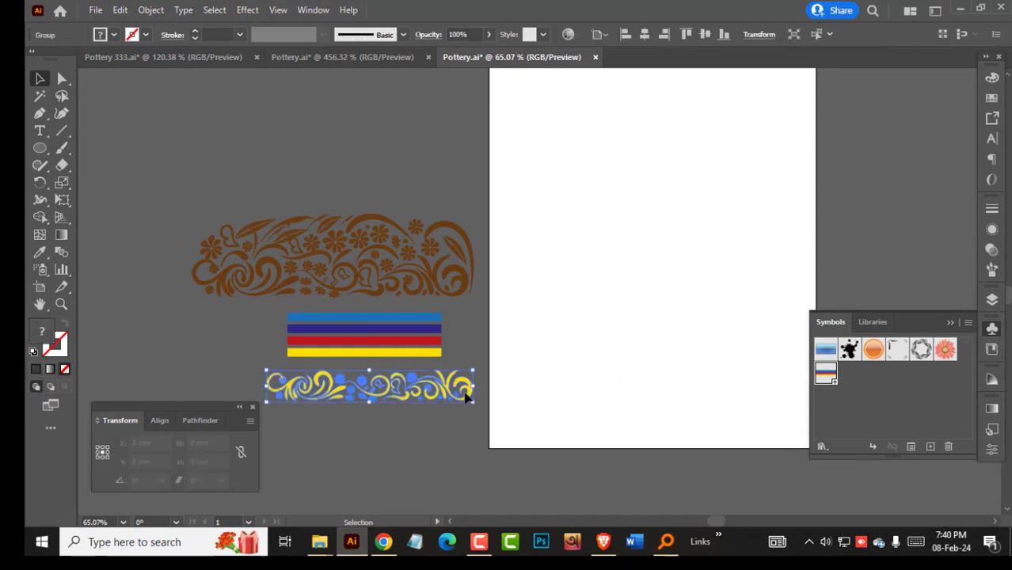
Save the yellow and blue scroll ornament as a dynamic movie-clip symbol.
{"action": "left_click", "coordinate": [930, 447]}
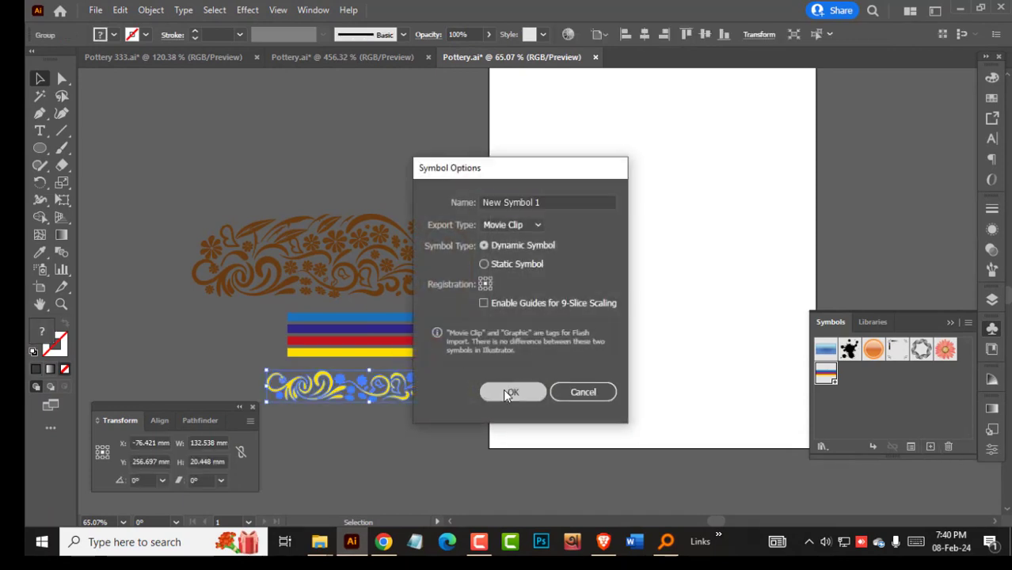
{"action": "left_click", "coordinate": [504, 390]}
{"action": "left_click", "coordinate": [409, 429]}
Place a single copy of the large flower from the brown ornament's far end in the empty space above it.
{"action": "left_click", "coordinate": [335, 243]}
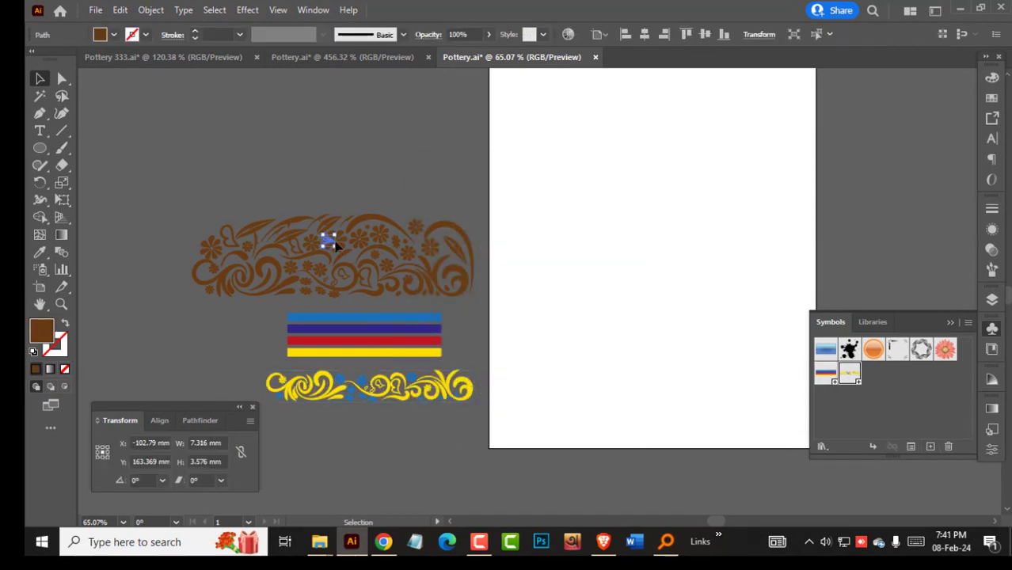
{"action": "left_click", "coordinate": [320, 190]}
{"action": "scroll", "coordinate": [255, 270], "scroll_direction": "up", "scroll_amount": 2}
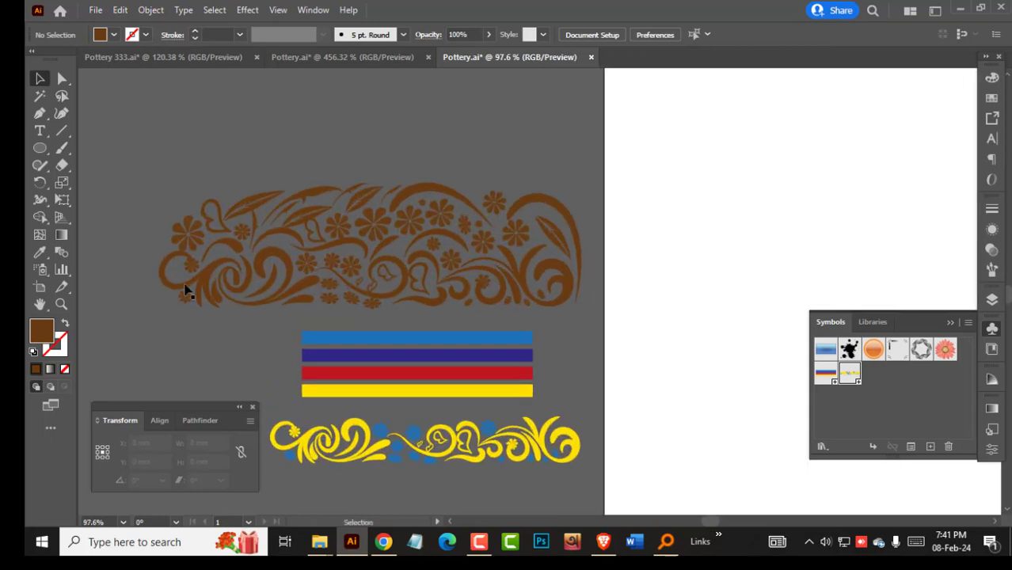
{"action": "left_click", "coordinate": [195, 239]}
{"action": "left_click_drag", "start_coordinate": [196, 239], "coordinate": [326, 151]}
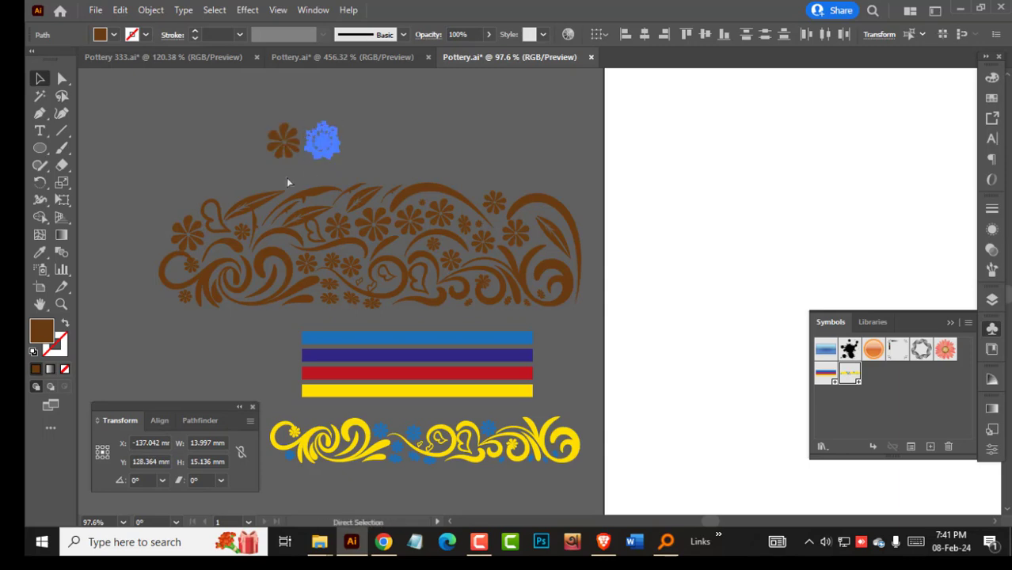
{"action": "key", "text": "ctrl+z"}
{"action": "left_click", "coordinate": [258, 209]}
{"action": "left_click", "coordinate": [203, 184]}
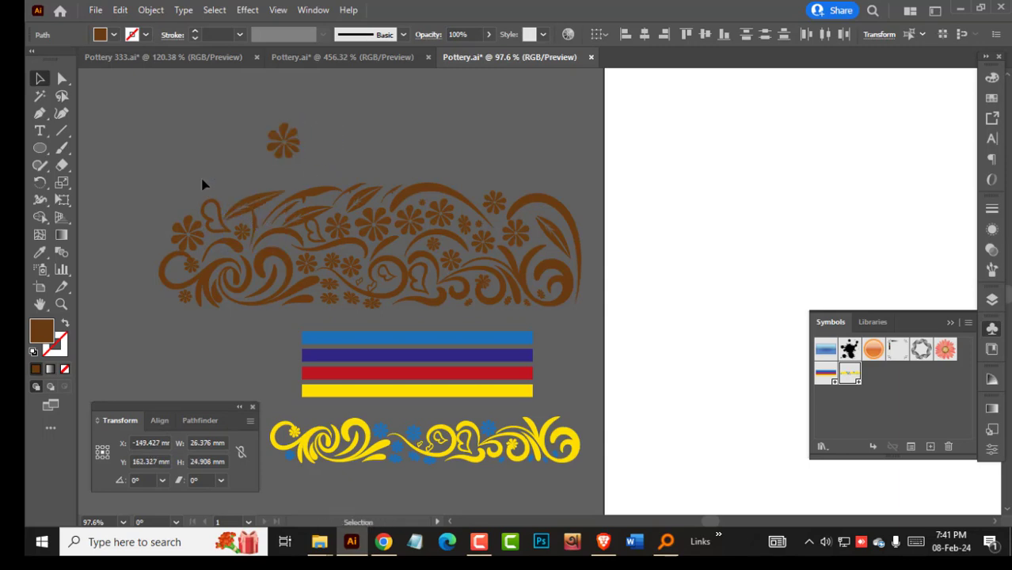
{"action": "left_click", "coordinate": [211, 203]}
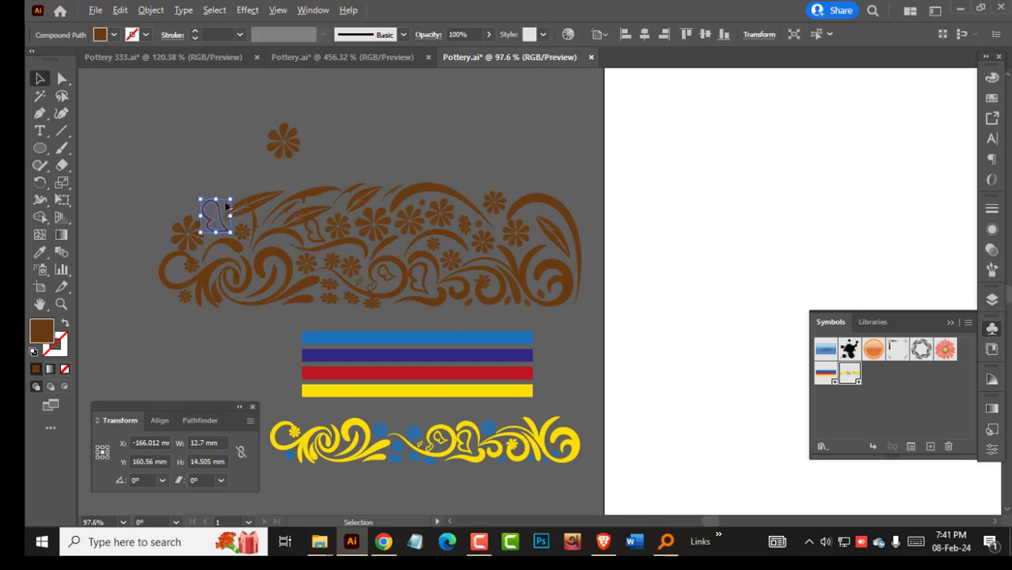
{"action": "left_click_drag", "start_coordinate": [226, 206], "coordinate": [323, 139]}
{"action": "left_click", "coordinate": [280, 138], "text": "shift"}
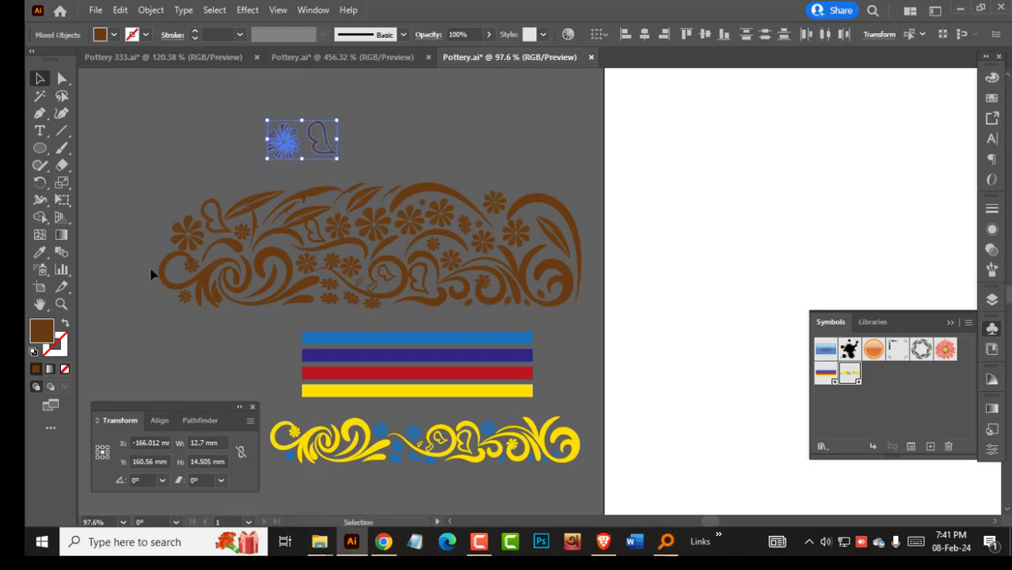
{"action": "left_click", "coordinate": [159, 420]}
{"action": "left_click", "coordinate": [201, 462]}
{"action": "key", "text": "ctrl+z"}
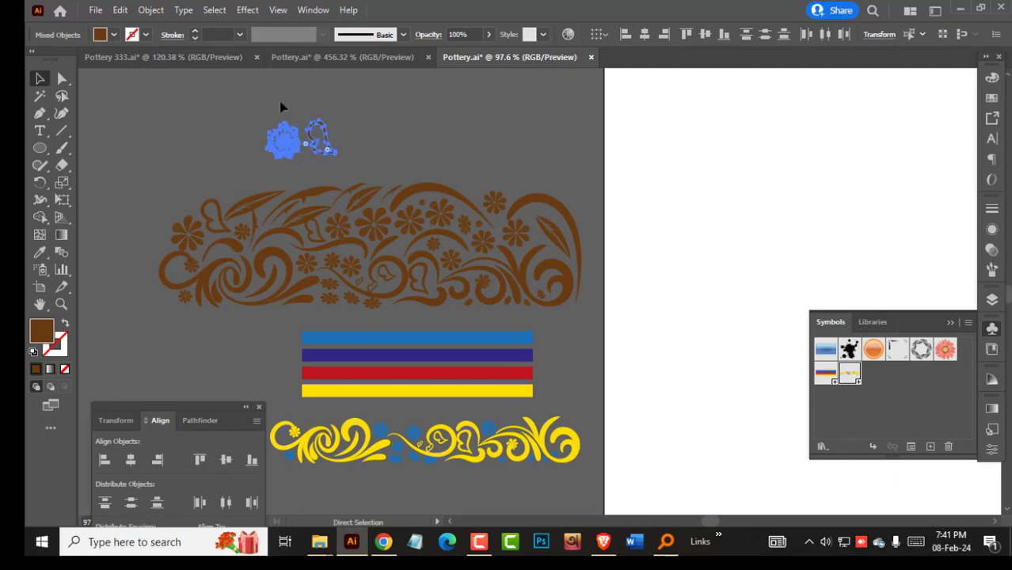
{"action": "left_click", "coordinate": [281, 107]}
{"action": "left_click", "coordinate": [281, 131]}
{"action": "key", "text": "a"}
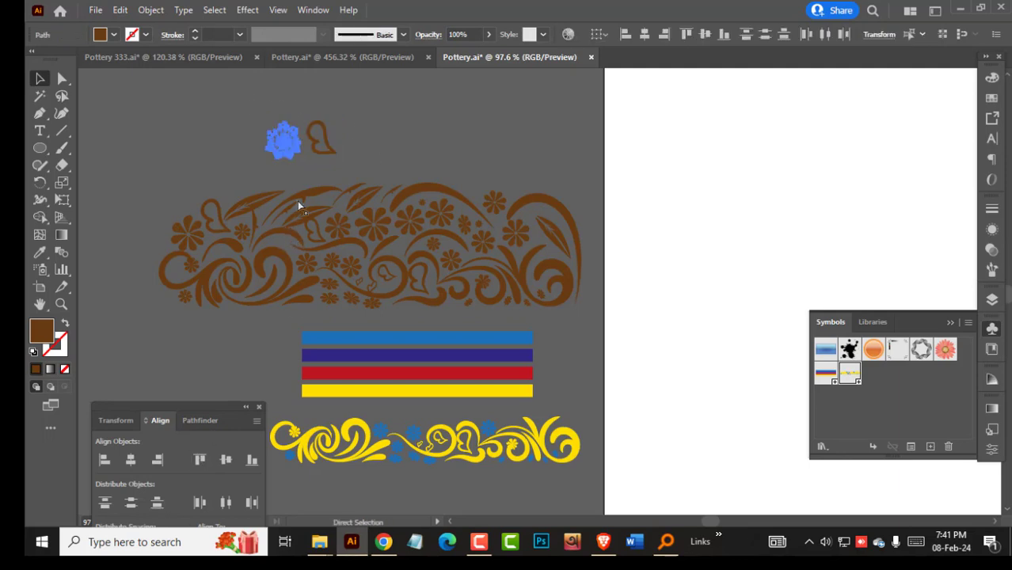
{"action": "key", "text": "v"}
{"action": "left_click_drag", "start_coordinate": [292, 128], "coordinate": [354, 164]}
{"action": "left_click", "coordinate": [356, 141]}
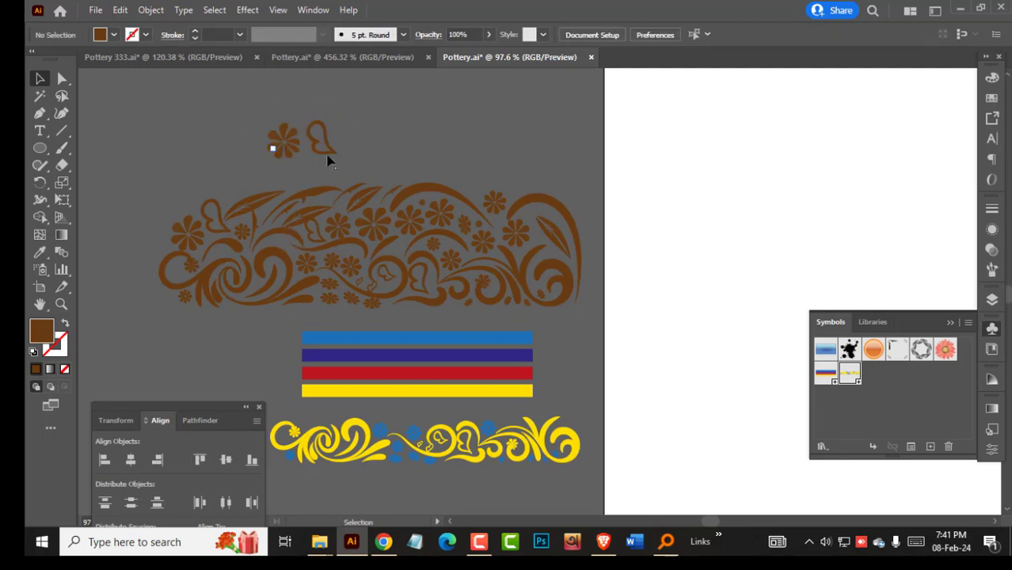
{"action": "left_click", "coordinate": [327, 153]}
{"action": "key", "text": "Delete"}
Repeat the flower sideways into an evenly spaced row of six and group the row.
{"action": "left_click", "coordinate": [294, 148]}
{"action": "left_click_drag", "start_coordinate": [295, 153], "coordinate": [333, 154]}
{"action": "key", "text": "ctrl+d"}
{"action": "key", "text": "ctrl+d"}
{"action": "key", "text": "ctrl+d"}
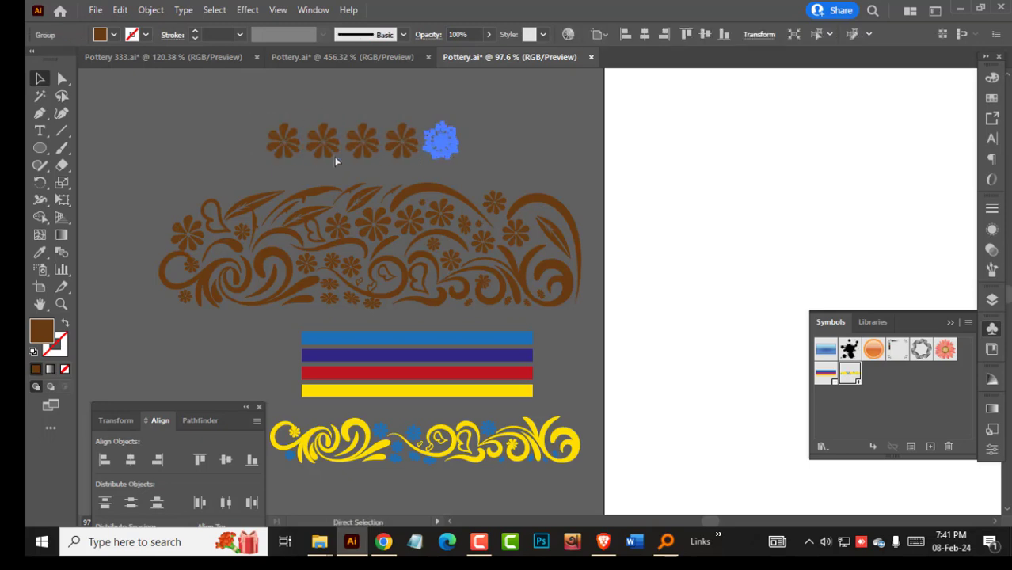
{"action": "key", "text": "ctrl+d"}
{"action": "key", "text": "ctrl+a"}
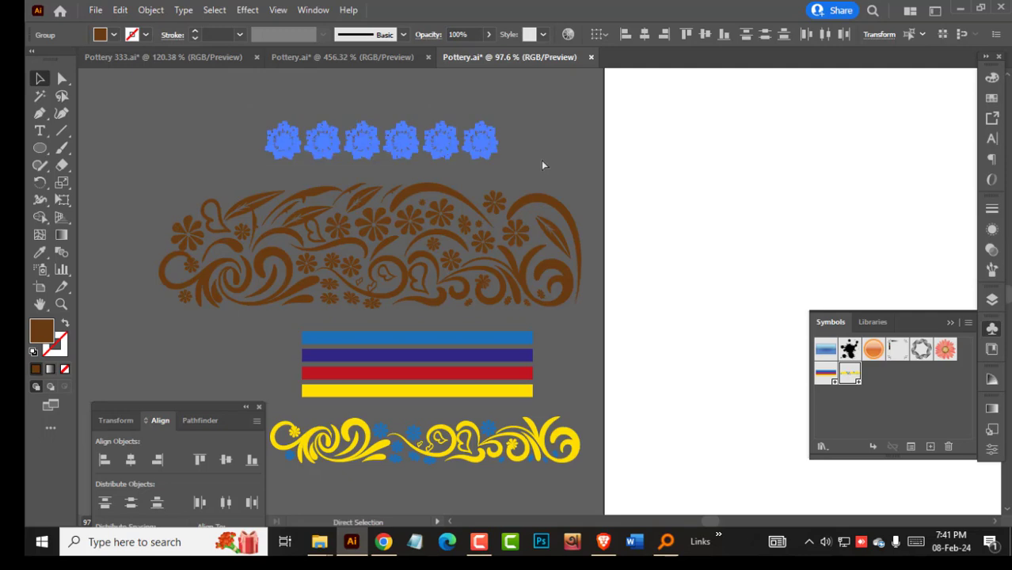
Save the row of six brown flowers as a dynamic movie-clip symbol.
{"action": "left_click", "coordinate": [930, 447]}
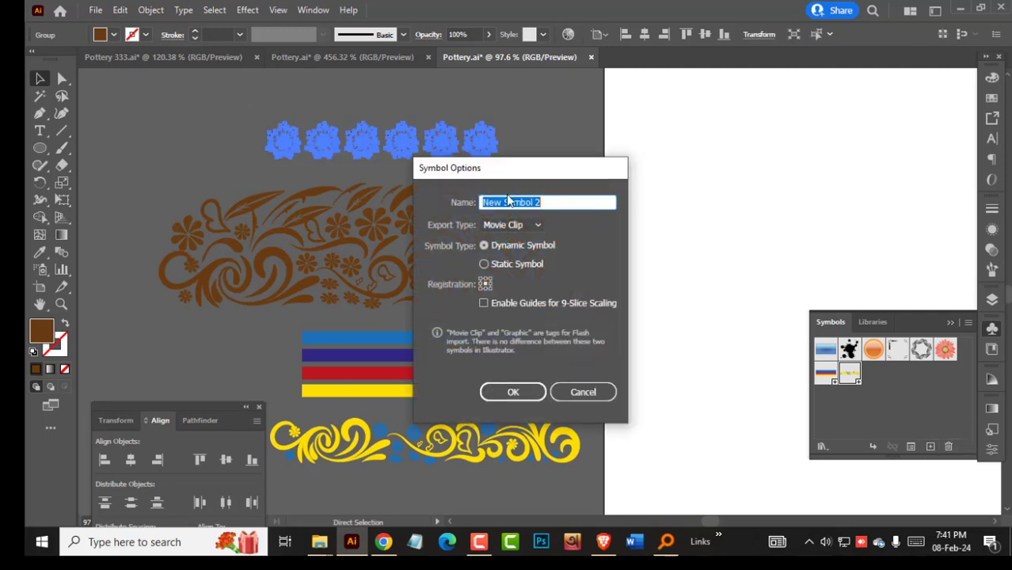
{"action": "left_click", "coordinate": [513, 393]}
{"action": "left_click", "coordinate": [712, 285]}
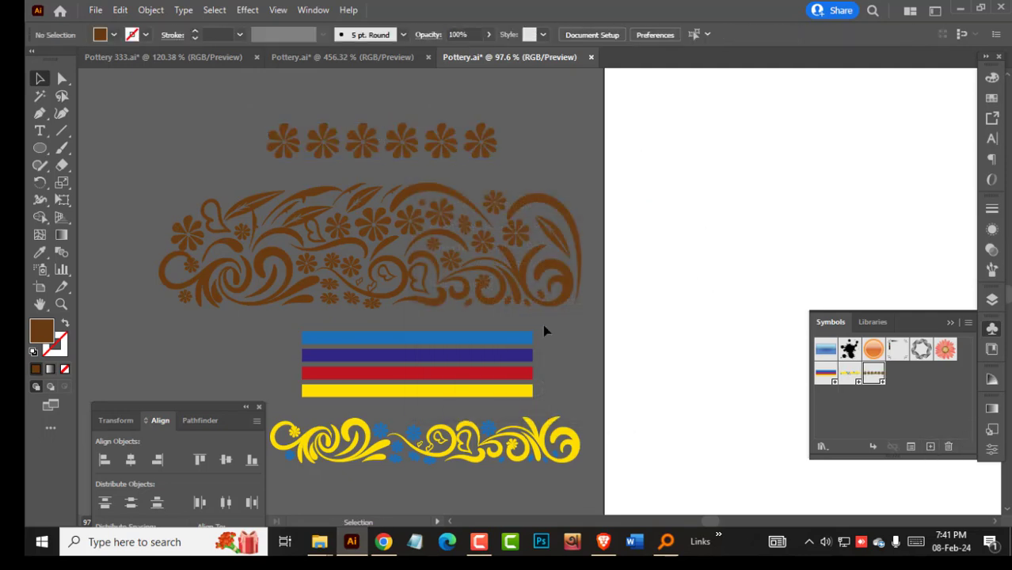
Group all pieces of the wide brown floral ornament into one object.
{"action": "left_click", "coordinate": [486, 358]}
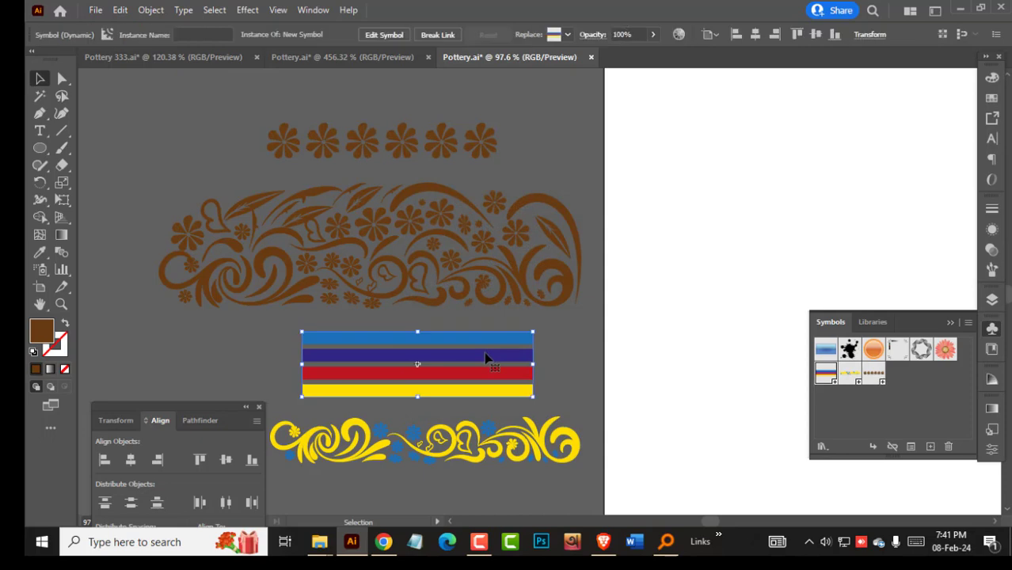
{"action": "left_click", "coordinate": [579, 307]}
{"action": "left_click", "coordinate": [564, 285]}
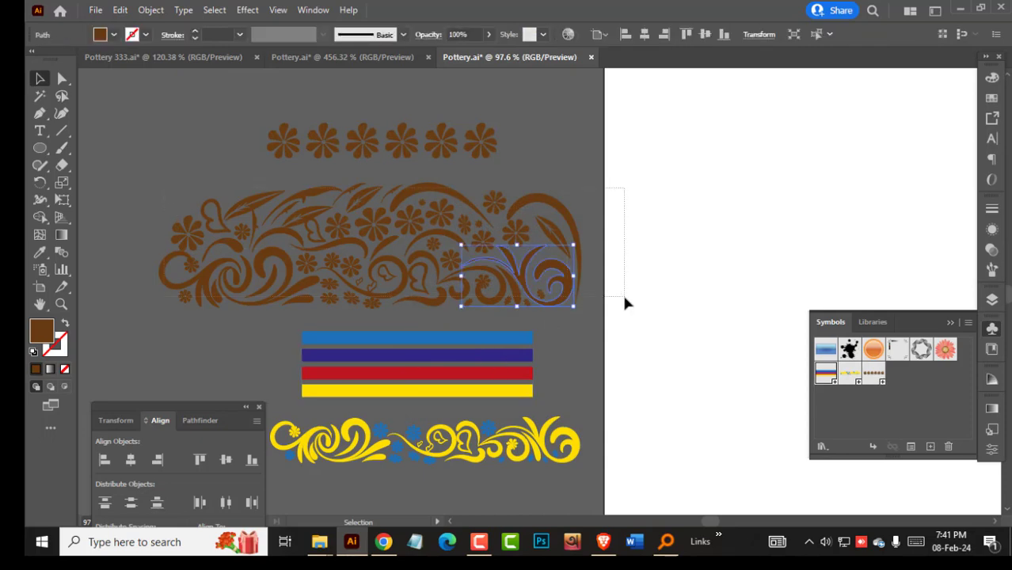
{"action": "left_click_drag", "start_coordinate": [624, 297], "coordinate": [571, 280]}
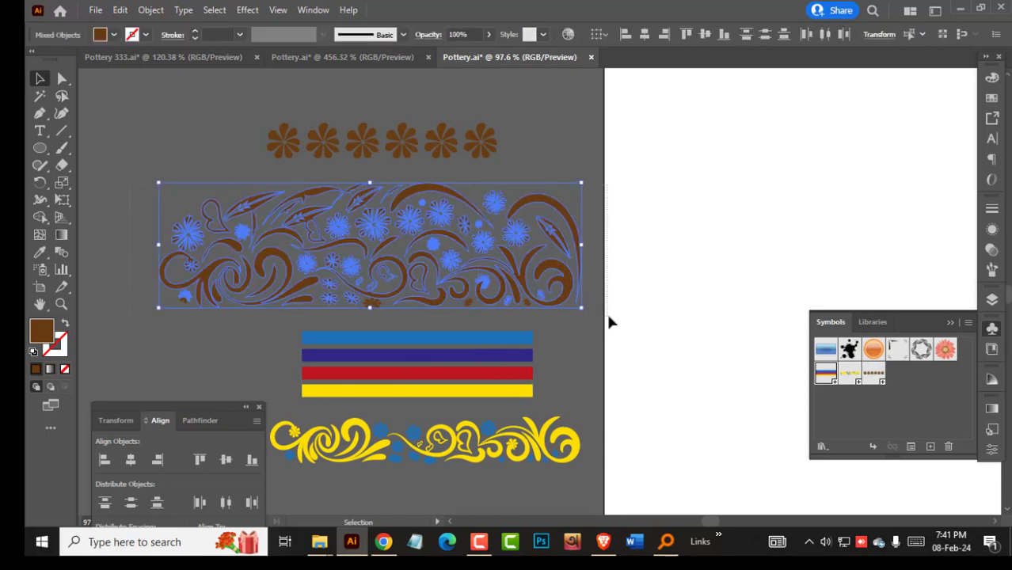
{"action": "right_click", "coordinate": [565, 275]}
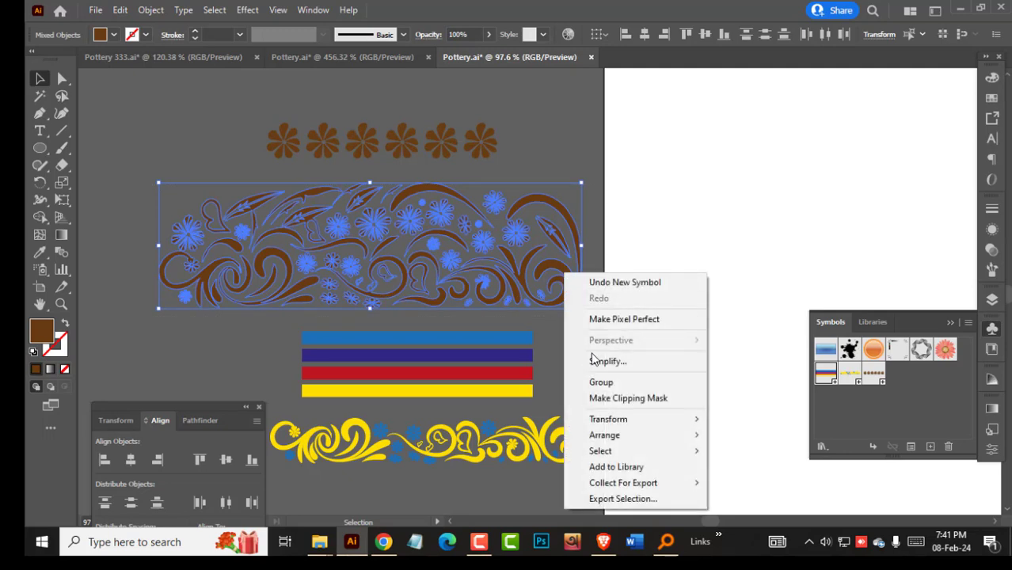
{"action": "left_click", "coordinate": [595, 381]}
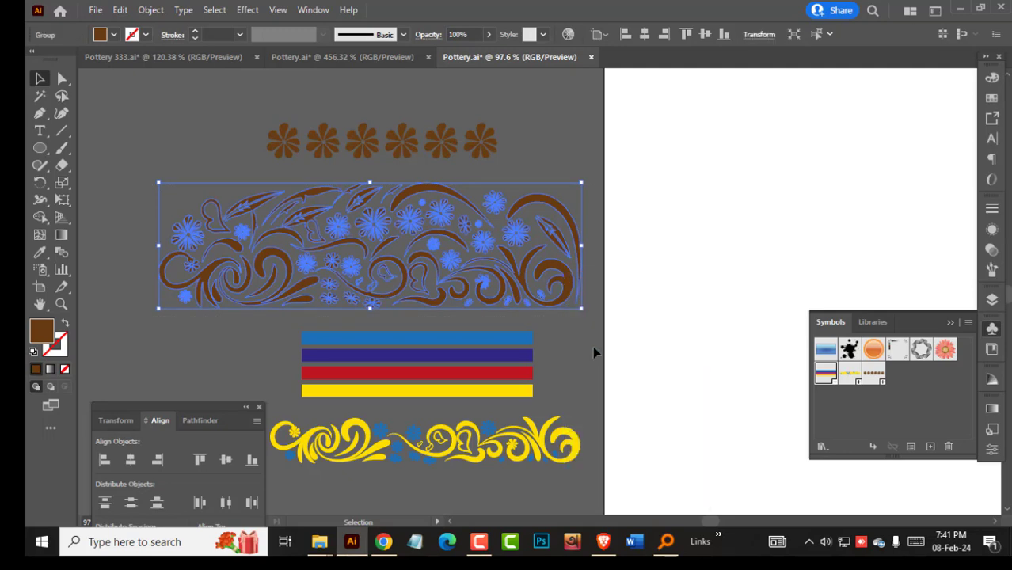
Save the grouped brown floral ornament as a dynamic movie-clip symbol.
{"action": "left_click", "coordinate": [930, 446]}
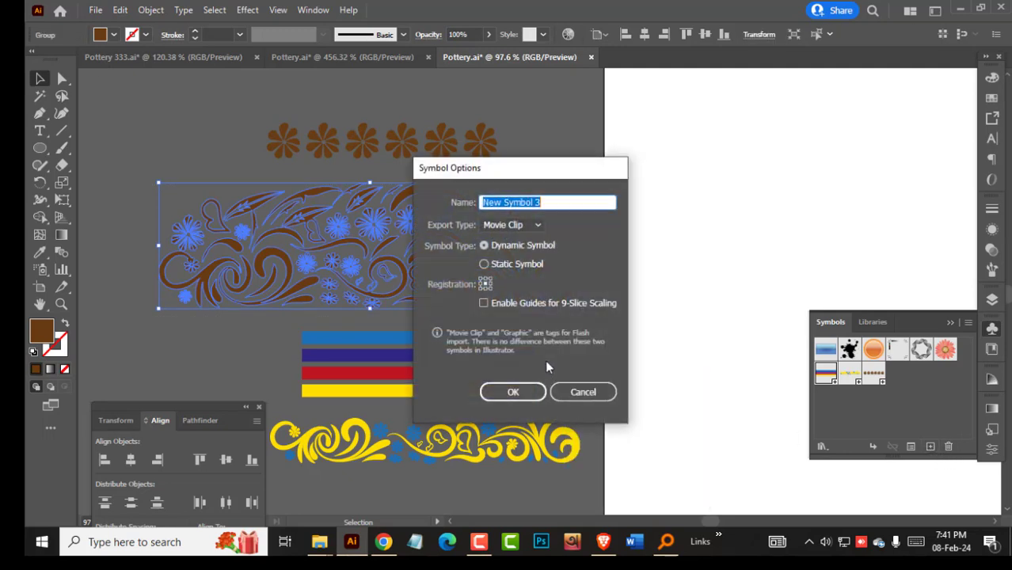
{"action": "left_click", "coordinate": [513, 394]}
{"action": "left_click", "coordinate": [619, 317]}
Draw a flat light-grey ellipse about 35 × 10 mm on the empty artboard as the pot's rim.
{"action": "left_click_drag", "start_coordinate": [676, 296], "coordinate": [488, 281]}
{"action": "left_click_drag", "start_coordinate": [448, 223], "coordinate": [471, 228]}
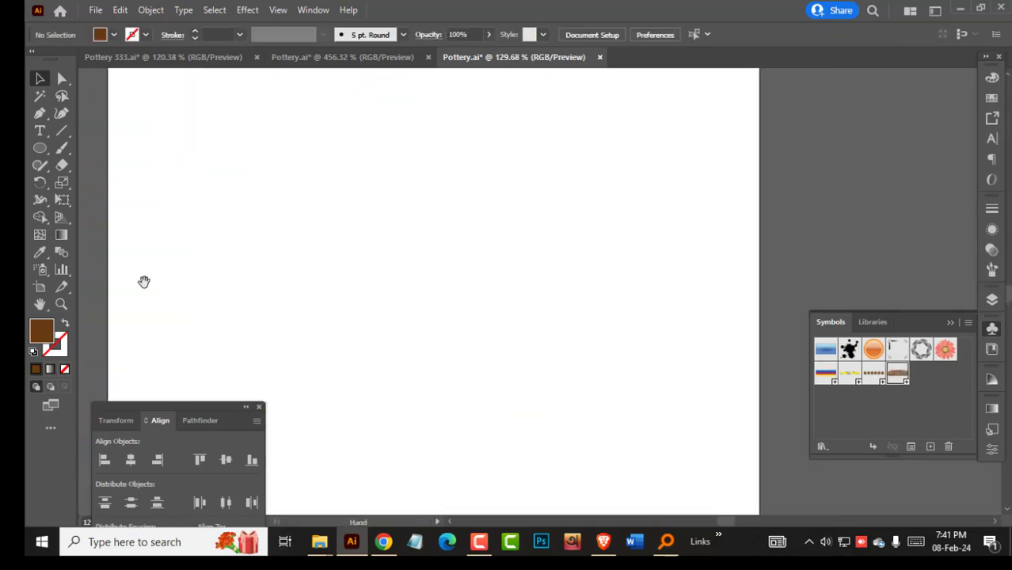
{"action": "left_click", "coordinate": [991, 98]}
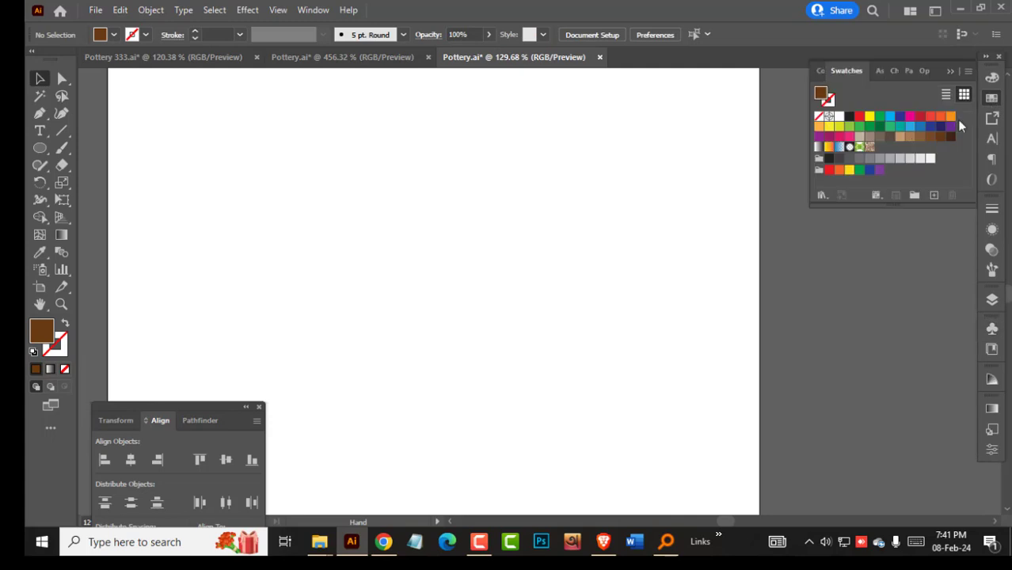
{"action": "left_click", "coordinate": [899, 159]}
{"action": "key", "text": "l"}
{"action": "mouse_move", "coordinate": [310, 209]}
{"action": "left_mouse_down"}
{"action": "mouse_move", "coordinate": [345, 233]}
{"action": "mouse_move", "coordinate": [420, 249]}
{"action": "mouse_move", "coordinate": [472, 236]}
{"action": "left_mouse_up"}
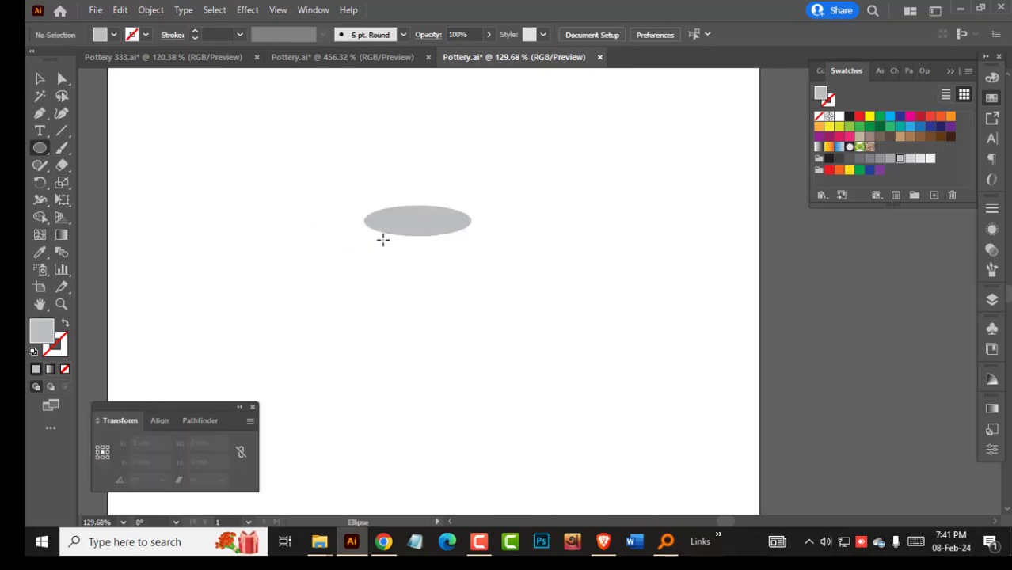
Draw a second grey ellipse about 29 × 11 mm for the neck, overlapping the rim ellipse from below.
{"action": "left_click_drag", "start_coordinate": [381, 239], "coordinate": [462, 252]}
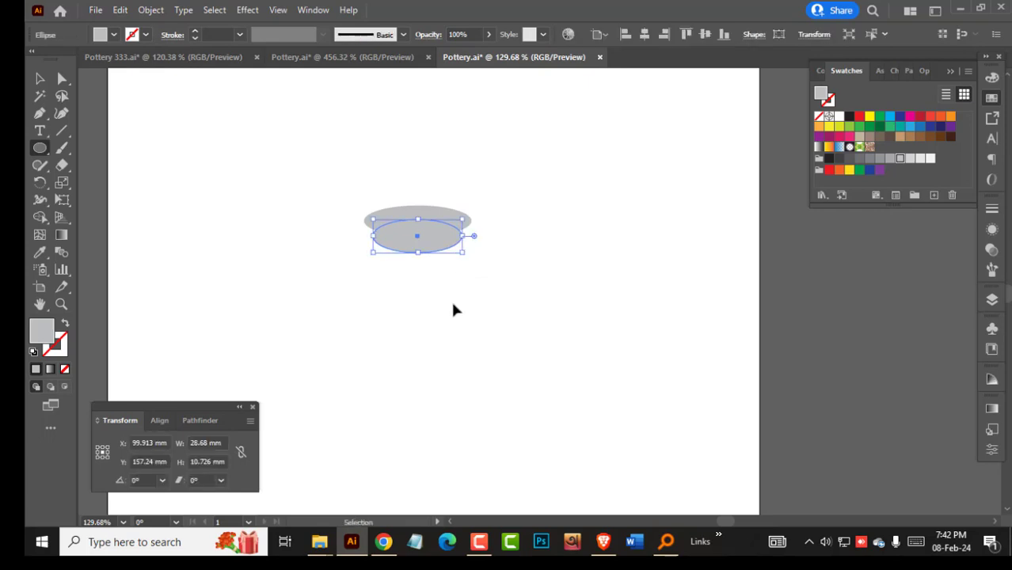
{"action": "key", "text": "ctrl+shift+a"}
{"action": "left_click", "coordinate": [411, 263]}
{"action": "key", "text": "Escape"}
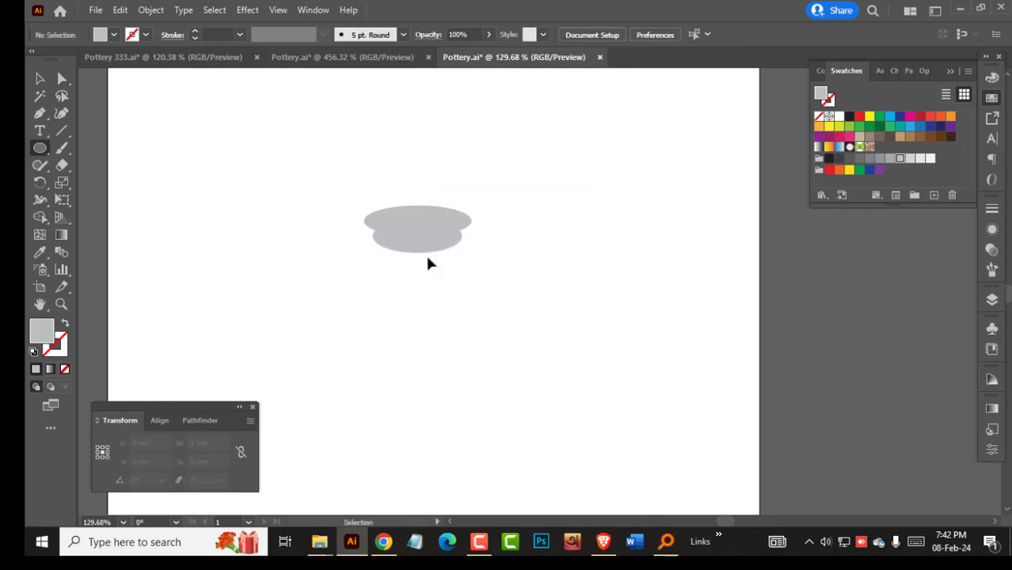
{"action": "left_click", "coordinate": [415, 252], "text": "ctrl"}
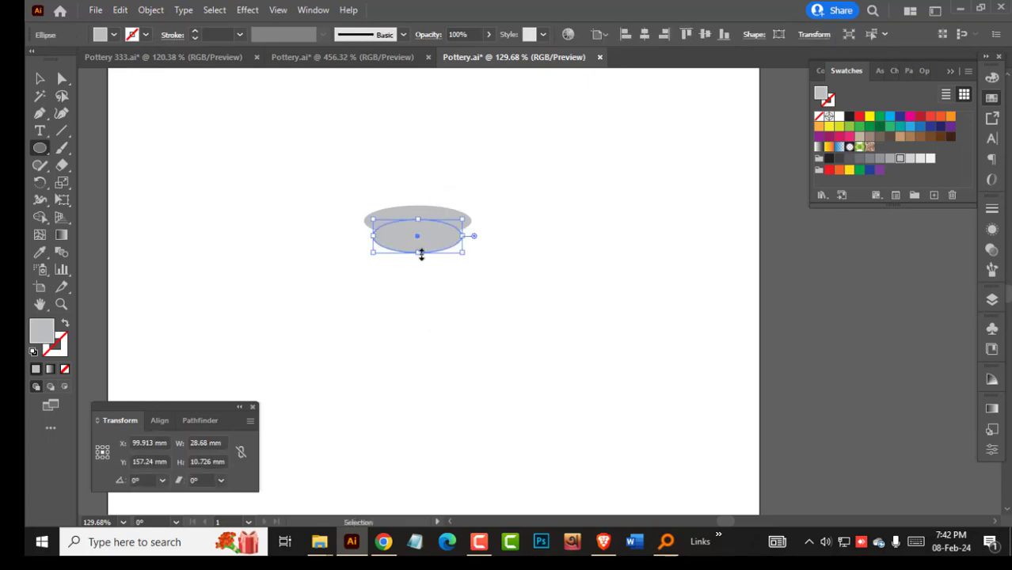
{"action": "left_click_drag", "start_coordinate": [366, 221], "coordinate": [463, 270]}
Reduce the rim ellipse's height to about 8.7 mm and make it slightly narrower.
{"action": "key", "text": "v"}
{"action": "left_click", "coordinate": [467, 209]}
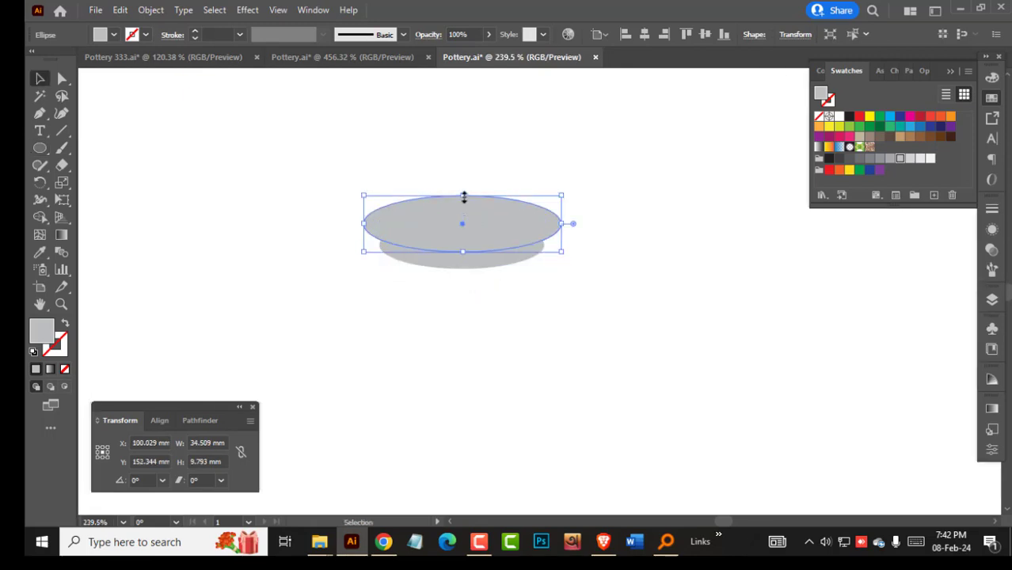
{"action": "left_click_drag", "start_coordinate": [464, 197], "coordinate": [463, 201]}
{"action": "left_click_drag", "start_coordinate": [462, 251], "coordinate": [463, 252]}
{"action": "left_click", "coordinate": [584, 271]}
{"action": "left_click", "coordinate": [557, 234]}
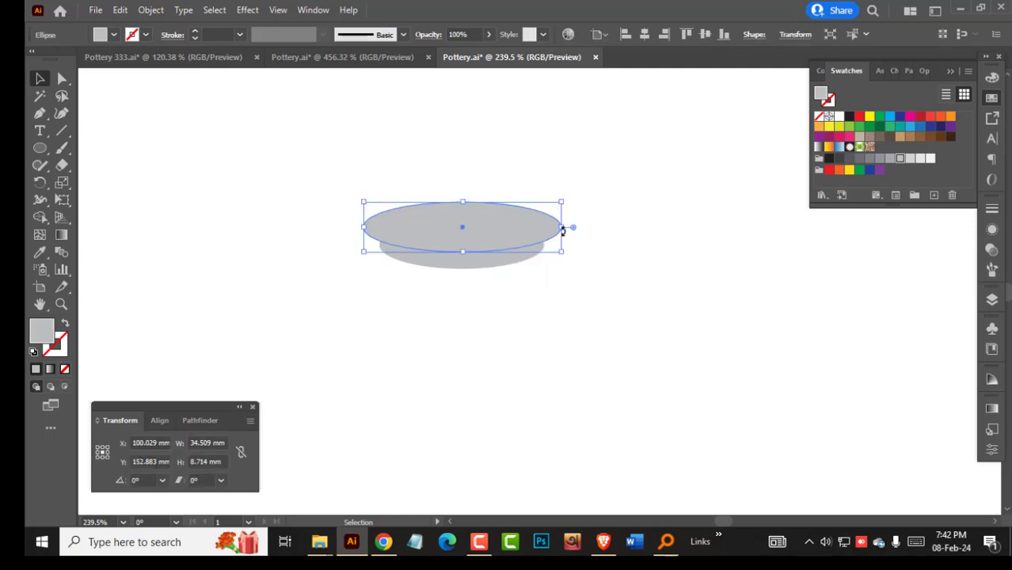
{"action": "left_click_drag", "start_coordinate": [563, 227], "coordinate": [558, 228]}
{"action": "left_click_drag", "start_coordinate": [467, 254], "coordinate": [546, 327]}
{"action": "key", "text": "ctrl+z"}
Draw a third, taller grey ellipse under the neck to form the pot's rounded body.
{"action": "left_click", "coordinate": [463, 270]}
{"action": "left_click", "coordinate": [141, 258]}
{"action": "left_click", "coordinate": [41, 150]}
{"action": "left_click", "coordinate": [595, 384], "text": "ctrl"}
{"action": "left_click_drag", "start_coordinate": [621, 302], "coordinate": [572, 300]}
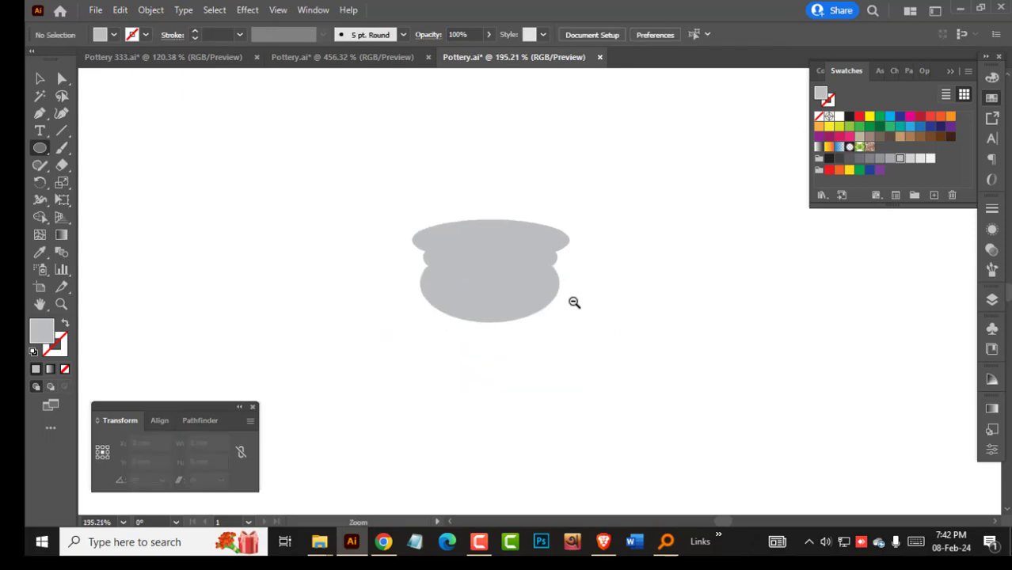
Flatten the rim ellipse a little more by raising its lower edge.
{"action": "left_click_drag", "start_coordinate": [543, 236], "coordinate": [559, 248]}
{"action": "key", "text": "v"}
{"action": "left_click", "coordinate": [559, 245]}
{"action": "left_click_drag", "start_coordinate": [487, 267], "coordinate": [488, 263]}
{"action": "left_click", "coordinate": [602, 229]}
Enlarge the three pot ellipses together so they span roughly half of the artboard's width.
{"action": "left_click_drag", "start_coordinate": [606, 246], "coordinate": [469, 287]}
{"action": "left_click_drag", "start_coordinate": [590, 258], "coordinate": [632, 272]}
{"action": "left_click_drag", "start_coordinate": [467, 196], "coordinate": [719, 283]}
{"action": "left_click", "coordinate": [809, 321]}
Shrink the enlarged rim ellipse to about 112 × 24 mm.
{"action": "left_click", "coordinate": [702, 204]}
{"action": "left_click_drag", "start_coordinate": [740, 191], "coordinate": [735, 191]}
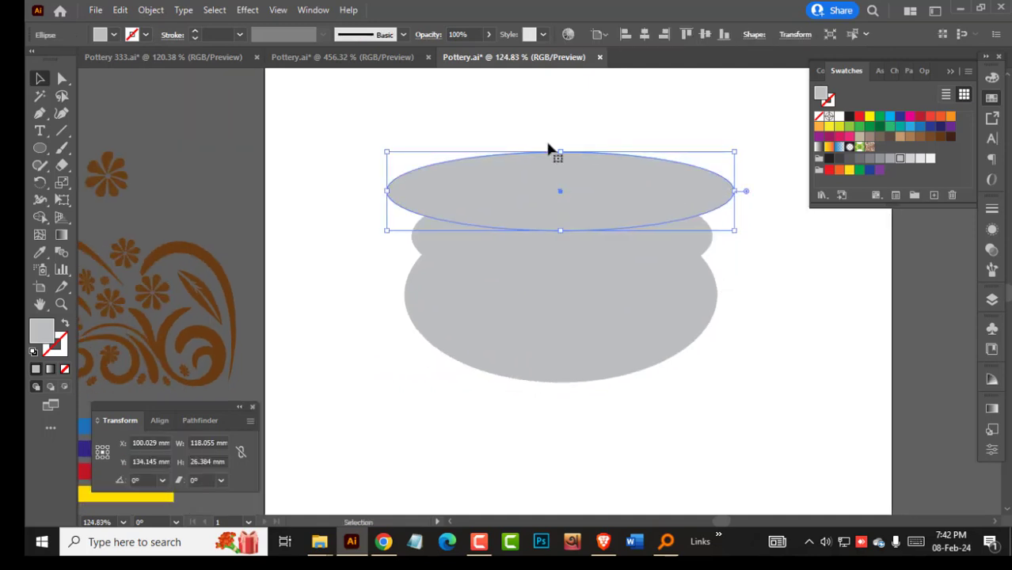
{"action": "left_click_drag", "start_coordinate": [558, 148], "coordinate": [560, 157]}
{"action": "key", "text": "ctrl+z"}
{"action": "left_click_drag", "start_coordinate": [559, 230], "coordinate": [559, 228]}
{"action": "left_click_drag", "start_coordinate": [386, 192], "coordinate": [393, 192]}
{"action": "left_click", "coordinate": [744, 323]}
Flatten the rim ellipse evenly about its centre with a constrained Free Transform, keeping its 112 mm width.
{"action": "left_click_drag", "start_coordinate": [731, 289], "coordinate": [500, 336]}
{"action": "left_click", "coordinate": [547, 274]}
{"action": "left_click", "coordinate": [536, 256]}
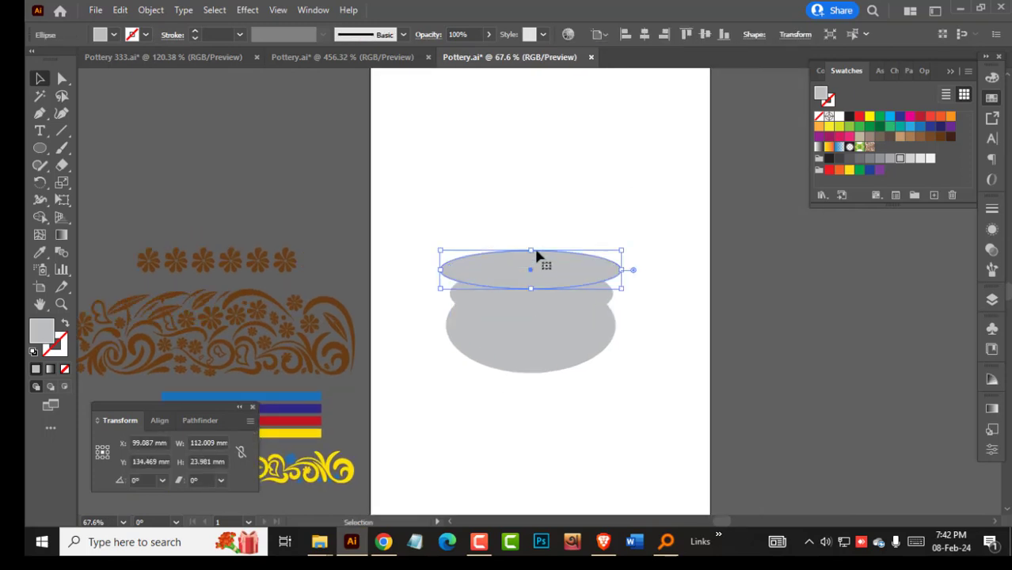
{"action": "left_click", "coordinate": [62, 201]}
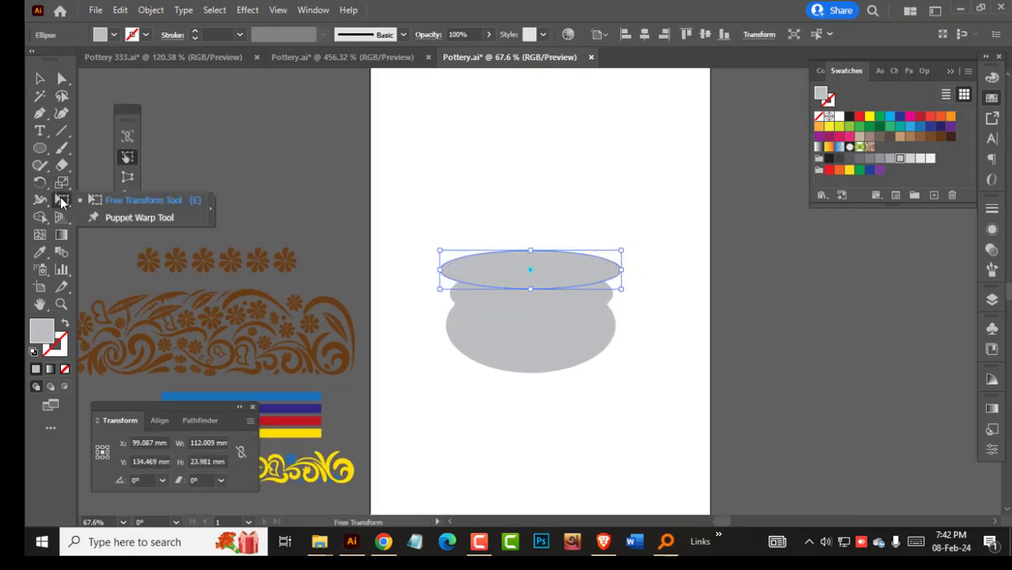
{"action": "left_click", "coordinate": [126, 137]}
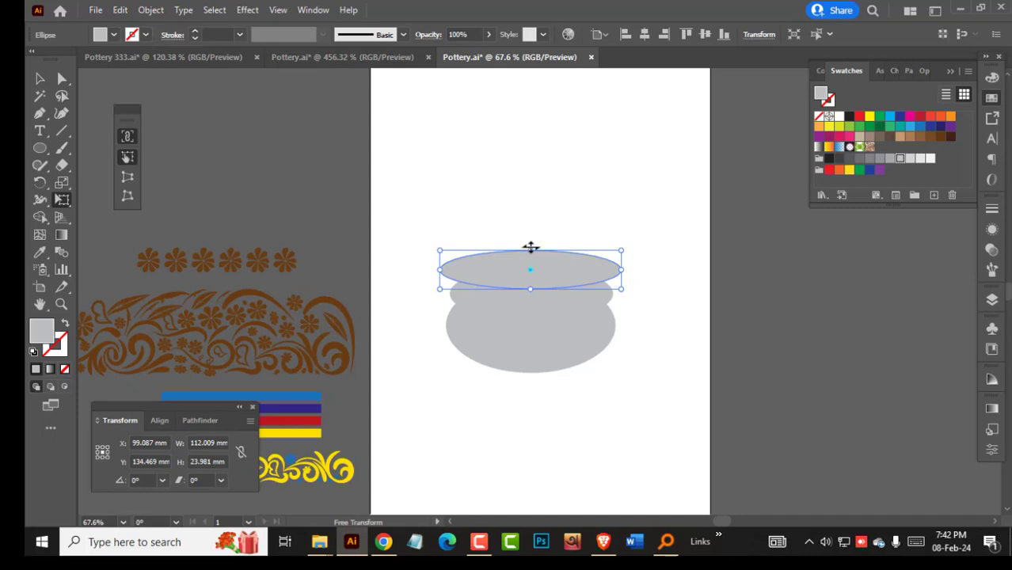
{"action": "left_click_drag", "start_coordinate": [531, 248], "coordinate": [530, 286]}
{"action": "left_click", "coordinate": [661, 238]}
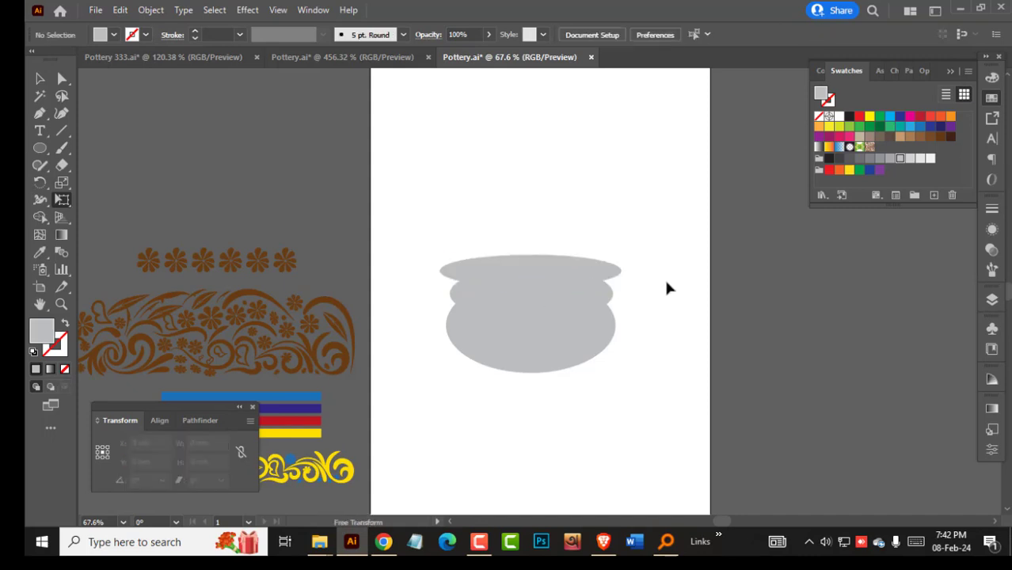
{"action": "key", "text": "v"}
{"action": "left_click", "coordinate": [529, 264]}
{"action": "left_click_drag", "start_coordinate": [445, 193], "coordinate": [662, 422]}
{"action": "left_click", "coordinate": [660, 418]}
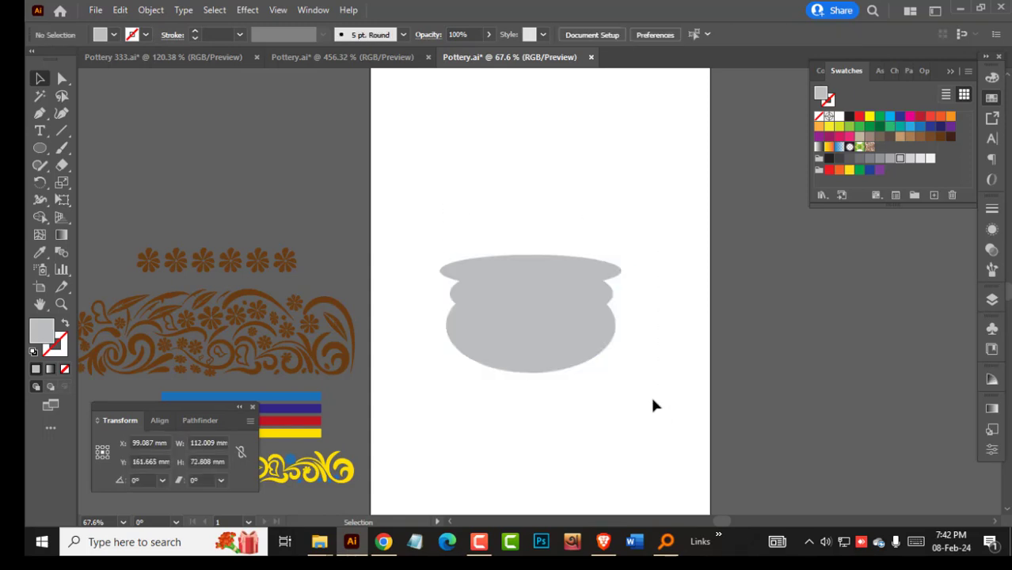
Align the three pot ellipses to a common vertical centre line.
{"action": "left_click", "coordinate": [584, 357]}
{"action": "left_click_drag", "start_coordinate": [730, 425], "coordinate": [470, 167]}
{"action": "left_click", "coordinate": [154, 423]}
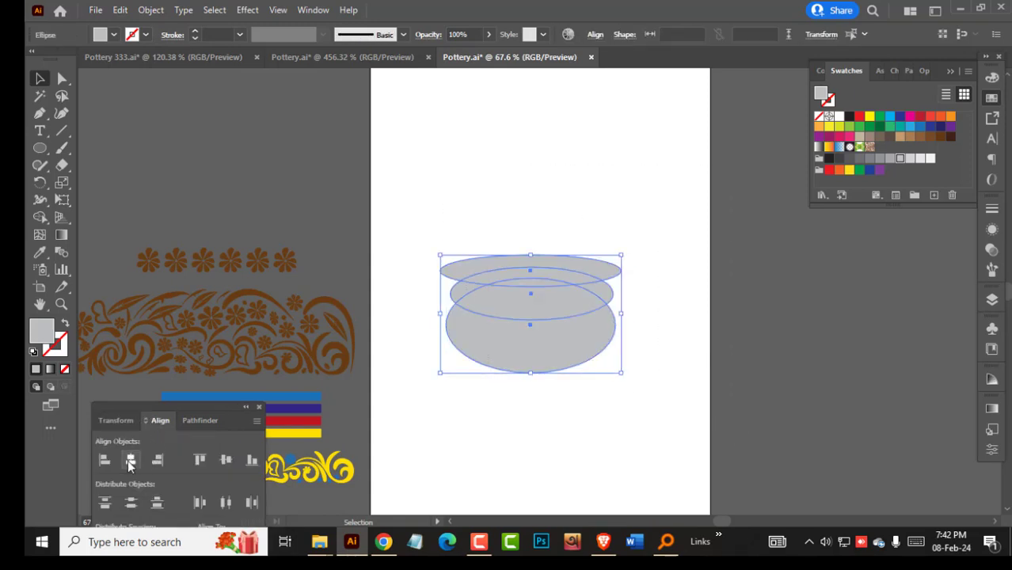
{"action": "left_click", "coordinate": [664, 327]}
Duplicate the three aligned pot ellipses and place the copy level with the original, outside the artboard's right edge.
{"action": "left_click_drag", "start_coordinate": [664, 327], "coordinate": [705, 366]}
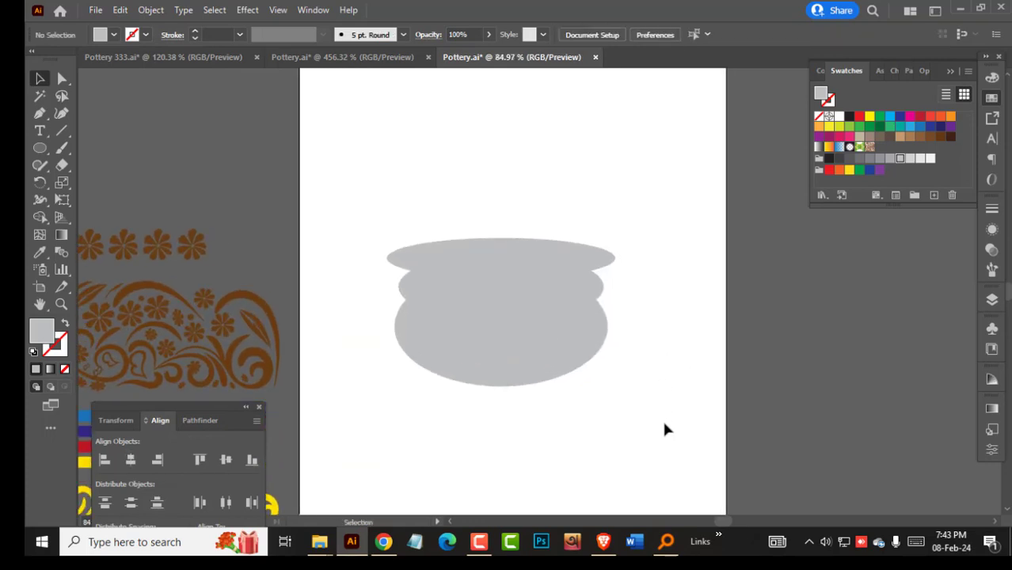
{"action": "left_click_drag", "start_coordinate": [664, 422], "coordinate": [354, 151]}
{"action": "left_click_drag", "start_coordinate": [473, 309], "coordinate": [847, 318]}
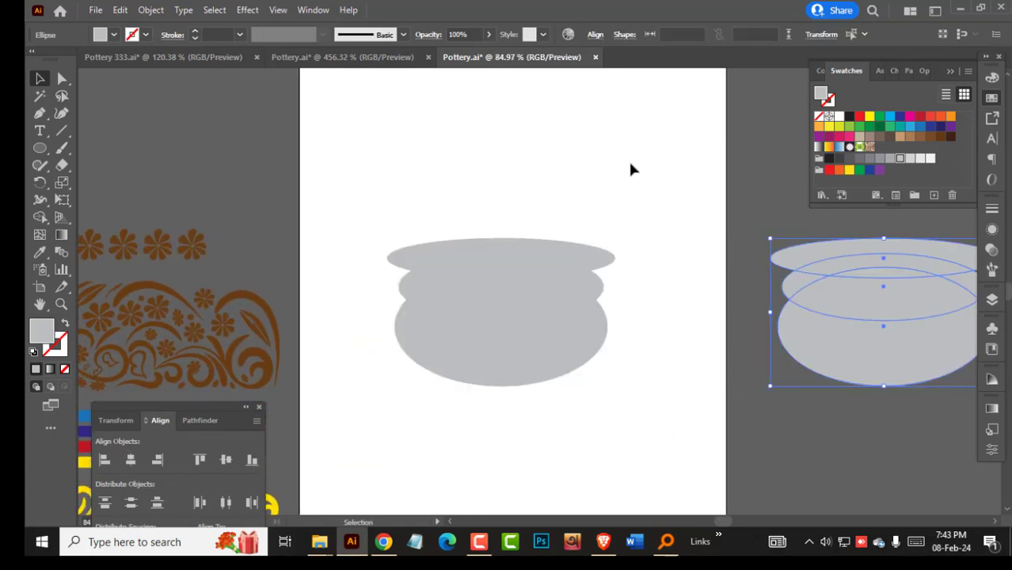
Unite the three ellipses on the artboard into a single pot silhouette.
{"action": "left_click_drag", "start_coordinate": [630, 167], "coordinate": [580, 404]}
{"action": "left_click", "coordinate": [199, 420]}
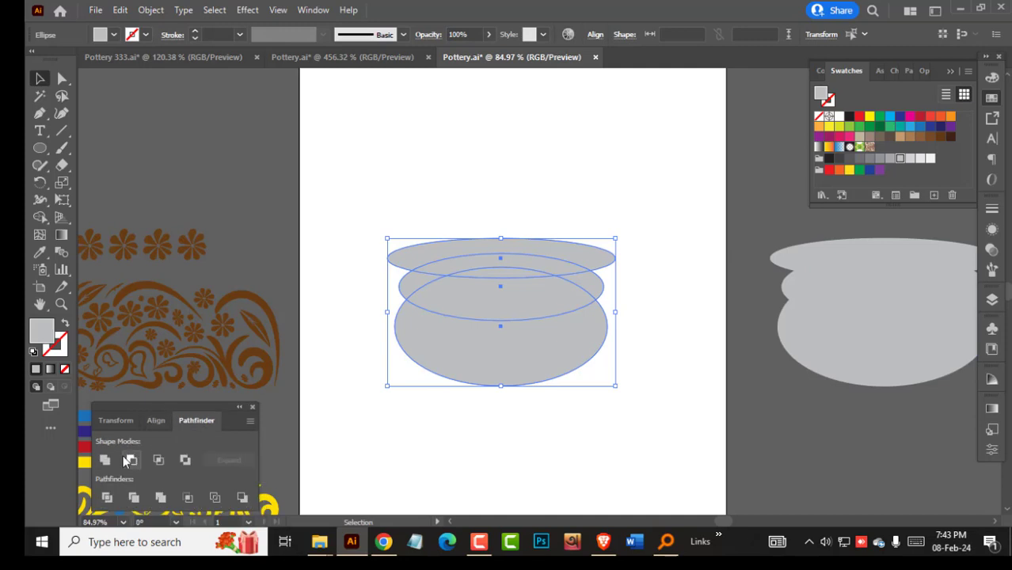
{"action": "left_click", "coordinate": [104, 460]}
{"action": "left_click", "coordinate": [378, 181]}
Cut away the left half of the united pot silhouette by its anchor points, leaving the right half-profile.
{"action": "key", "text": "a"}
{"action": "left_click_drag", "start_coordinate": [374, 181], "coordinate": [448, 407]}
{"action": "scroll", "coordinate": [428, 318], "scroll_direction": "up", "scroll_amount": 2}
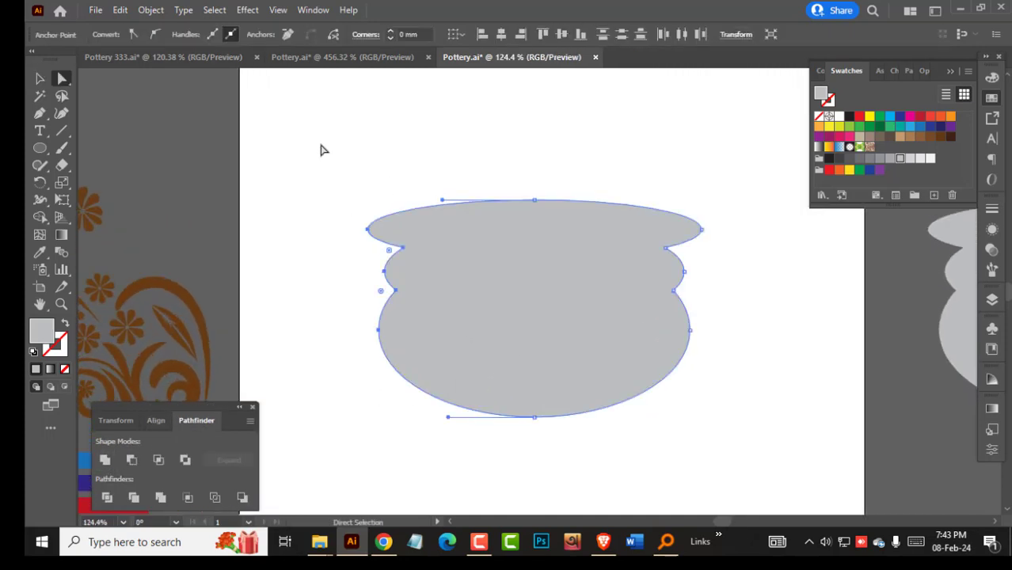
{"action": "left_click_drag", "start_coordinate": [321, 150], "coordinate": [504, 458]}
{"action": "left_click", "coordinate": [120, 9]}
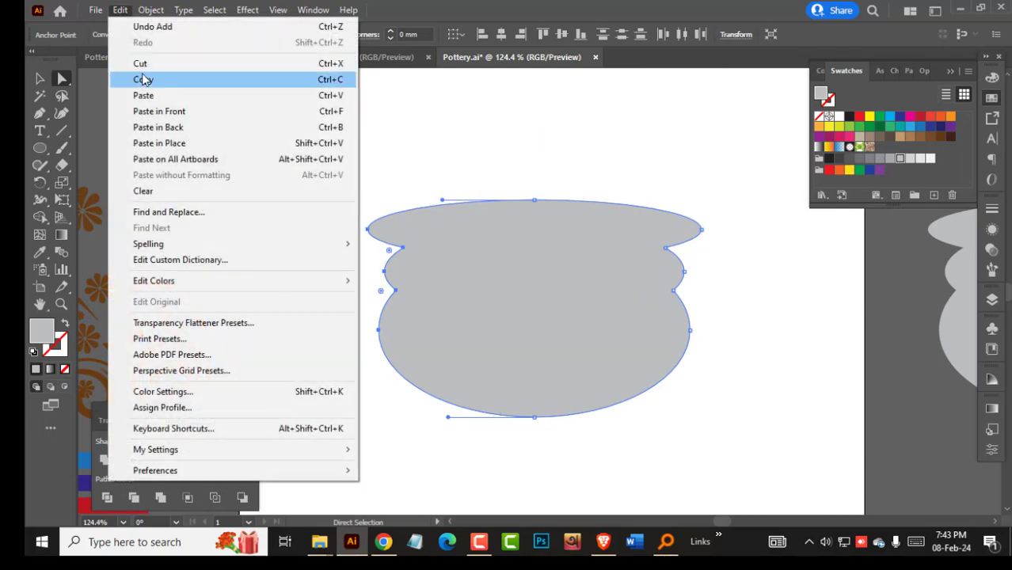
{"action": "left_click", "coordinate": [142, 71]}
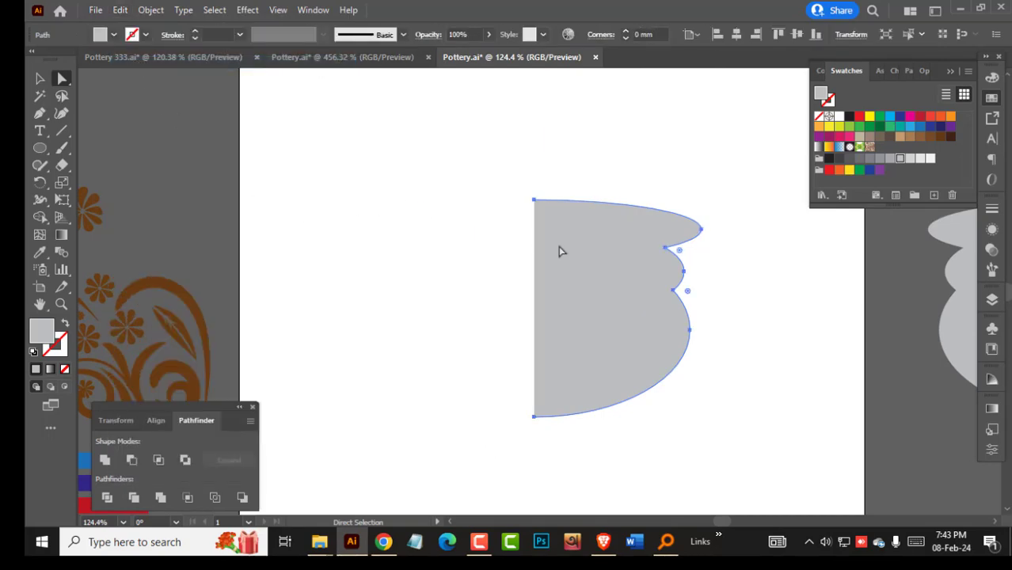
Join the open ends of the half-profile with a straight line along its central axis.
{"action": "right_click", "coordinate": [559, 252]}
{"action": "left_click", "coordinate": [585, 331]}
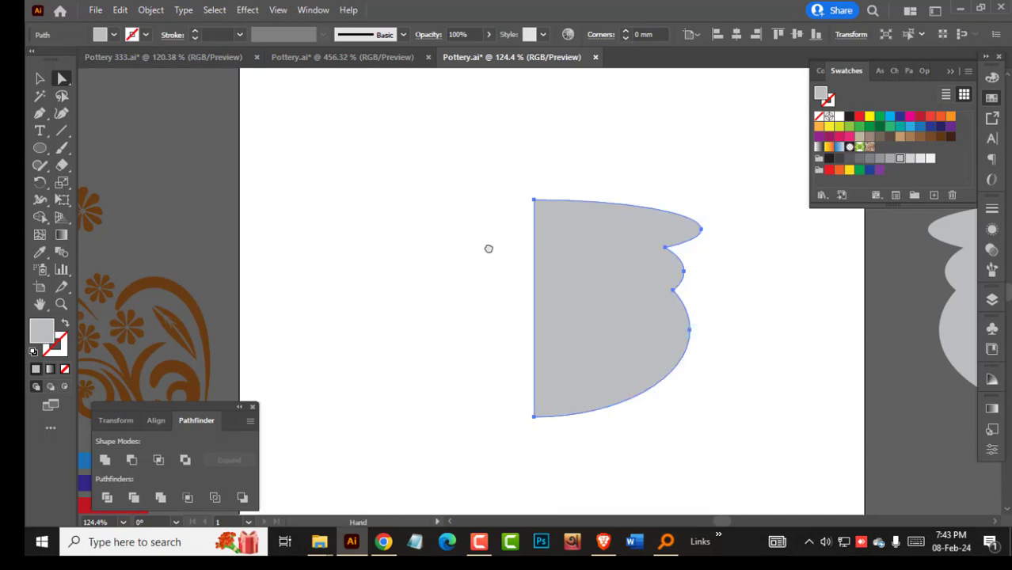
{"action": "left_click_drag", "start_coordinate": [489, 249], "coordinate": [369, 248]}
{"action": "left_click", "coordinate": [549, 180]}
Apply 3D Revolve (Classic) to the half-profile with position Off-Axis Front, 360° angle, left edge axis and Plastic Shading.
{"action": "key", "text": "v"}
{"action": "left_click", "coordinate": [525, 227]}
{"action": "left_click_drag", "start_coordinate": [492, 230], "coordinate": [468, 224]}
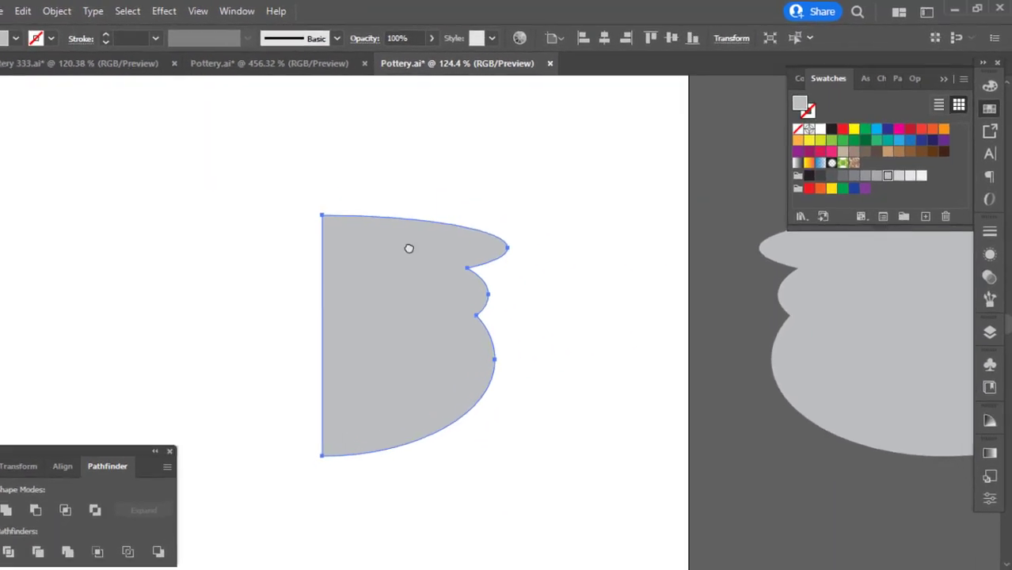
{"action": "left_click", "coordinate": [164, 11]}
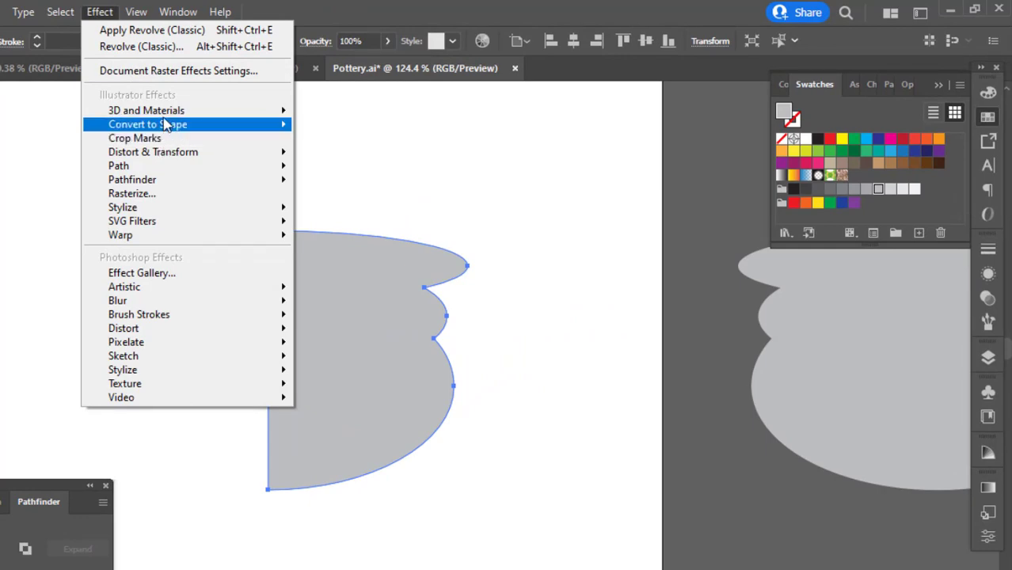
{"action": "mouse_move", "coordinate": [150, 110]}
{"action": "mouse_move", "coordinate": [356, 207]}
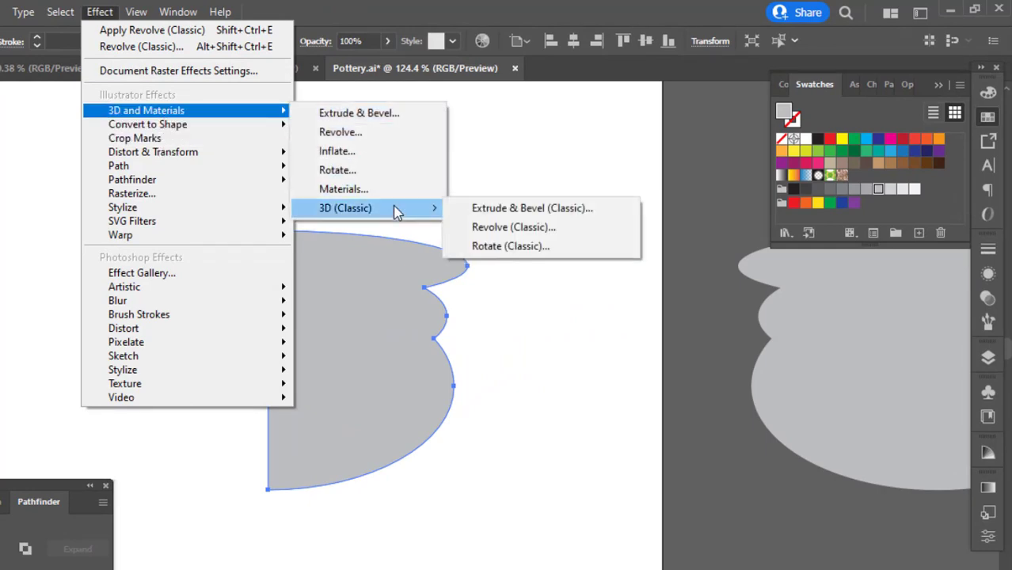
{"action": "left_click", "coordinate": [538, 227]}
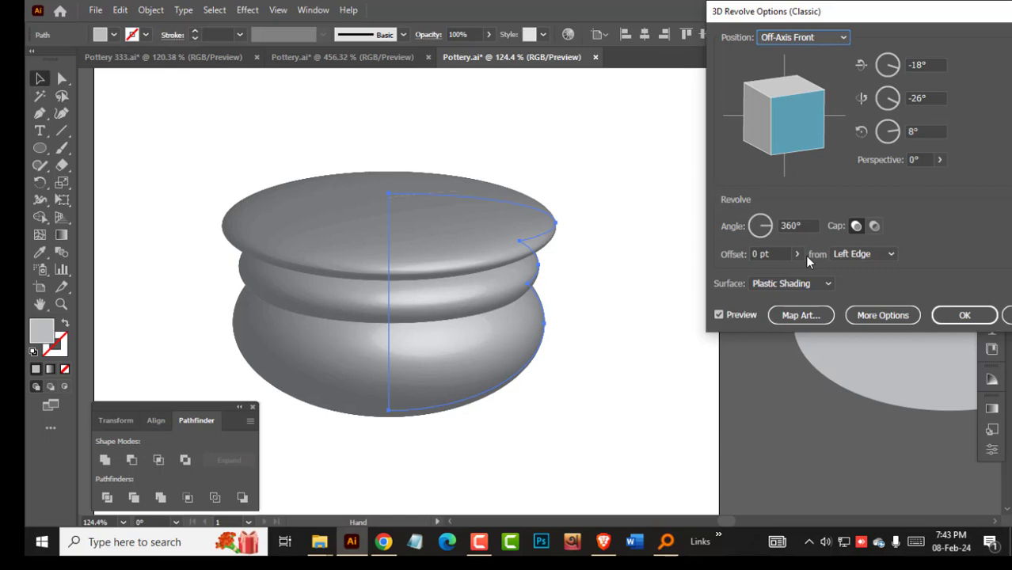
{"action": "left_click", "coordinate": [966, 316]}
{"action": "left_click", "coordinate": [595, 385]}
Move the profile's top centre anchor outward and slightly down to open a small hole in the pot's top.
{"action": "key", "text": "a"}
{"action": "left_click", "coordinate": [412, 215]}
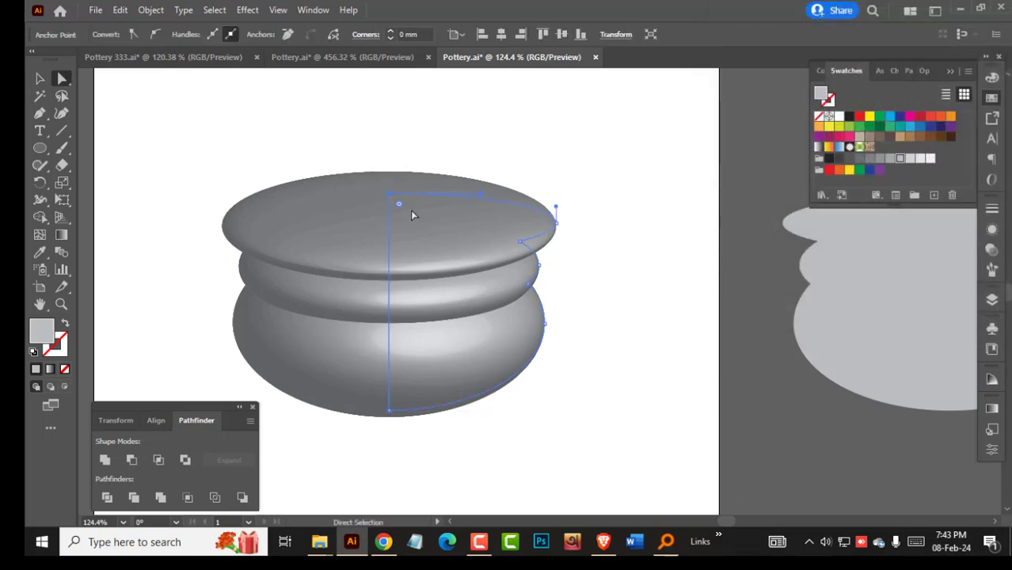
{"action": "left_click_drag", "start_coordinate": [388, 198], "coordinate": [418, 214]}
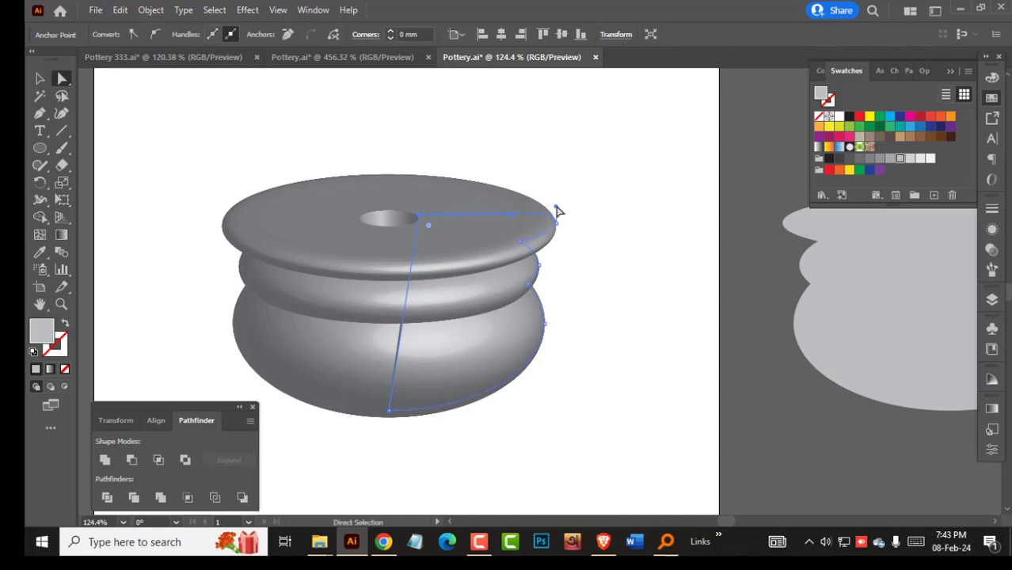
Reshape the profile's upper rim curve with its direction handles so the top surface bulges upward.
{"action": "mouse_move", "coordinate": [556, 210]}
{"action": "left_mouse_down"}
{"action": "mouse_move", "coordinate": [551, 200]}
{"action": "mouse_move", "coordinate": [514, 216]}
{"action": "left_mouse_up"}
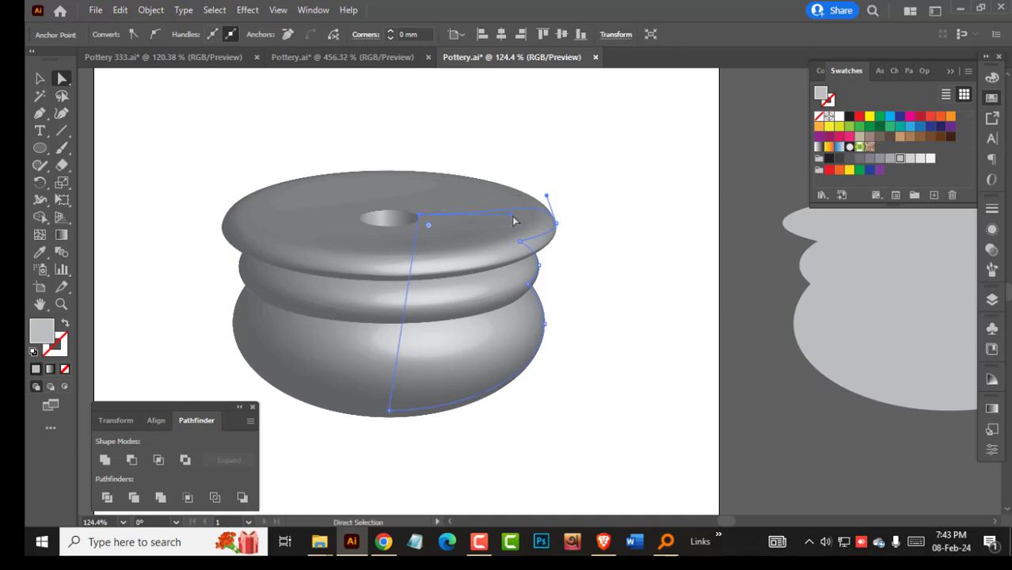
{"action": "mouse_move", "coordinate": [512, 216]}
{"action": "left_mouse_down"}
{"action": "mouse_move", "coordinate": [505, 184]}
{"action": "mouse_move", "coordinate": [508, 233]}
{"action": "mouse_move", "coordinate": [499, 203]}
{"action": "left_mouse_up"}
{"action": "left_click", "coordinate": [685, 350]}
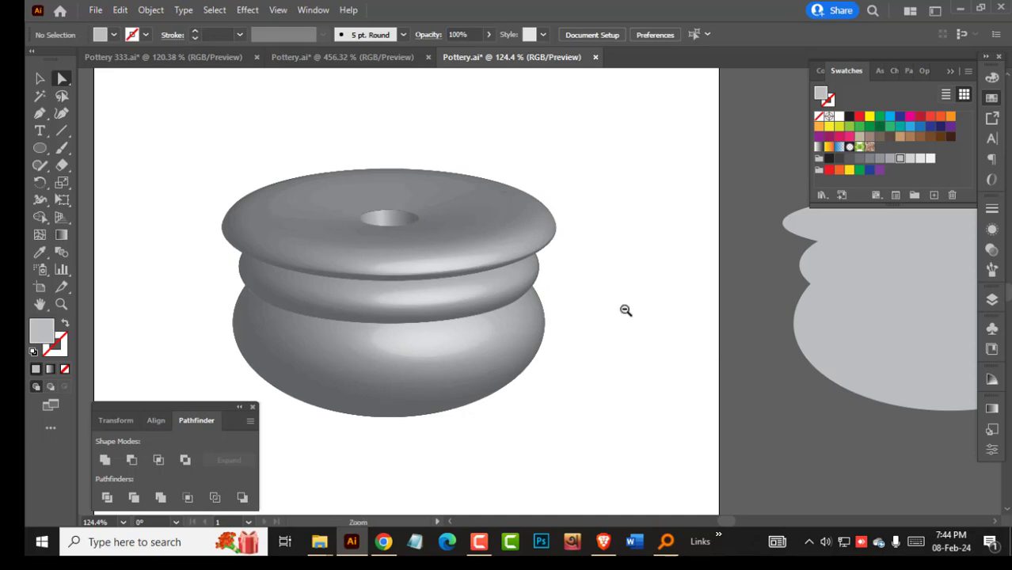
Try several brown swatches as the revolved pot's fill, ending on the grey-brown #726658.
{"action": "left_click_drag", "start_coordinate": [628, 307], "coordinate": [543, 275]}
{"action": "left_click", "coordinate": [524, 253]}
{"action": "key", "text": "v"}
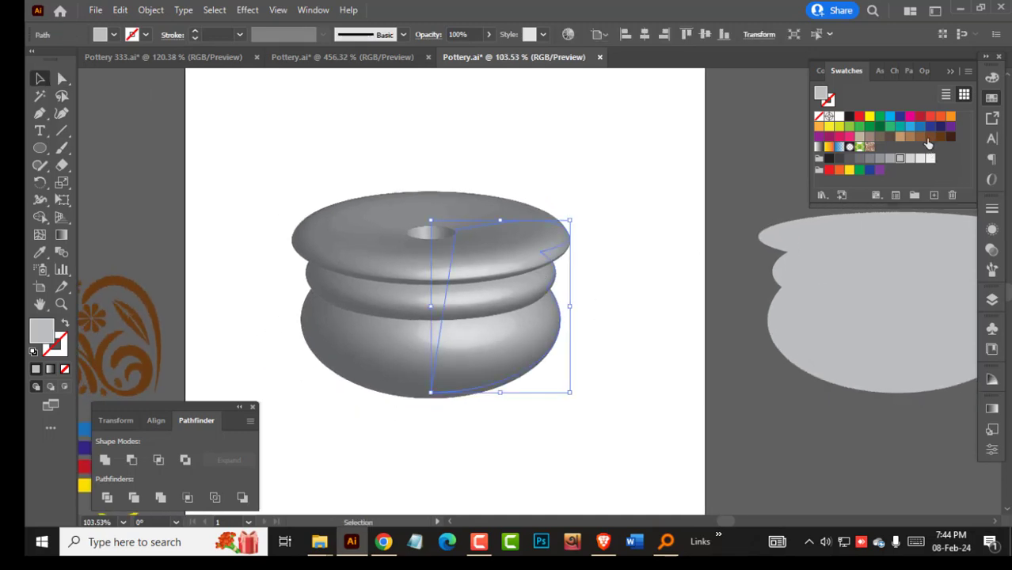
{"action": "left_click", "coordinate": [929, 138]}
{"action": "left_click", "coordinate": [910, 137]}
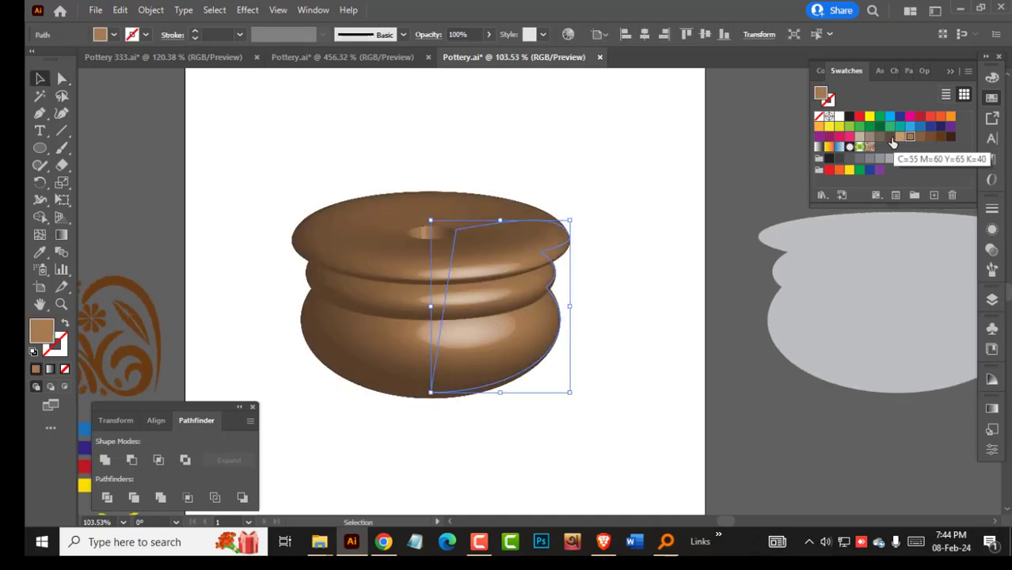
{"action": "left_click", "coordinate": [890, 137]}
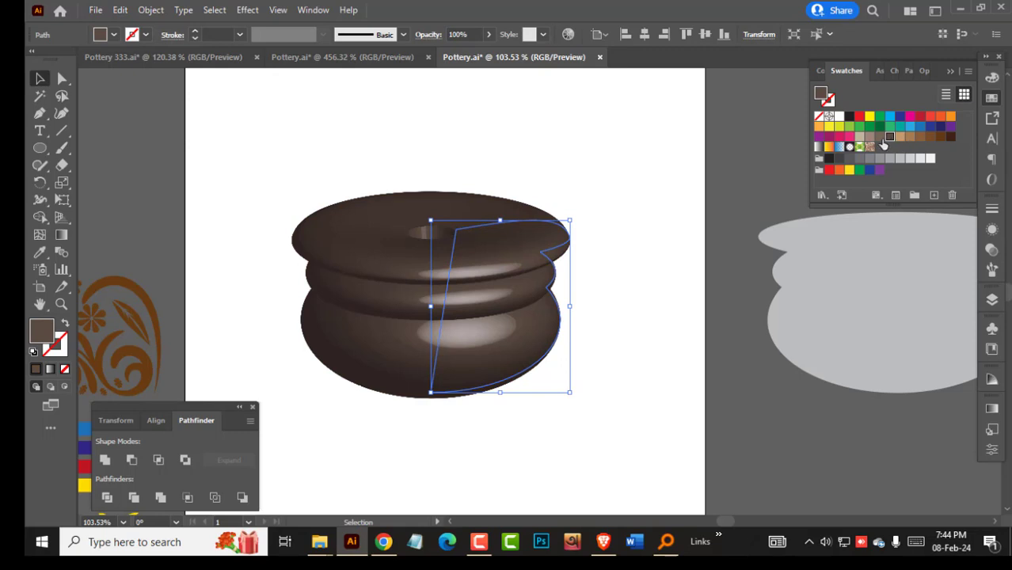
{"action": "left_click", "coordinate": [879, 138]}
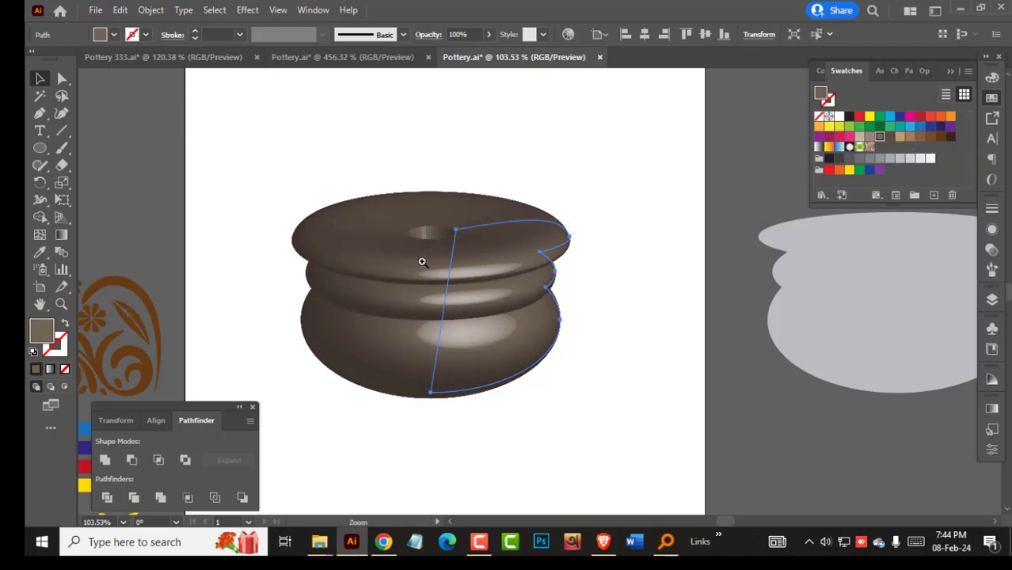
Pick a custom dark brown, #443424, as the pot's fill colour.
{"action": "scroll", "coordinate": [420, 260], "scroll_direction": "up", "scroll_amount": 3}
{"action": "double_click", "coordinate": [42, 334]}
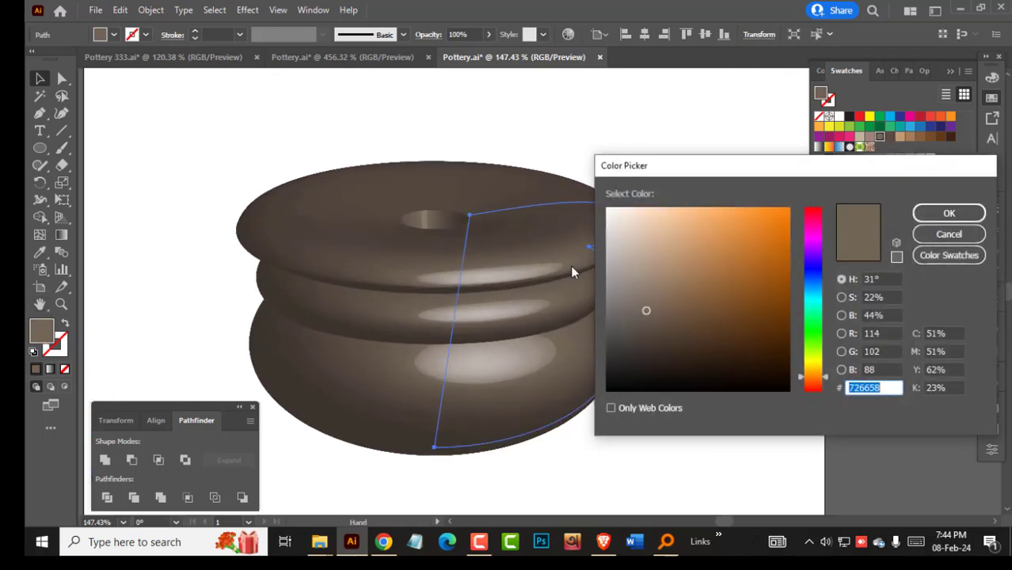
{"action": "left_click_drag", "start_coordinate": [647, 323], "coordinate": [643, 309]}
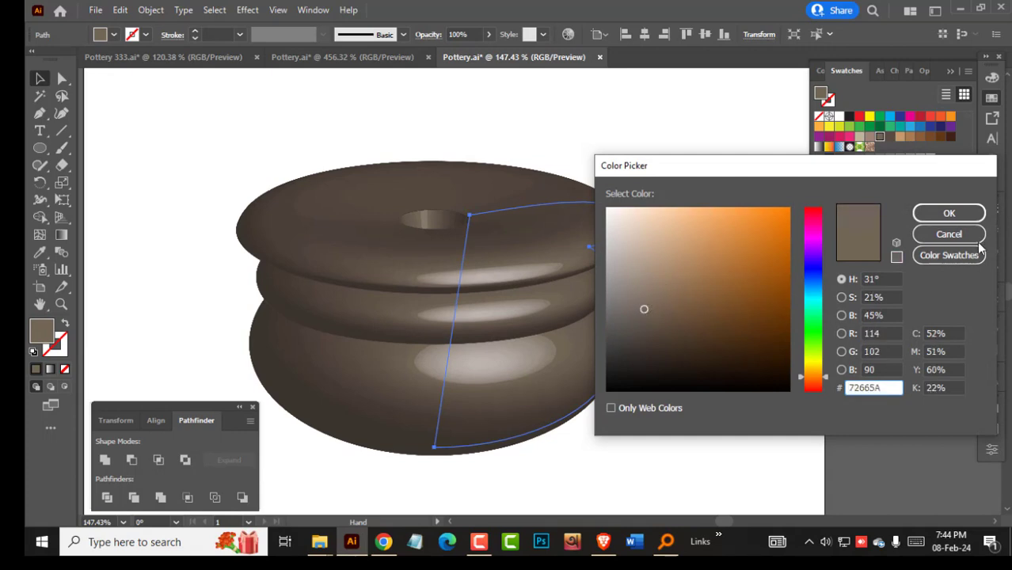
{"action": "left_click", "coordinate": [693, 340]}
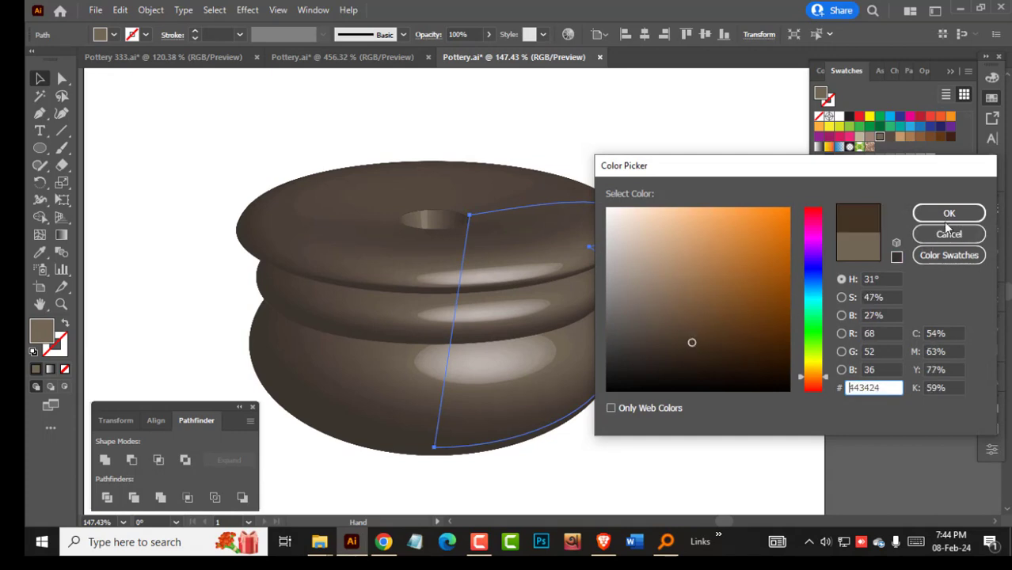
{"action": "left_click", "coordinate": [948, 214]}
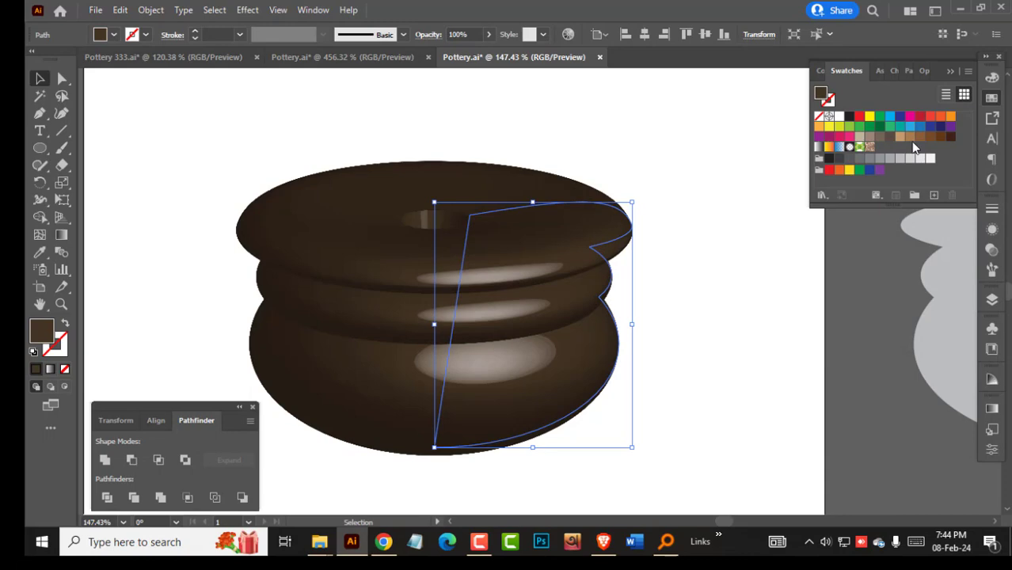
Fill the pot with the medium reddish-brown swatch and deselect it.
{"action": "left_click", "coordinate": [918, 136]}
{"action": "left_click", "coordinate": [694, 339]}
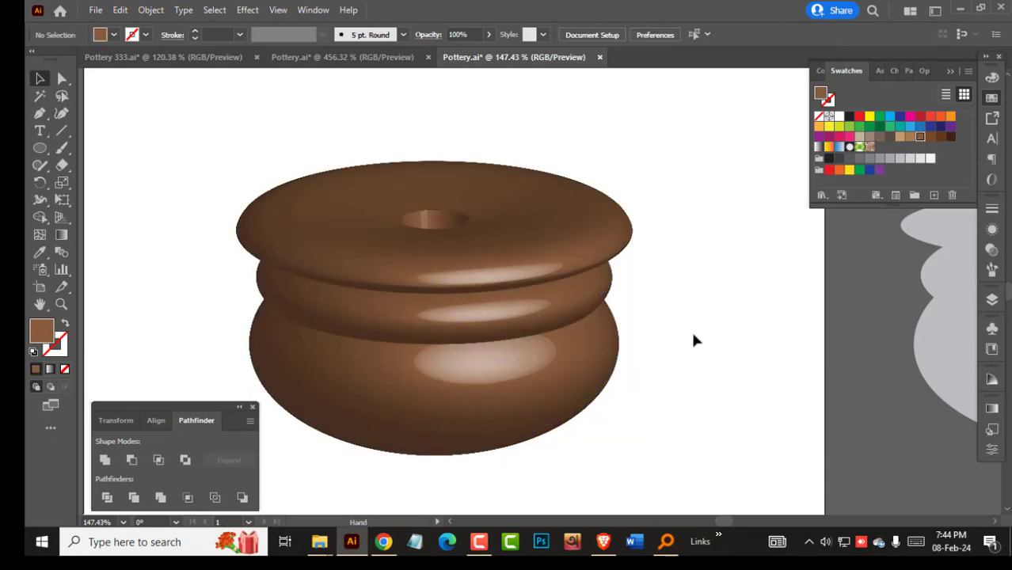
Reopen the pot's 3D Revolve (Classic) effect with its lighting options expanded and shift the light slightly toward the sphere's centre.
{"action": "left_click", "coordinate": [538, 339], "text": "ctrl+alt"}
{"action": "left_click", "coordinate": [538, 338], "text": "ctrl+alt"}
{"action": "left_click", "coordinate": [508, 336]}
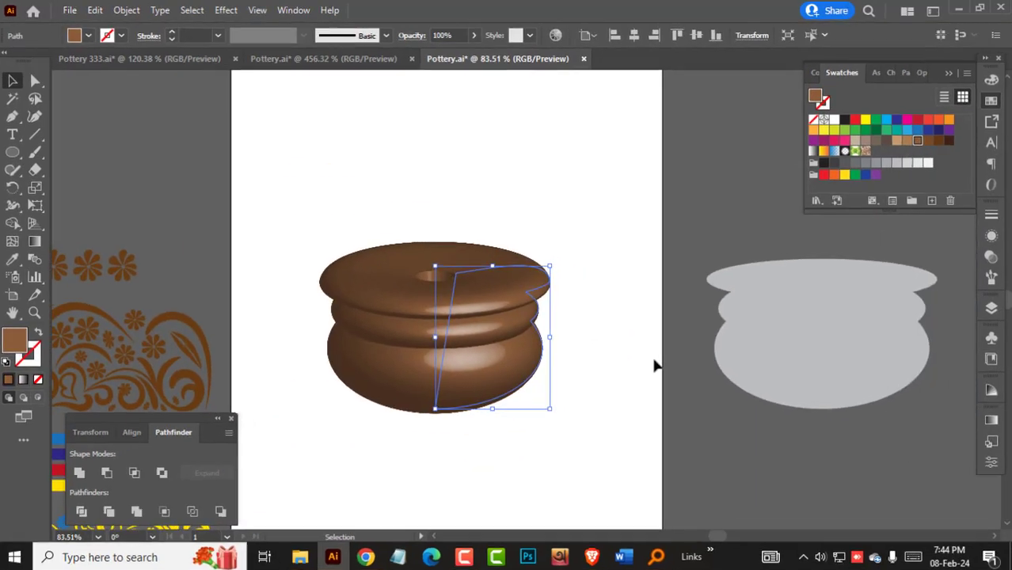
{"action": "left_click", "coordinate": [986, 296]}
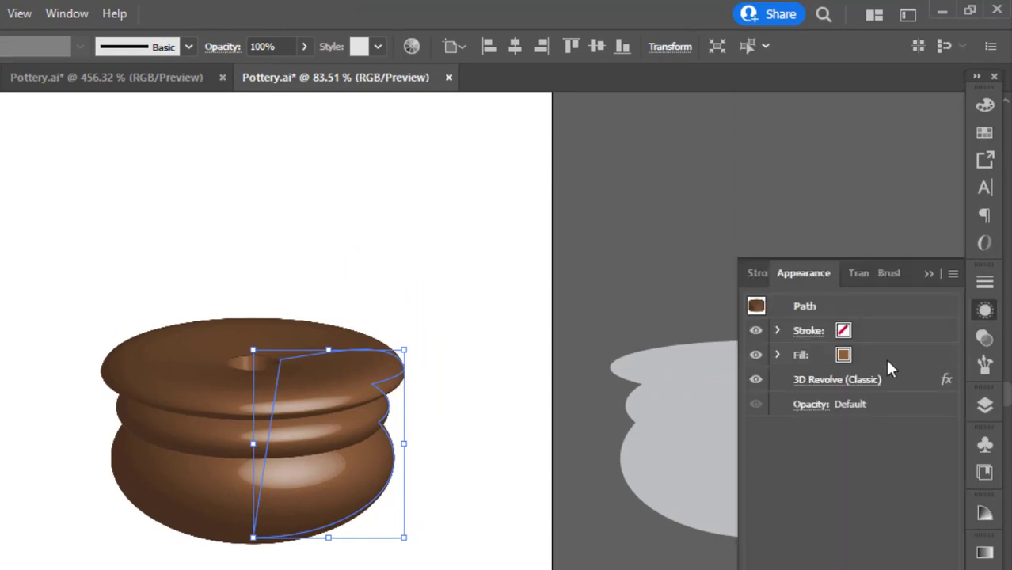
{"action": "left_click", "coordinate": [847, 369]}
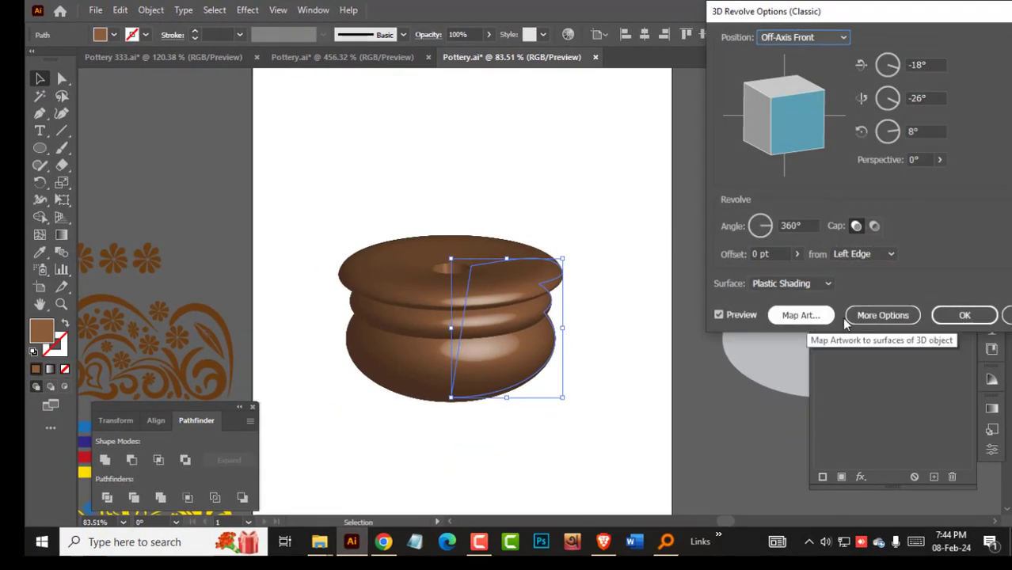
{"action": "left_click", "coordinate": [865, 319]}
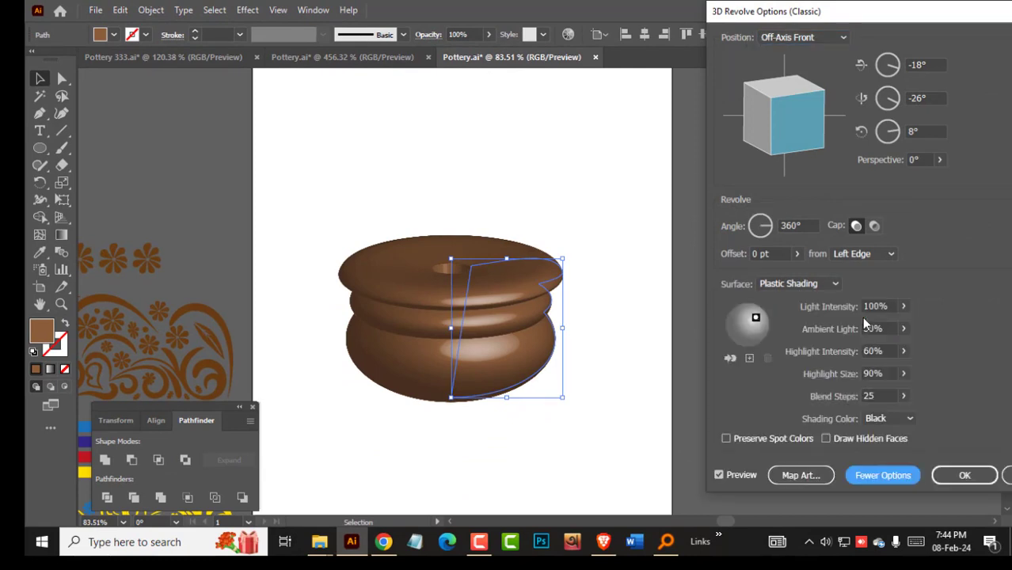
{"action": "left_click_drag", "start_coordinate": [845, 16], "coordinate": [759, 20]}
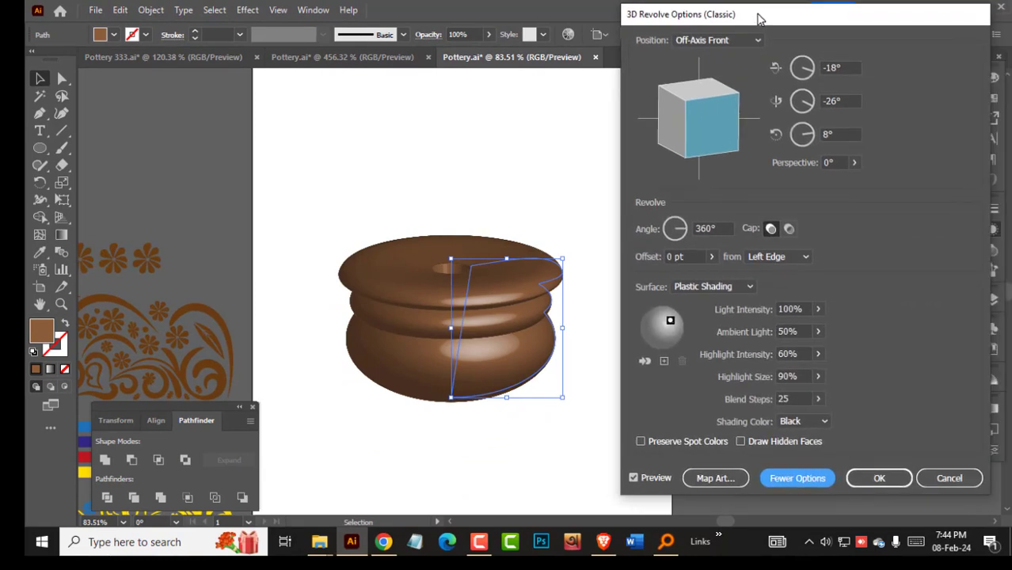
{"action": "left_click_drag", "start_coordinate": [669, 322], "coordinate": [667, 326]}
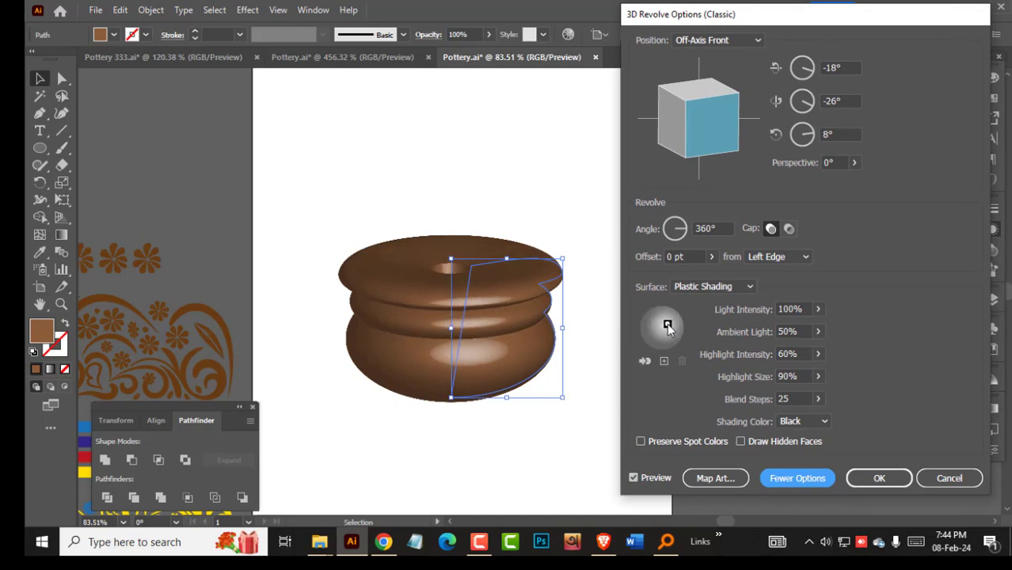
Set the revolve effect's Light Intensity to 94% and Highlight Intensity to 36%.
{"action": "left_click", "coordinate": [818, 309]}
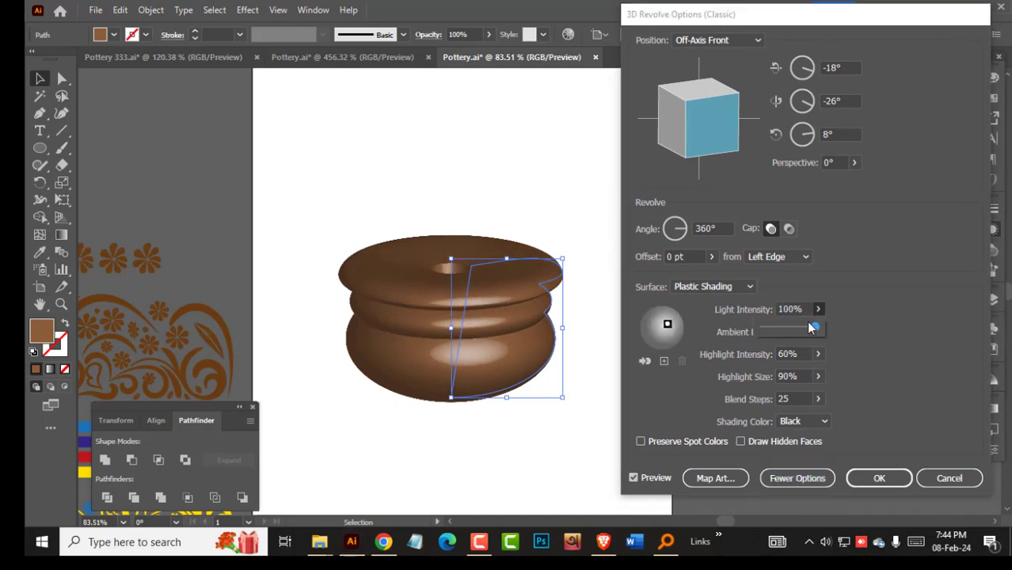
{"action": "left_click_drag", "start_coordinate": [817, 331], "coordinate": [813, 331]}
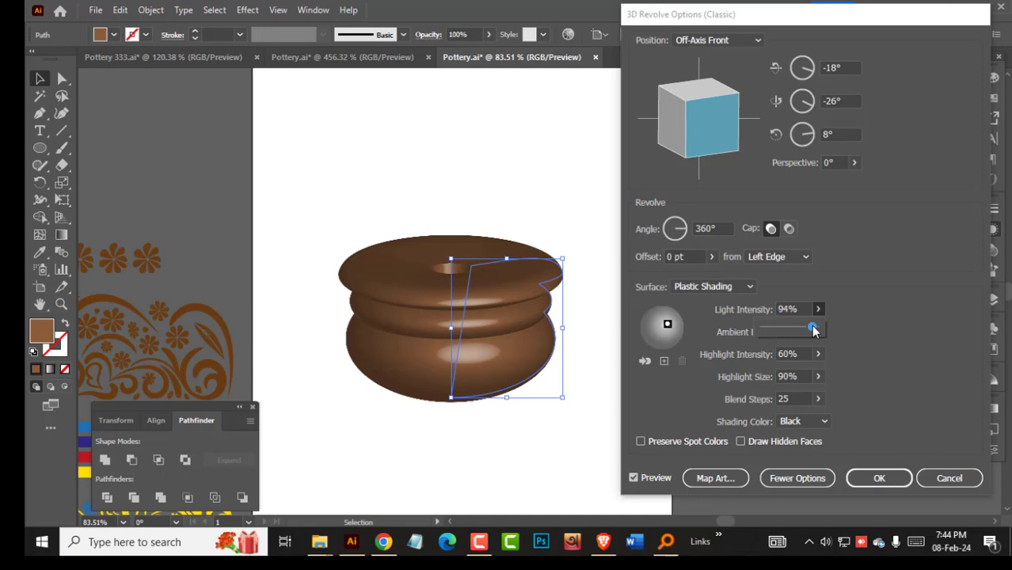
{"action": "left_click", "coordinate": [818, 354]}
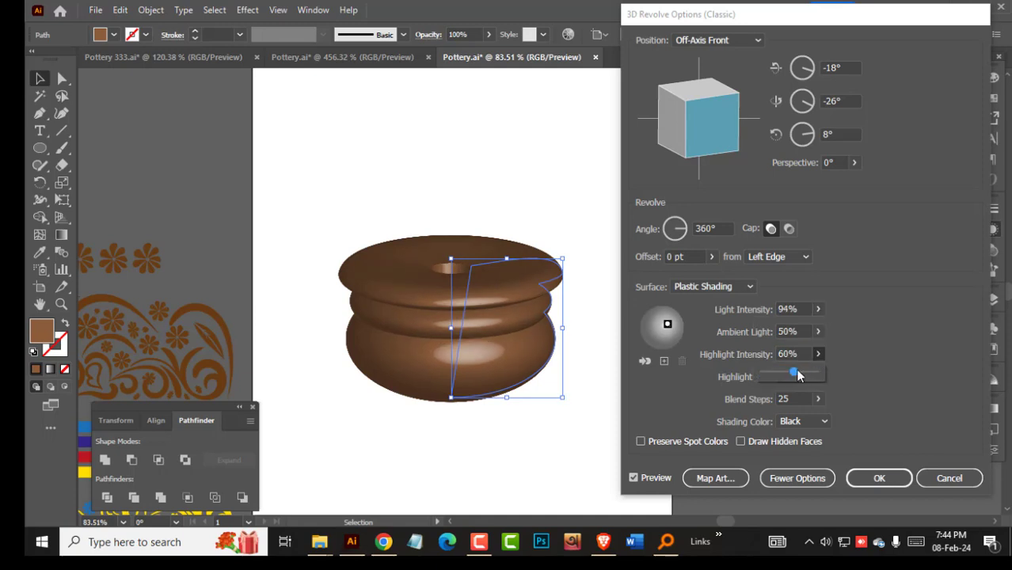
{"action": "left_click_drag", "start_coordinate": [799, 376], "coordinate": [781, 377]}
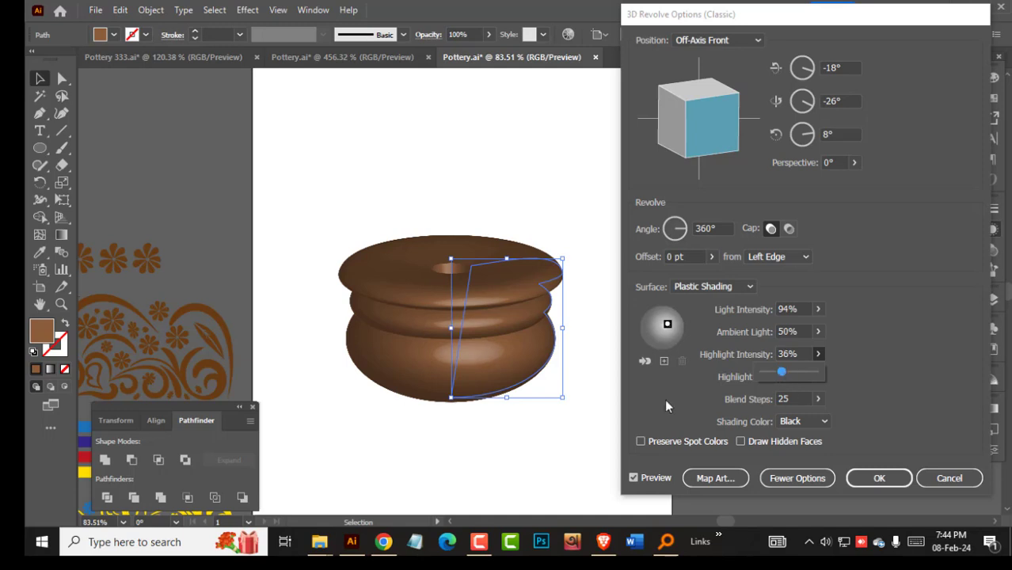
Raise the revolve effect's Blend Steps to 152.
{"action": "left_click", "coordinate": [817, 399]}
{"action": "left_click_drag", "start_coordinate": [771, 421], "coordinate": [796, 422]}
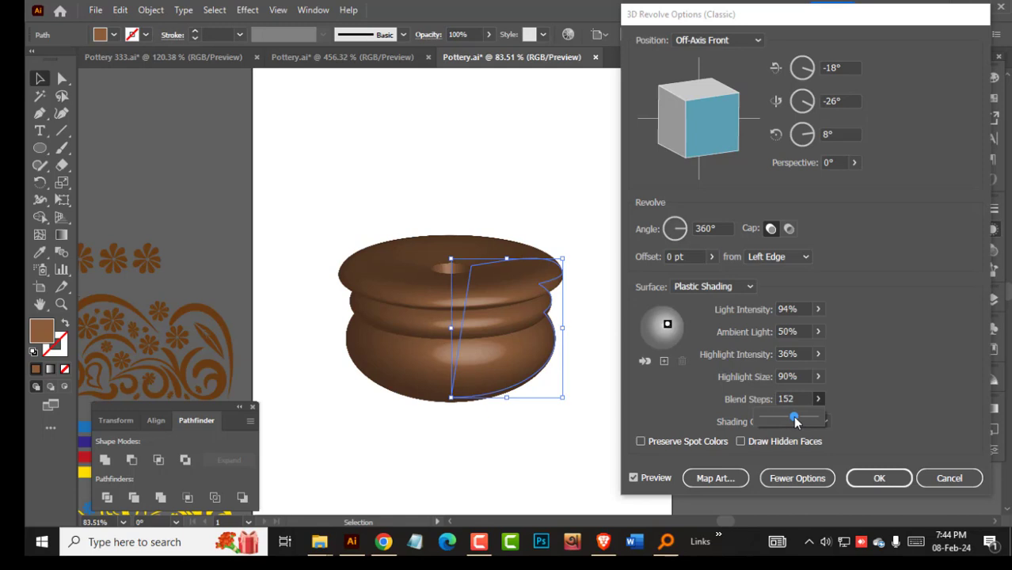
{"action": "left_click", "coordinate": [861, 436]}
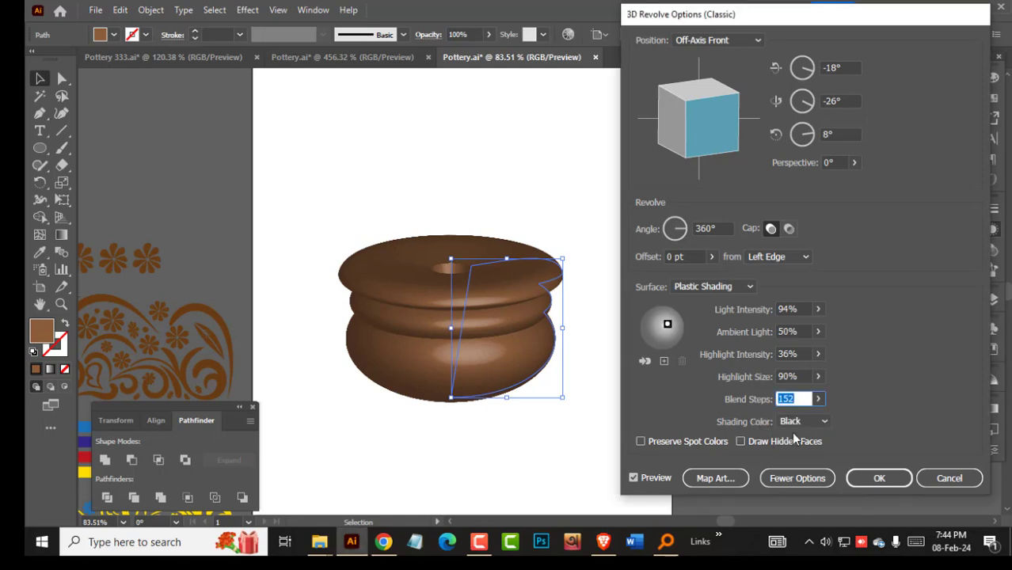
Try None and Custom as the revolve effect's Shading Color and restore Black.
{"action": "left_click", "coordinate": [801, 421]}
{"action": "left_click", "coordinate": [805, 443]}
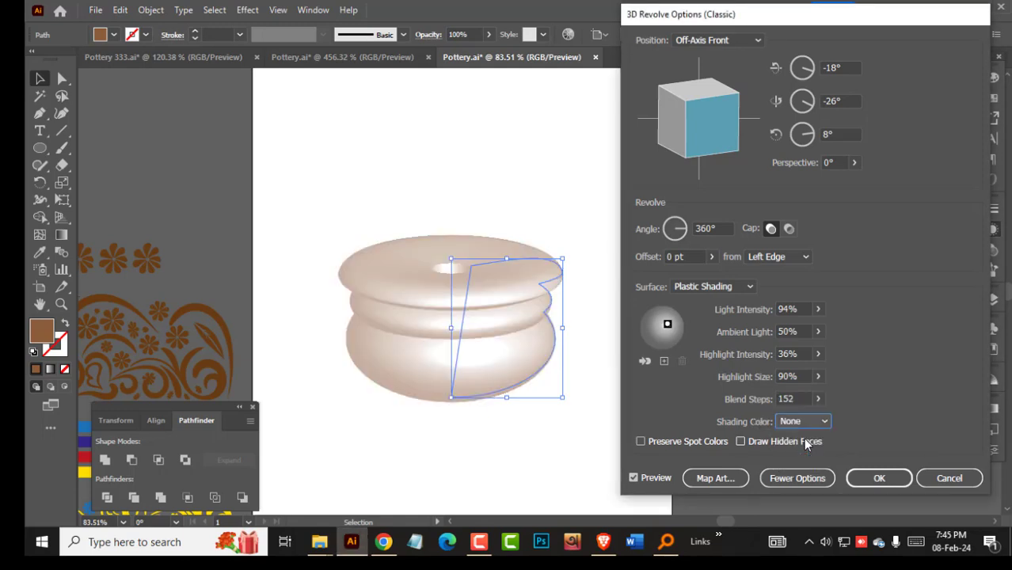
{"action": "left_click", "coordinate": [807, 427]}
{"action": "left_click", "coordinate": [807, 428]}
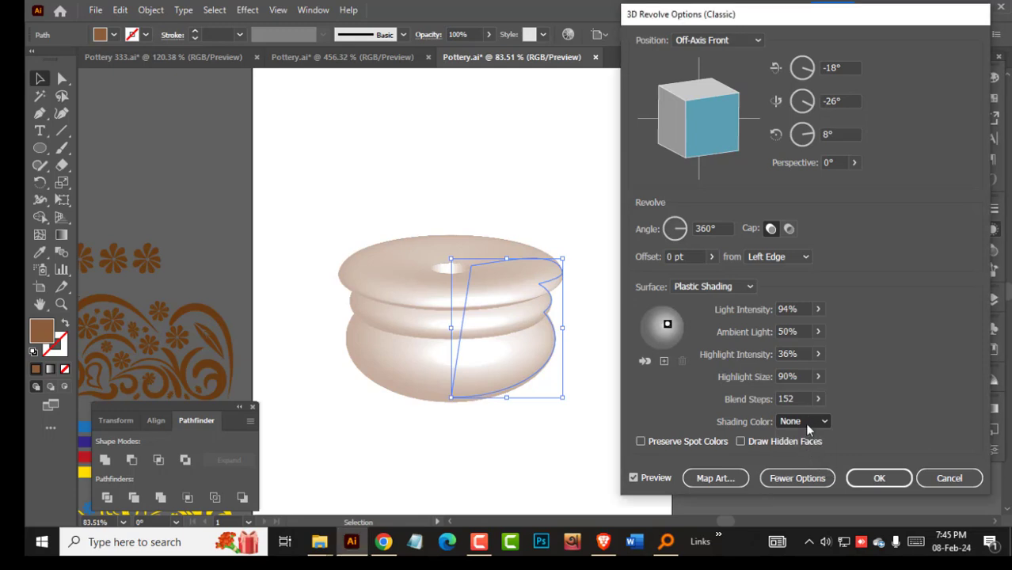
{"action": "left_click", "coordinate": [808, 422]}
{"action": "left_click", "coordinate": [804, 468]}
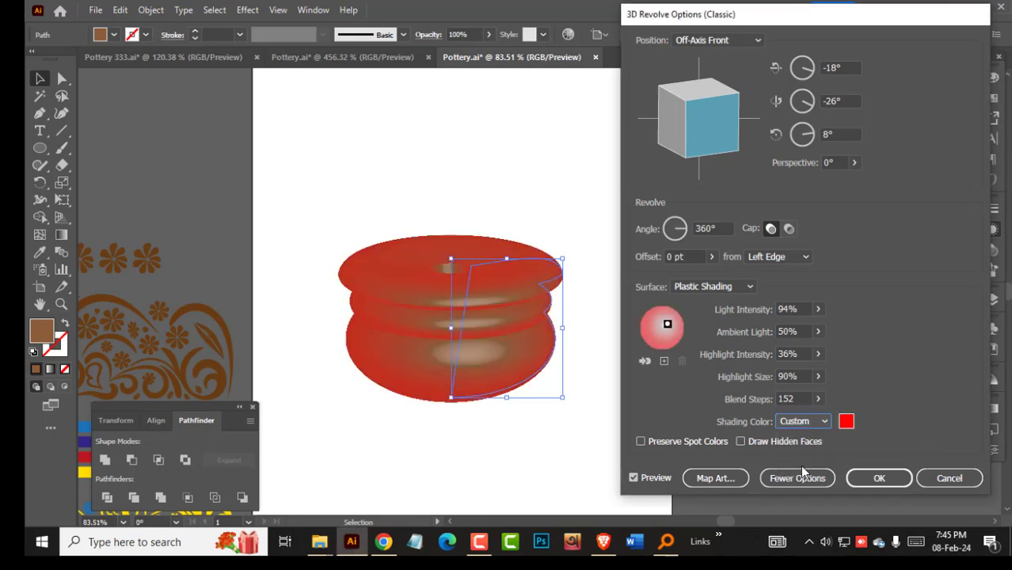
{"action": "left_click", "coordinate": [803, 421]}
{"action": "left_click", "coordinate": [804, 408]}
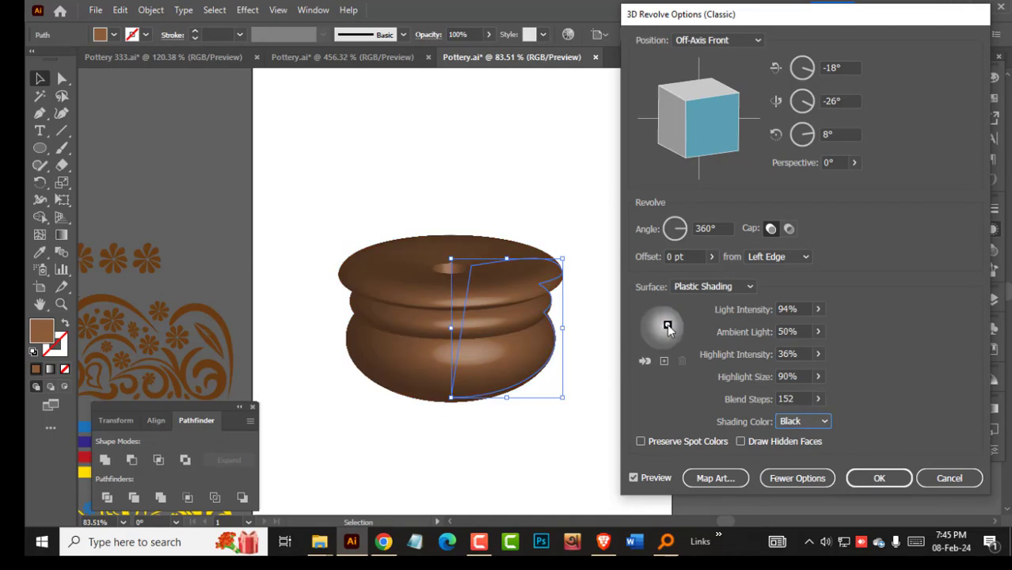
Shift the light slightly closer to the shading sphere's centre and collapse the extra lighting options.
{"action": "left_click_drag", "start_coordinate": [667, 324], "coordinate": [663, 326]}
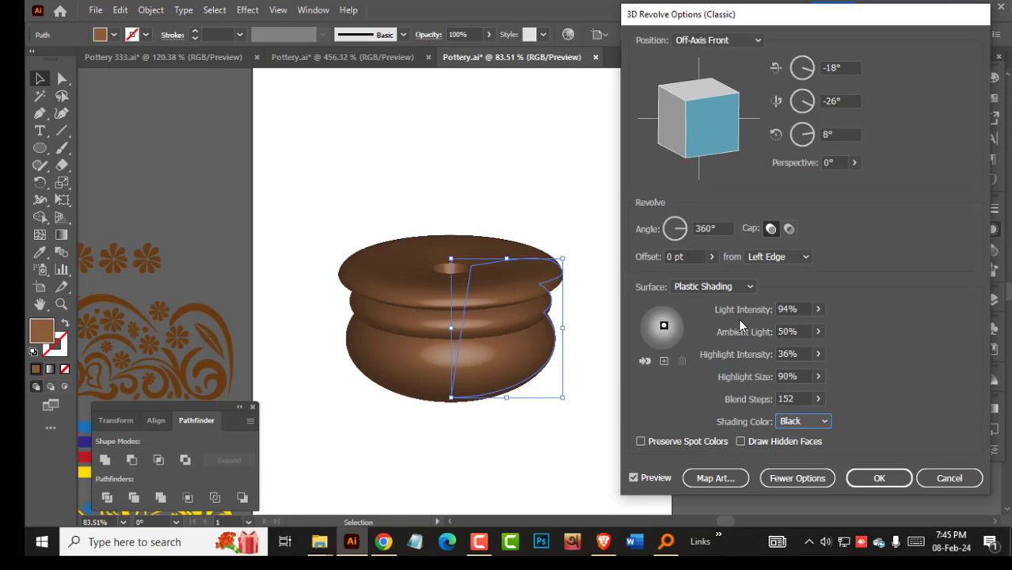
{"action": "left_click", "coordinate": [796, 478]}
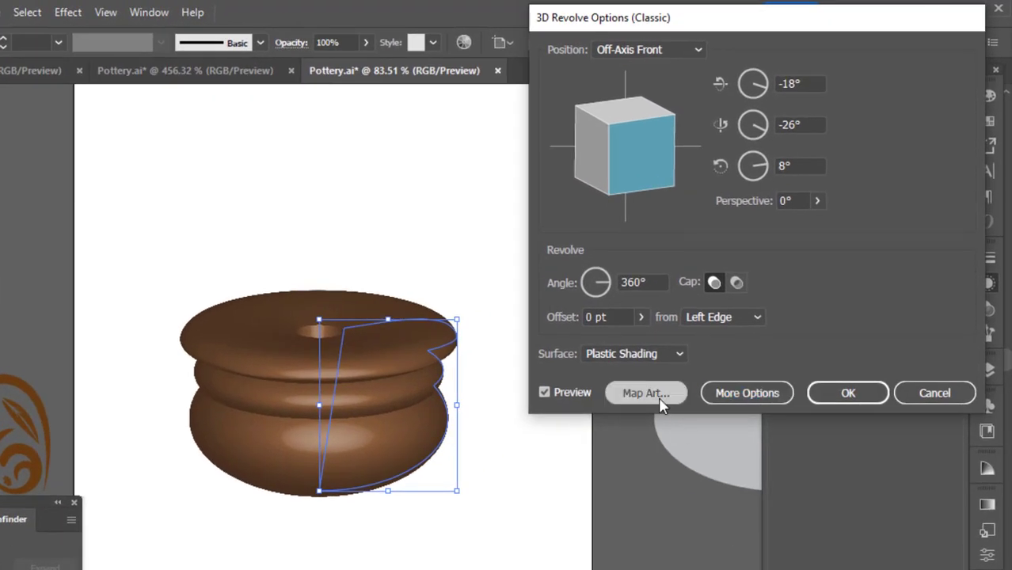
Map the striped New Symbol onto surface 3 of 5, stretched across the visible area and slightly reduced in height.
{"action": "left_click", "coordinate": [645, 392]}
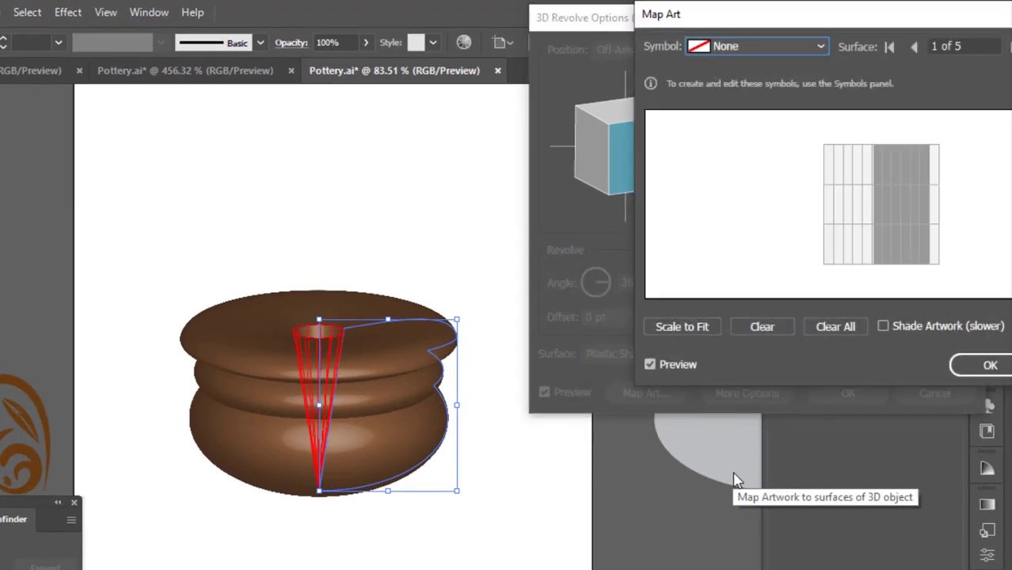
{"action": "left_click_drag", "start_coordinate": [802, 22], "coordinate": [686, 57]}
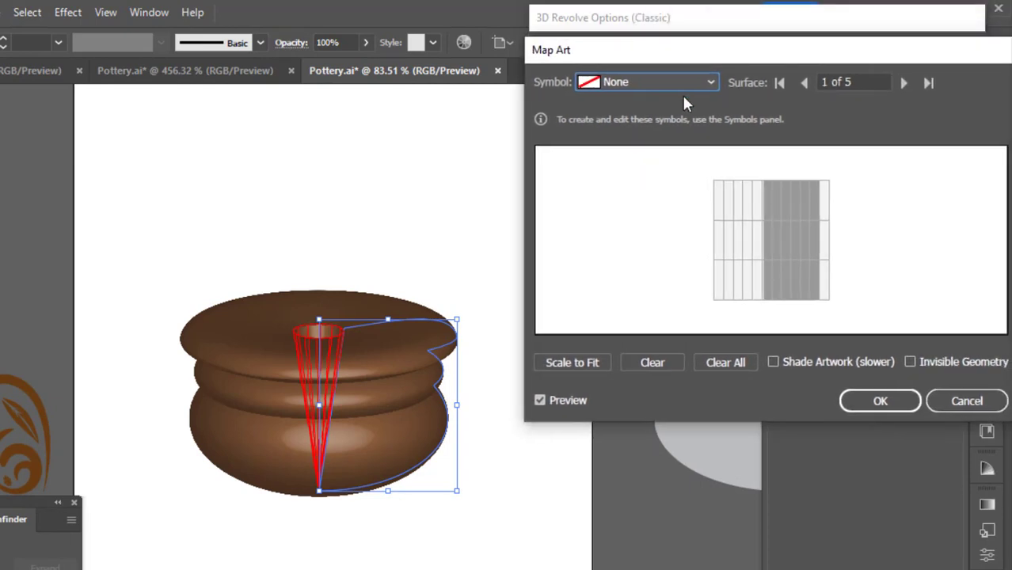
{"action": "left_click", "coordinate": [904, 84]}
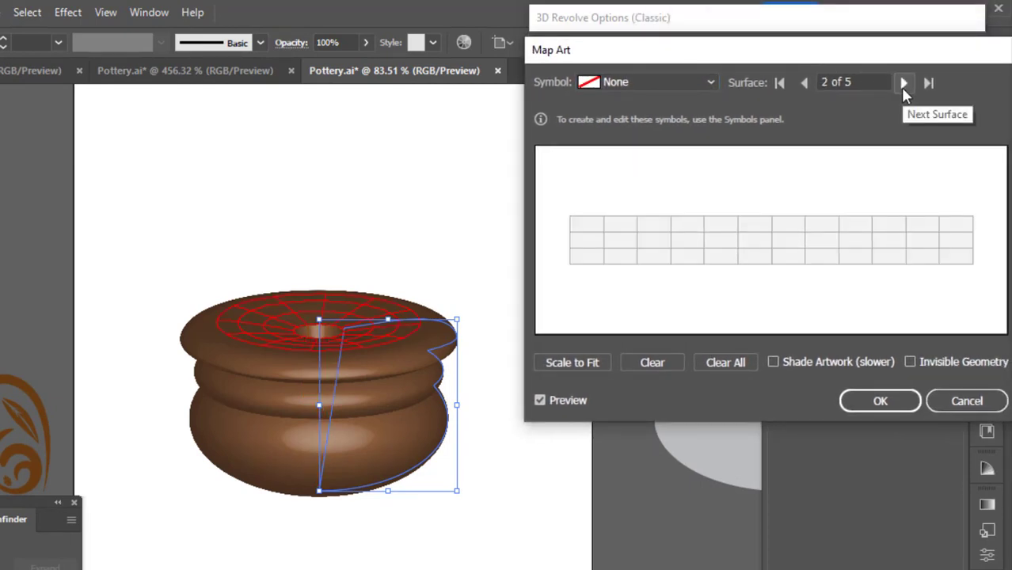
{"action": "left_click", "coordinate": [903, 84]}
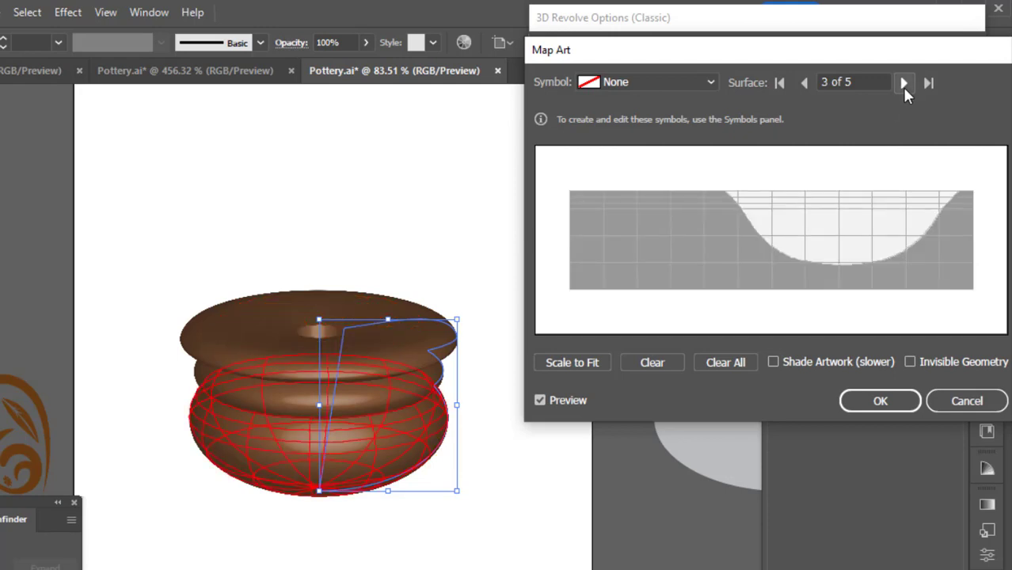
{"action": "left_click", "coordinate": [711, 82]}
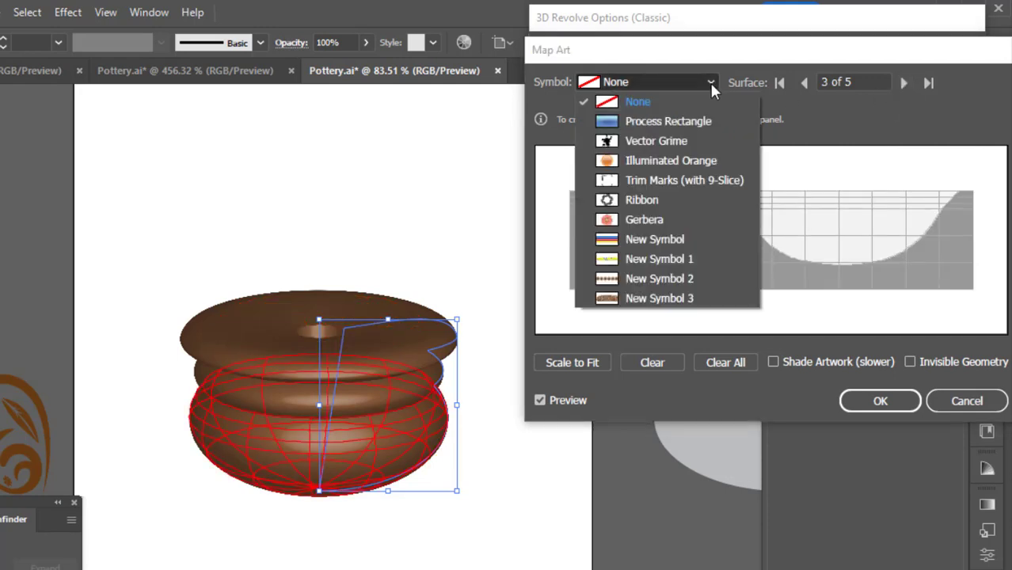
{"action": "left_click", "coordinate": [653, 240]}
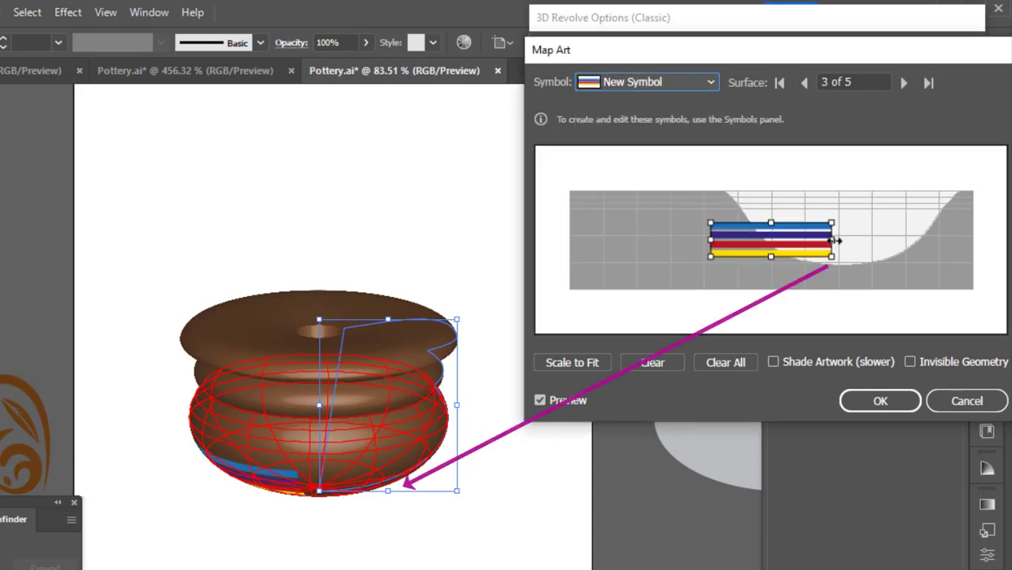
{"action": "left_click_drag", "start_coordinate": [834, 241], "coordinate": [948, 247]}
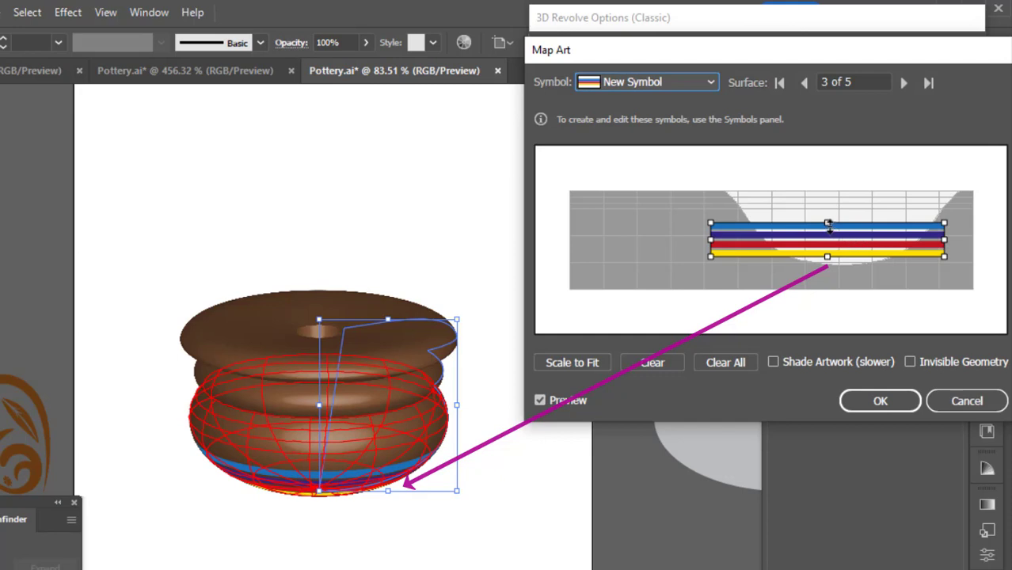
{"action": "mouse_move", "coordinate": [828, 225]}
{"action": "left_mouse_down"}
{"action": "mouse_move", "coordinate": [842, 239]}
{"action": "mouse_move", "coordinate": [845, 231]}
{"action": "left_mouse_up"}
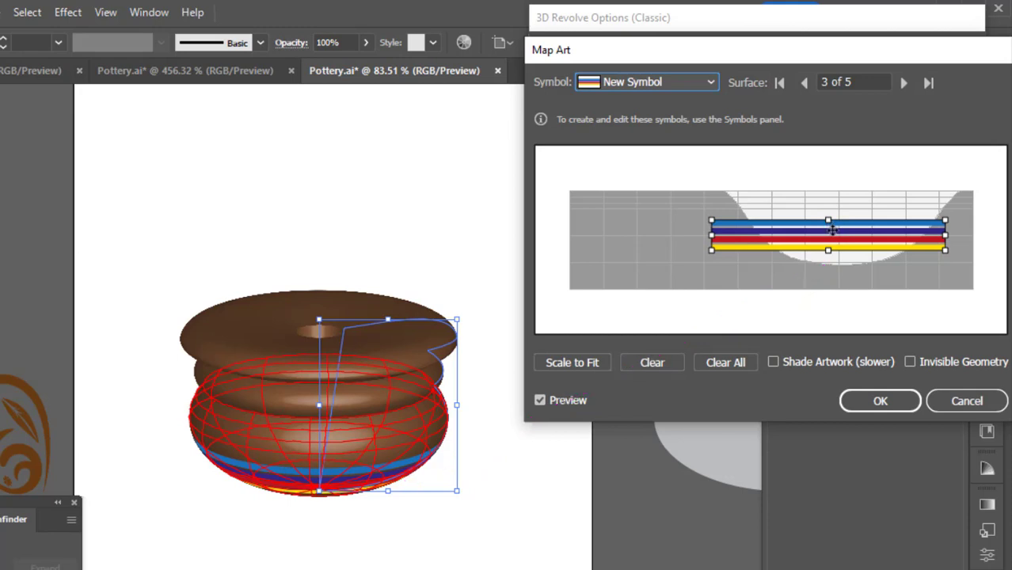
Try mapping the flower row New Symbol 2 onto surface 2 of 5 and clear it.
{"action": "left_click", "coordinate": [805, 84]}
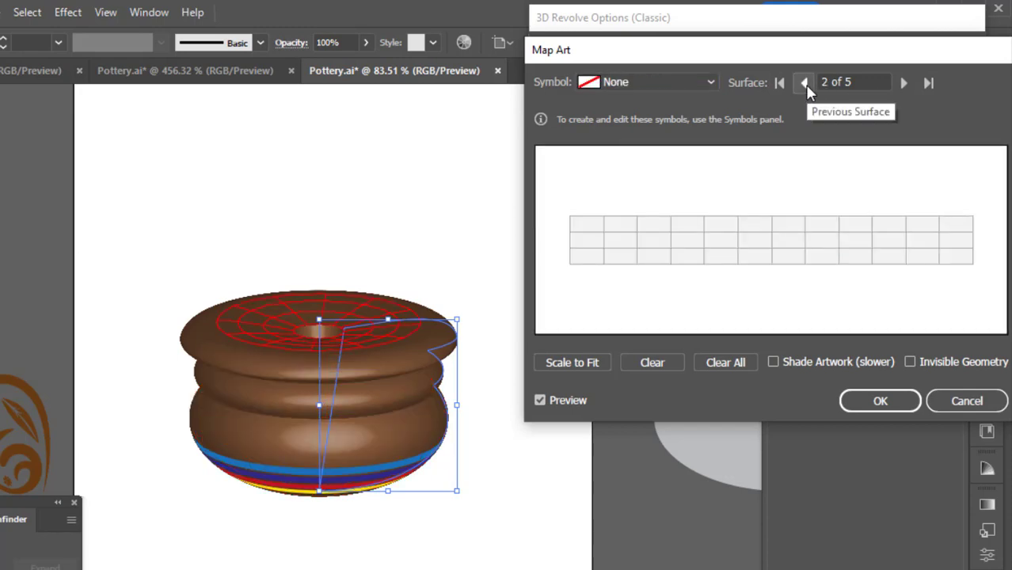
{"action": "left_click", "coordinate": [617, 82]}
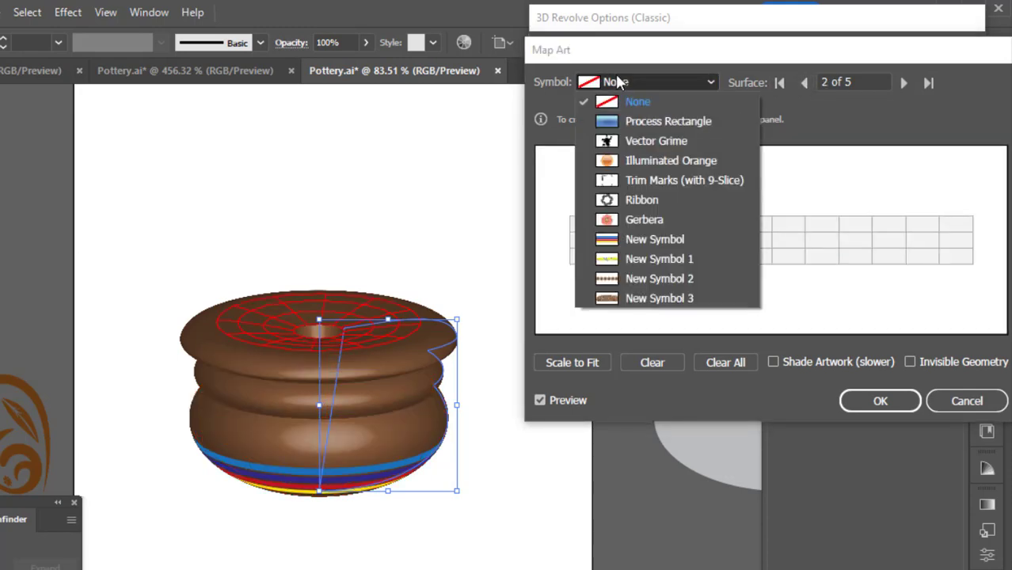
{"action": "left_click", "coordinate": [648, 277]}
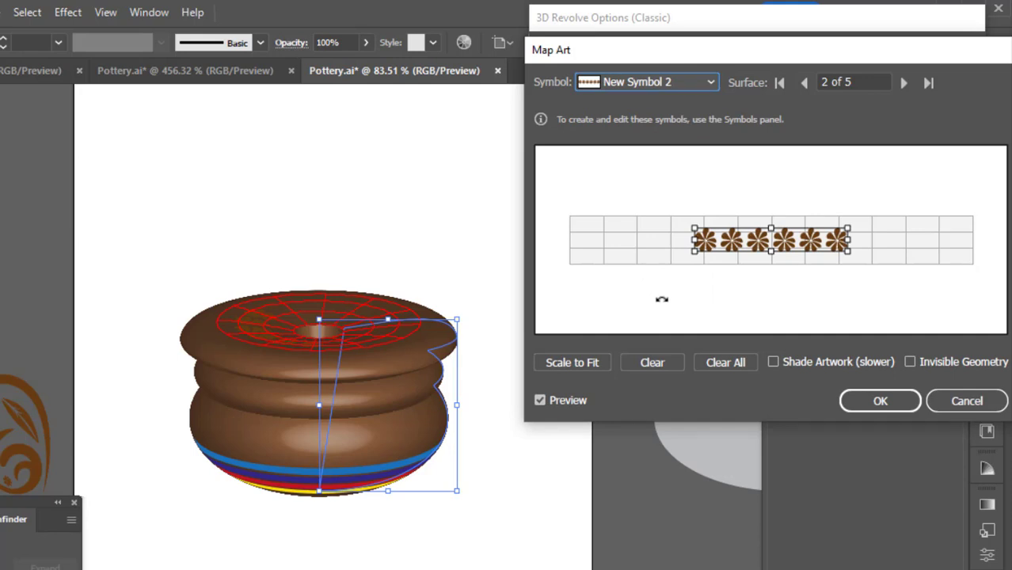
{"action": "left_click", "coordinate": [658, 363]}
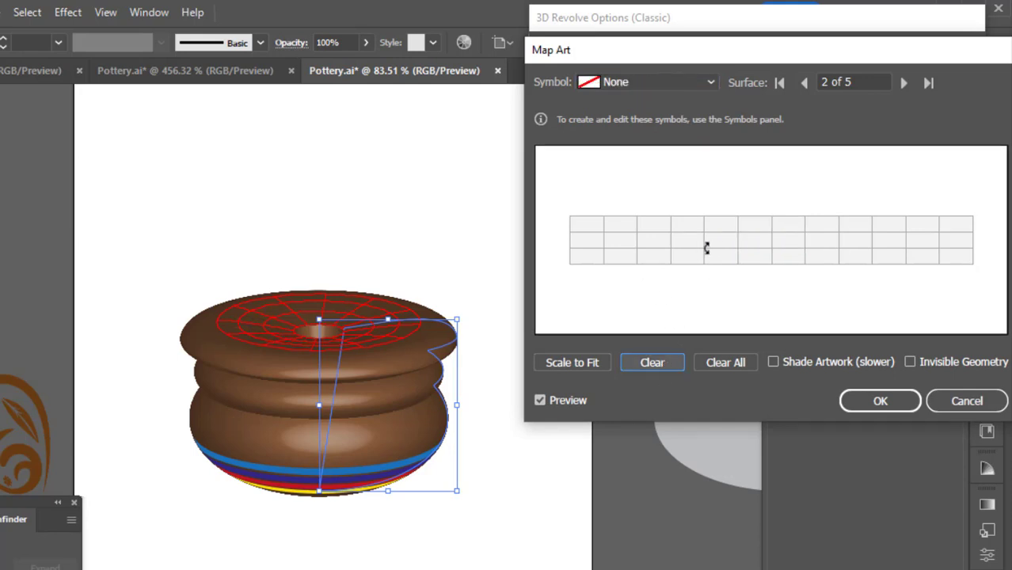
Map New Symbol 2 onto the rim, surface 5 of 5, scaled to fit and slightly reduced in height, then apply the effect and deselect.
{"action": "left_click", "coordinate": [903, 83]}
{"action": "left_click", "coordinate": [902, 83]}
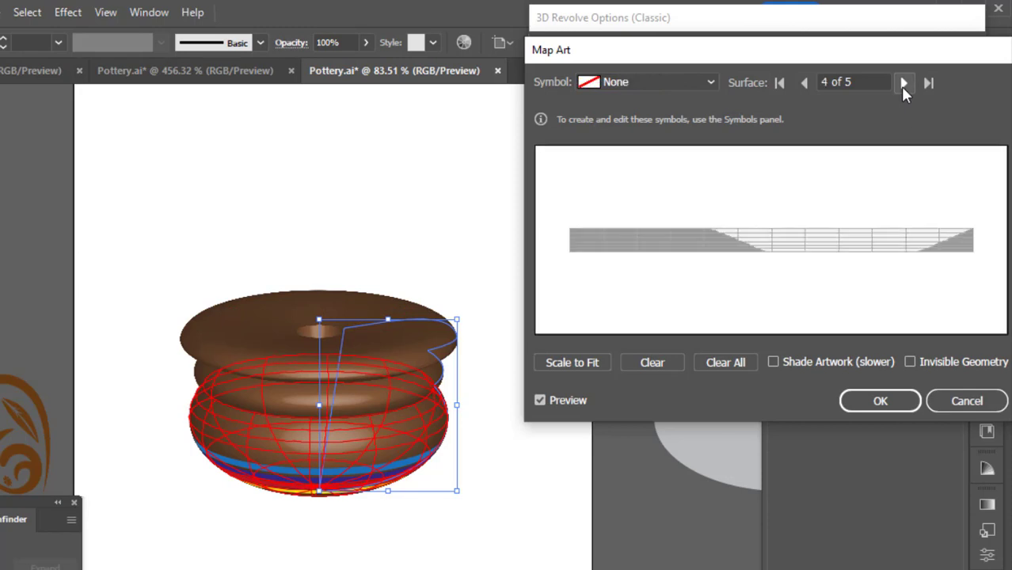
{"action": "left_click", "coordinate": [902, 83]}
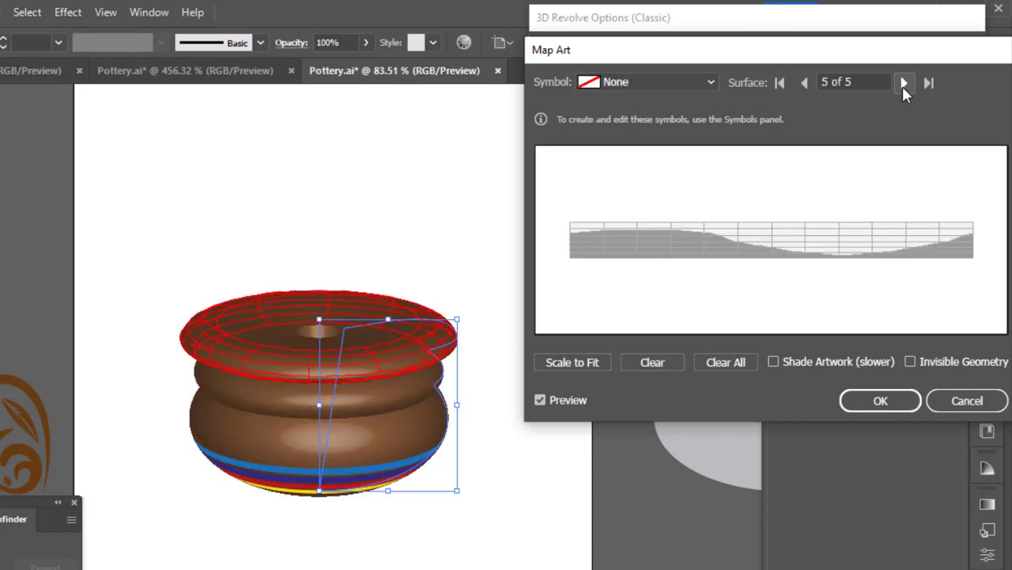
{"action": "left_click", "coordinate": [678, 87]}
{"action": "left_click", "coordinate": [638, 278]}
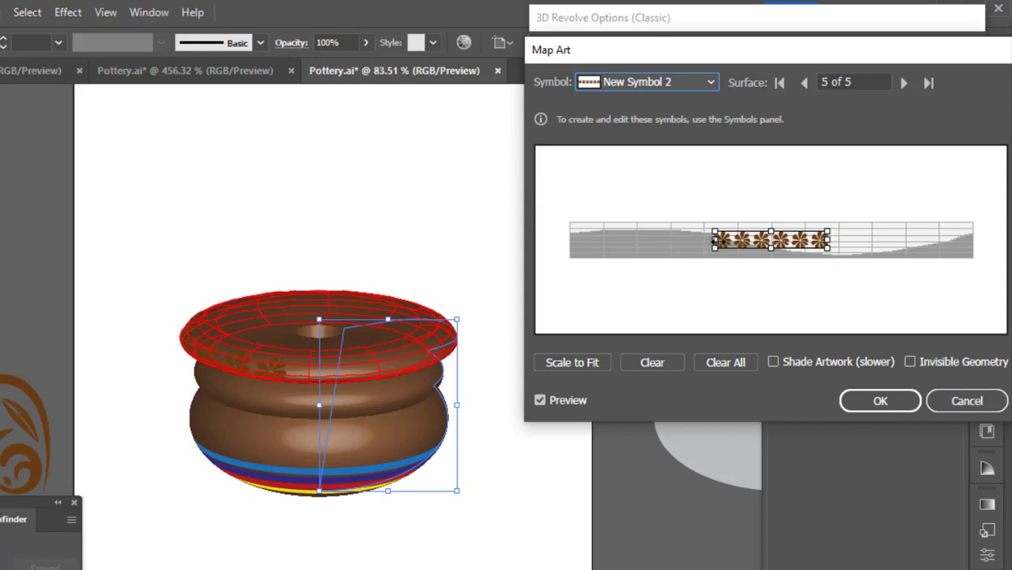
{"action": "left_click_drag", "start_coordinate": [714, 242], "coordinate": [566, 241]}
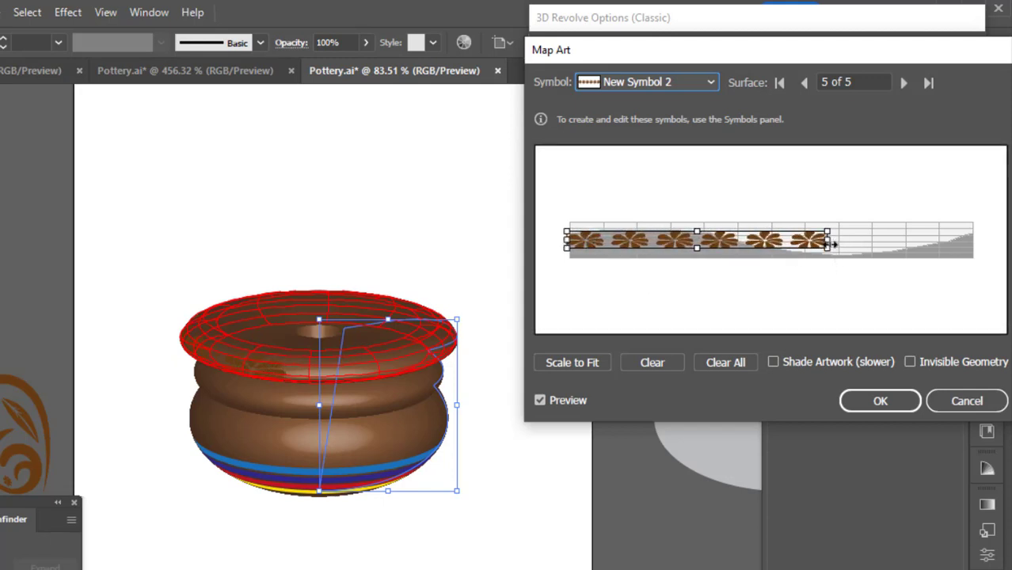
{"action": "left_click", "coordinate": [581, 361]}
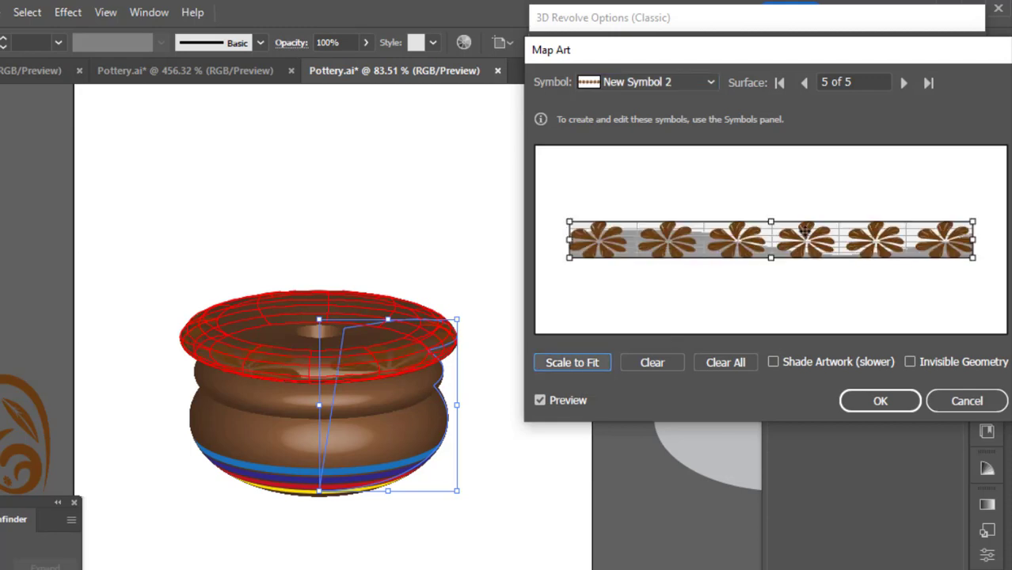
{"action": "left_click_drag", "start_coordinate": [772, 223], "coordinate": [772, 225]}
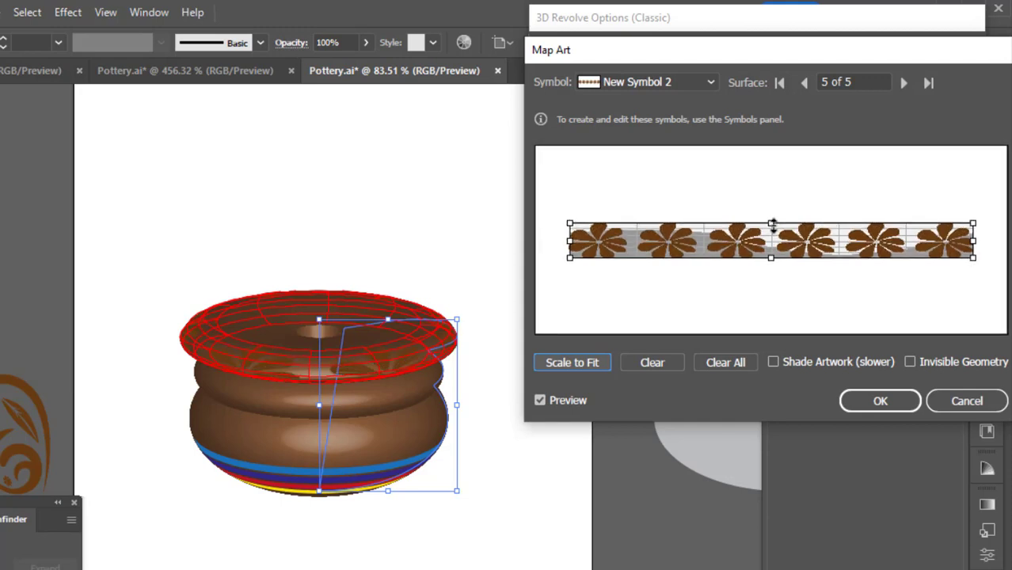
{"action": "left_click", "coordinate": [893, 403]}
{"action": "left_click", "coordinate": [862, 403]}
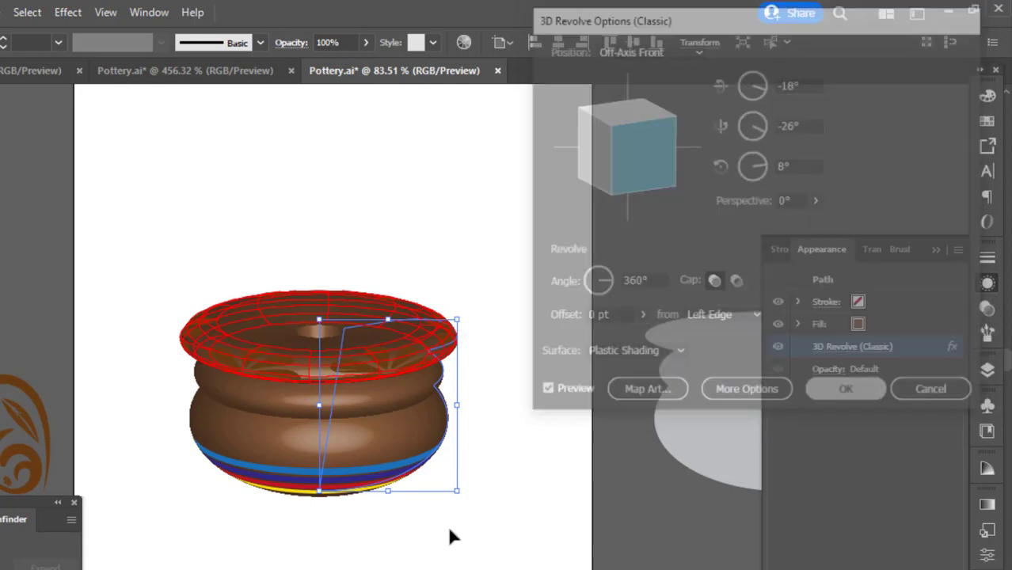
{"action": "left_click", "coordinate": [481, 526]}
Select the flower row beside the artboard and break its link to New Symbol 2.
{"action": "left_click_drag", "start_coordinate": [411, 396], "coordinate": [270, 403]}
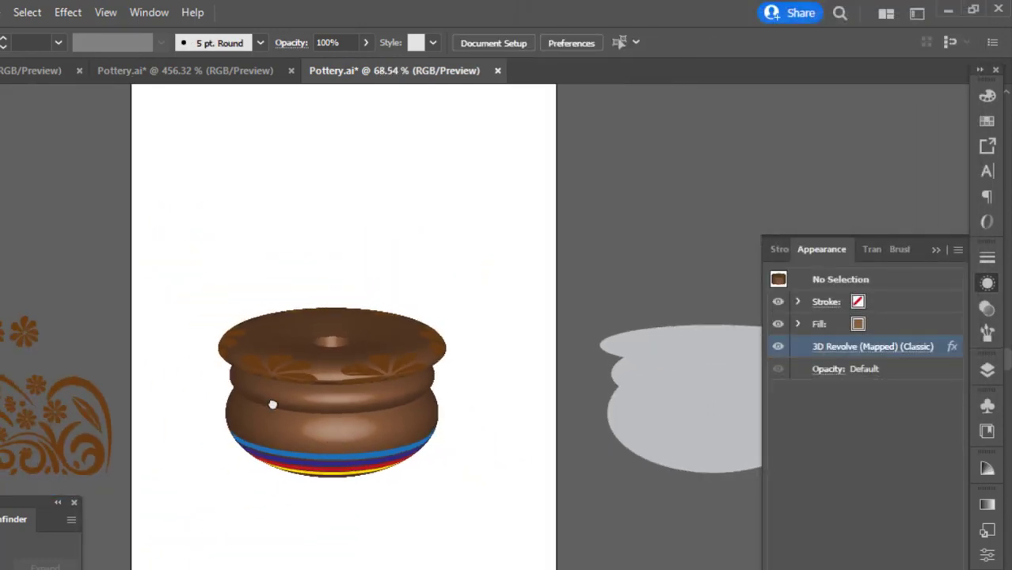
{"action": "scroll", "coordinate": [270, 403], "scroll_direction": "left", "scroll_amount": 5}
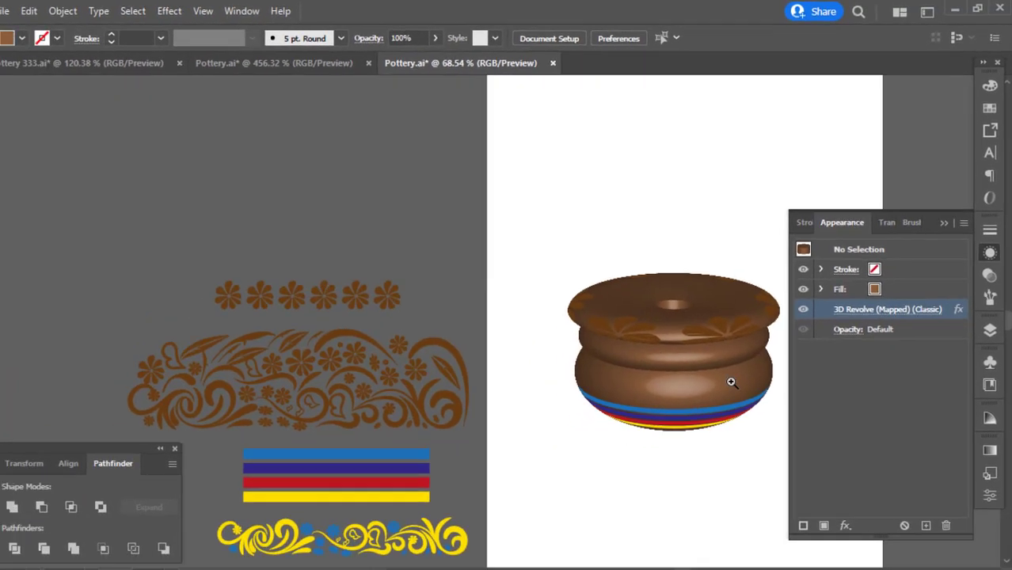
{"action": "left_click_drag", "start_coordinate": [612, 360], "coordinate": [623, 403]}
{"action": "left_click_drag", "start_coordinate": [697, 326], "coordinate": [733, 326]}
{"action": "left_click", "coordinate": [199, 256]}
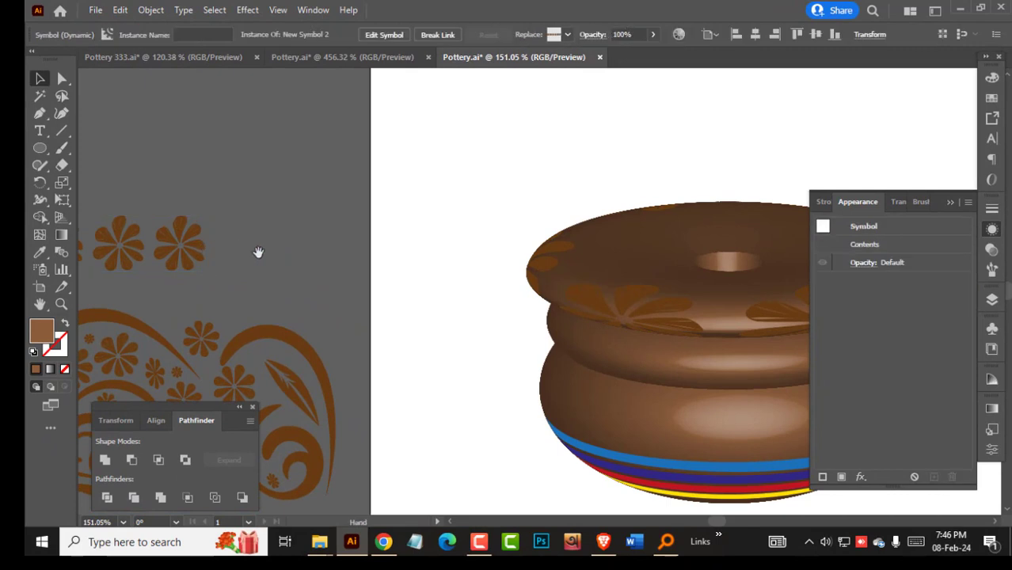
{"action": "left_click_drag", "start_coordinate": [258, 253], "coordinate": [569, 293]}
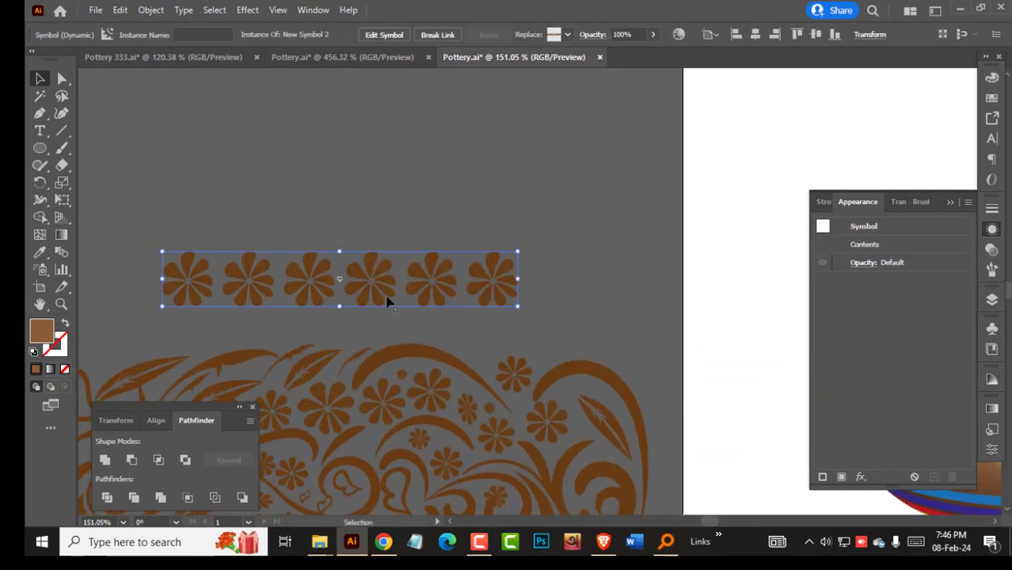
{"action": "left_click", "coordinate": [437, 35]}
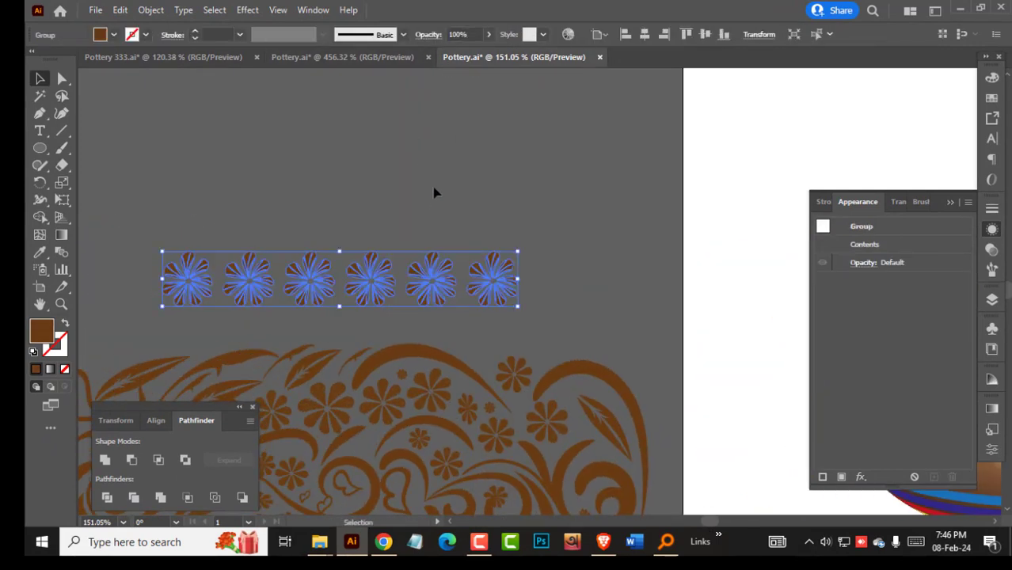
Shrink the flower row and place a duplicate beside it to form a continuous row of twelve flowers, with both halves selected.
{"action": "mouse_move", "coordinate": [520, 281]}
{"action": "left_mouse_down"}
{"action": "mouse_move", "coordinate": [402, 279]}
{"action": "mouse_move", "coordinate": [518, 288]}
{"action": "left_mouse_up"}
{"action": "left_click", "coordinate": [392, 283], "text": "shift"}
{"action": "left_click", "coordinate": [349, 276], "text": "shift"}
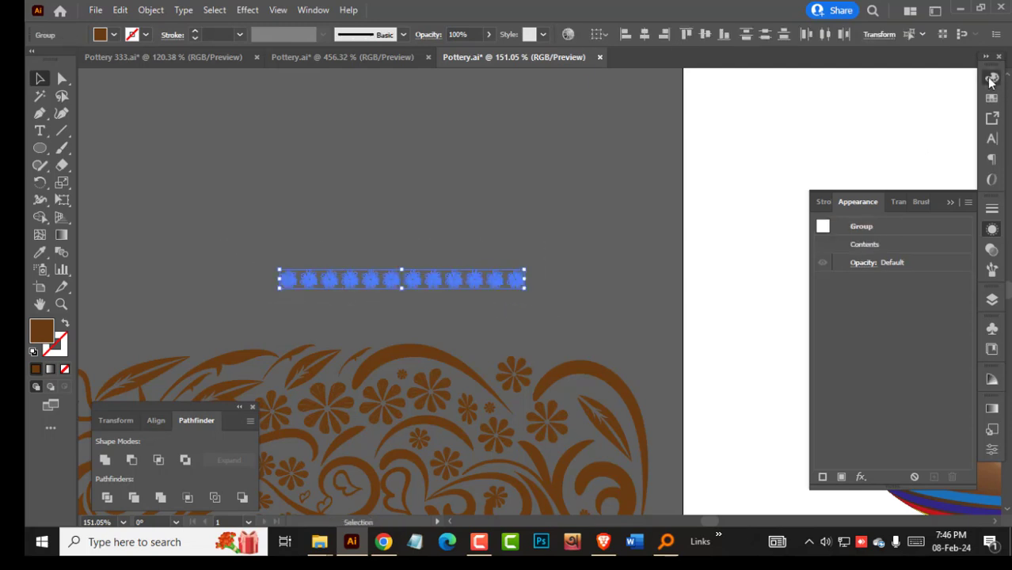
Recolour the selected flower row with the orange-yellow fill #FFB300.
{"action": "left_click", "coordinate": [992, 78]}
{"action": "left_click_drag", "start_coordinate": [885, 125], "coordinate": [888, 125]}
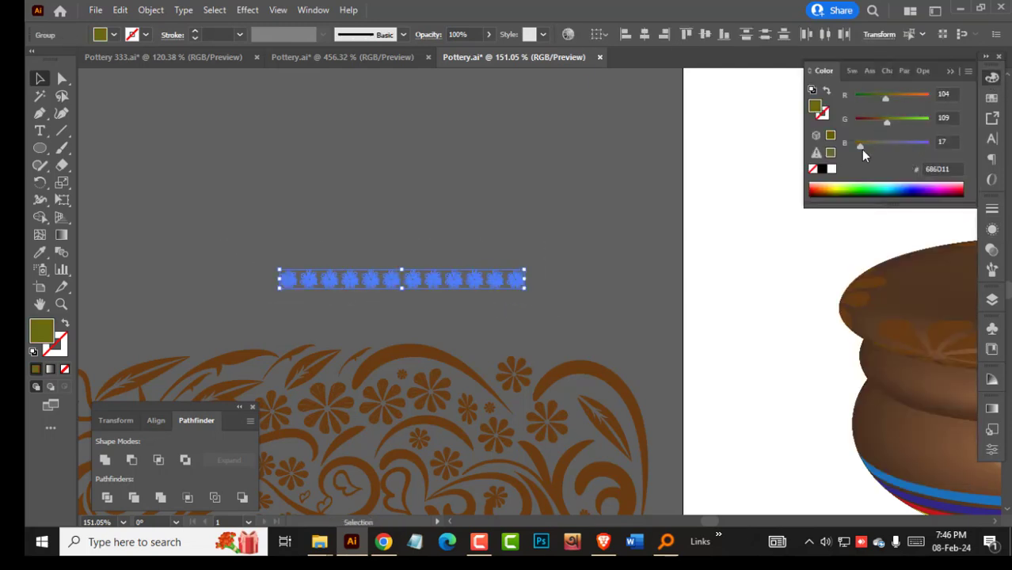
{"action": "left_click", "coordinate": [829, 186]}
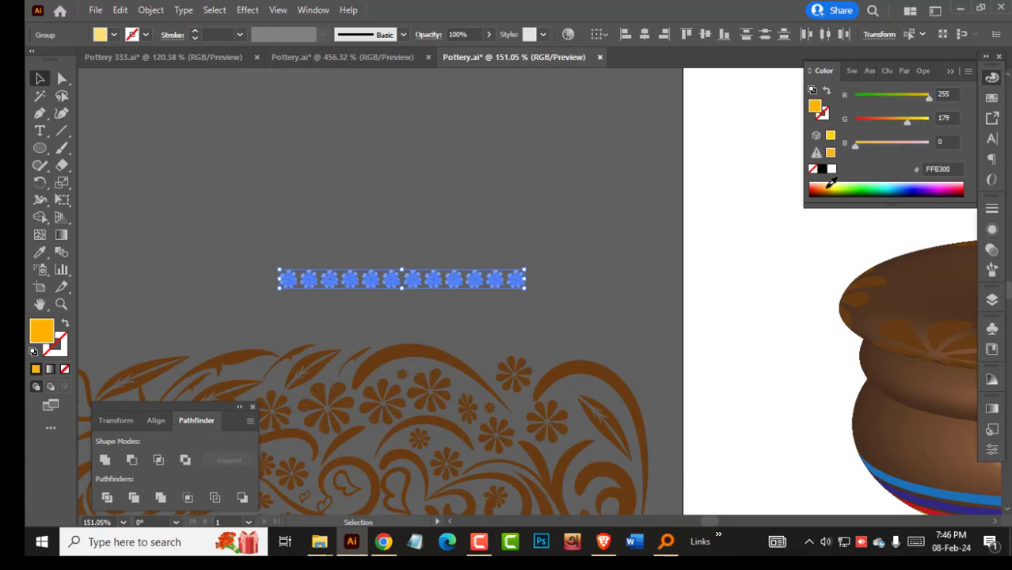
Save the orange-yellow flower row as a dynamic Movie Clip symbol named New Symbol 4, and deselect it.
{"action": "left_click", "coordinate": [673, 301]}
{"action": "scroll", "coordinate": [562, 299], "scroll_direction": "down", "scroll_amount": 2}
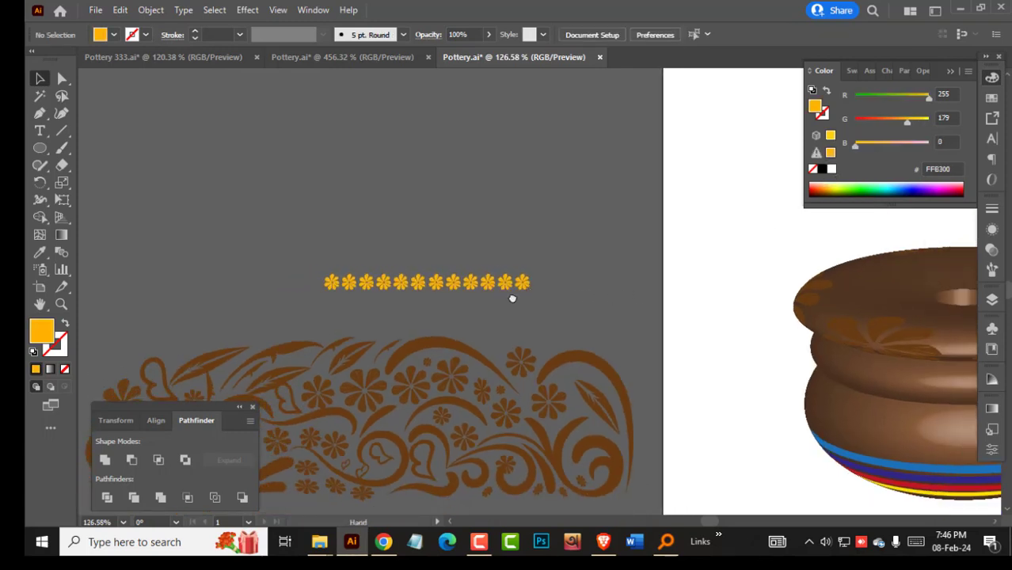
{"action": "left_click_drag", "start_coordinate": [248, 266], "coordinate": [953, 447]}
{"action": "left_click_drag", "start_coordinate": [731, 387], "coordinate": [364, 252]}
{"action": "left_click", "coordinate": [991, 329]}
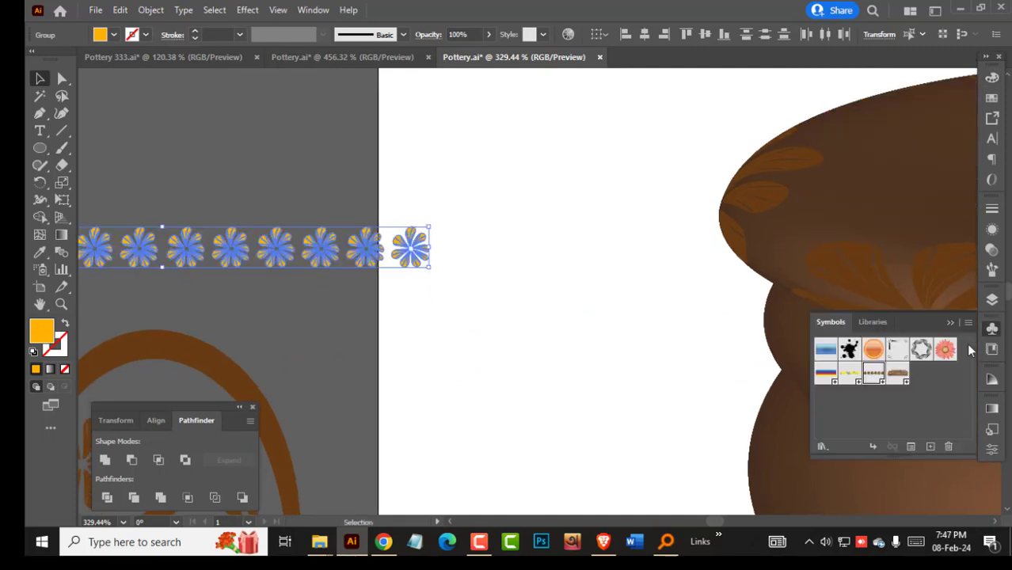
{"action": "left_click", "coordinate": [930, 446]}
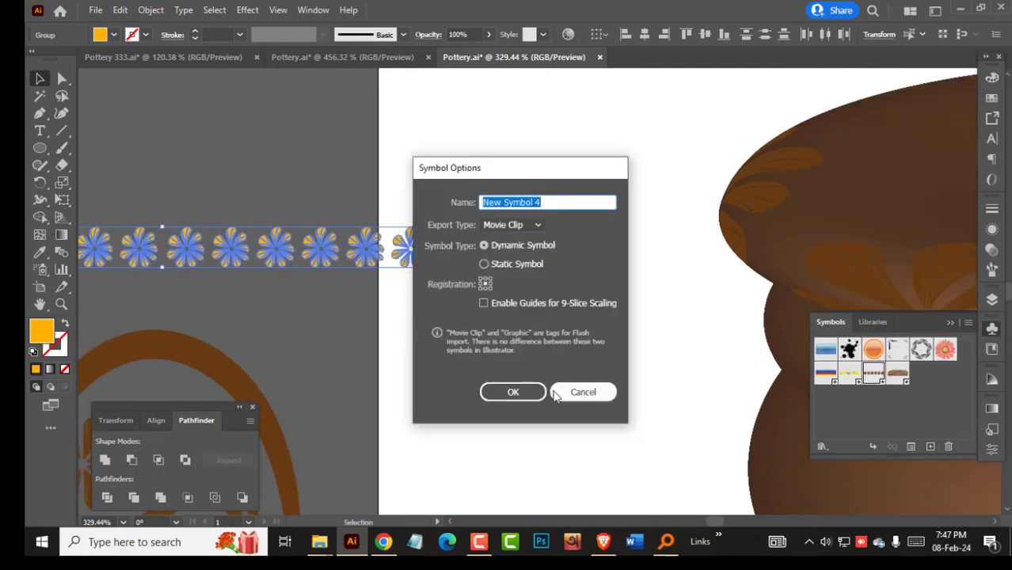
{"action": "left_click", "coordinate": [513, 389]}
{"action": "left_click", "coordinate": [438, 342]}
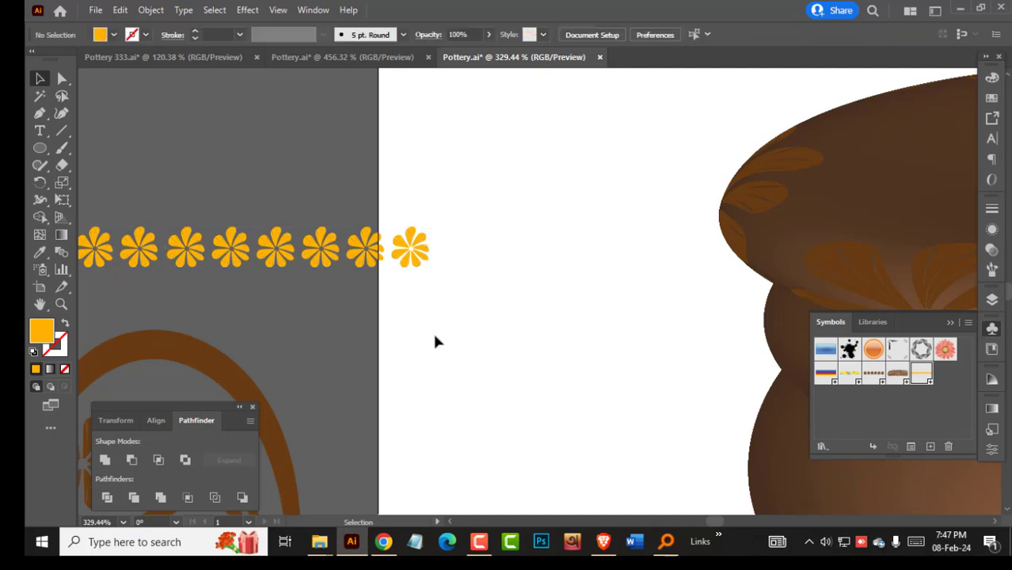
{"action": "left_click_drag", "start_coordinate": [387, 295], "coordinate": [259, 180]}
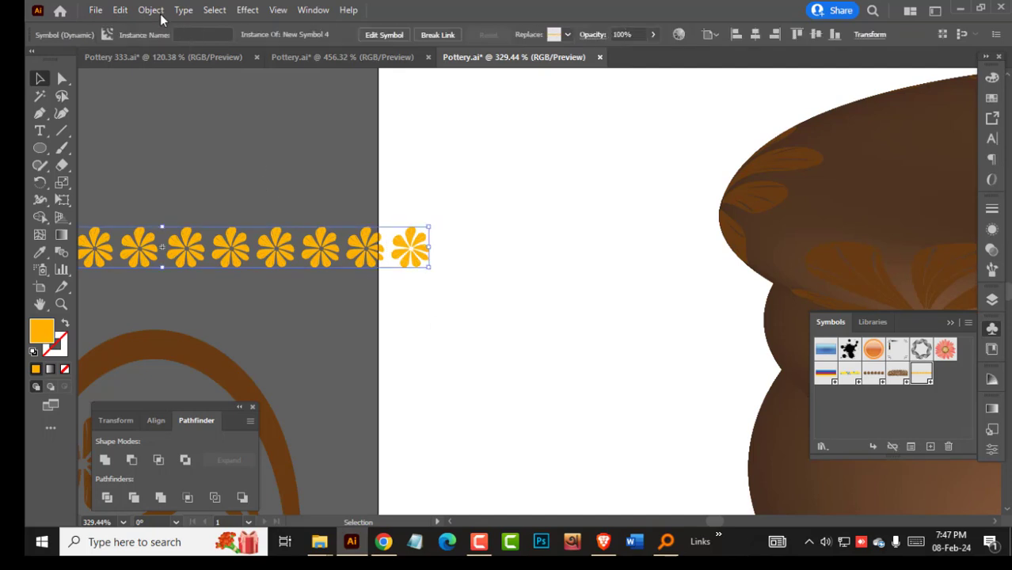
{"action": "left_click", "coordinate": [154, 12]}
{"action": "left_click", "coordinate": [190, 177]}
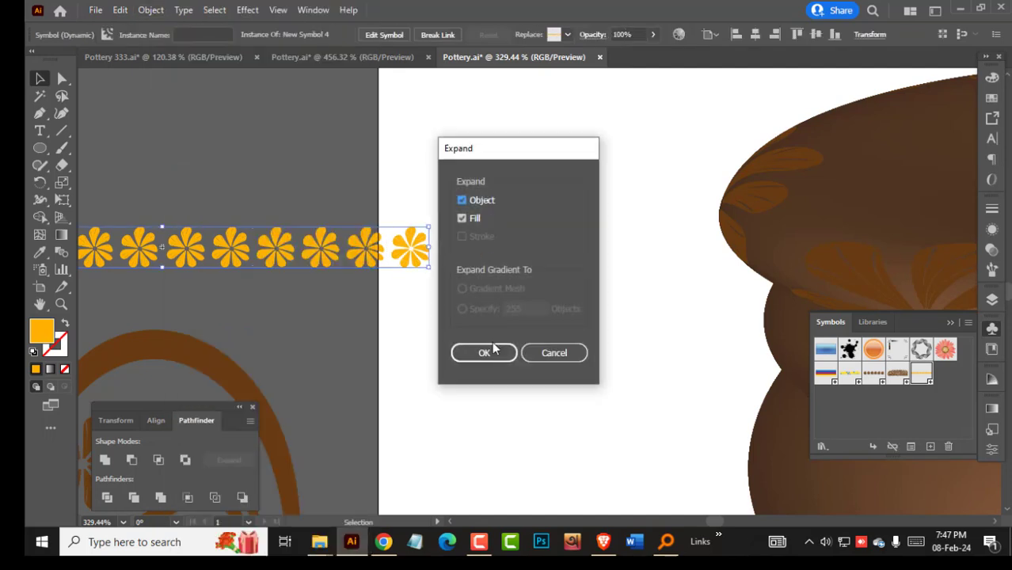
{"action": "left_click", "coordinate": [576, 356]}
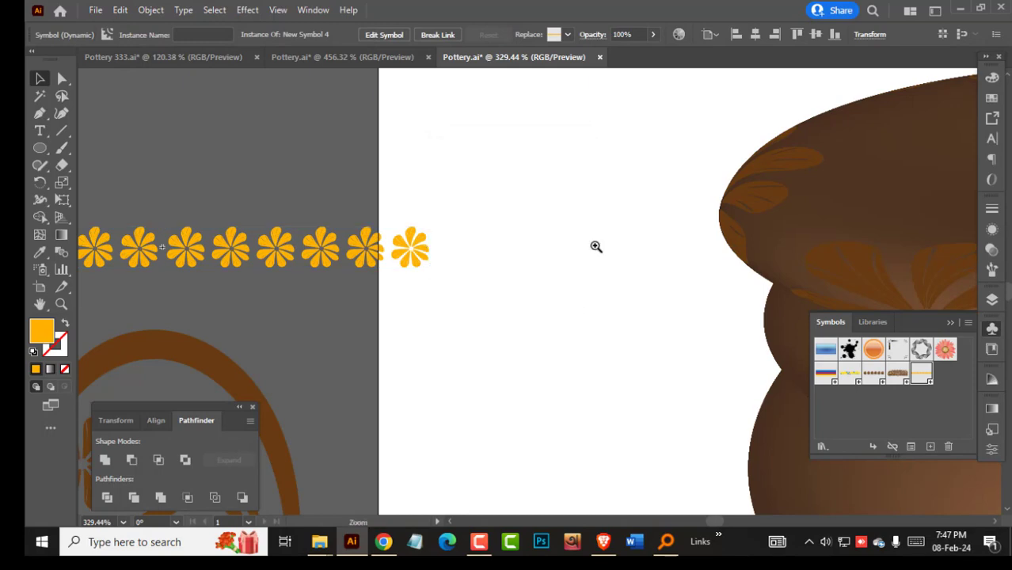
Clear the mapped artwork from the pot's rim, surface 5 of 5, in its 3D Revolve effect.
{"action": "scroll", "coordinate": [589, 247], "scroll_direction": "down", "scroll_amount": 3}
{"action": "left_click_drag", "start_coordinate": [459, 248], "coordinate": [226, 227]}
{"action": "left_click", "coordinate": [315, 239]}
{"action": "left_click_drag", "start_coordinate": [375, 243], "coordinate": [242, 229]}
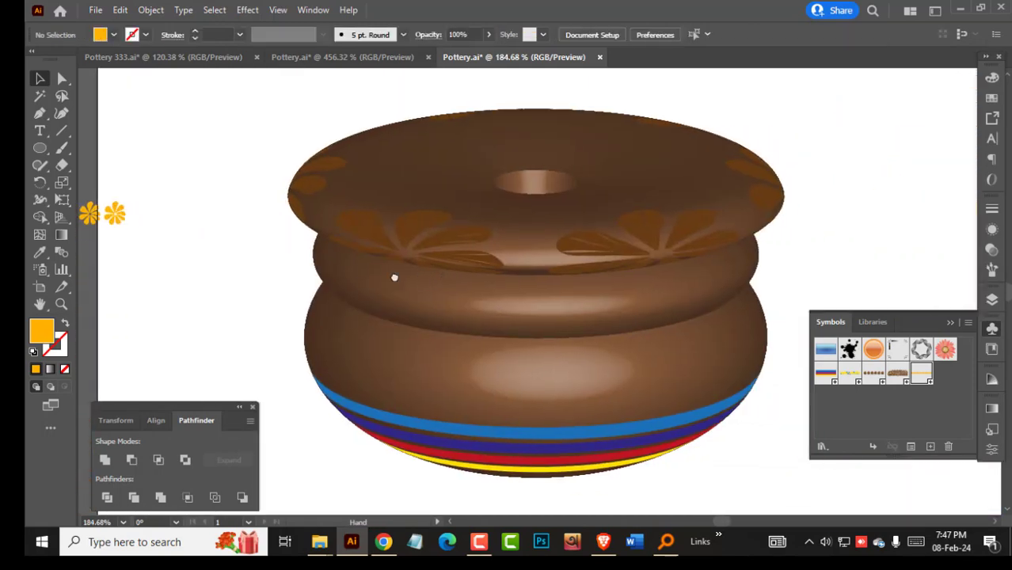
{"action": "left_click_drag", "start_coordinate": [438, 278], "coordinate": [373, 270]}
{"action": "left_click", "coordinate": [493, 250]}
{"action": "left_click", "coordinate": [993, 230]}
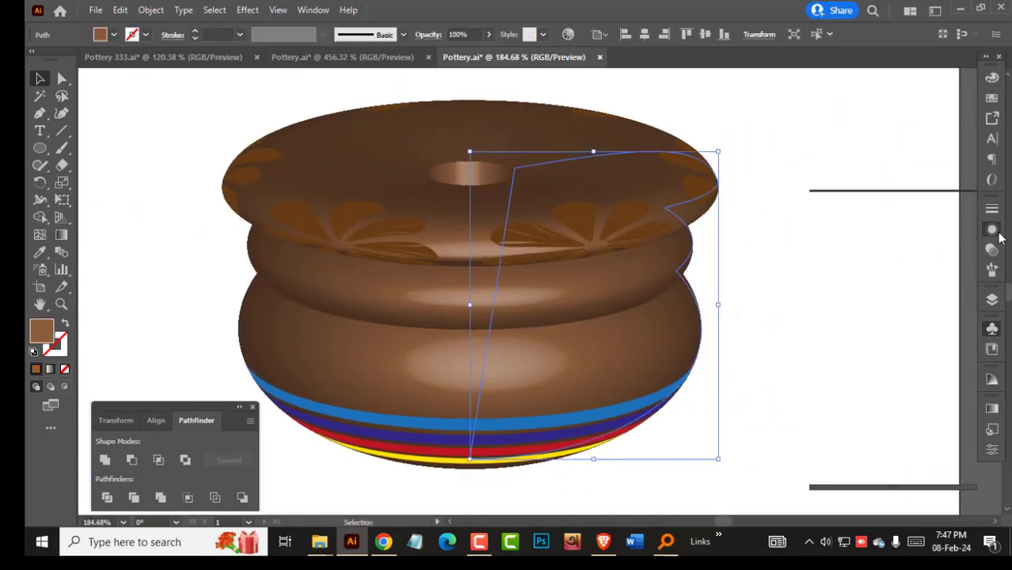
{"action": "left_click", "coordinate": [883, 281]}
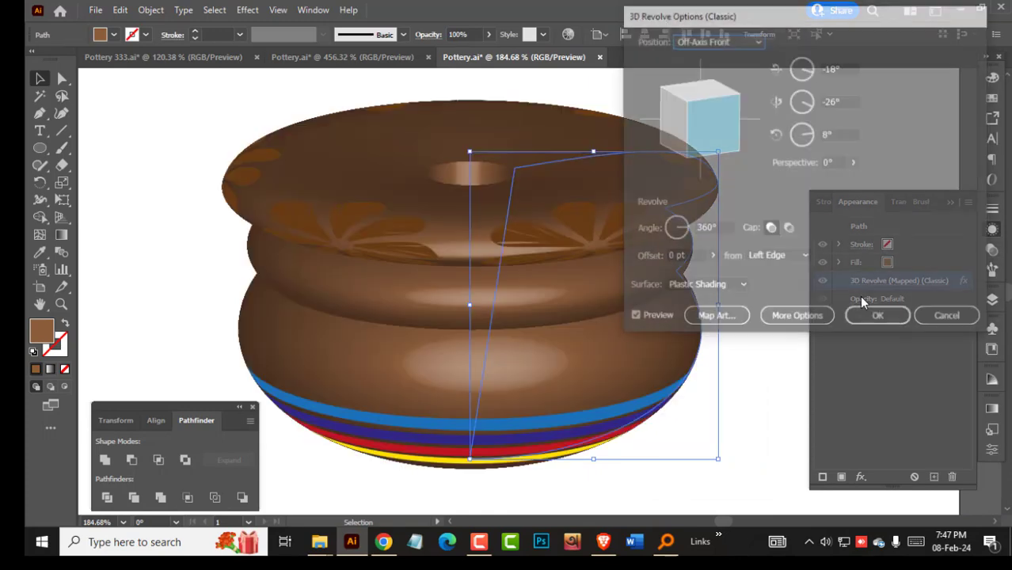
{"action": "left_click", "coordinate": [715, 318]}
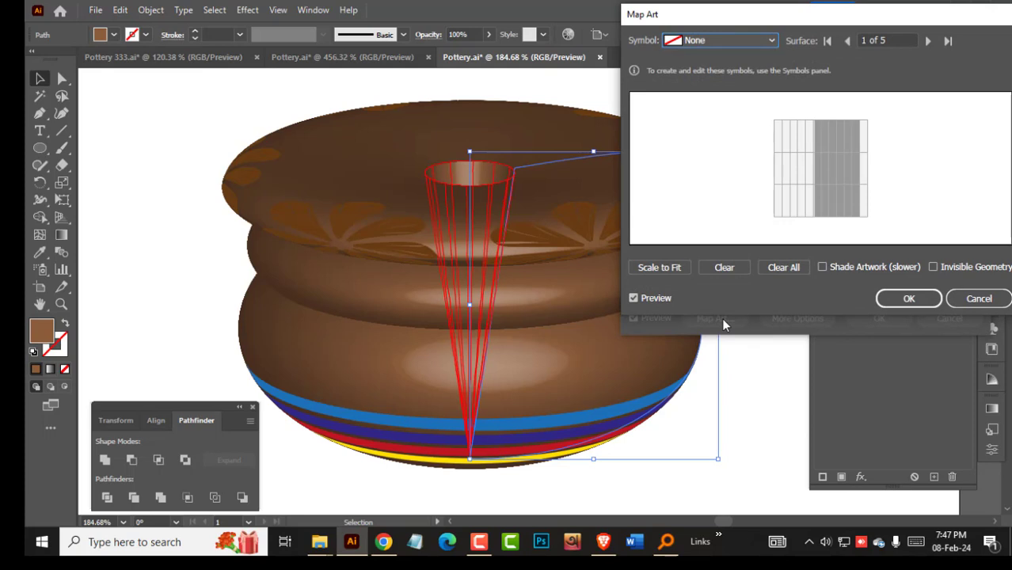
{"action": "left_click", "coordinate": [927, 41]}
{"action": "left_click", "coordinate": [927, 40]}
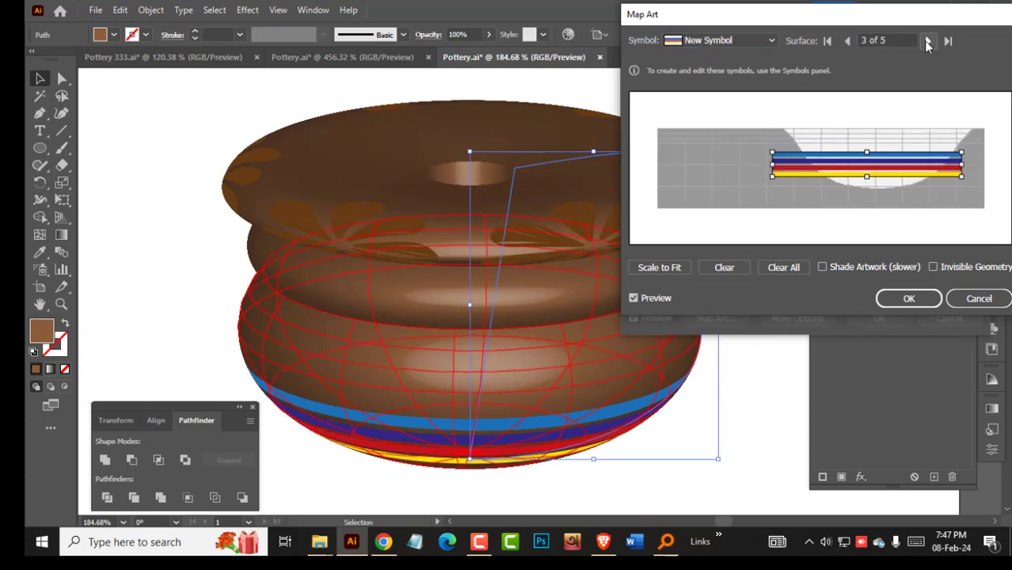
{"action": "left_click", "coordinate": [927, 40]}
{"action": "left_click", "coordinate": [927, 40]}
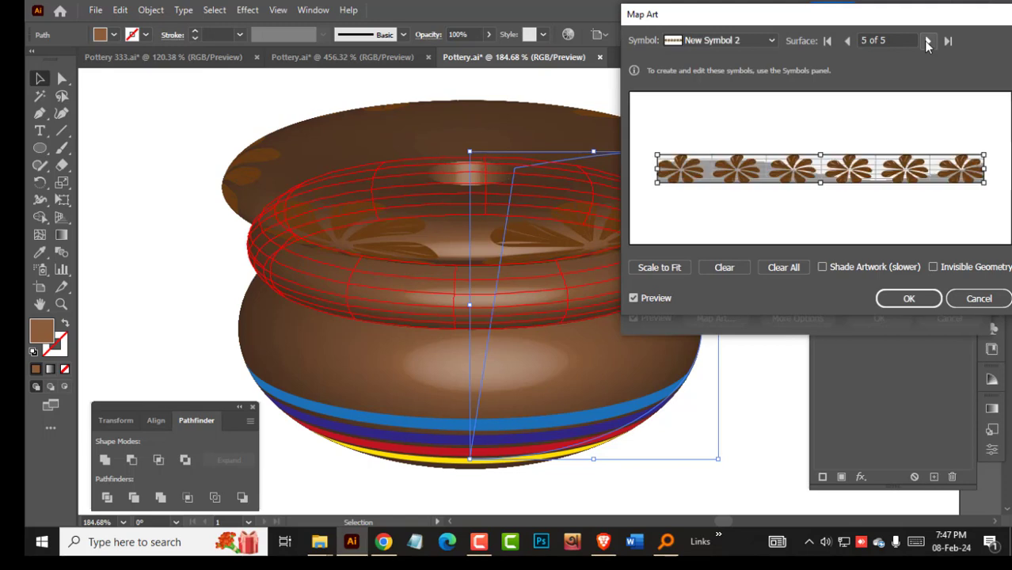
{"action": "left_click", "coordinate": [722, 268]}
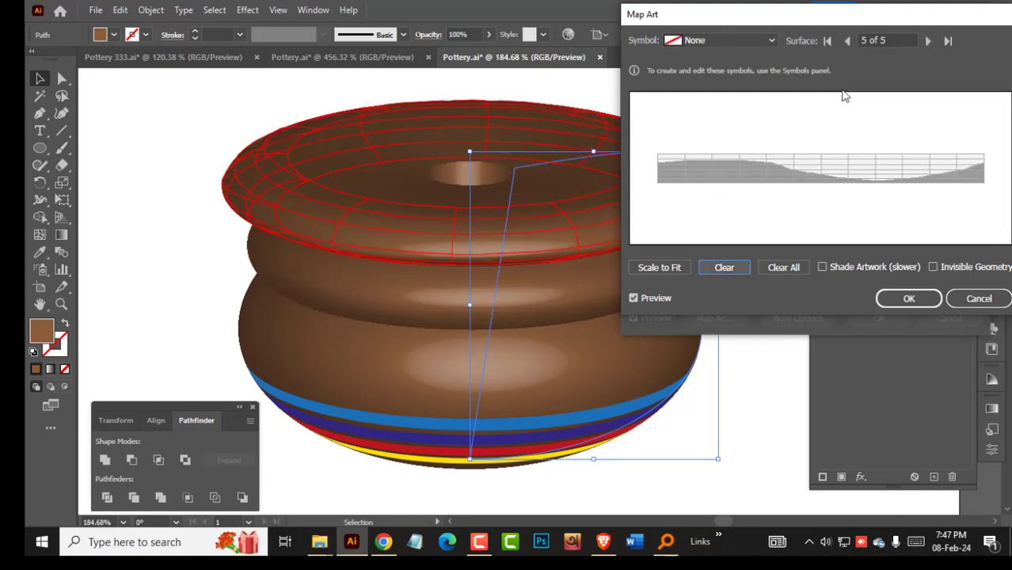
Map New Symbol 4 onto the rim, stretched across the full surface width and made taller, then apply the effect and deselect.
{"action": "left_click", "coordinate": [771, 40]}
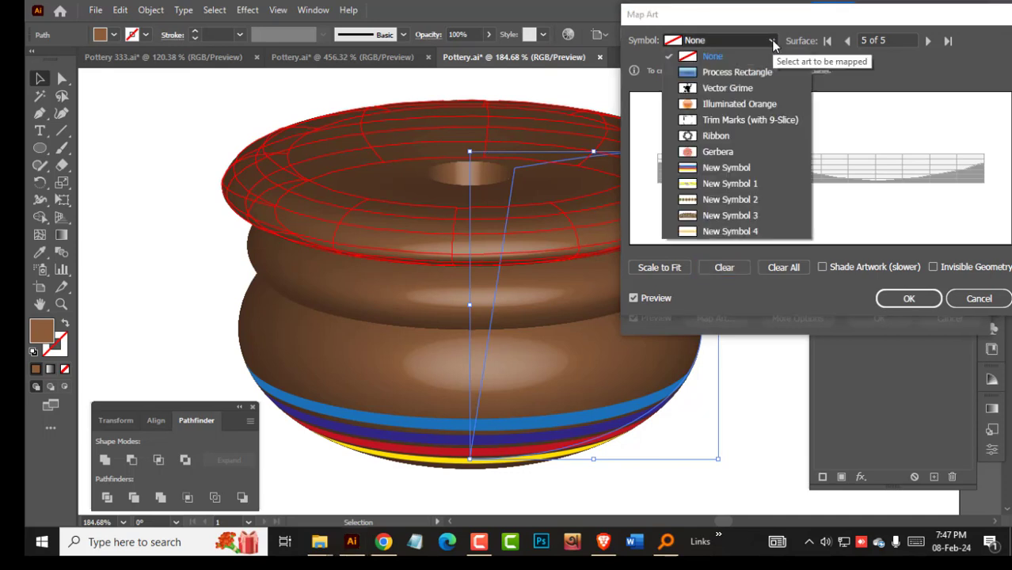
{"action": "left_click", "coordinate": [730, 231]}
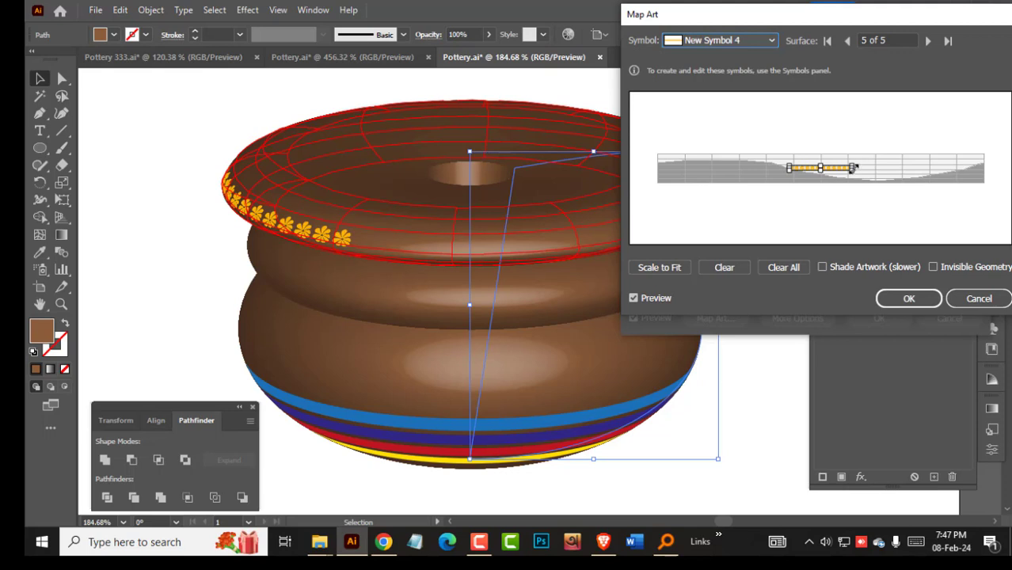
{"action": "left_click_drag", "start_coordinate": [854, 167], "coordinate": [855, 171]}
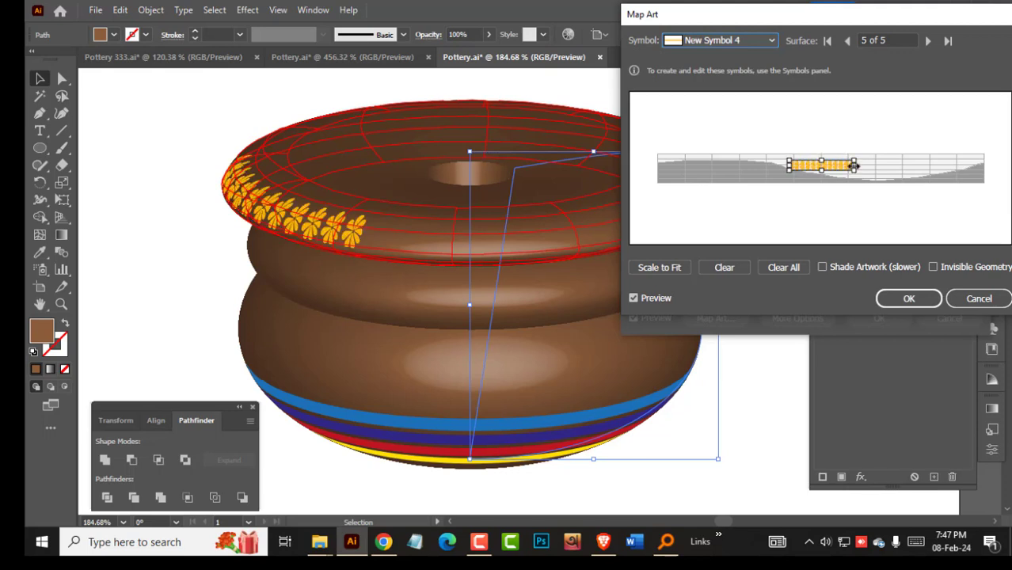
{"action": "left_click_drag", "start_coordinate": [855, 167], "coordinate": [984, 166]}
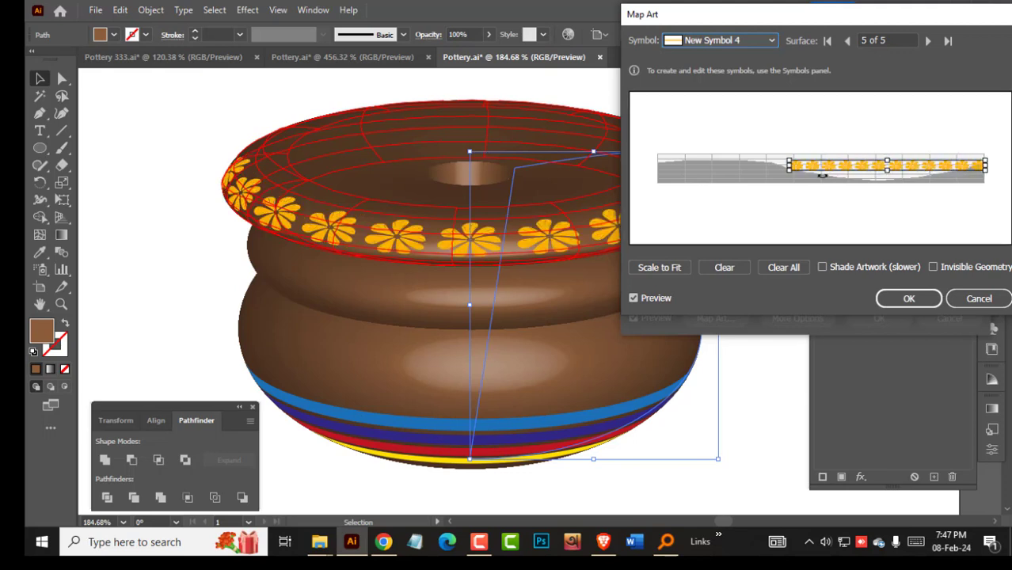
{"action": "left_click_drag", "start_coordinate": [791, 167], "coordinate": [656, 169]}
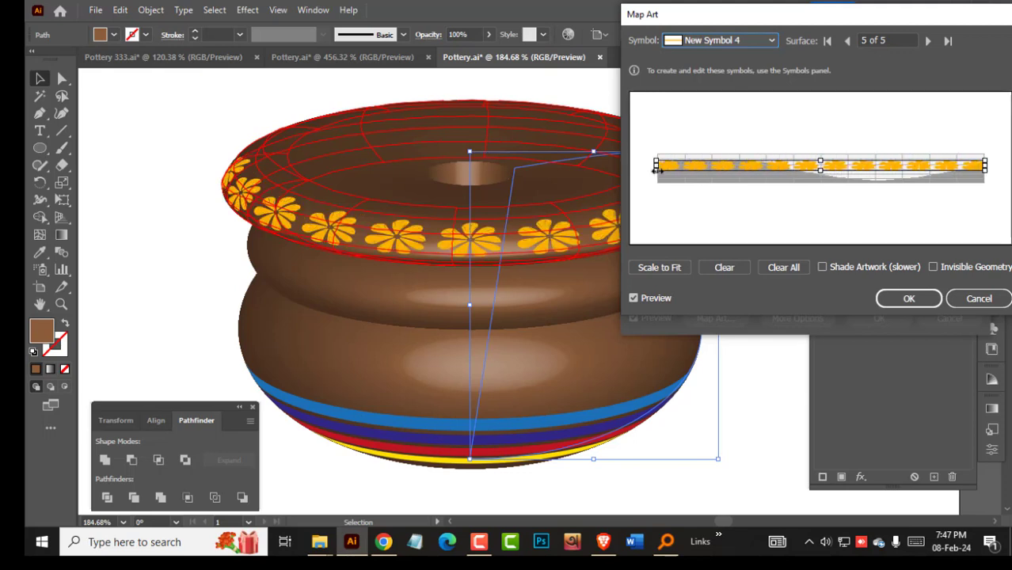
{"action": "left_click_drag", "start_coordinate": [821, 172], "coordinate": [819, 179]}
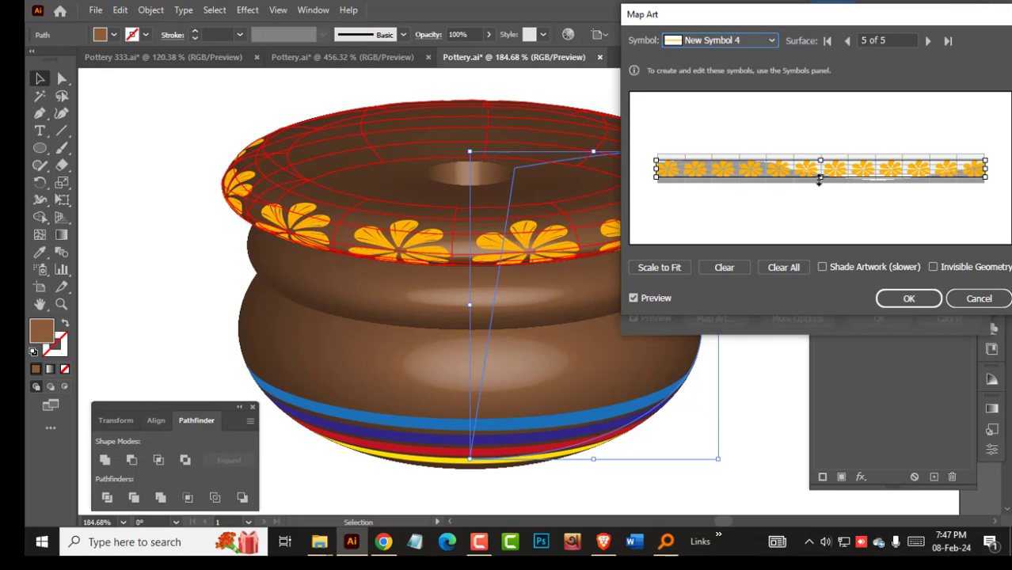
{"action": "left_click", "coordinate": [912, 299]}
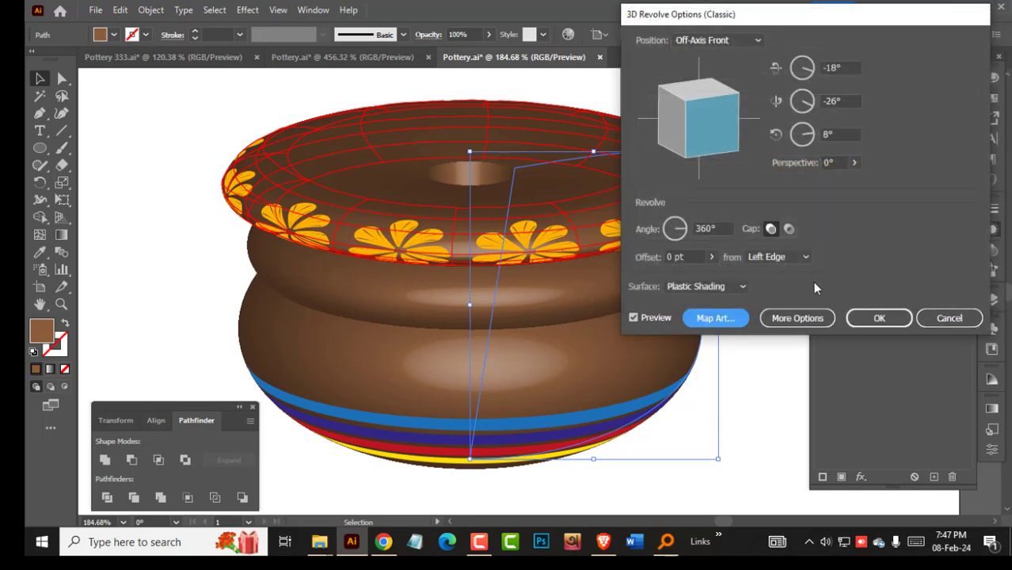
{"action": "left_click", "coordinate": [871, 315]}
{"action": "left_click", "coordinate": [741, 323]}
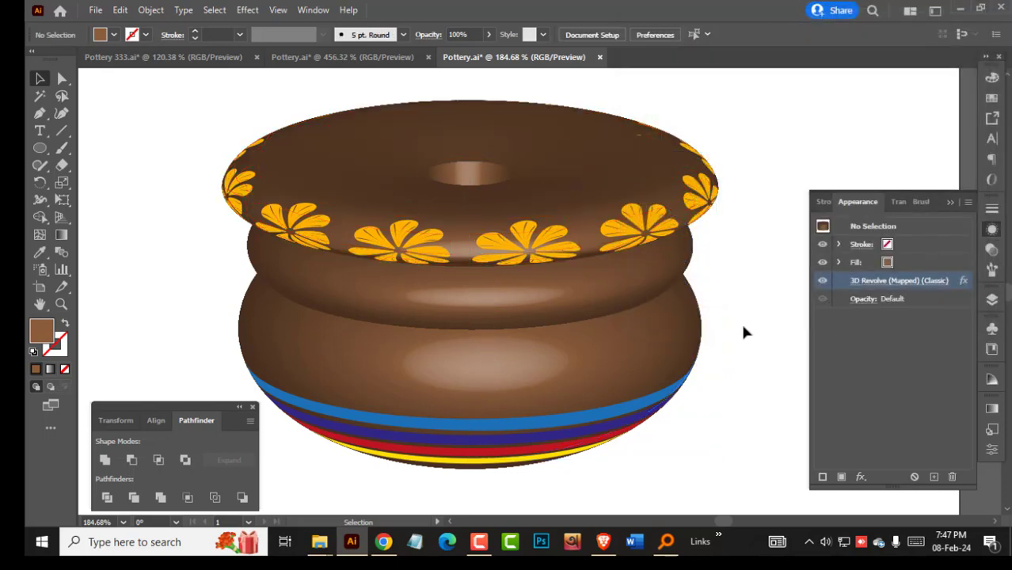
Assign New Symbol 4 to the pot's neck, surface 4 of 5, in the 3D Revolve art mapping.
{"action": "left_click_drag", "start_coordinate": [688, 280], "coordinate": [519, 330]}
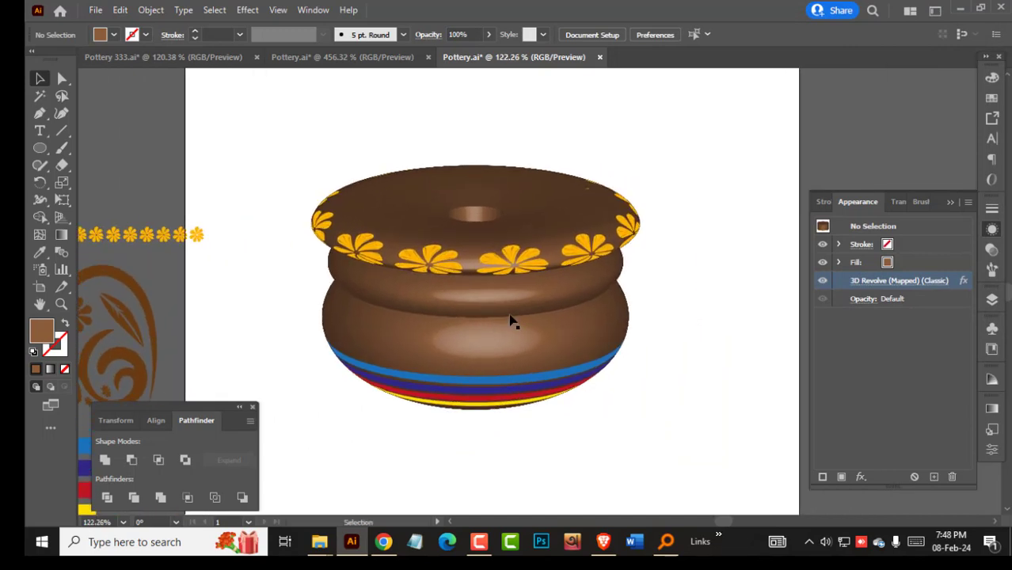
{"action": "left_click", "coordinate": [509, 320]}
{"action": "left_click", "coordinate": [688, 304]}
{"action": "left_click", "coordinate": [521, 313]}
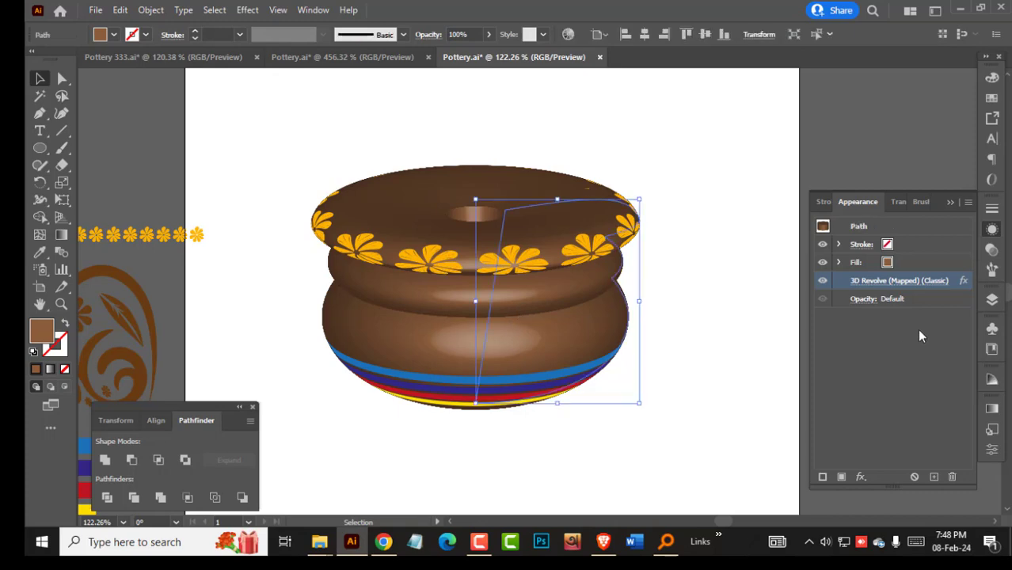
{"action": "left_click", "coordinate": [880, 284]}
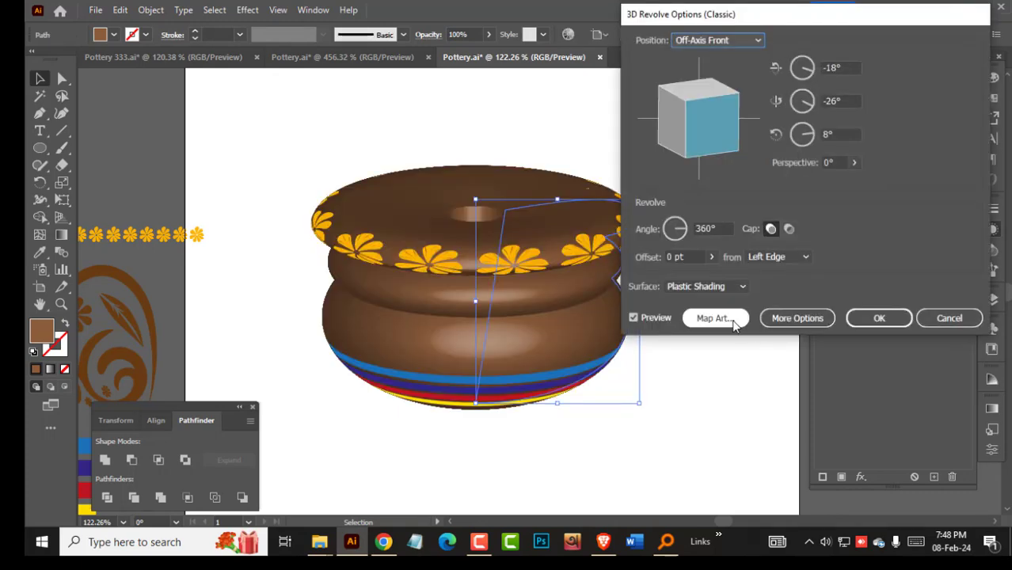
{"action": "left_click", "coordinate": [733, 322]}
{"action": "left_click", "coordinate": [928, 41]}
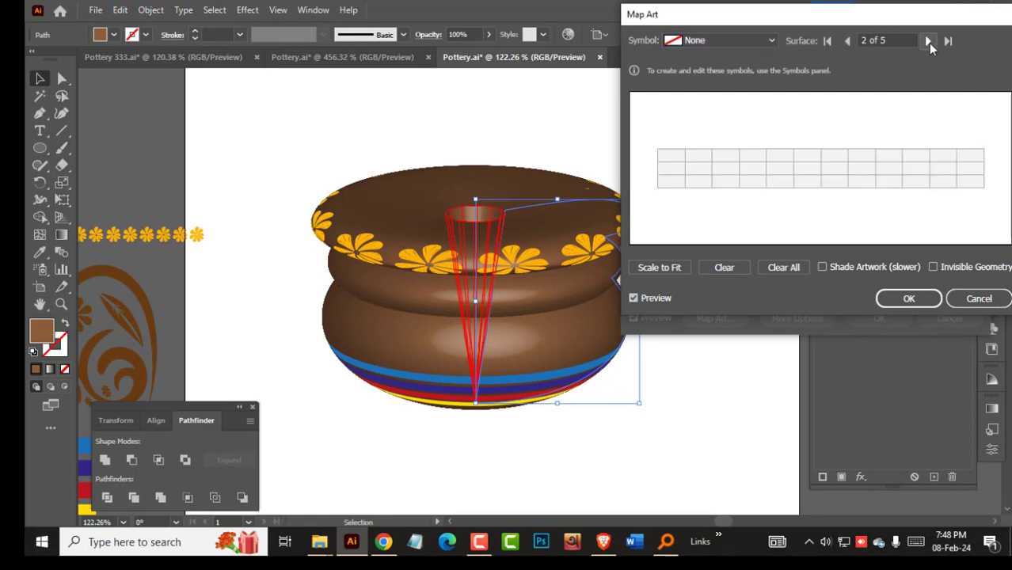
{"action": "left_click", "coordinate": [928, 41]}
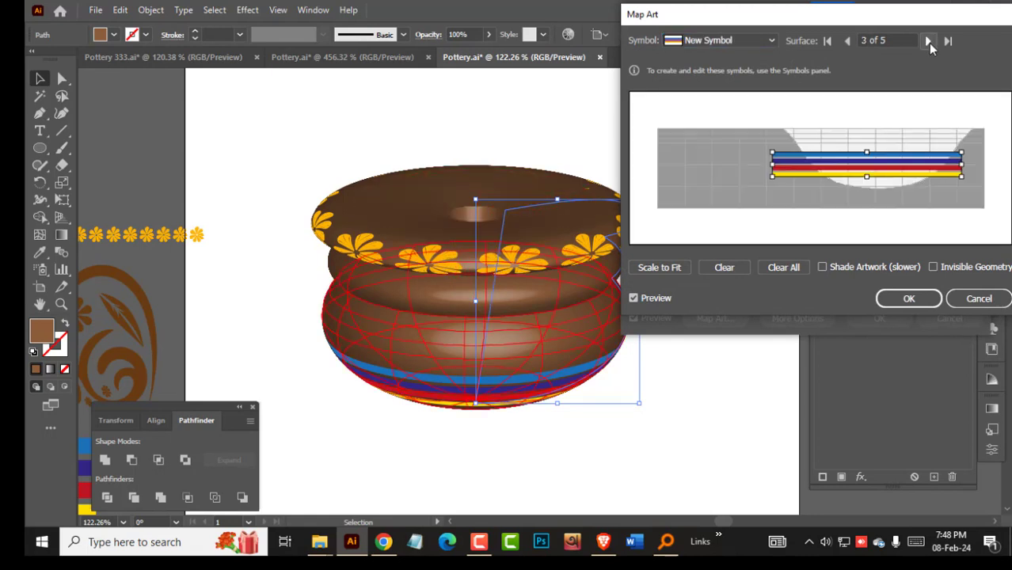
{"action": "left_click", "coordinate": [928, 41]}
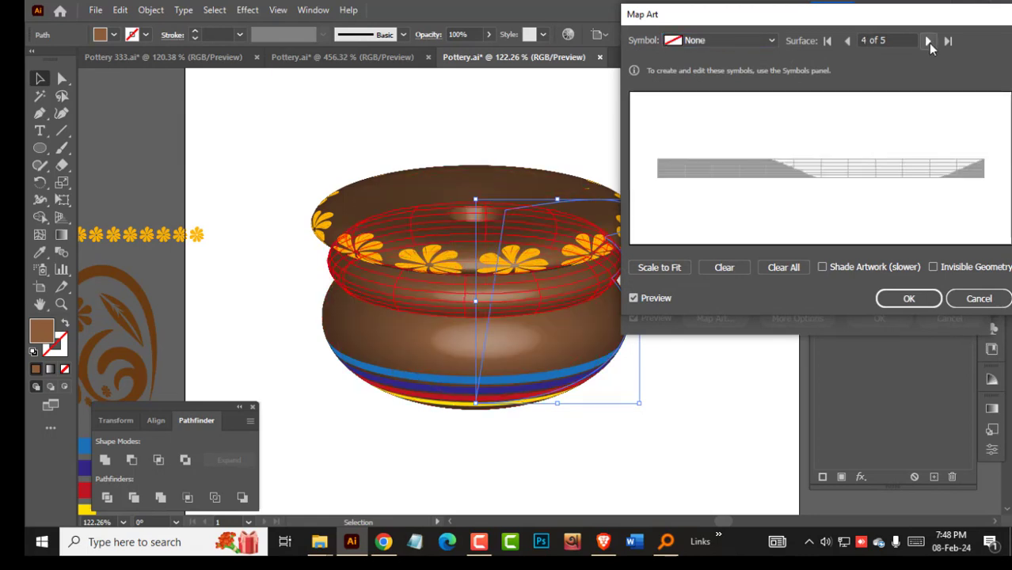
{"action": "left_click", "coordinate": [768, 40]}
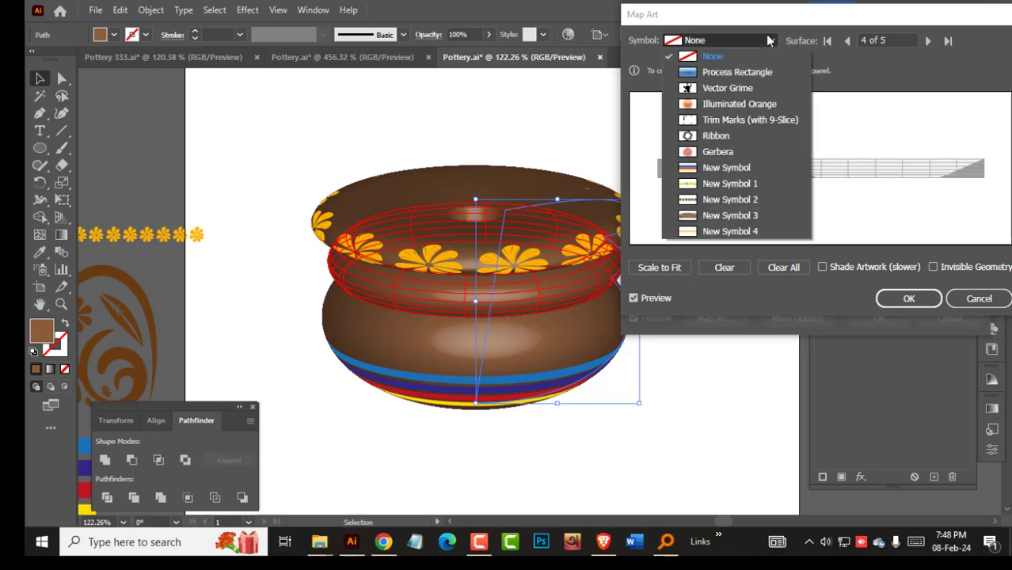
{"action": "left_click", "coordinate": [725, 241]}
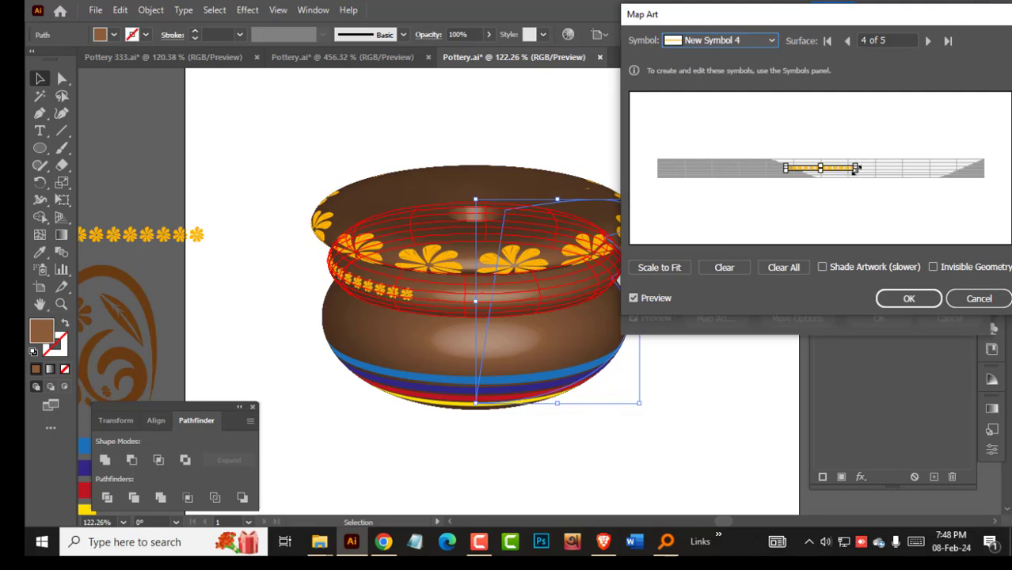
Widen the flower row across the neck's visible area, then apply the effect and deselect.
{"action": "left_click_drag", "start_coordinate": [855, 169], "coordinate": [970, 171]}
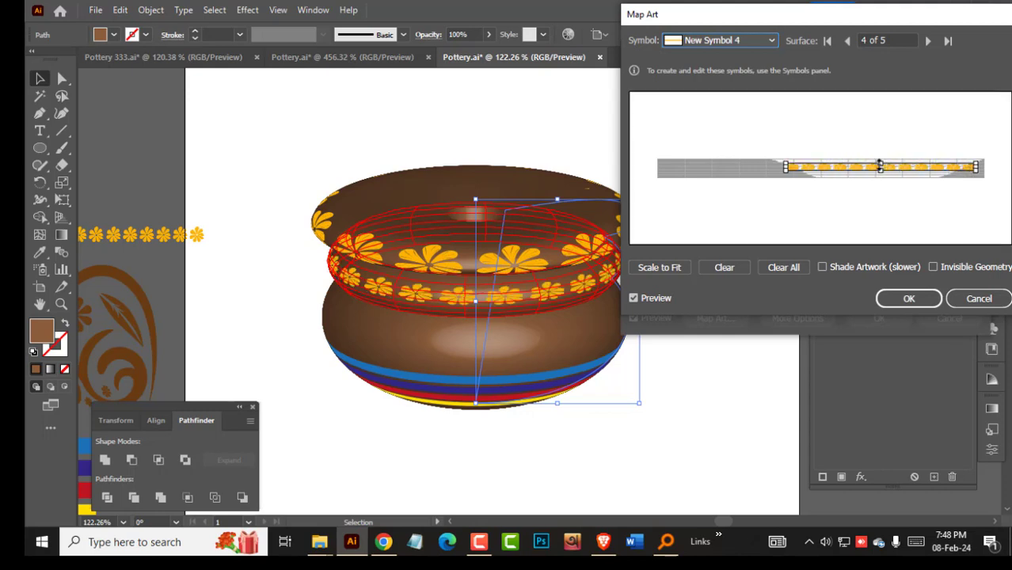
{"action": "left_click", "coordinate": [909, 299]}
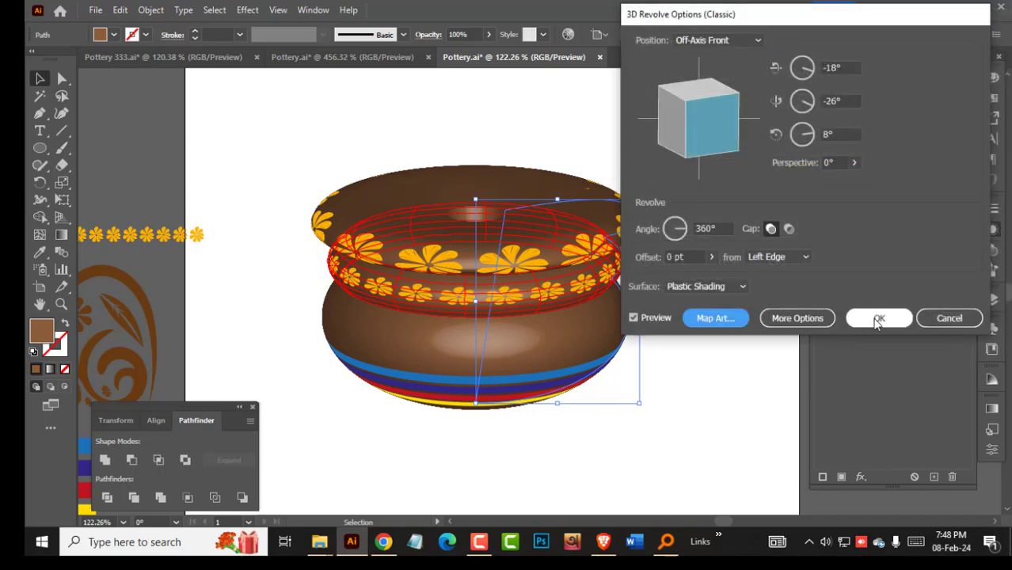
{"action": "left_click", "coordinate": [871, 318]}
{"action": "left_click", "coordinate": [659, 410]}
Delete the decorated pot from the artboard.
{"action": "left_click_drag", "start_coordinate": [522, 265], "coordinate": [421, 348]}
{"action": "left_click_drag", "start_coordinate": [586, 312], "coordinate": [510, 303]}
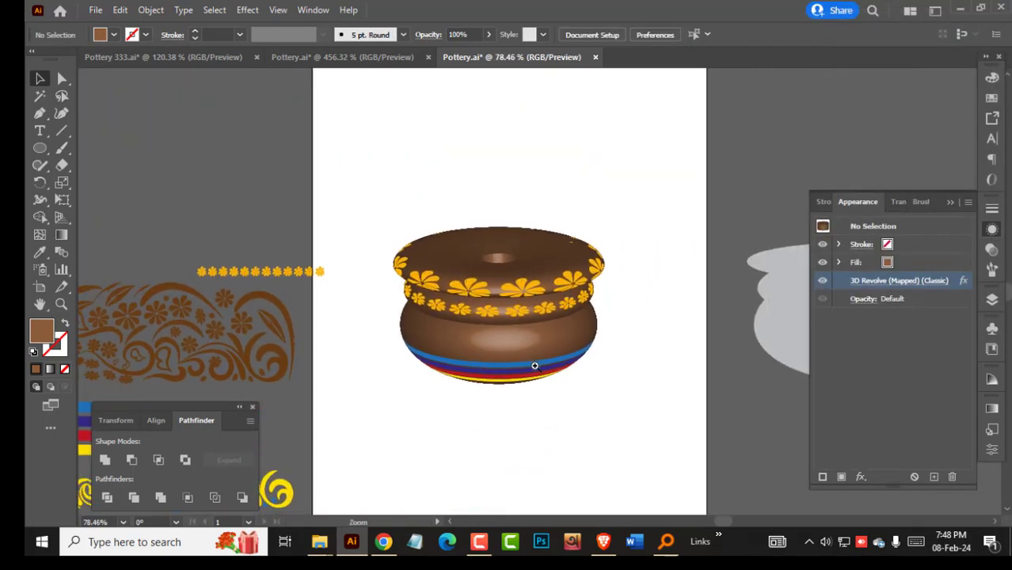
{"action": "left_click_drag", "start_coordinate": [536, 365], "coordinate": [569, 347]}
{"action": "left_click_drag", "start_coordinate": [644, 269], "coordinate": [572, 289]}
{"action": "left_click_drag", "start_coordinate": [458, 176], "coordinate": [655, 385]}
{"action": "key", "text": "Delete"}
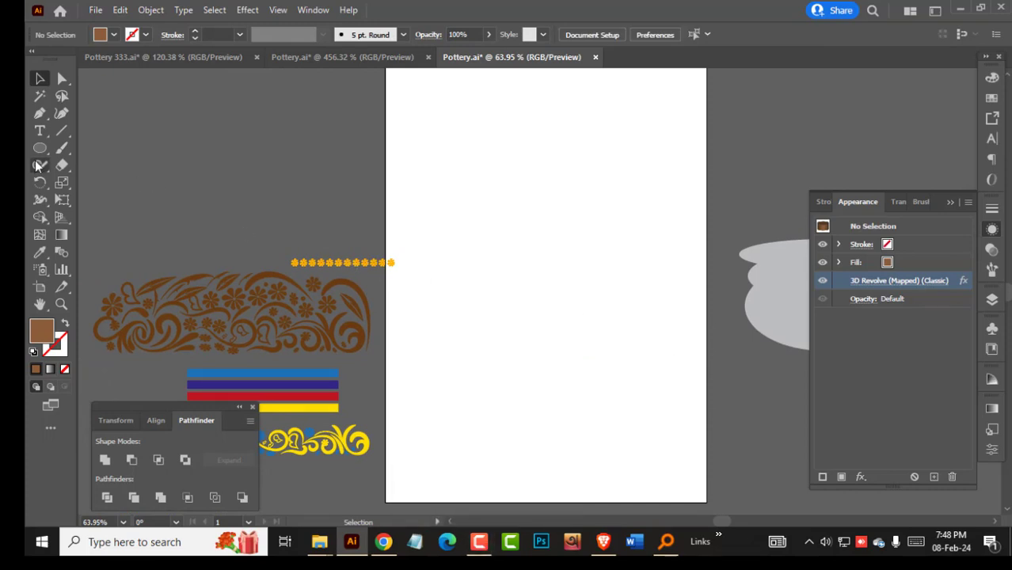
Draw a brown rectangle about 93 by 166 mm on the empty artboard and shift it slightly up and to the left.
{"action": "left_click_drag", "start_coordinate": [41, 146], "coordinate": [87, 147]}
{"action": "left_click_drag", "start_coordinate": [510, 145], "coordinate": [653, 400]}
{"action": "left_click_drag", "start_coordinate": [594, 281], "coordinate": [572, 264]}
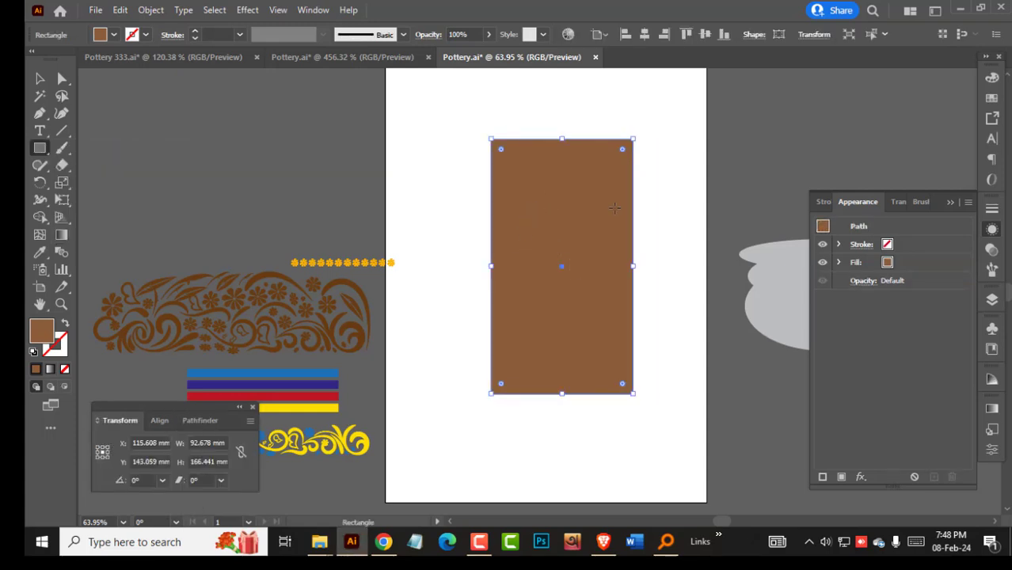
Use the Curvature tool to pull in the brown rectangle's two right corners, add points on its right edge, and bulge the edge near the top.
{"action": "left_click_drag", "start_coordinate": [39, 114], "coordinate": [90, 129]}
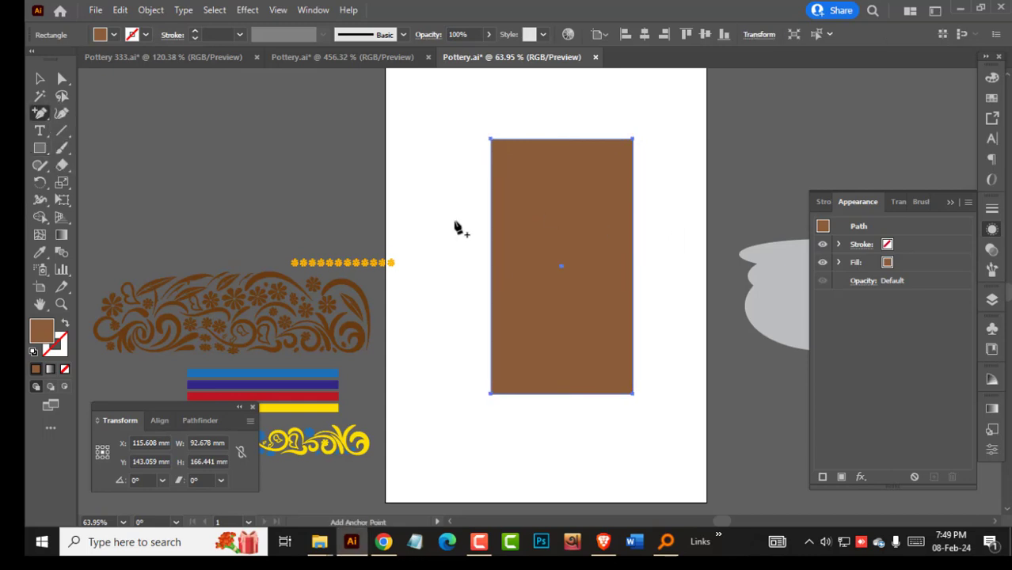
{"action": "key", "text": "shift+asciitilde"}
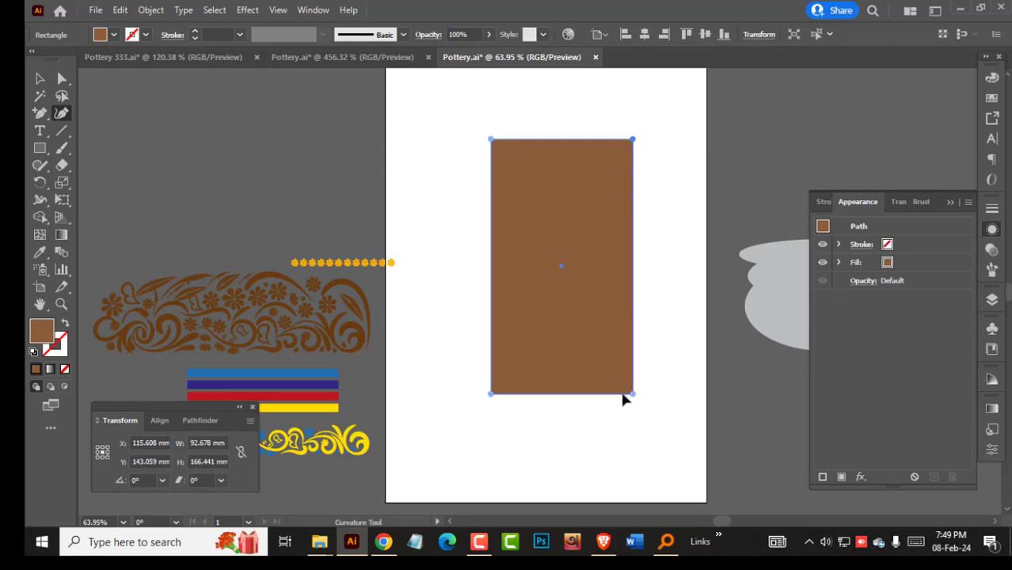
{"action": "left_click_drag", "start_coordinate": [622, 393], "coordinate": [610, 390]}
{"action": "left_click_drag", "start_coordinate": [626, 210], "coordinate": [636, 209]}
{"action": "left_click_drag", "start_coordinate": [633, 140], "coordinate": [622, 135]}
{"action": "left_click_drag", "start_coordinate": [633, 305], "coordinate": [623, 306]}
{"action": "left_click_drag", "start_coordinate": [626, 156], "coordinate": [638, 161]}
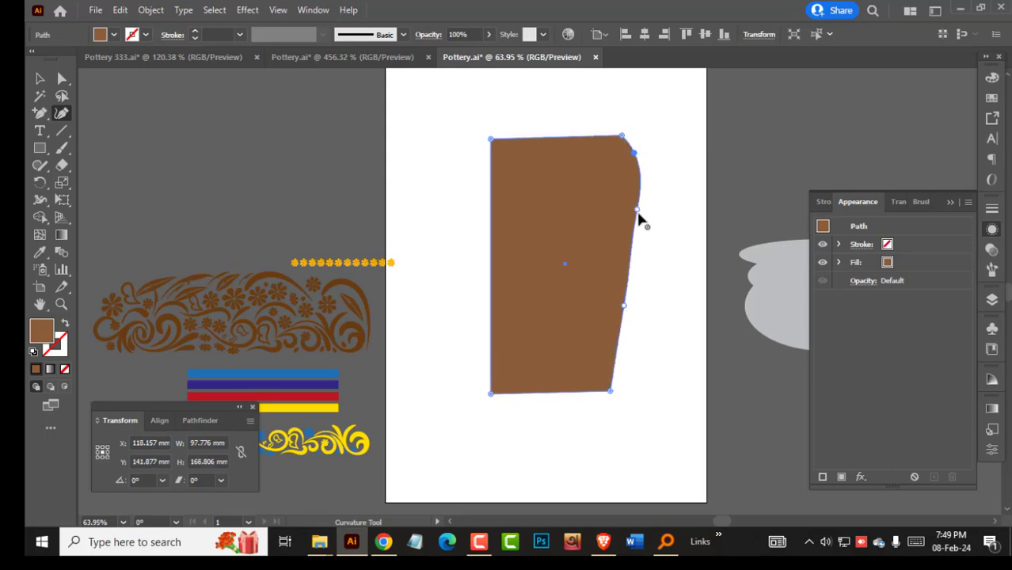
Reshape the right edge with the Curvature tool into a vase silhouette with a flared lip, narrow neck, rounded belly and tapered base.
{"action": "left_click_drag", "start_coordinate": [638, 213], "coordinate": [643, 225]}
{"action": "left_click_drag", "start_coordinate": [610, 395], "coordinate": [588, 394]}
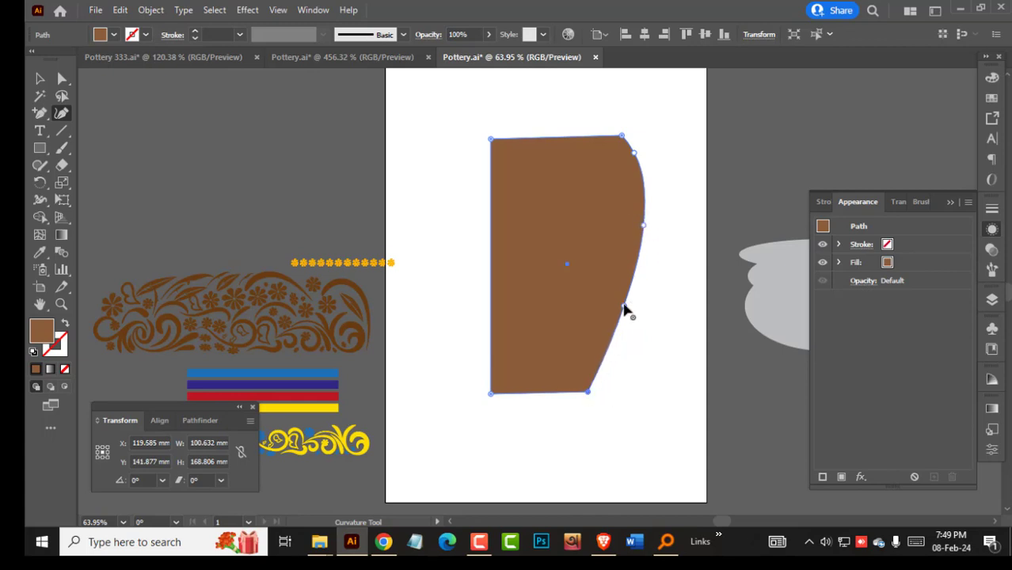
{"action": "left_click_drag", "start_coordinate": [624, 311], "coordinate": [607, 314]}
{"action": "left_click_drag", "start_coordinate": [642, 226], "coordinate": [625, 226]}
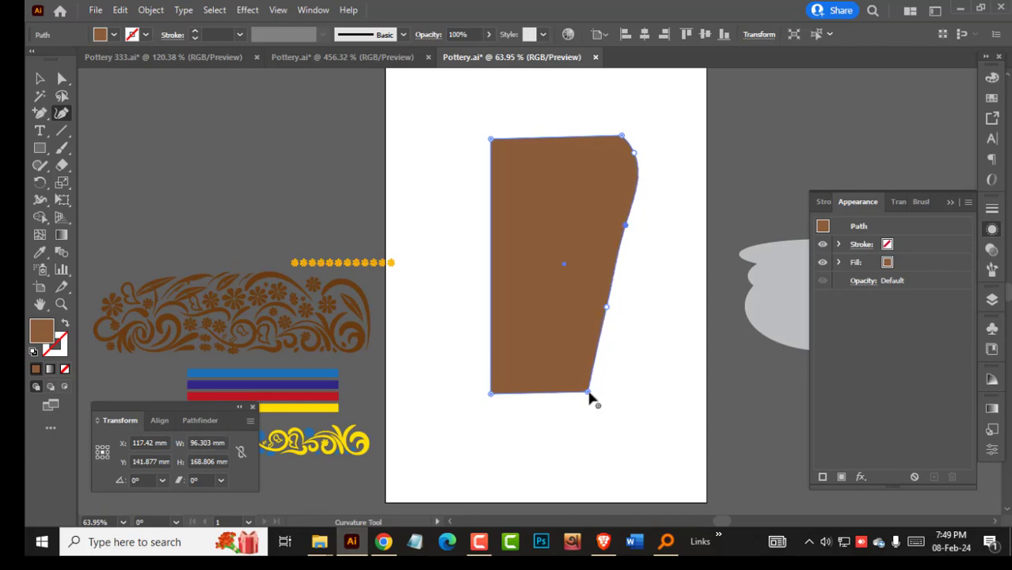
{"action": "left_click_drag", "start_coordinate": [589, 394], "coordinate": [567, 391]}
{"action": "left_click_drag", "start_coordinate": [625, 227], "coordinate": [585, 226]}
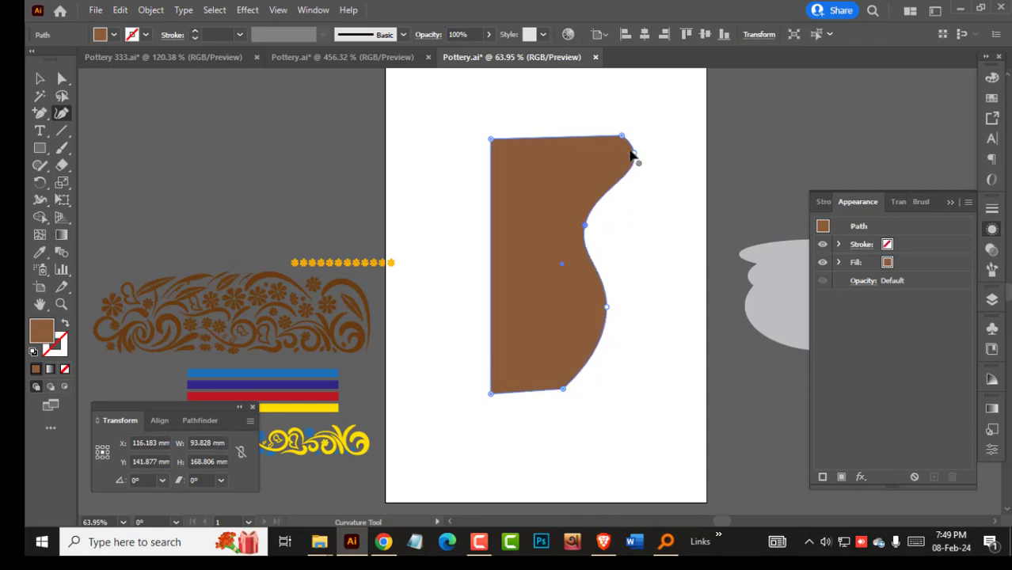
{"action": "left_click_drag", "start_coordinate": [635, 155], "coordinate": [602, 162]}
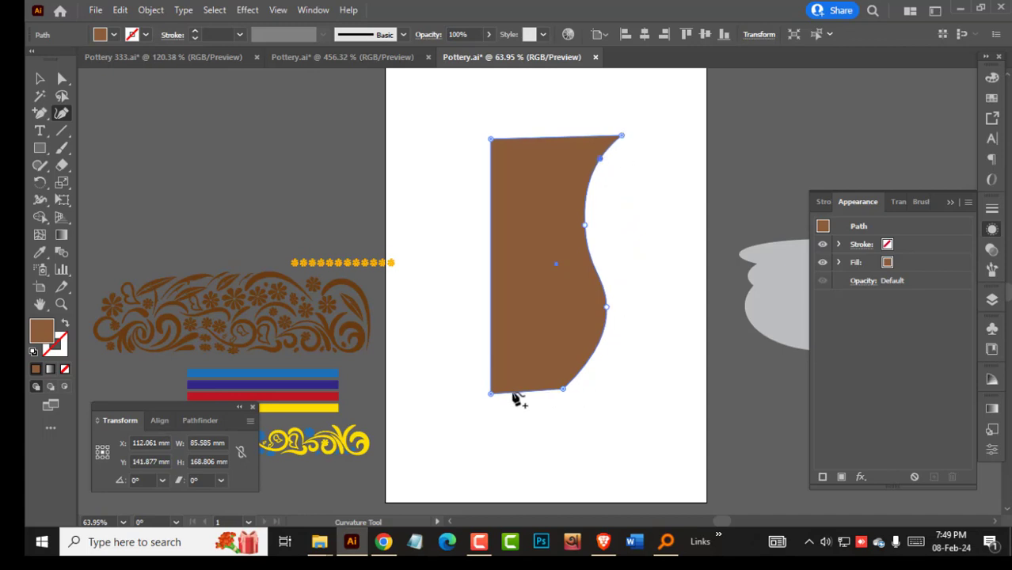
Nudge the profile's lower-left and upper-right corners and pull the neck curve slightly further inward.
{"action": "left_click_drag", "start_coordinate": [491, 394], "coordinate": [499, 396]}
{"action": "key", "text": "ctrl+z"}
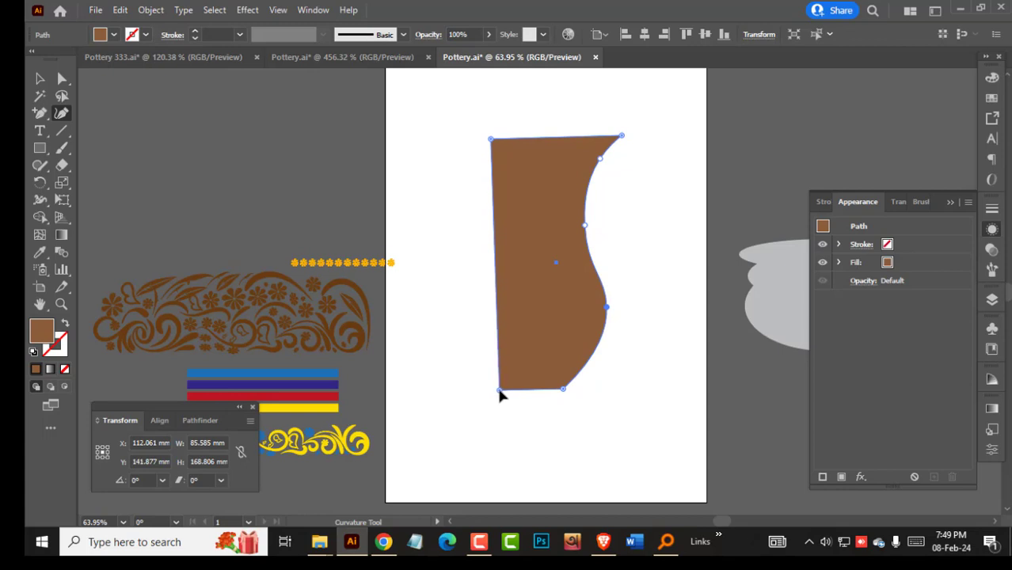
{"action": "left_click_drag", "start_coordinate": [622, 137], "coordinate": [621, 140]}
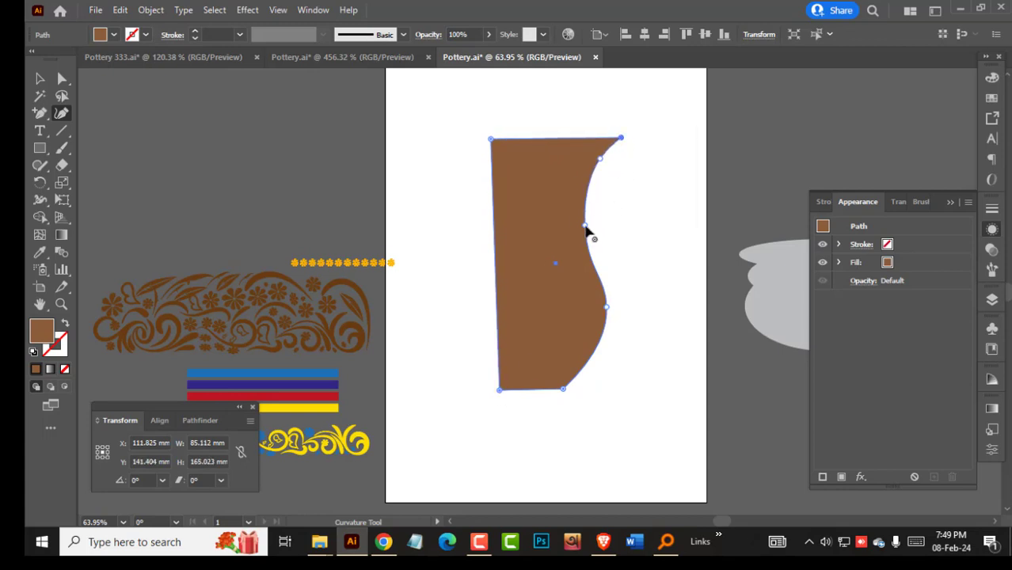
{"action": "left_click_drag", "start_coordinate": [585, 228], "coordinate": [577, 227]}
Round the profile's upper-right corner and shift its left edge inward, making the shape about 65 mm wide.
{"action": "key", "text": "a"}
{"action": "left_click", "coordinate": [619, 174]}
{"action": "left_click", "coordinate": [620, 140]}
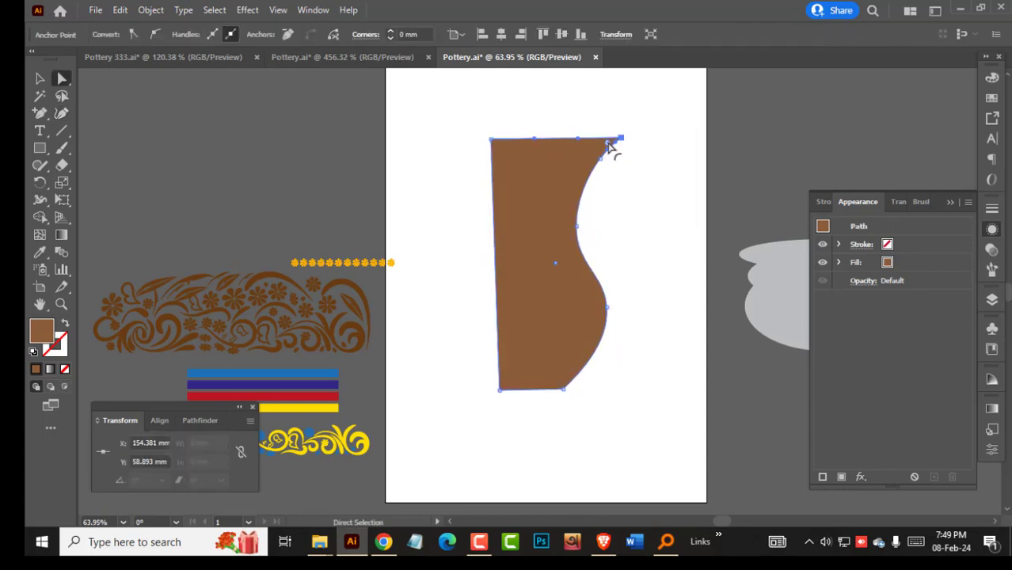
{"action": "left_click_drag", "start_coordinate": [481, 142], "coordinate": [515, 395]}
{"action": "left_click", "coordinate": [546, 131]}
{"action": "left_click", "coordinate": [560, 151]}
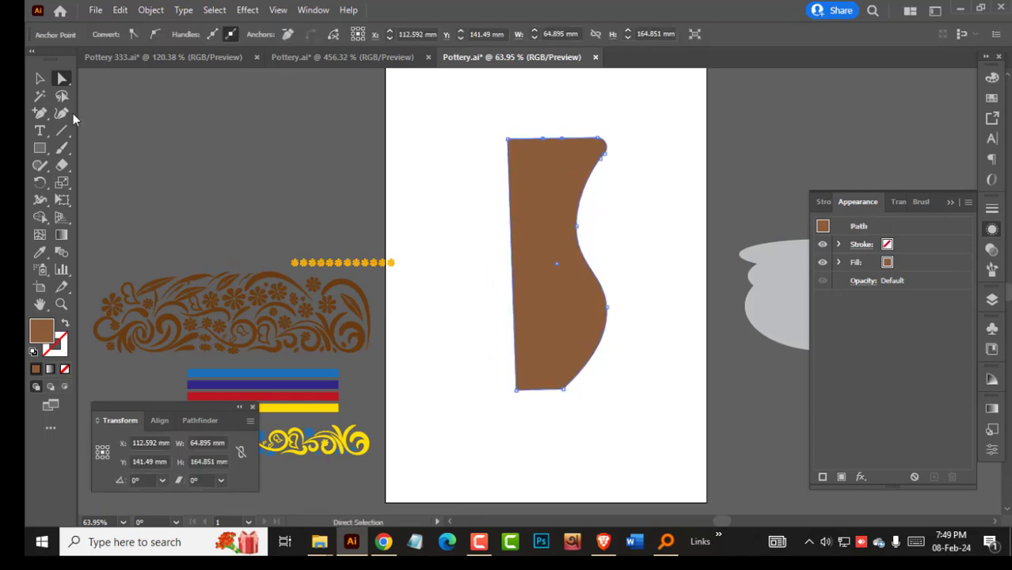
Draw a brown ellipse about 81 by 26 mm across the top of the profile, overlapping its lip.
{"action": "left_click", "coordinate": [61, 112]}
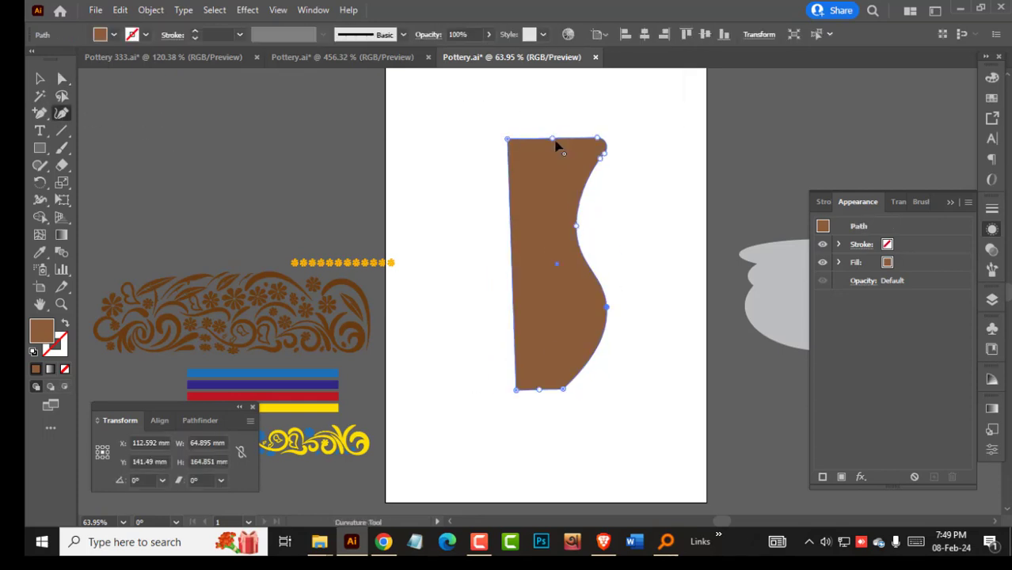
{"action": "left_click", "coordinate": [639, 123], "text": "ctrl"}
{"action": "left_click_drag", "start_coordinate": [38, 152], "coordinate": [99, 183]}
{"action": "left_click_drag", "start_coordinate": [472, 121], "coordinate": [608, 165]}
{"action": "left_click", "coordinate": [611, 133], "text": "ctrl"}
{"action": "left_click_drag", "start_coordinate": [611, 133], "coordinate": [598, 224]}
{"action": "left_click_drag", "start_coordinate": [579, 403], "coordinate": [661, 402]}
{"action": "key", "text": "a"}
{"action": "left_click_drag", "start_coordinate": [477, 342], "coordinate": [559, 310]}
{"action": "key", "text": "ctrl+z"}
{"action": "left_click_drag", "start_coordinate": [709, 244], "coordinate": [615, 388]}
{"action": "left_click", "coordinate": [680, 396], "text": "ctrl"}
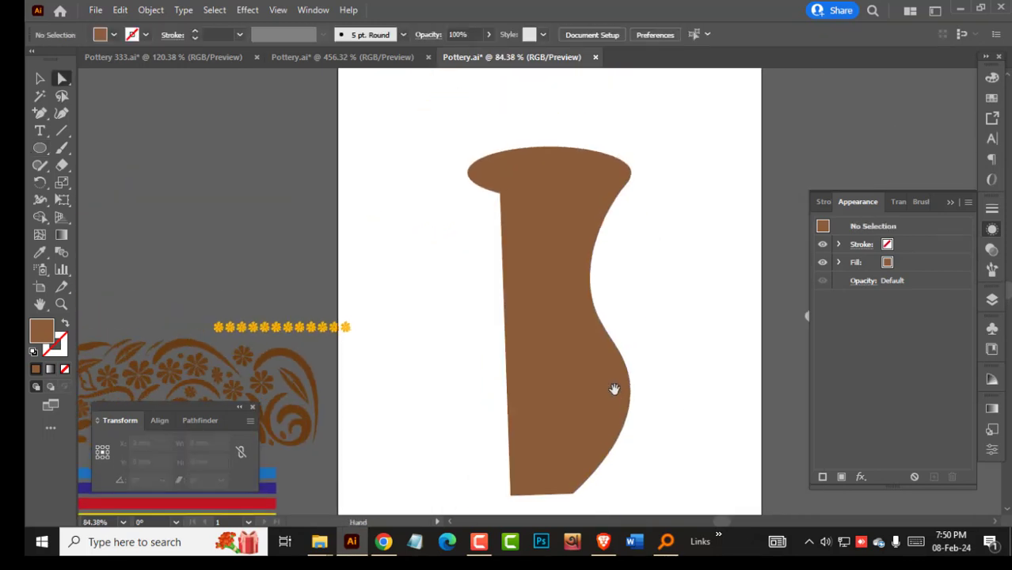
Draw a straight line through the ellipse along the profile's left edge and tilt its upper end to match that edge.
{"action": "left_click", "coordinate": [527, 192]}
{"action": "key", "text": "backslash"}
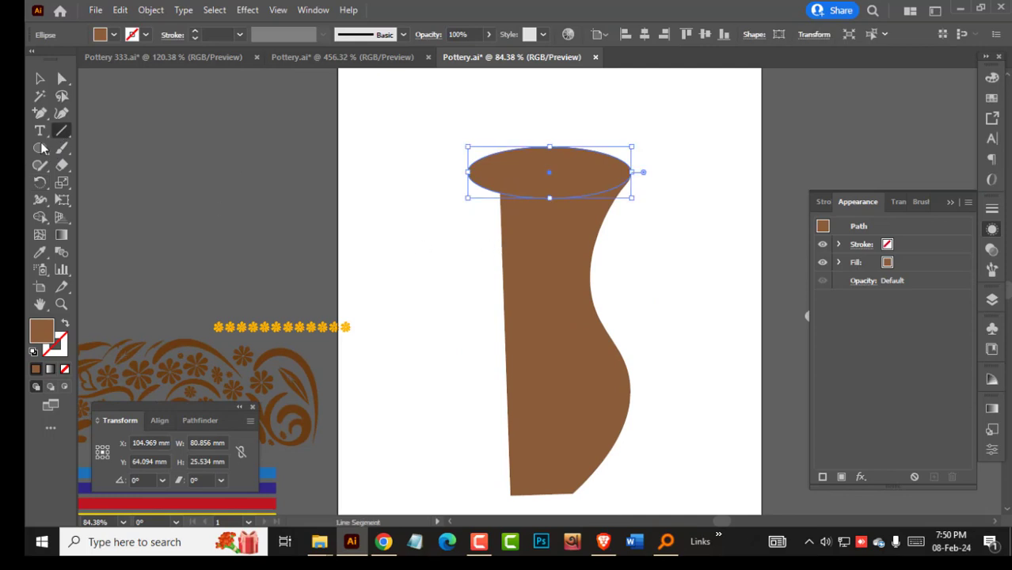
{"action": "left_click_drag", "start_coordinate": [502, 247], "coordinate": [510, 85]}
{"action": "left_click_drag", "start_coordinate": [469, 155], "coordinate": [643, 287]}
{"action": "left_click_drag", "start_coordinate": [556, 146], "coordinate": [551, 309]}
{"action": "key", "text": "a"}
{"action": "left_click", "coordinate": [541, 158]}
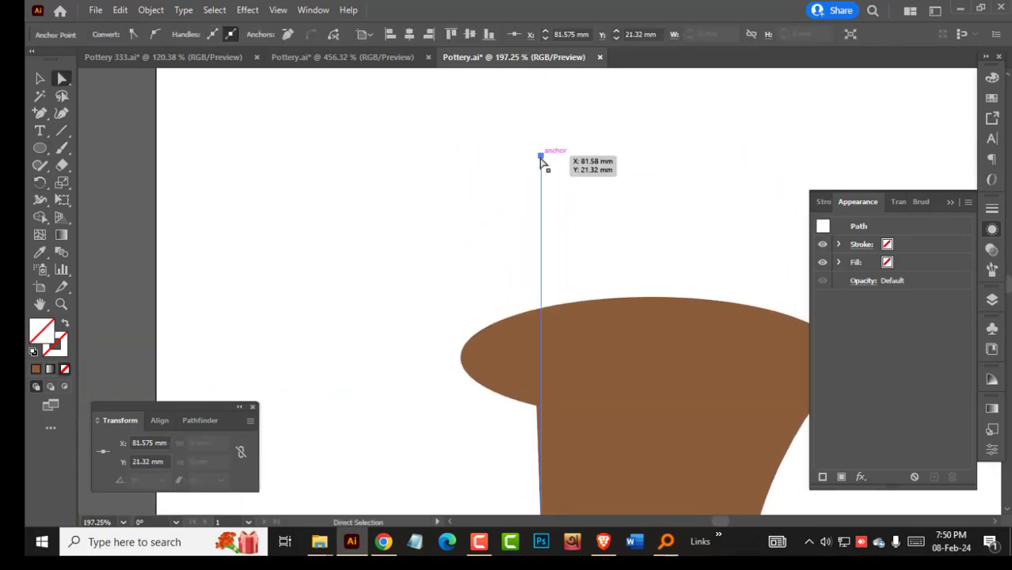
{"action": "left_click_drag", "start_coordinate": [541, 158], "coordinate": [528, 150]}
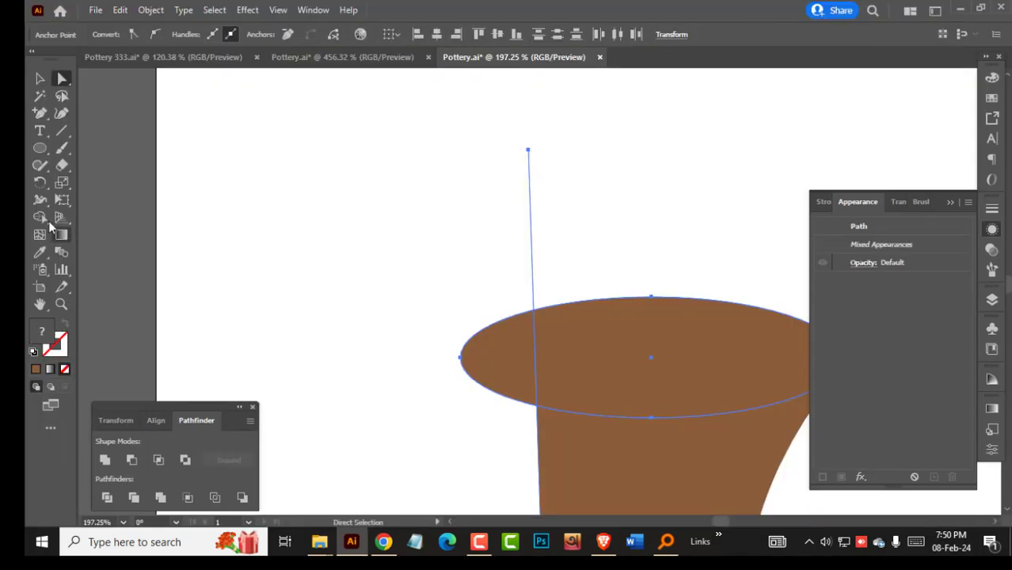
Trim away the part of the ellipse left of the line with Shape Builder and select the remaining profile pieces.
{"action": "left_click", "coordinate": [42, 219]}
{"action": "left_click_drag", "start_coordinate": [509, 231], "coordinate": [549, 242]}
{"action": "left_click", "coordinate": [513, 344], "text": "alt"}
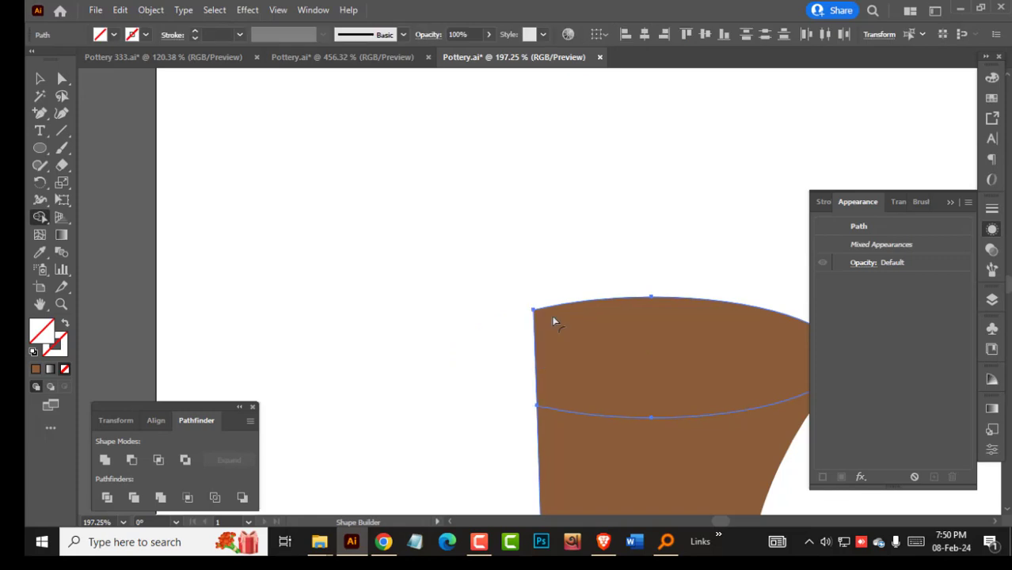
{"action": "left_click_drag", "start_coordinate": [555, 321], "coordinate": [372, 309]}
{"action": "left_click_drag", "start_coordinate": [672, 361], "coordinate": [465, 296]}
{"action": "key", "text": "v"}
{"action": "left_click", "coordinate": [463, 305]}
{"action": "left_click_drag", "start_coordinate": [448, 334], "coordinate": [445, 265]}
{"action": "left_click", "coordinate": [447, 207]}
{"action": "left_click", "coordinate": [446, 204], "text": "shift"}
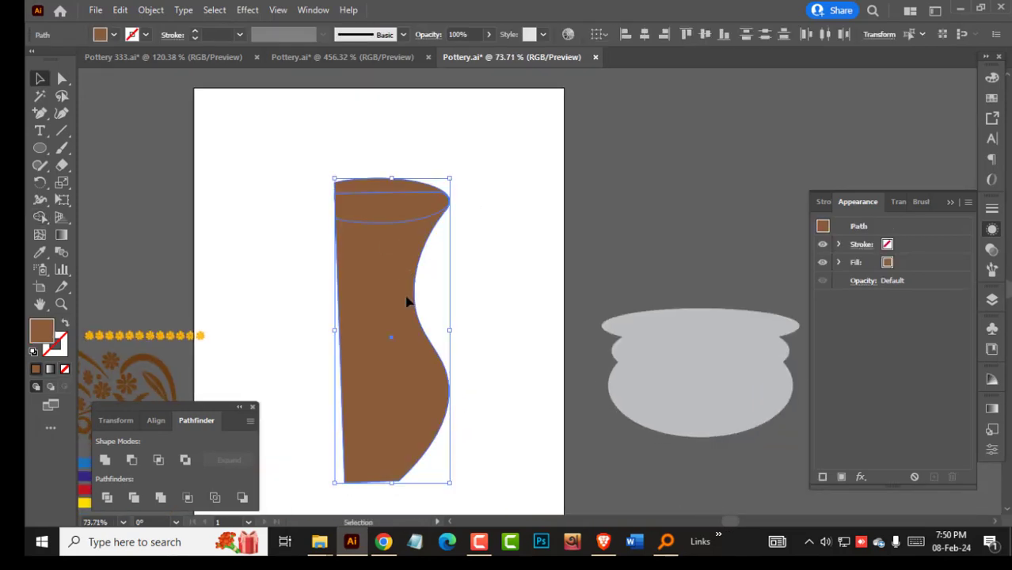
Select all anchors along the left edge and align them vertically with the Average command.
{"action": "key", "text": "a"}
{"action": "left_click_drag", "start_coordinate": [288, 147], "coordinate": [360, 509]}
{"action": "right_click", "coordinate": [368, 368]}
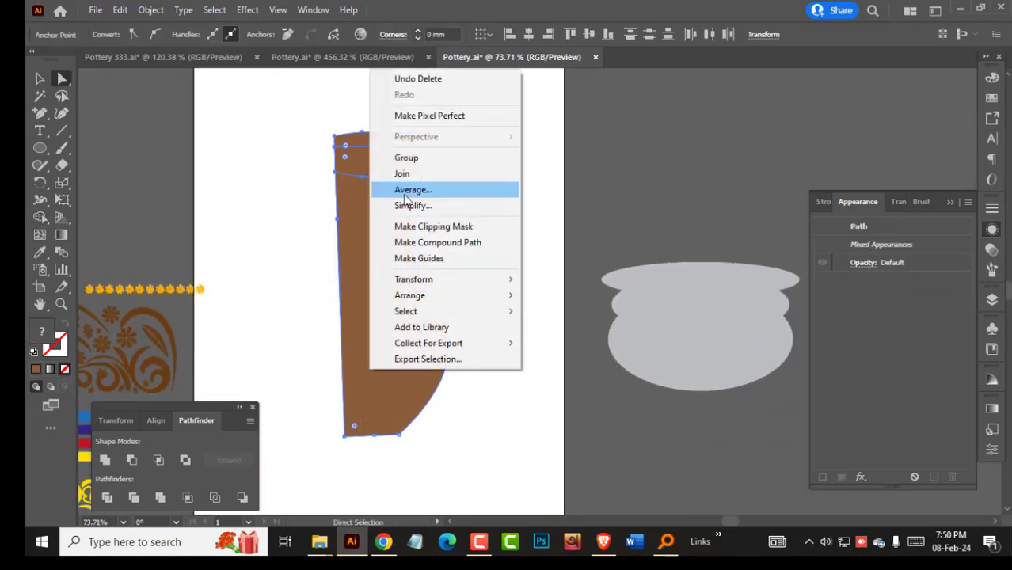
{"action": "left_click", "coordinate": [420, 187]}
{"action": "left_click", "coordinate": [463, 256]}
{"action": "left_click", "coordinate": [482, 316]}
{"action": "left_click", "coordinate": [478, 337]}
Delete the leftover line segments along the profile's left edge.
{"action": "scroll", "coordinate": [529, 287], "scroll_direction": "up", "scroll_amount": 5}
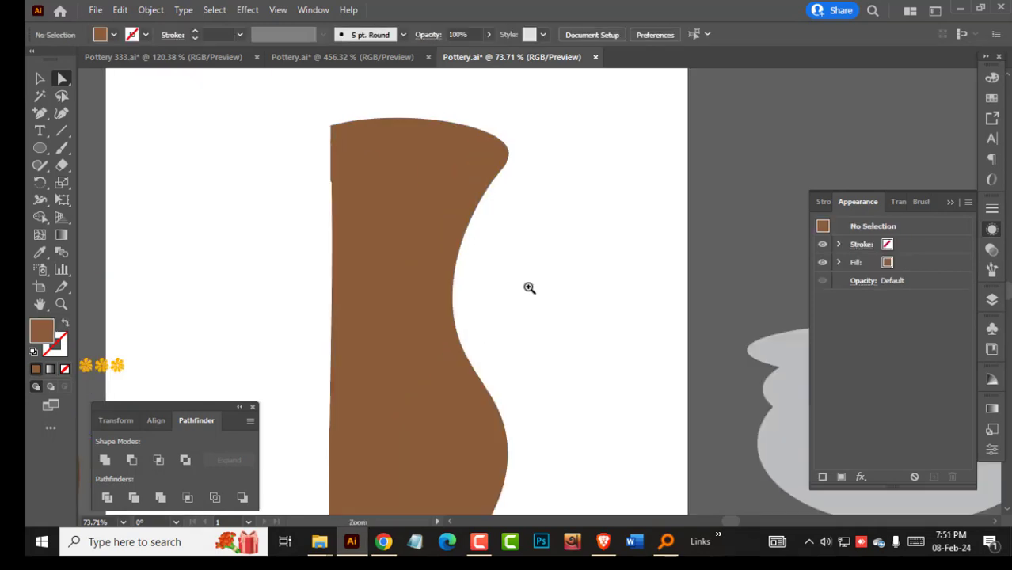
{"action": "left_click", "coordinate": [305, 223]}
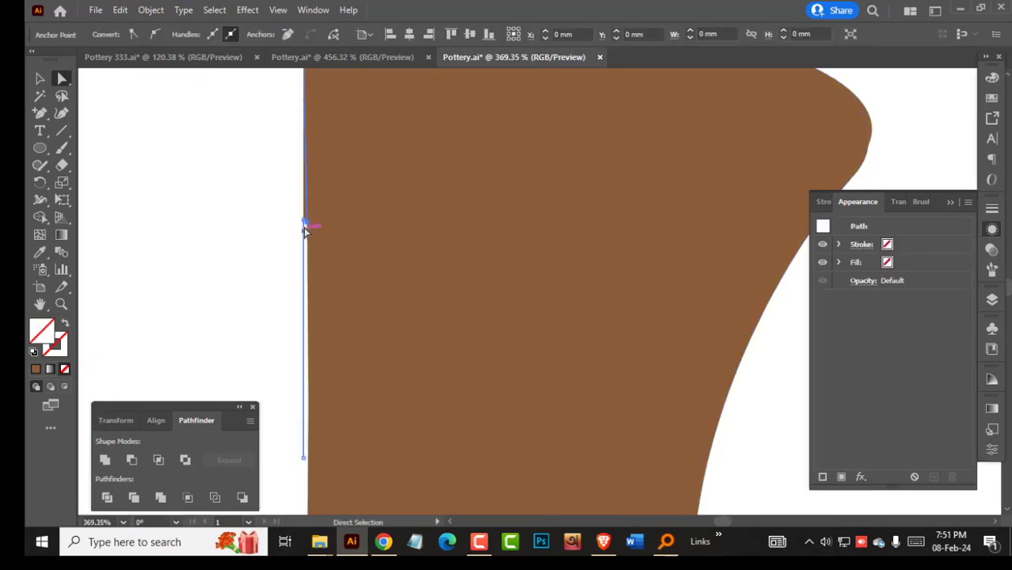
{"action": "key", "text": "Delete"}
{"action": "scroll", "coordinate": [290, 215], "scroll_direction": "up", "scroll_amount": 1}
{"action": "left_click", "coordinate": [306, 232]}
{"action": "key", "text": "Delete"}
{"action": "left_click_drag", "start_coordinate": [297, 132], "coordinate": [345, 347]}
Move the rim piece's left anchors so they line up with the left edge of the vase body.
{"action": "key", "text": "v"}
{"action": "left_click", "coordinate": [352, 356]}
{"action": "key", "text": "a"}
{"action": "left_click", "coordinate": [340, 457]}
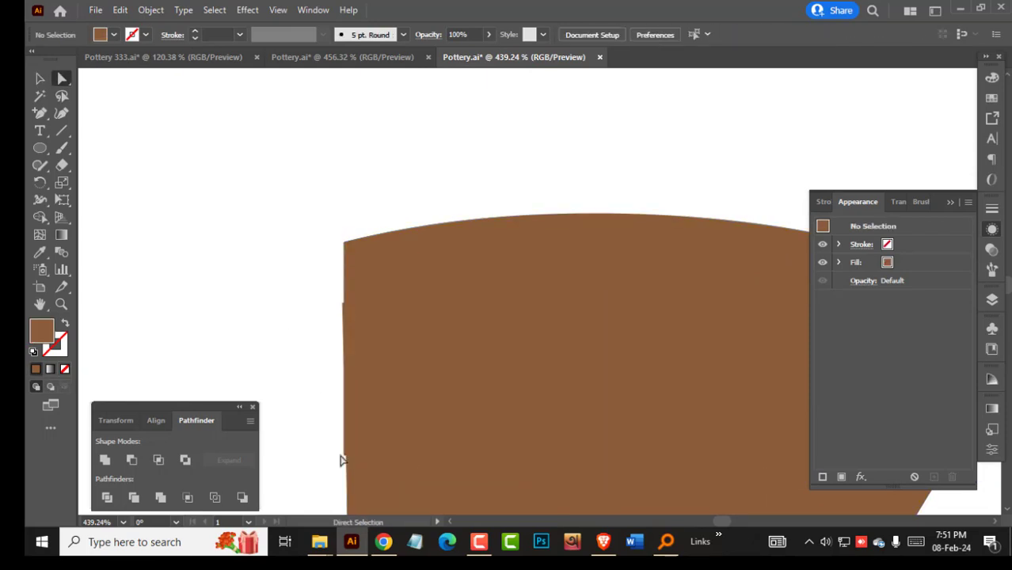
{"action": "left_click_drag", "start_coordinate": [344, 455], "coordinate": [349, 473]}
{"action": "left_click_drag", "start_coordinate": [347, 480], "coordinate": [583, 458]}
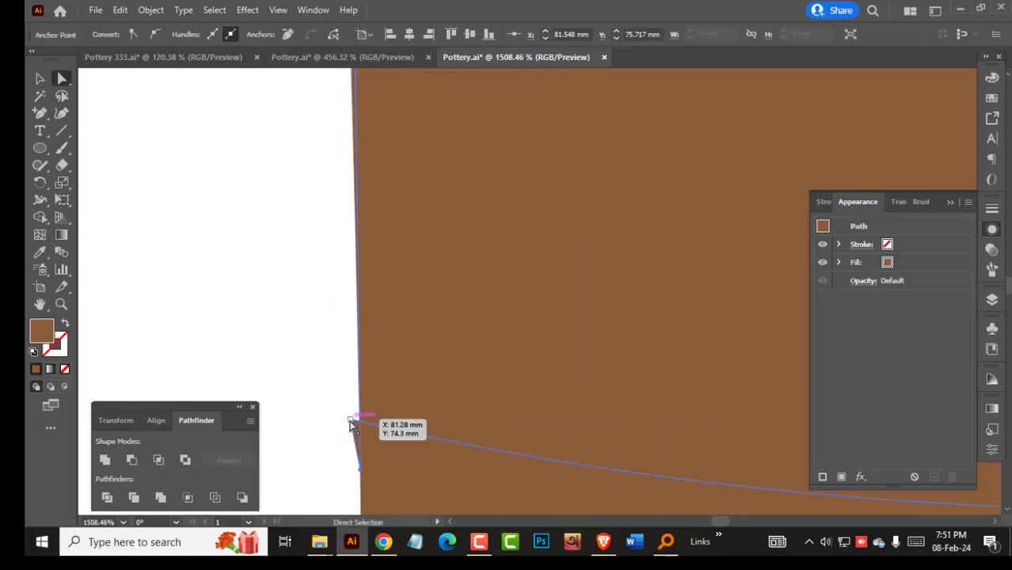
{"action": "left_click_drag", "start_coordinate": [354, 422], "coordinate": [363, 474]}
{"action": "left_click_drag", "start_coordinate": [377, 198], "coordinate": [408, 423]}
{"action": "left_click_drag", "start_coordinate": [409, 199], "coordinate": [413, 512]}
{"action": "left_click_drag", "start_coordinate": [390, 226], "coordinate": [380, 227]}
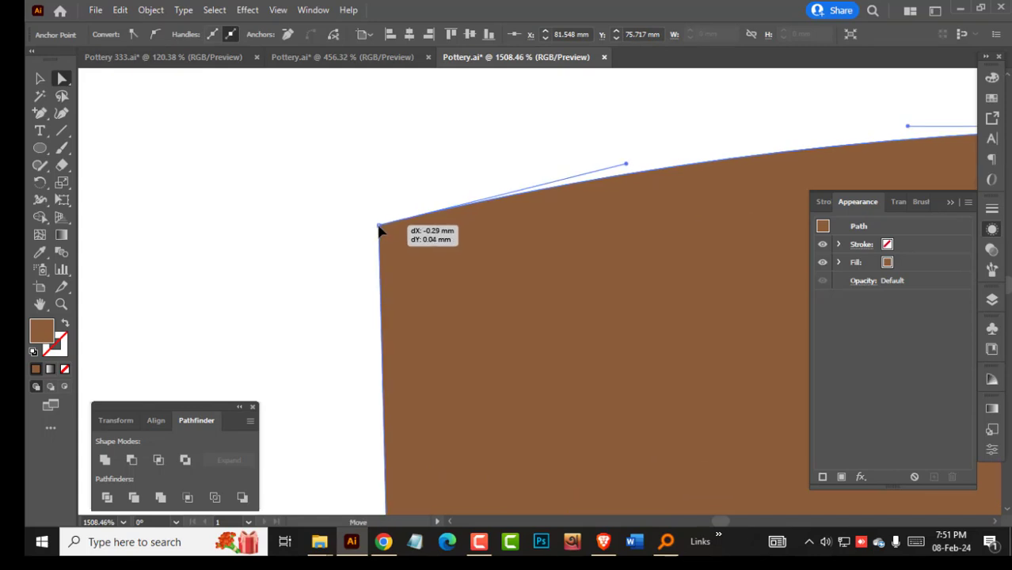
{"action": "left_click_drag", "start_coordinate": [498, 293], "coordinate": [380, 292]}
Shift the bottom-right corner of the vase body slightly up and inward.
{"action": "left_click", "coordinate": [472, 235]}
{"action": "left_click_drag", "start_coordinate": [605, 405], "coordinate": [651, 412]}
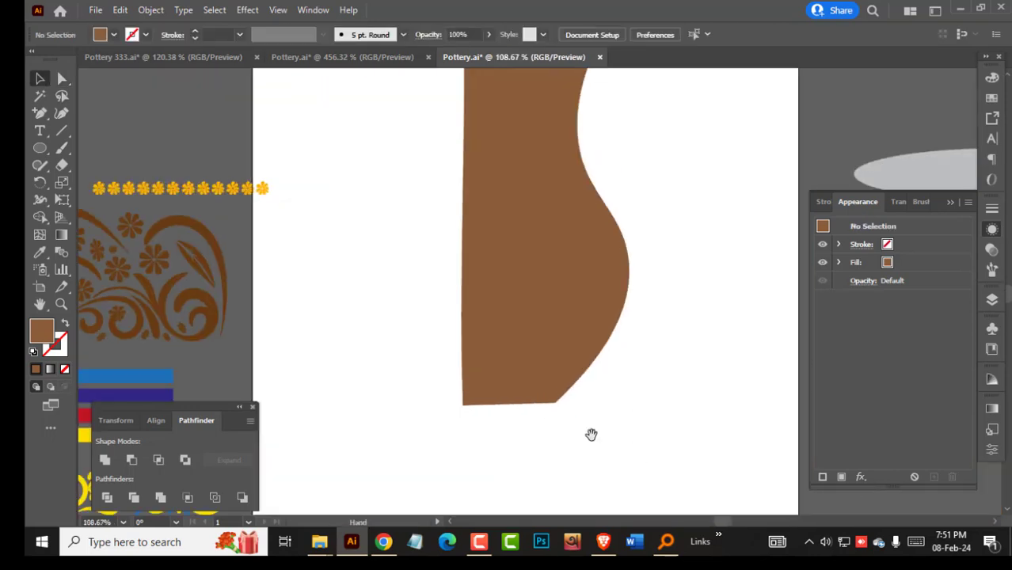
{"action": "left_click", "coordinate": [555, 405]}
{"action": "left_click_drag", "start_coordinate": [549, 390], "coordinate": [546, 387]}
{"action": "left_click", "coordinate": [625, 360]}
{"action": "left_click_drag", "start_coordinate": [617, 293], "coordinate": [475, 308]}
Unite the rim and body into one shape and make the profile slightly narrower.
{"action": "key", "text": "v"}
{"action": "left_click_drag", "start_coordinate": [454, 162], "coordinate": [616, 396]}
{"action": "left_click", "coordinate": [103, 462]}
{"action": "left_click_drag", "start_coordinate": [456, 321], "coordinate": [471, 320]}
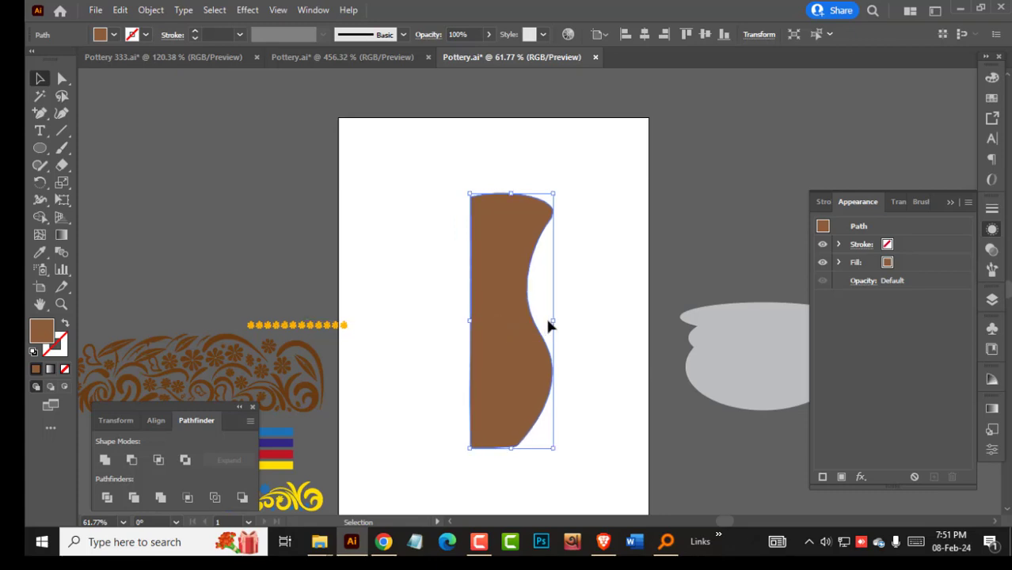
{"action": "left_click_drag", "start_coordinate": [553, 320], "coordinate": [546, 321]}
{"action": "left_click", "coordinate": [590, 317]}
Recolour the vase profile with the grey sampled from the pot beside the artboard.
{"action": "left_click", "coordinate": [495, 325]}
{"action": "key", "text": "i"}
{"action": "left_click", "coordinate": [753, 349]}
{"action": "left_click", "coordinate": [599, 268], "text": "ctrl"}
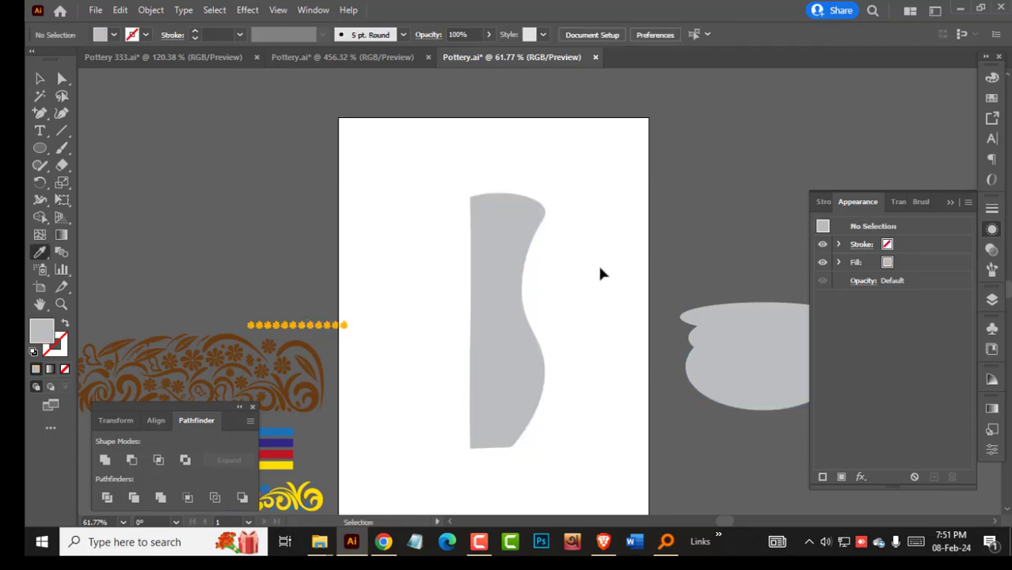
{"action": "key", "text": "v"}
{"action": "scroll", "coordinate": [535, 326], "scroll_direction": "up", "scroll_amount": 1}
{"action": "left_click", "coordinate": [523, 330]}
{"action": "left_click", "coordinate": [246, 11]}
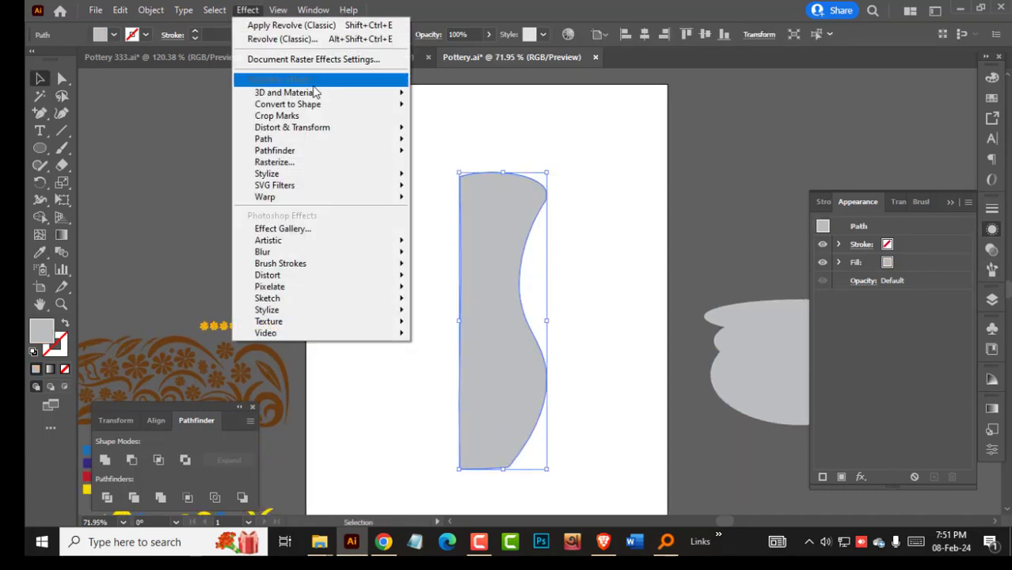
{"action": "mouse_move", "coordinate": [287, 93]}
{"action": "mouse_move", "coordinate": [524, 173]}
{"action": "left_click", "coordinate": [610, 191]}
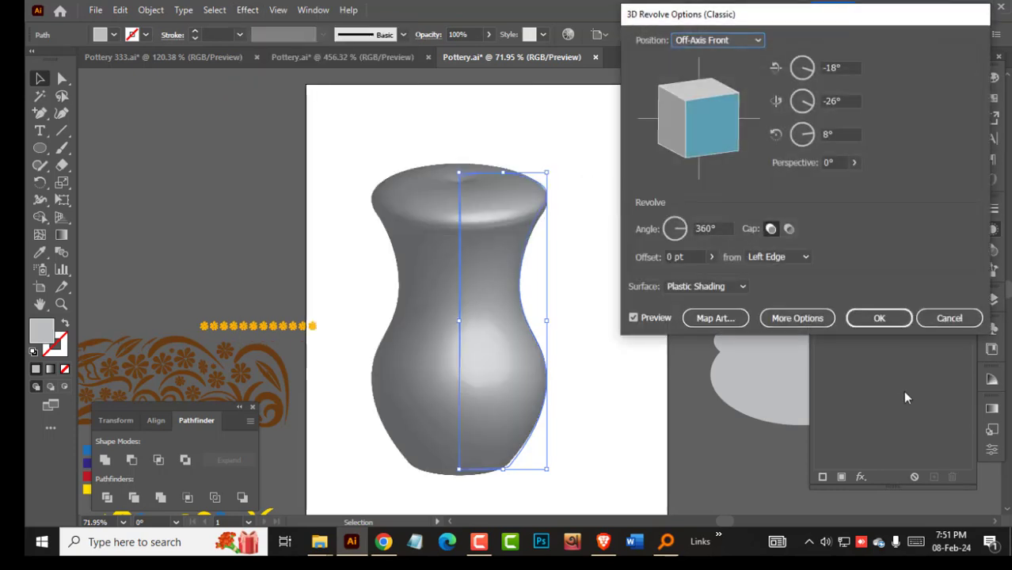
{"action": "left_click", "coordinate": [949, 317]}
Remove the extra anchor on the grey profile's left edge and adjust its remaining upper and lower anchors.
{"action": "key", "text": "a"}
{"action": "left_click_drag", "start_coordinate": [443, 140], "coordinate": [470, 233]}
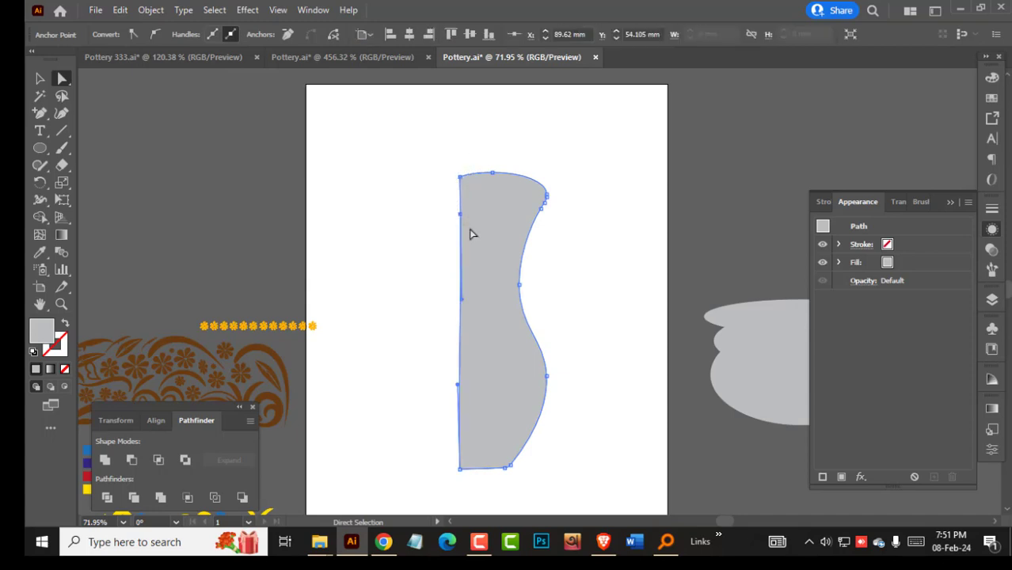
{"action": "left_click", "coordinate": [288, 35]}
{"action": "left_click_drag", "start_coordinate": [457, 382], "coordinate": [463, 376]}
{"action": "left_click_drag", "start_coordinate": [447, 161], "coordinate": [474, 198]}
{"action": "left_click_drag", "start_coordinate": [460, 177], "coordinate": [467, 176]}
Remove the surplus anchors from the profile's top edge and from the curve beneath the lip.
{"action": "mouse_move", "coordinate": [480, 153]}
{"action": "left_mouse_down"}
{"action": "mouse_move", "coordinate": [505, 182]}
{"action": "mouse_move", "coordinate": [486, 171]}
{"action": "left_mouse_up"}
{"action": "left_click", "coordinate": [288, 35]}
{"action": "left_click_drag", "start_coordinate": [521, 196], "coordinate": [585, 254]}
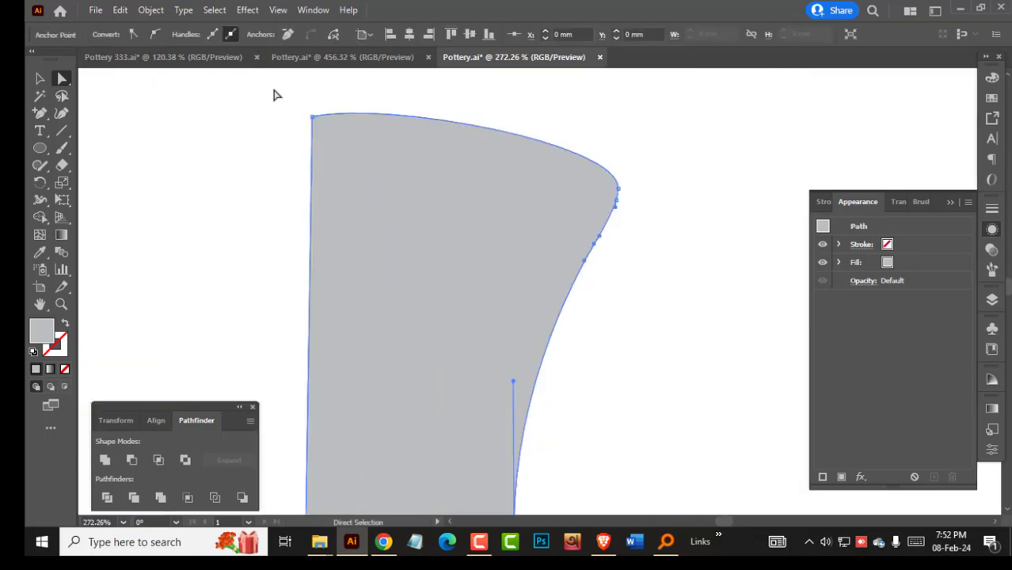
{"action": "left_click", "coordinate": [288, 35]}
Nudge the anchor at the lower end of the profile's left edge slightly inward.
{"action": "left_click_drag", "start_coordinate": [602, 328], "coordinate": [502, 291]}
{"action": "left_click", "coordinate": [599, 323]}
{"action": "key", "text": "v"}
{"action": "key", "text": "a"}
{"action": "left_click", "coordinate": [466, 435]}
{"action": "left_click_drag", "start_coordinate": [465, 435], "coordinate": [470, 434]}
{"action": "left_click", "coordinate": [436, 333]}
Adjust the position of the profile's upper-left corner anchor.
{"action": "left_click_drag", "start_coordinate": [455, 202], "coordinate": [493, 207]}
{"action": "left_click_drag", "start_coordinate": [459, 187], "coordinate": [519, 260]}
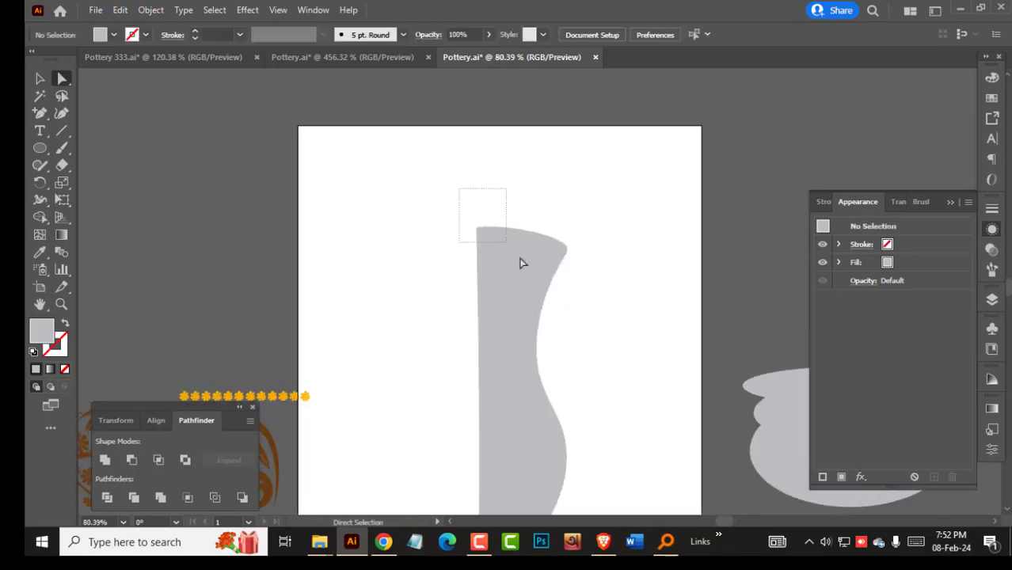
{"action": "left_click_drag", "start_coordinate": [479, 226], "coordinate": [492, 245]}
{"action": "left_click", "coordinate": [589, 316]}
{"action": "left_click_drag", "start_coordinate": [588, 319], "coordinate": [543, 384]}
Show the rulers and place a vertical guide at the profile's upper-left corner.
{"action": "key", "text": "v"}
{"action": "key", "text": "a"}
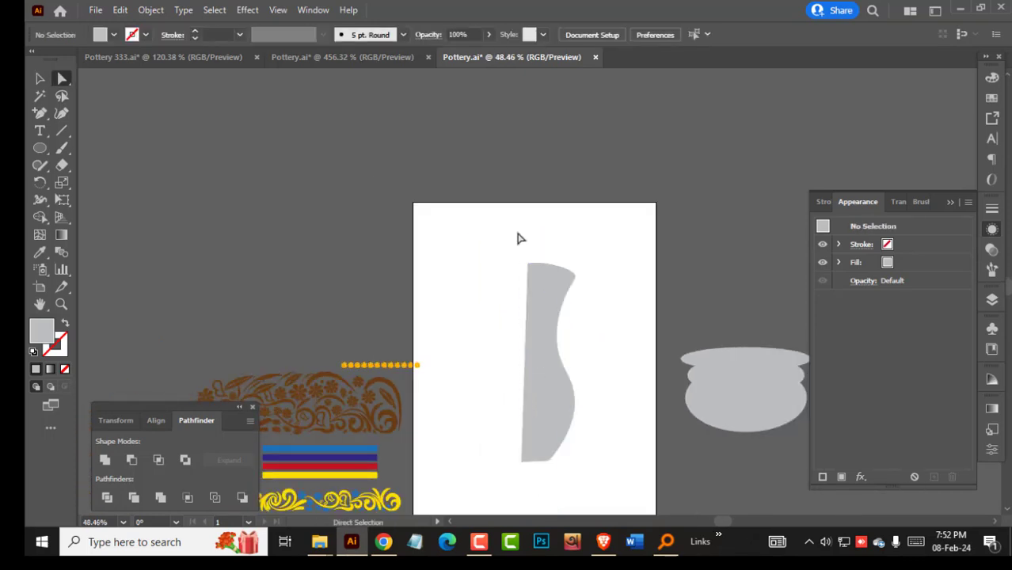
{"action": "left_click_drag", "start_coordinate": [516, 235], "coordinate": [531, 474]}
{"action": "key", "text": "ctrl+r"}
{"action": "left_click_drag", "start_coordinate": [527, 78], "coordinate": [528, 264]}
Straighten the profile's left edge along the guide by adjusting the lower-left corner and its direction handle.
{"action": "scroll", "coordinate": [508, 452], "scroll_direction": "up", "scroll_amount": 3}
{"action": "left_click_drag", "start_coordinate": [508, 428], "coordinate": [542, 466]}
{"action": "scroll", "coordinate": [531, 362], "scroll_direction": "up", "scroll_amount": 4}
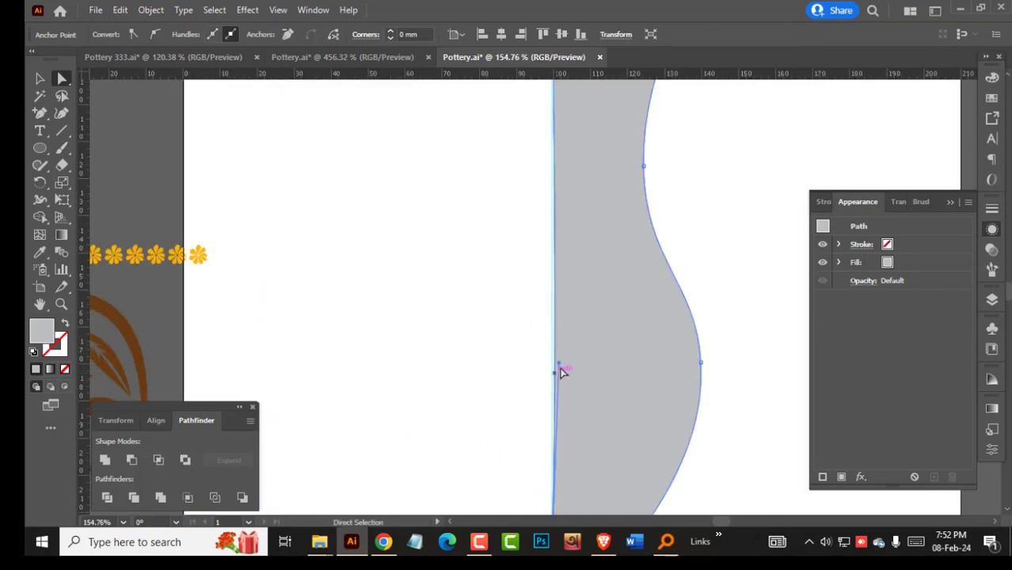
{"action": "left_click_drag", "start_coordinate": [557, 363], "coordinate": [552, 341]}
{"action": "scroll", "coordinate": [546, 256], "scroll_direction": "down", "scroll_amount": 5}
{"action": "left_click_drag", "start_coordinate": [534, 209], "coordinate": [468, 330]}
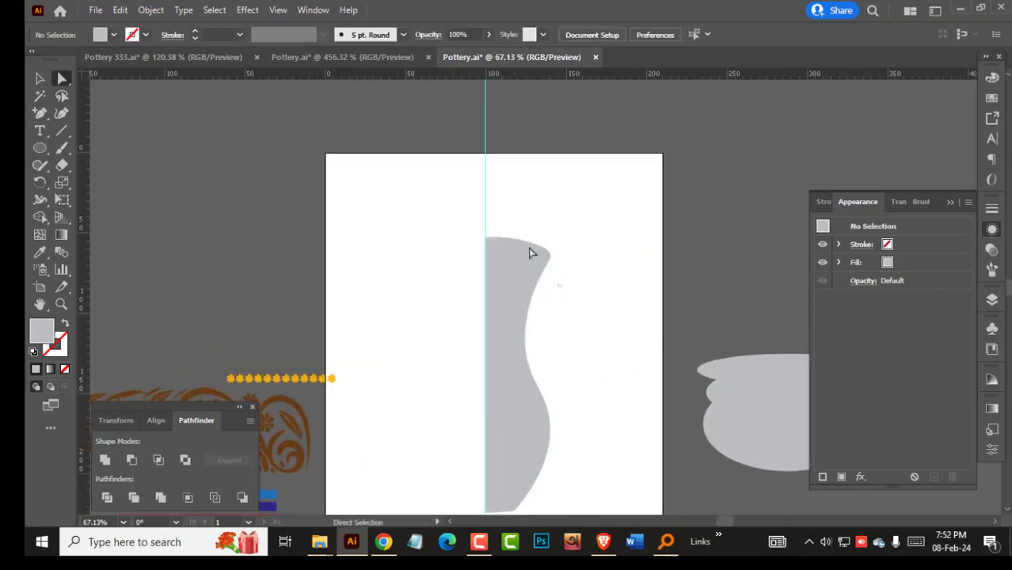
Move the vase profile's upper-right lip corner slightly inward.
{"action": "left_click_drag", "start_coordinate": [551, 256], "coordinate": [486, 244]}
{"action": "key", "text": "ctrl+z"}
{"action": "left_click", "coordinate": [543, 222]}
Remove the vertical guide along the profile's straight left edge.
{"action": "scroll", "coordinate": [540, 267], "scroll_direction": "down", "scroll_amount": 2}
{"action": "key", "text": "v"}
{"action": "left_click", "coordinate": [529, 366]}
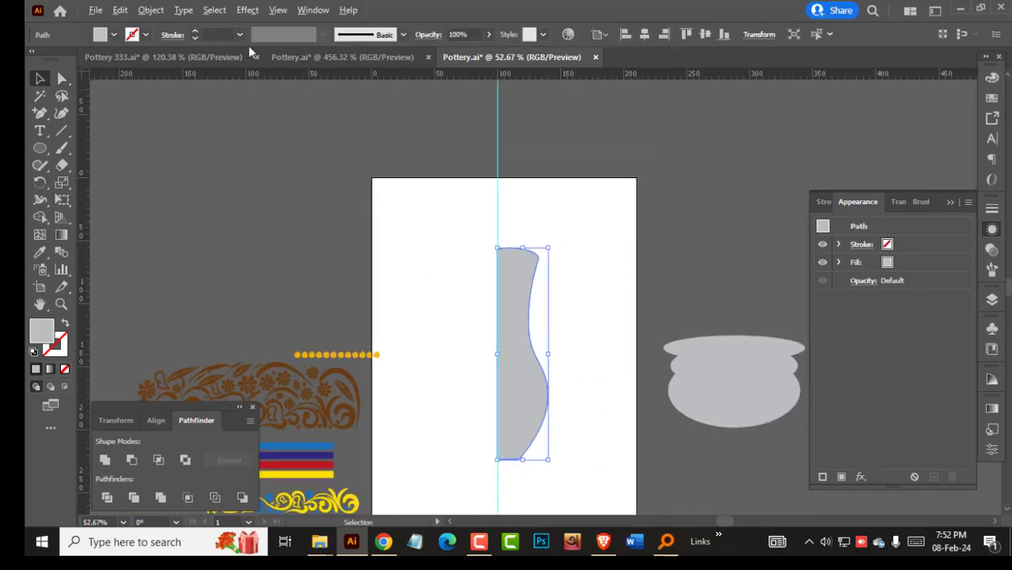
{"action": "left_click", "coordinate": [277, 10]}
{"action": "mouse_move", "coordinate": [311, 541]}
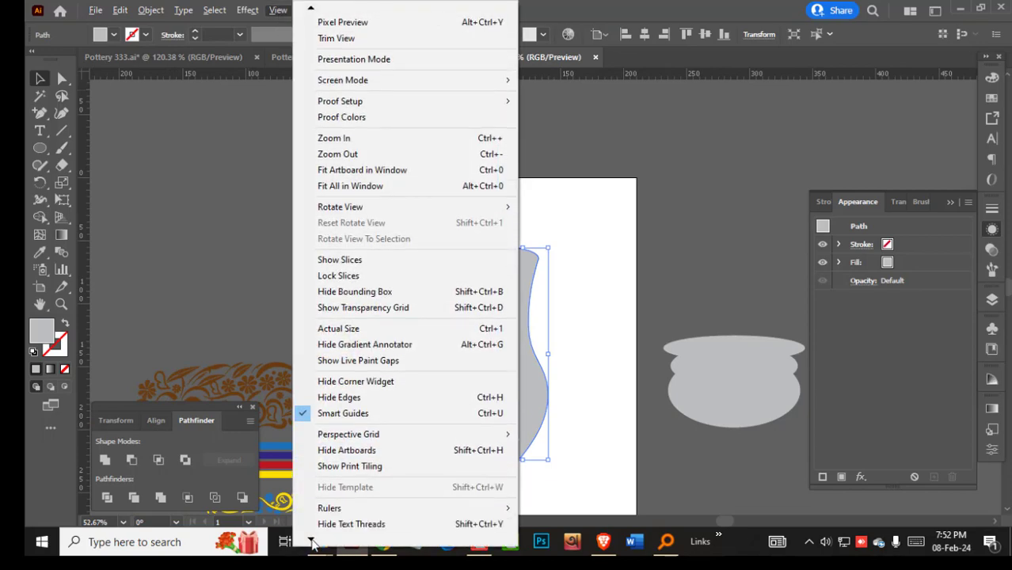
{"action": "mouse_move", "coordinate": [345, 487]}
{"action": "left_click", "coordinate": [557, 488]}
Revolve the grey half-profile 360° from its left edge with 3D Revolve (Classic), keeping plastic shading and the Off-Axis Front position.
{"action": "scroll", "coordinate": [576, 401], "scroll_direction": "up", "scroll_amount": 2}
{"action": "left_click", "coordinate": [537, 404]}
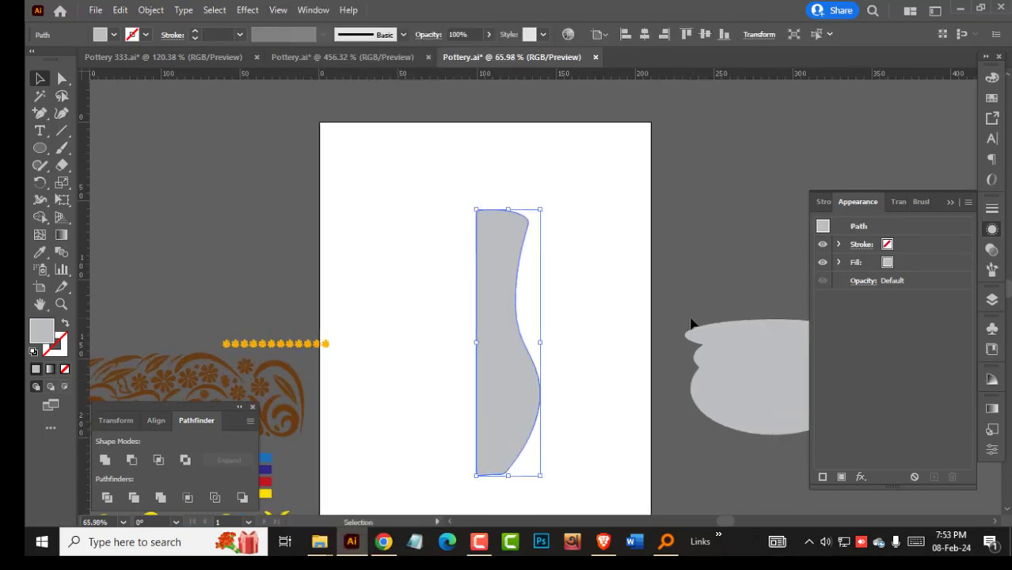
{"action": "left_click", "coordinate": [247, 9]}
{"action": "mouse_move", "coordinate": [356, 92]}
{"action": "mouse_move", "coordinate": [524, 176]}
{"action": "left_click", "coordinate": [594, 190]}
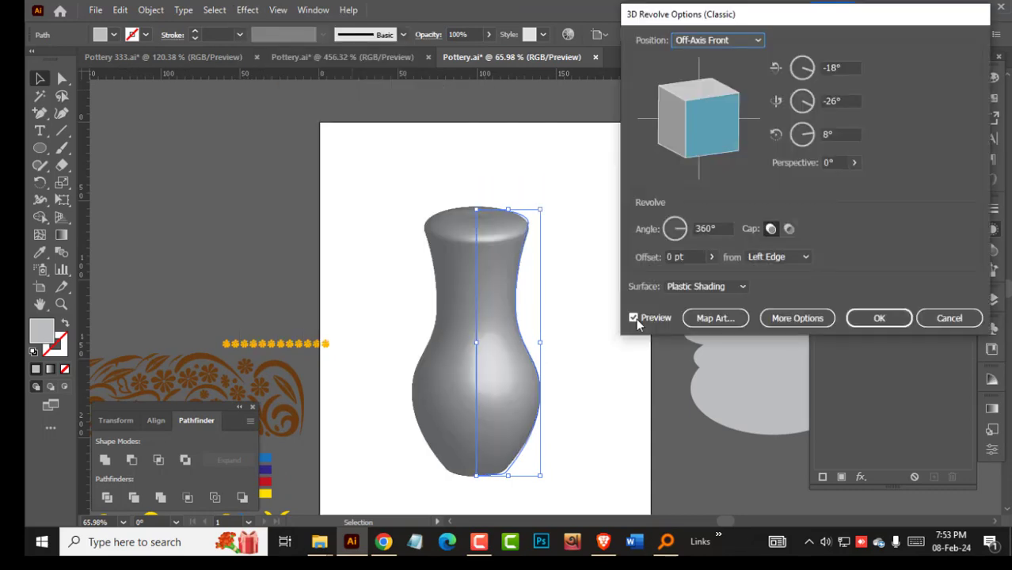
{"action": "left_click", "coordinate": [879, 318]}
Widen the revolved vase slightly and raise the profile's upper-left anchor to dome its top.
{"action": "left_click_drag", "start_coordinate": [540, 342], "coordinate": [547, 343]}
{"action": "left_click", "coordinate": [564, 273]}
{"action": "key", "text": "a"}
{"action": "left_click", "coordinate": [531, 224]}
{"action": "left_click_drag", "start_coordinate": [476, 214], "coordinate": [479, 246]}
{"action": "key", "text": "ctrl+z"}
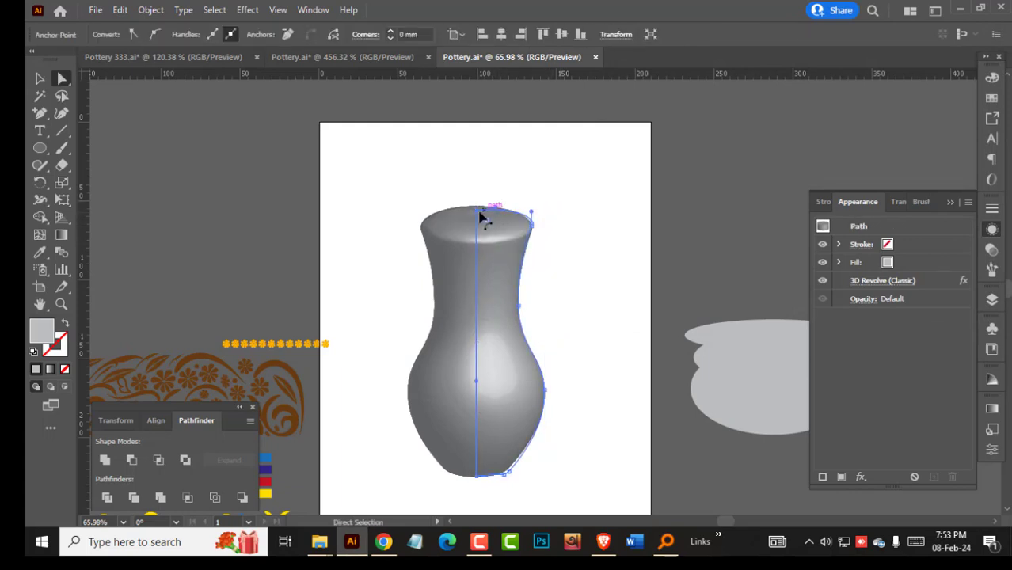
{"action": "left_click_drag", "start_coordinate": [476, 212], "coordinate": [477, 197]}
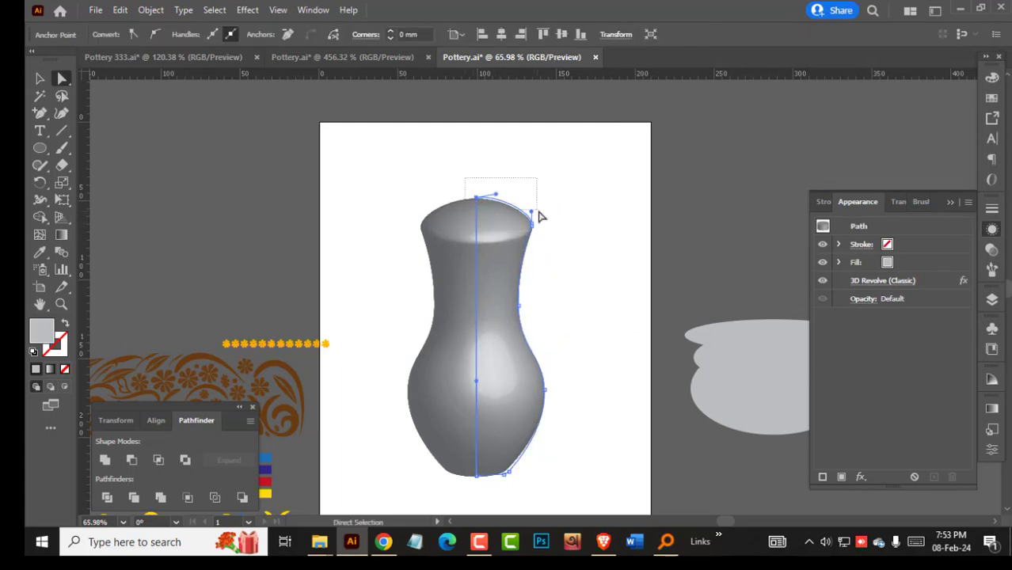
Try to split off the profile's domed top by cutting it, pasting it in front and sending it backward.
{"action": "left_click_drag", "start_coordinate": [539, 211], "coordinate": [539, 211]}
{"action": "key", "text": "ctrl+x"}
{"action": "left_click", "coordinate": [554, 195]}
{"action": "key", "text": "ctrl+f"}
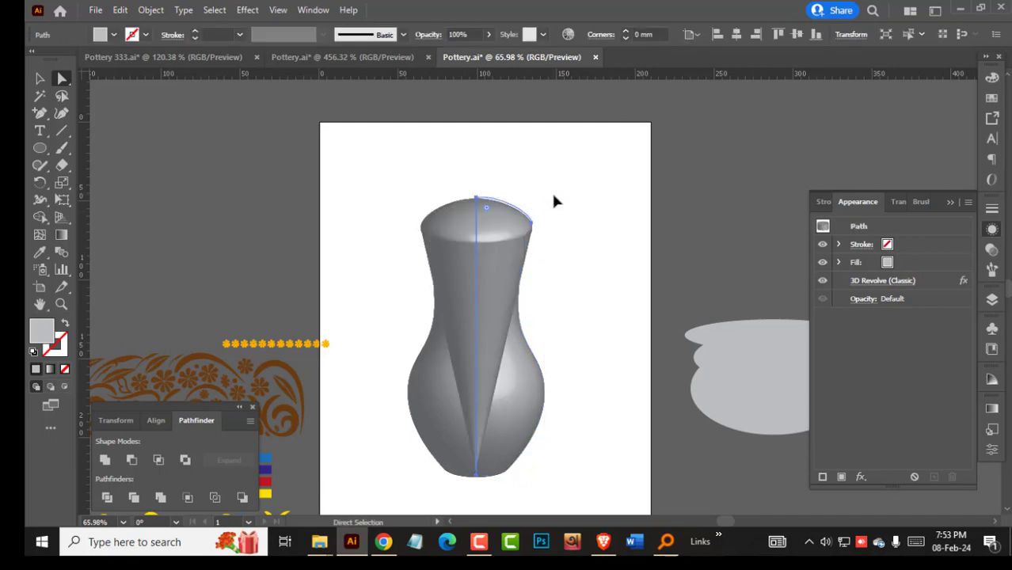
{"action": "left_click", "coordinate": [559, 197]}
{"action": "key", "text": "v"}
{"action": "left_click", "coordinate": [499, 263]}
{"action": "key", "text": "ctrl+["}
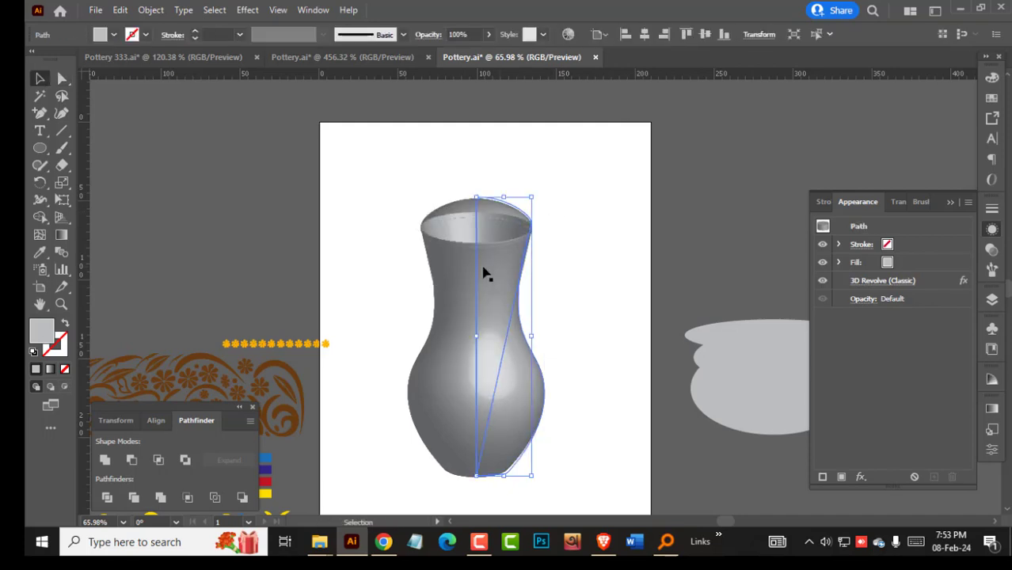
Try to reposition the split-off lid, and undo the changes back to the single revolved profile.
{"action": "left_click", "coordinate": [585, 239]}
{"action": "left_click_drag", "start_coordinate": [508, 207], "coordinate": [603, 252]}
{"action": "left_click_drag", "start_coordinate": [485, 206], "coordinate": [554, 234]}
{"action": "key", "text": "ctrl+z"}
{"action": "key", "text": "ctrl+z"}
{"action": "key", "text": "ctrl+z"}
{"action": "scroll", "coordinate": [595, 276], "scroll_direction": "down", "scroll_amount": 4}
{"action": "key", "text": "ctrl+z"}
Cut the domed top segment out of the revolved vase profile.
{"action": "key", "text": "a"}
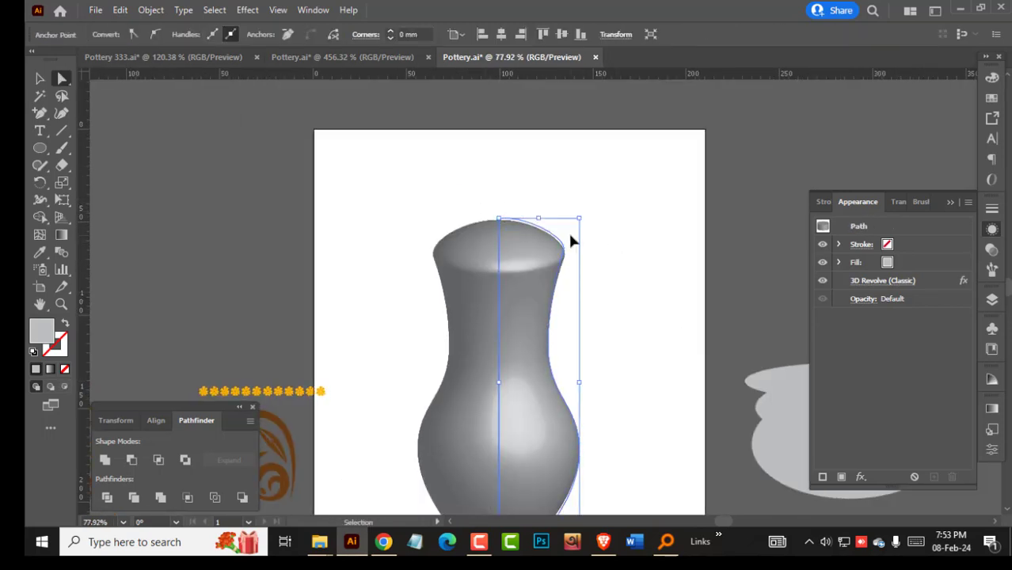
{"action": "left_click_drag", "start_coordinate": [485, 195], "coordinate": [564, 229]}
{"action": "left_click", "coordinate": [120, 9]}
{"action": "left_click", "coordinate": [145, 80]}
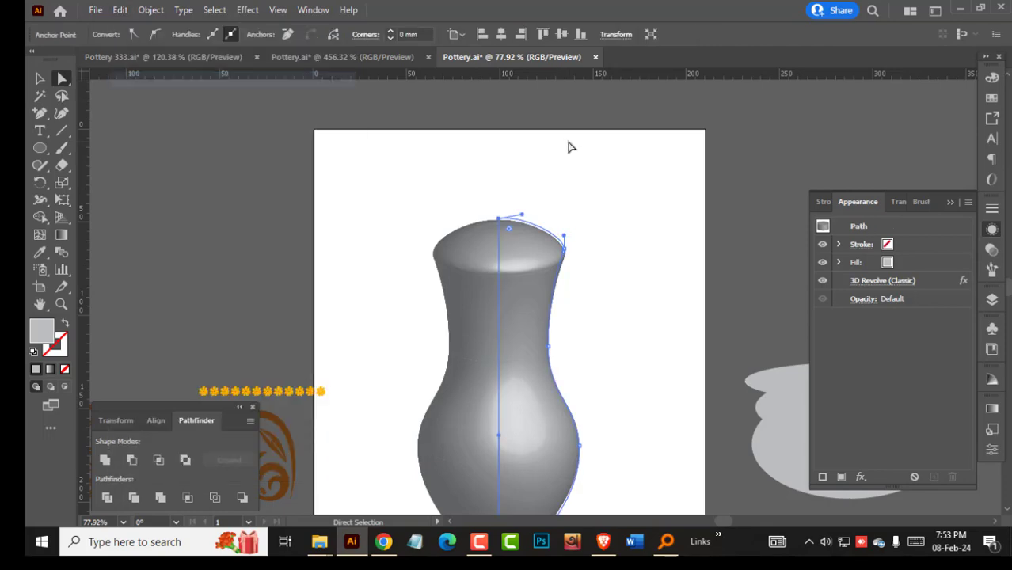
{"action": "left_click", "coordinate": [119, 10]}
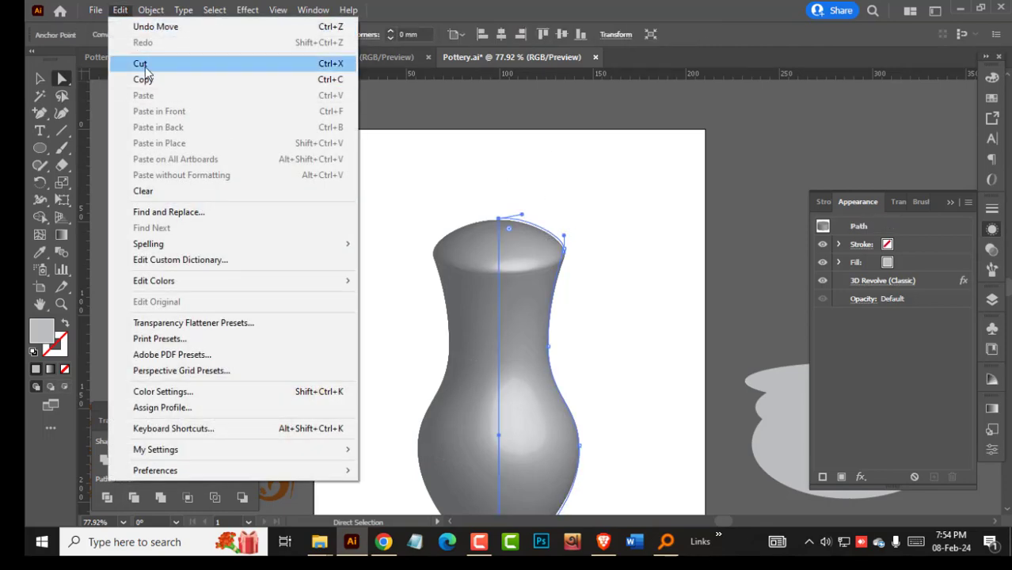
{"action": "left_click", "coordinate": [138, 62]}
{"action": "left_click", "coordinate": [598, 284]}
{"action": "scroll", "coordinate": [597, 284], "scroll_direction": "down", "scroll_amount": 1}
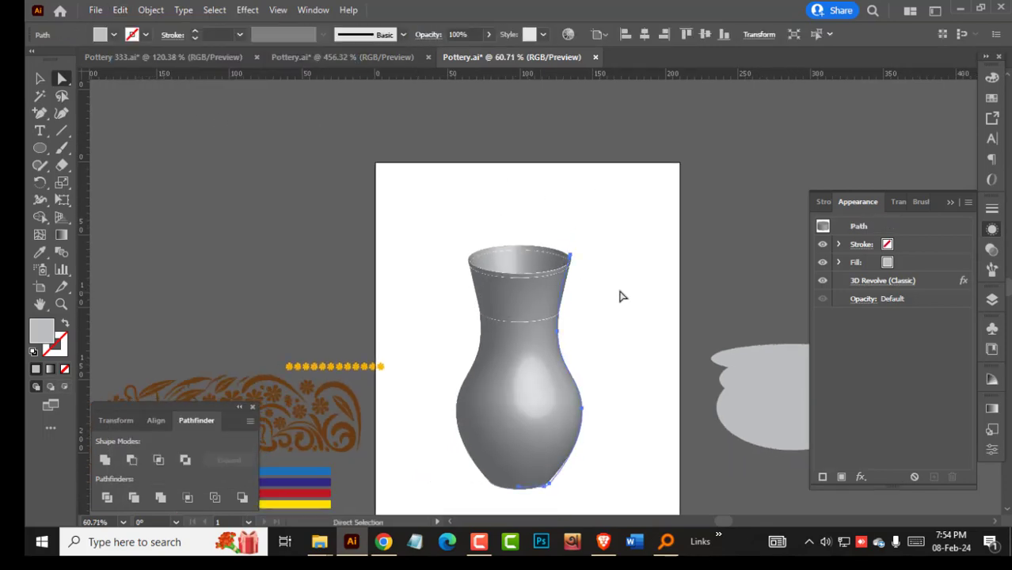
Paste the cut top segment in front of the vase as a separate path.
{"action": "left_click", "coordinate": [569, 263]}
{"action": "scroll", "coordinate": [601, 273], "scroll_direction": "up", "scroll_amount": 1}
{"action": "left_click", "coordinate": [641, 272]}
{"action": "left_click", "coordinate": [121, 11]}
{"action": "left_click", "coordinate": [175, 112]}
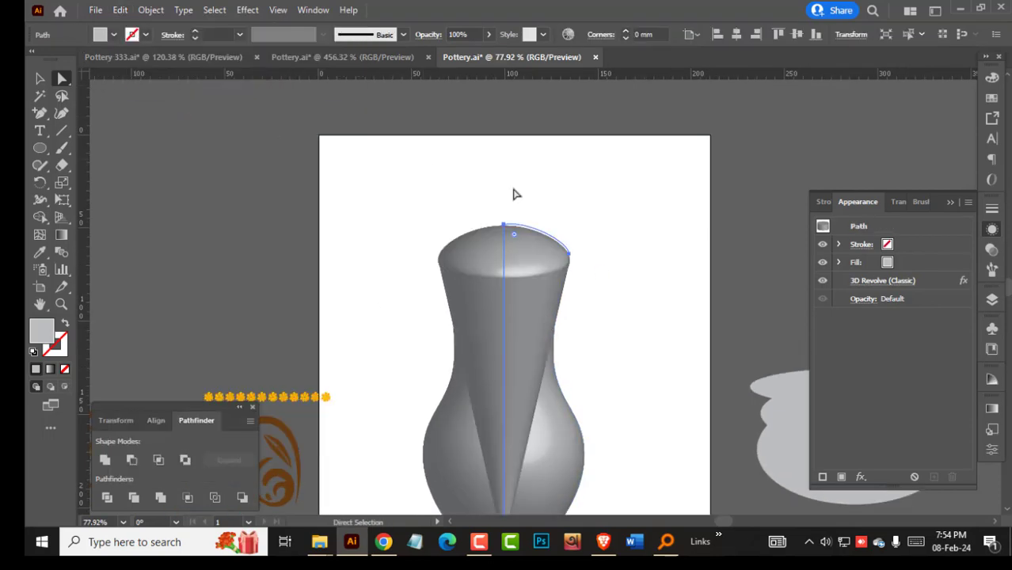
Delete the pasted path's lowest anchor at the vase's base so that only the lid curve remains.
{"action": "left_click_drag", "start_coordinate": [584, 270], "coordinate": [539, 207]}
{"action": "left_click", "coordinate": [526, 191]}
{"action": "left_click", "coordinate": [585, 418]}
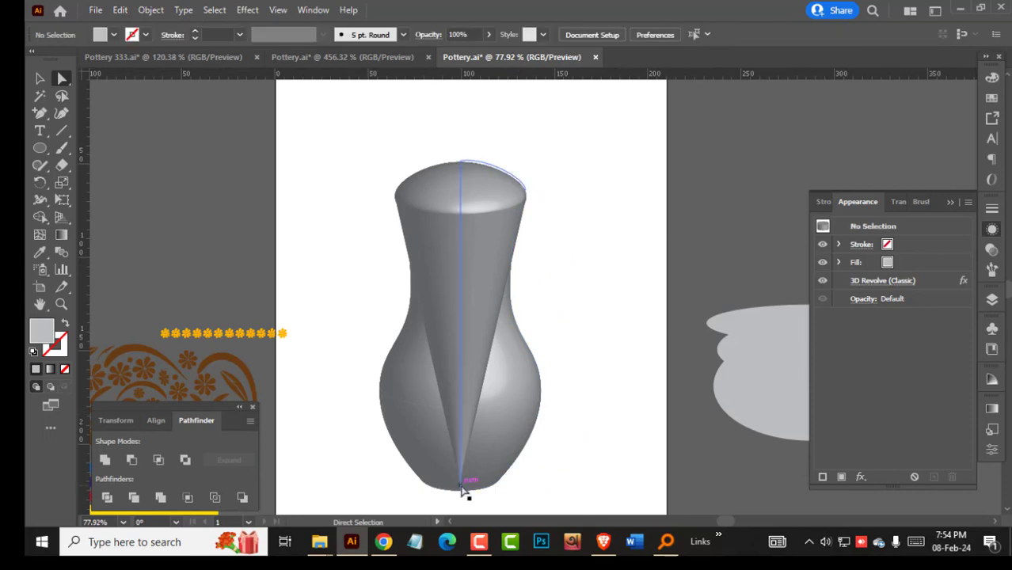
{"action": "left_click", "coordinate": [462, 489]}
{"action": "key", "text": "Delete"}
{"action": "scroll", "coordinate": [589, 255], "scroll_direction": "up", "scroll_amount": 2}
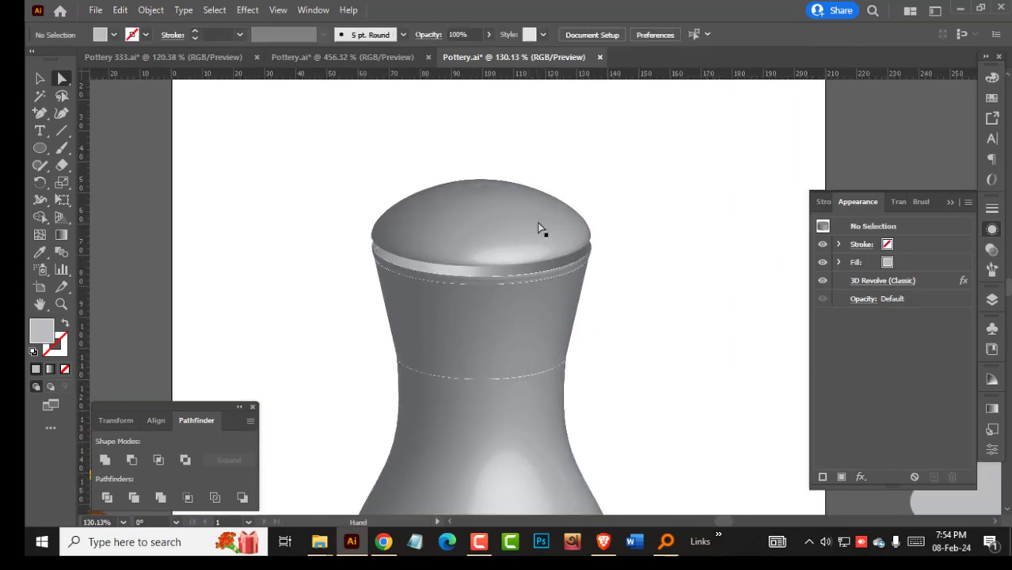
{"action": "left_click_drag", "start_coordinate": [529, 216], "coordinate": [337, 202]}
{"action": "key", "text": "r"}
{"action": "key", "text": "ctrl+z"}
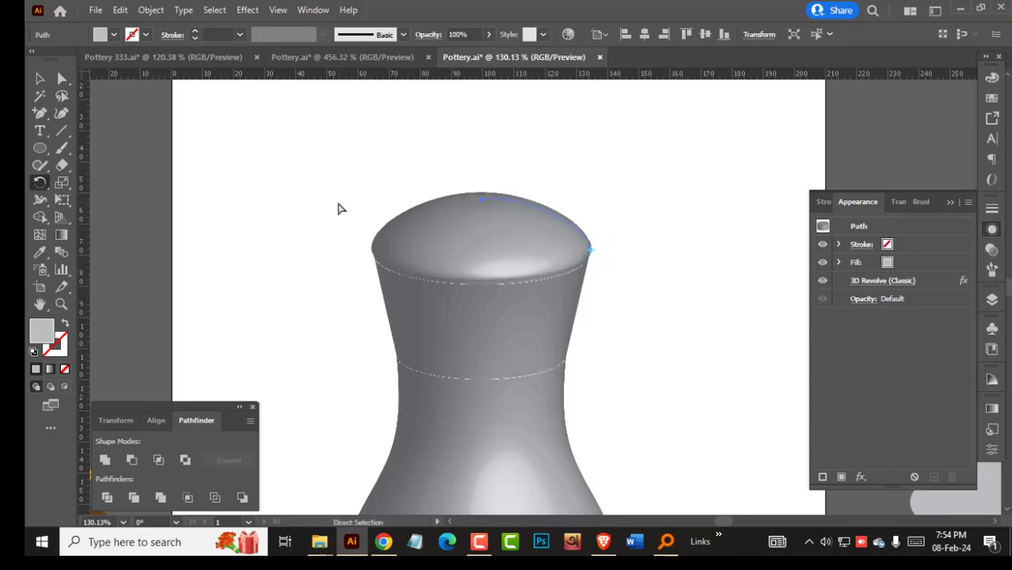
Move the lid slightly upward, clear of the vase's rim.
{"action": "key", "text": "v"}
{"action": "left_click", "coordinate": [626, 209]}
{"action": "left_click_drag", "start_coordinate": [550, 239], "coordinate": [549, 224]}
Edit the lid's 3D Revolve effect and set its X-axis rotation to -21°.
{"action": "left_click", "coordinate": [873, 280]}
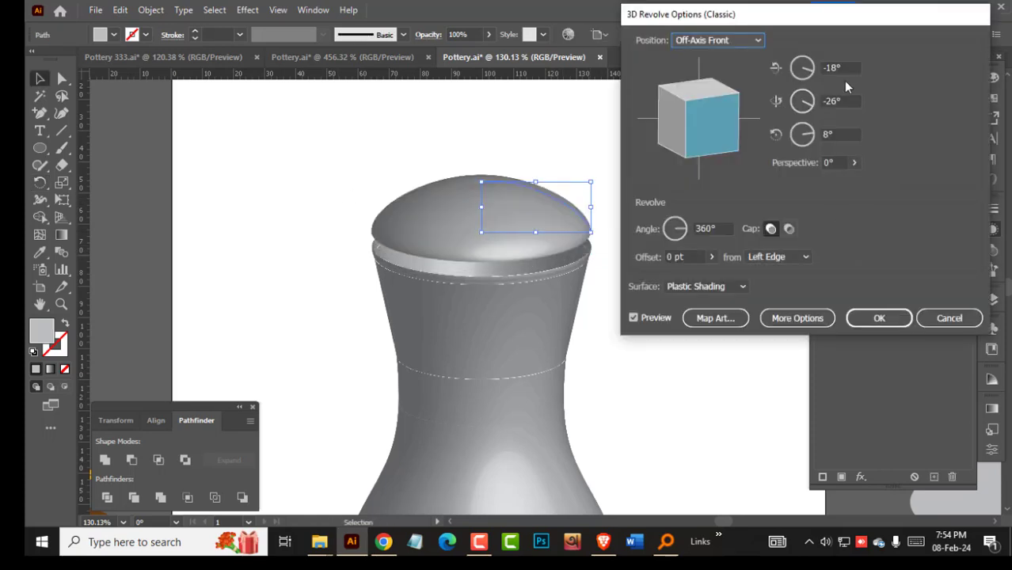
{"action": "left_click_drag", "start_coordinate": [846, 69], "coordinate": [717, 66]}
{"action": "key", "text": "Up"}
{"action": "key", "text": "Down"}
{"action": "key", "text": "Down"}
{"action": "key", "text": "Down"}
{"action": "key", "text": "Down"}
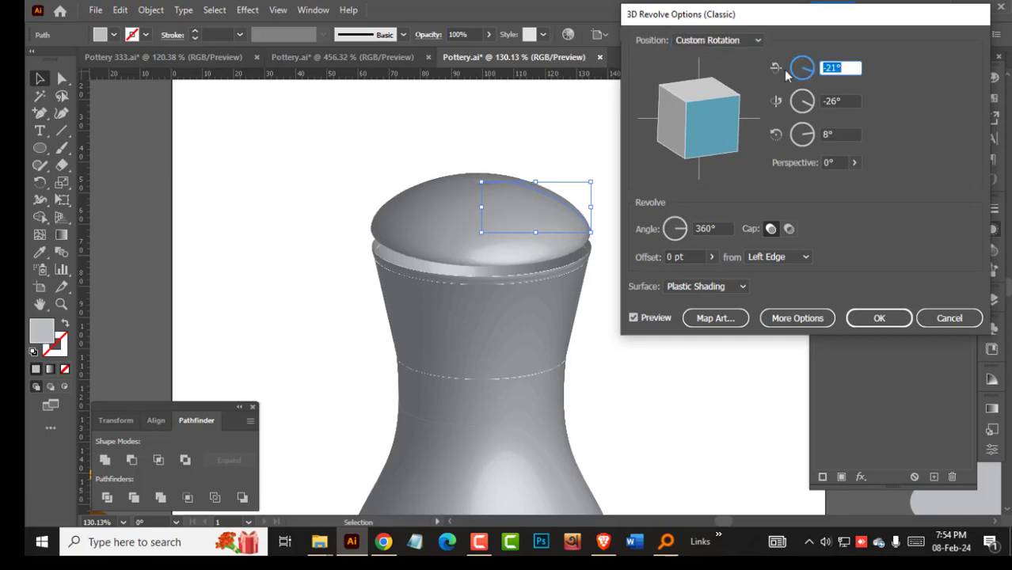
Set the lid's Y-axis rotation to -50° to tilt it open.
{"action": "key", "text": "Tab"}
{"action": "key", "text": "Down"}
{"action": "key", "text": "Down"}
{"action": "key", "text": "Down"}
{"action": "key", "text": "Down"}
{"action": "key", "text": "Down"}
{"action": "key", "text": "Down"}
{"action": "key", "text": "Down"}
{"action": "key", "text": "Down"}
{"action": "key", "text": "Down"}
{"action": "key", "text": "Down"}
{"action": "key", "text": "Down"}
{"action": "key", "text": "Down"}
{"action": "key", "text": "Down"}
{"action": "key", "text": "Down"}
{"action": "key", "text": "Down"}
{"action": "key", "text": "Down"}
{"action": "key", "text": "Down"}
{"action": "key", "text": "Down"}
{"action": "key", "text": "Down"}
{"action": "key", "text": "Down"}
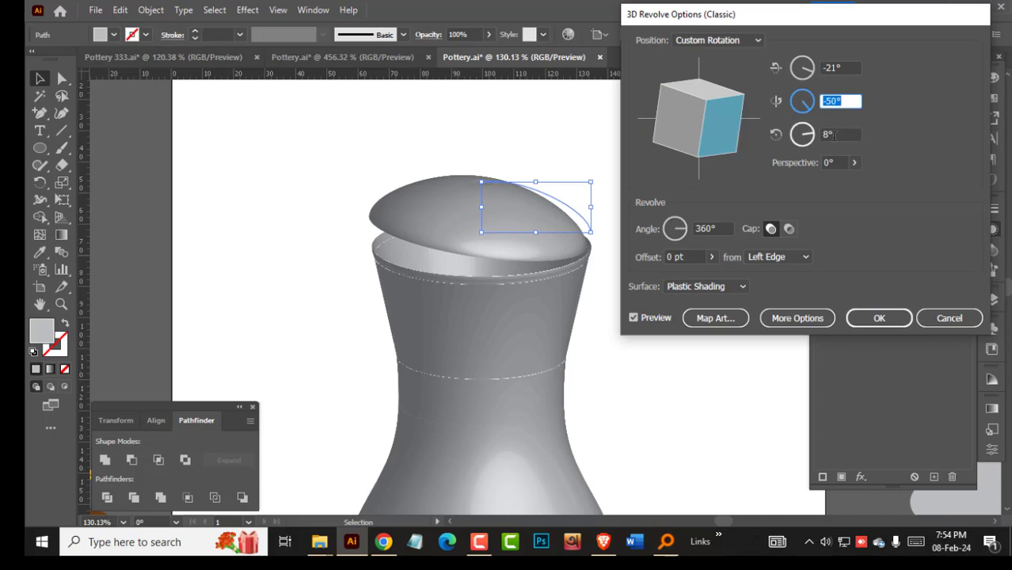
Set the lid's Z-axis rotation to 6° and apply the revolve settings.
{"action": "key", "text": "Tab"}
{"action": "key", "text": "Down"}
{"action": "key", "text": "Down"}
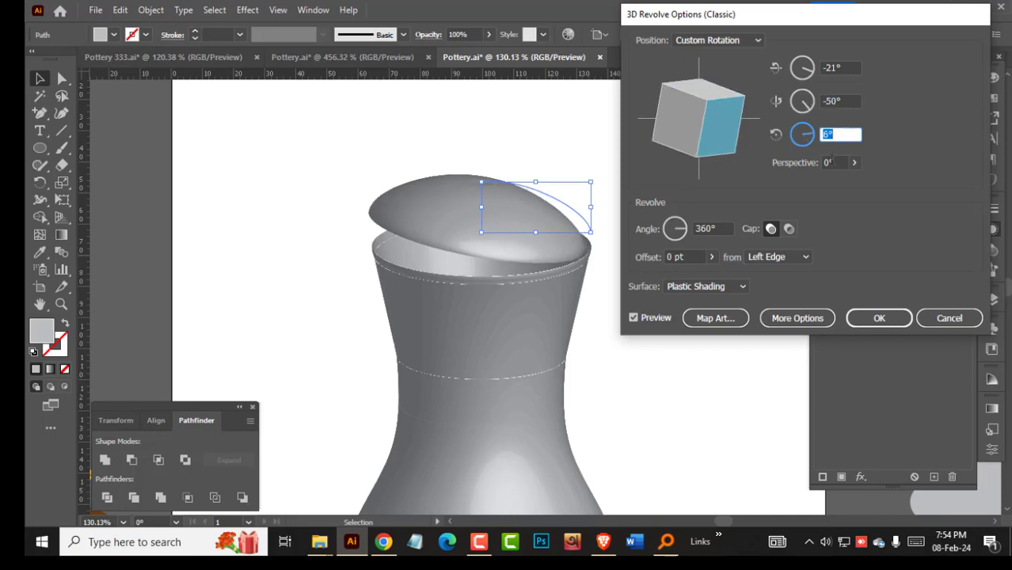
{"action": "key", "text": "Tab"}
{"action": "key", "text": "Up"}
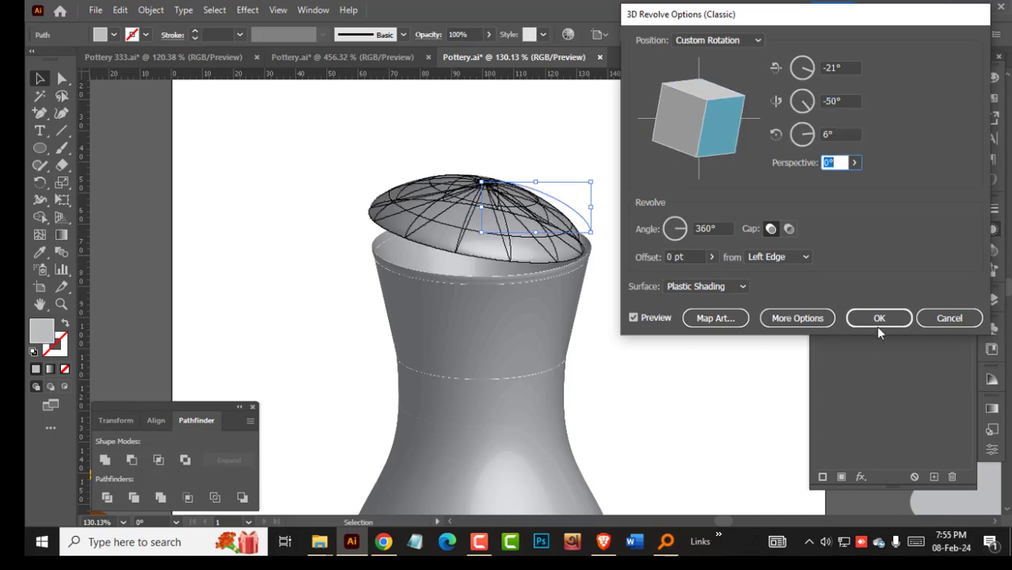
{"action": "left_click", "coordinate": [877, 326]}
{"action": "scroll", "coordinate": [628, 339], "scroll_direction": "down", "scroll_amount": 4}
{"action": "scroll", "coordinate": [569, 255], "scroll_direction": "up", "scroll_amount": 6}
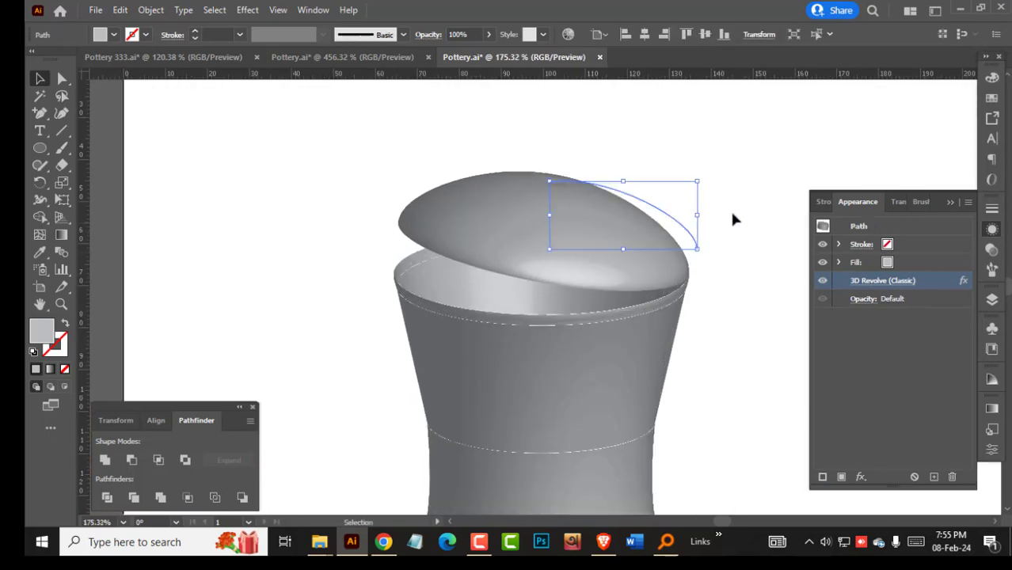
{"action": "left_click", "coordinate": [732, 218]}
{"action": "left_click_drag", "start_coordinate": [561, 212], "coordinate": [444, 303]}
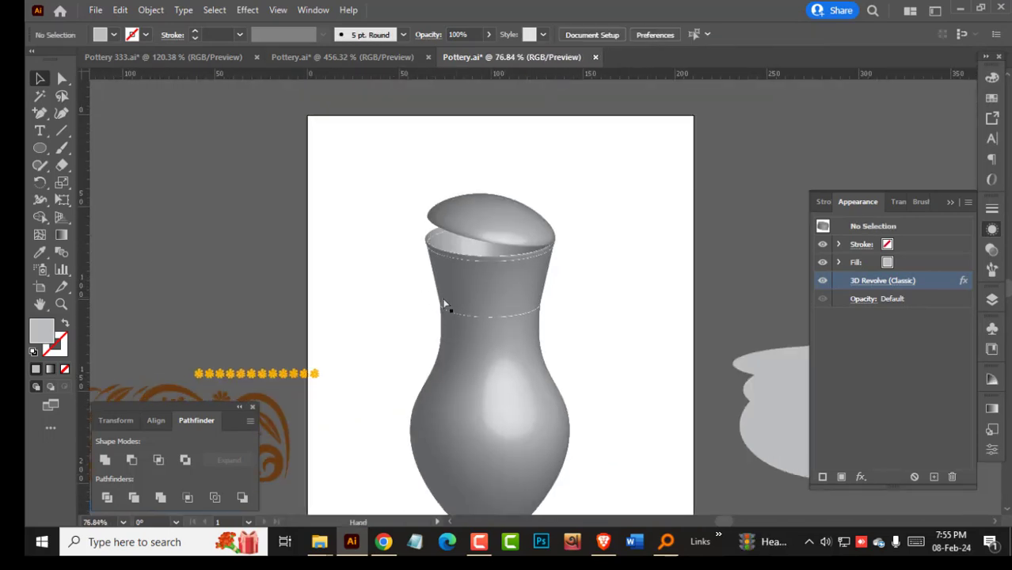
Try to narrow the vase's neck by moving its profile anchor inward, and undo the move.
{"action": "left_click", "coordinate": [538, 329]}
{"action": "left_click", "coordinate": [475, 334]}
{"action": "left_click_drag", "start_coordinate": [542, 295], "coordinate": [545, 219]}
{"action": "left_click", "coordinate": [571, 352]}
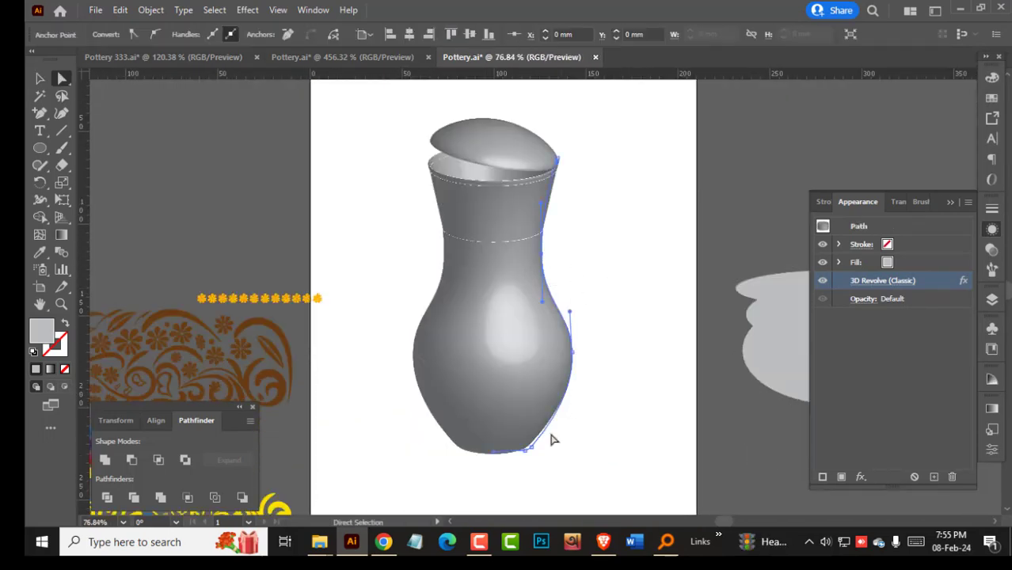
{"action": "left_click", "coordinate": [541, 257]}
{"action": "left_click_drag", "start_coordinate": [543, 260], "coordinate": [539, 261]}
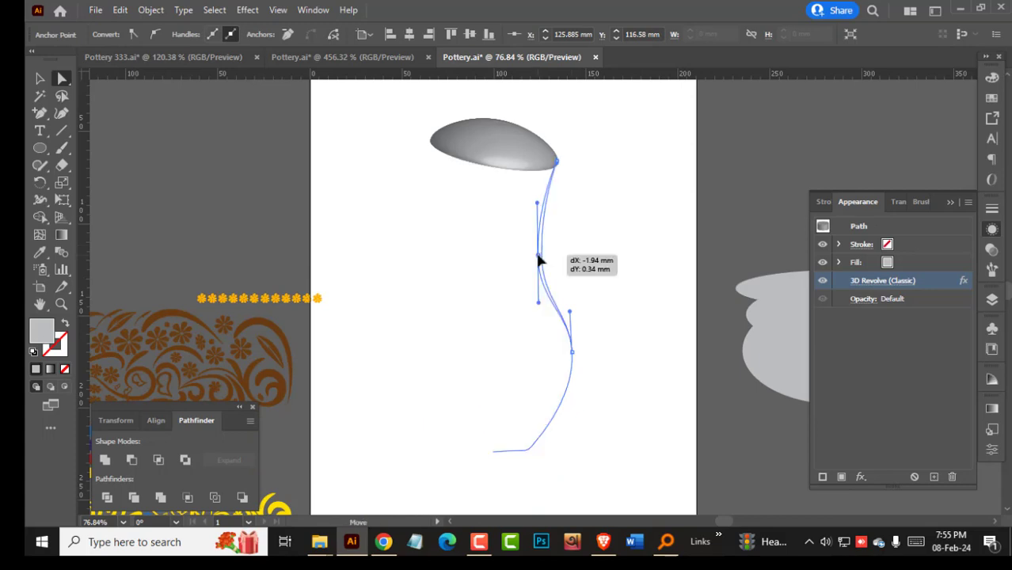
{"action": "left_click", "coordinate": [610, 261]}
{"action": "key", "text": "ctrl+z"}
{"action": "left_click", "coordinate": [610, 269]}
{"action": "left_click_drag", "start_coordinate": [602, 293], "coordinate": [555, 314]}
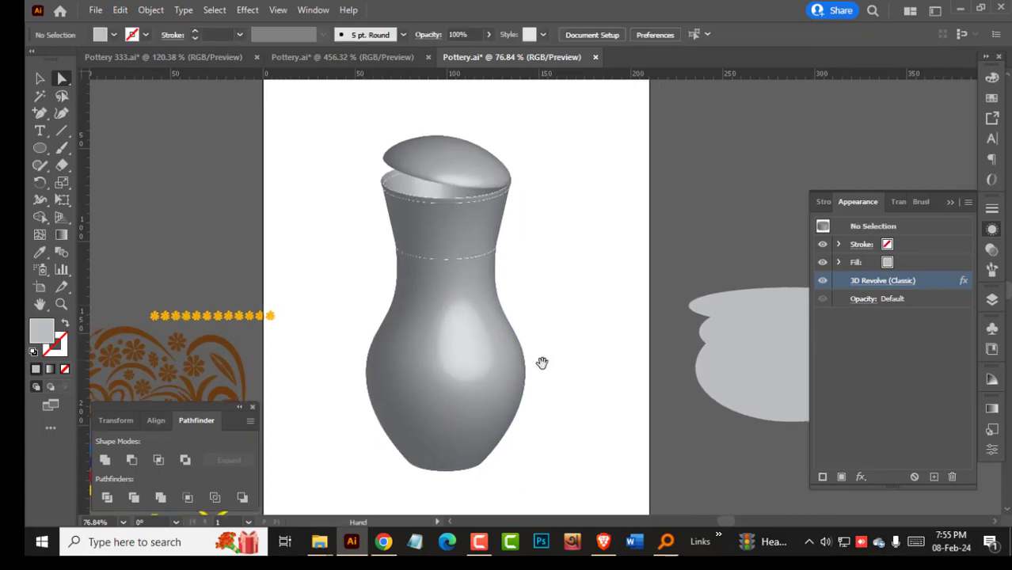
Try to widen the vase body with the Free Transform tool.
{"action": "left_click", "coordinate": [526, 373]}
{"action": "left_click", "coordinate": [552, 353]}
{"action": "key", "text": "v"}
{"action": "left_click", "coordinate": [506, 348]}
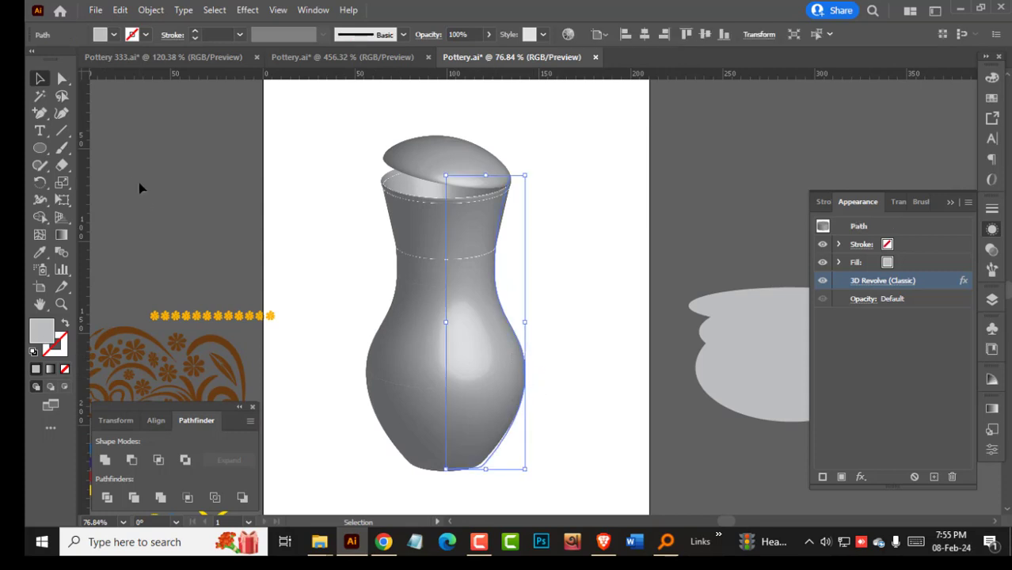
{"action": "left_click", "coordinate": [62, 184]}
{"action": "left_click", "coordinate": [64, 200]}
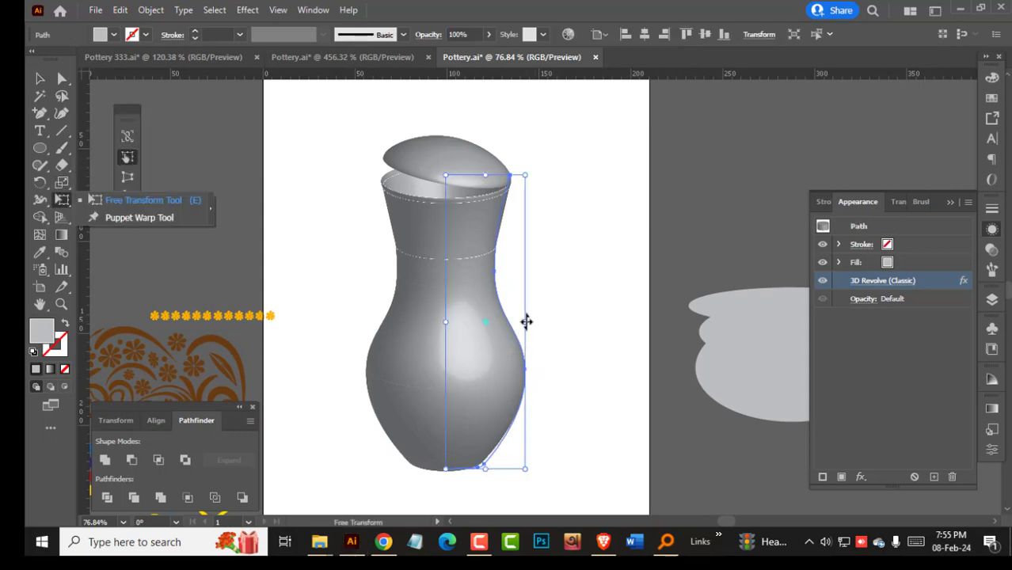
{"action": "left_click_drag", "start_coordinate": [526, 320], "coordinate": [532, 322]}
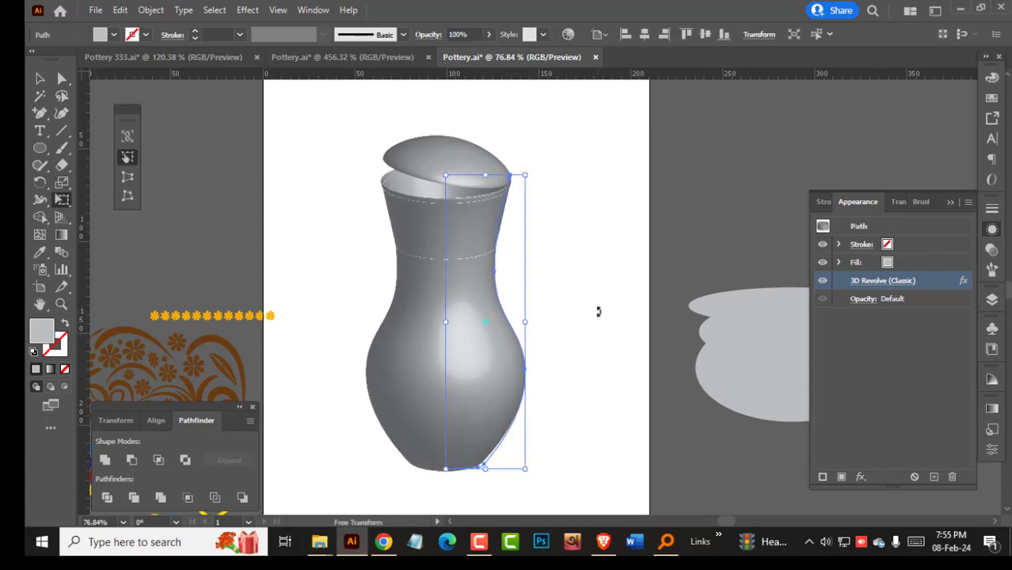
{"action": "key", "text": "v"}
{"action": "left_click", "coordinate": [597, 302]}
Show the lighting options of the vase's 3D Revolve effect and move the light toward the middle of the sphere.
{"action": "left_click_drag", "start_coordinate": [595, 295], "coordinate": [514, 315]}
{"action": "left_click", "coordinate": [469, 321]}
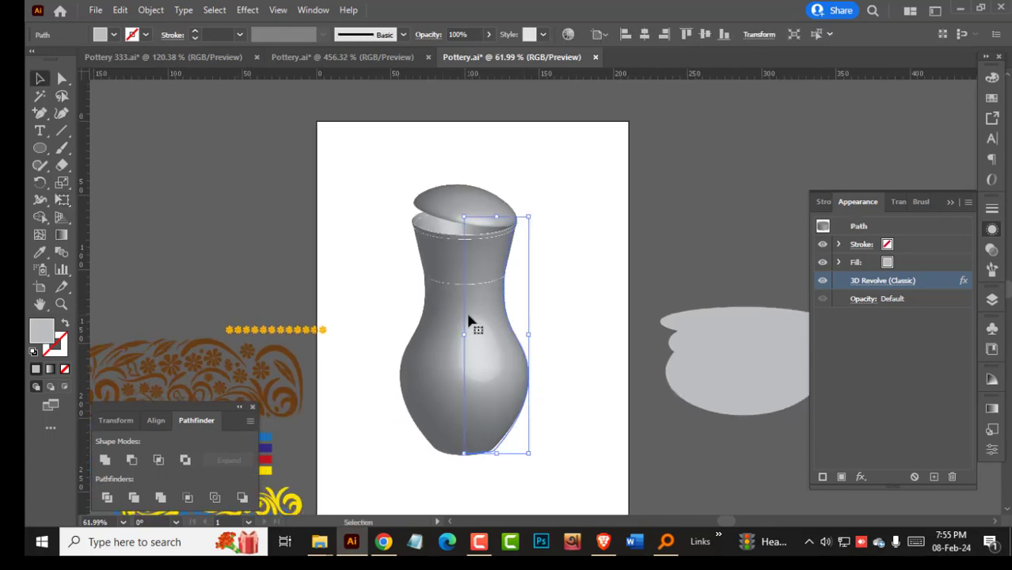
{"action": "left_click", "coordinate": [857, 284]}
{"action": "left_click", "coordinate": [795, 317]}
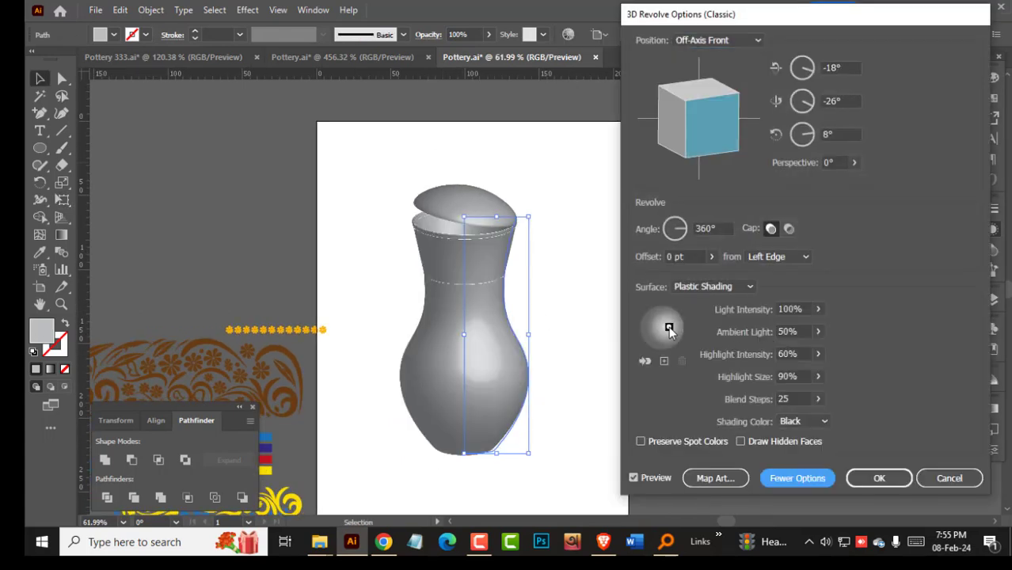
{"action": "left_click_drag", "start_coordinate": [671, 331], "coordinate": [665, 333]}
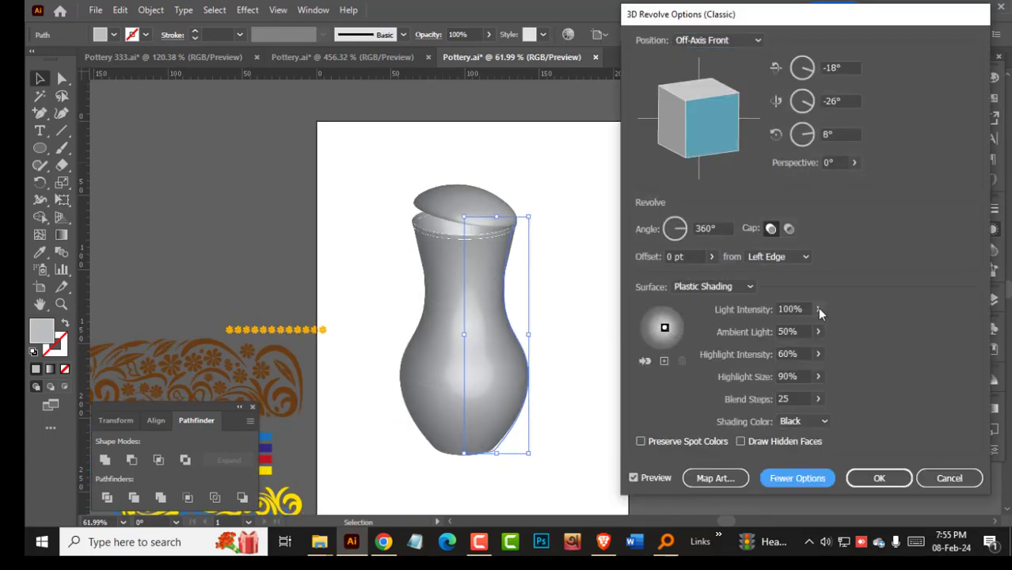
Set the vase's light intensity to 73% and its blend steps to 57.
{"action": "left_click_drag", "start_coordinate": [820, 311], "coordinate": [802, 331]}
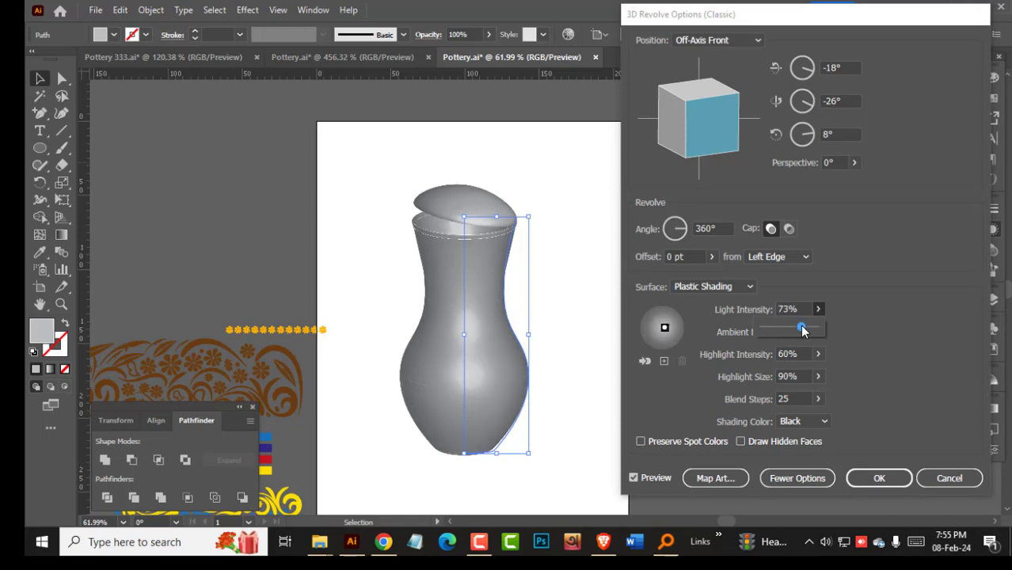
{"action": "left_click", "coordinate": [816, 400]}
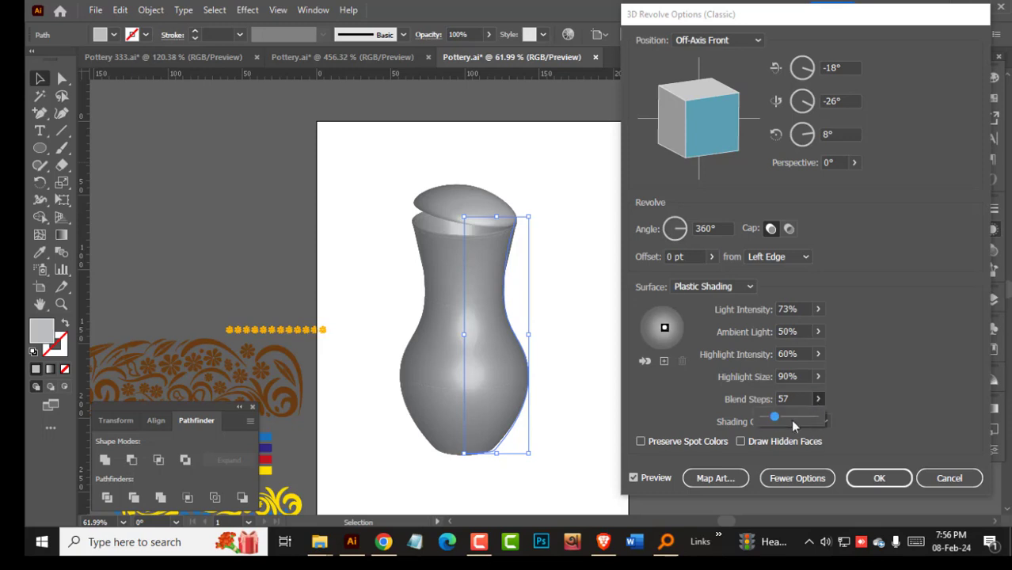
{"action": "left_click", "coordinate": [822, 420]}
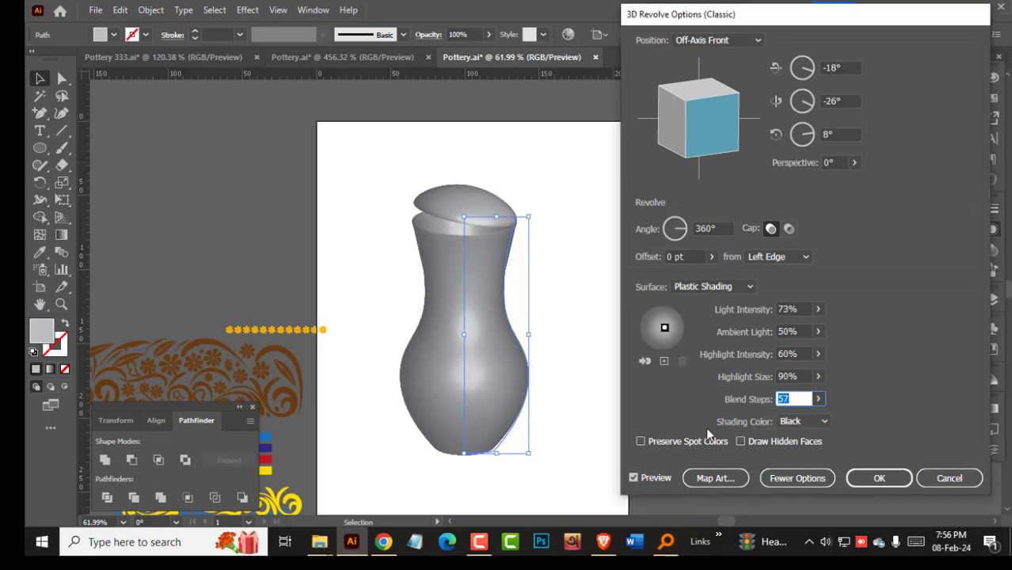
Open the vase's artwork mapping, try the striped New Symbol on surface 1, and clear it from that surface.
{"action": "left_click", "coordinate": [818, 472]}
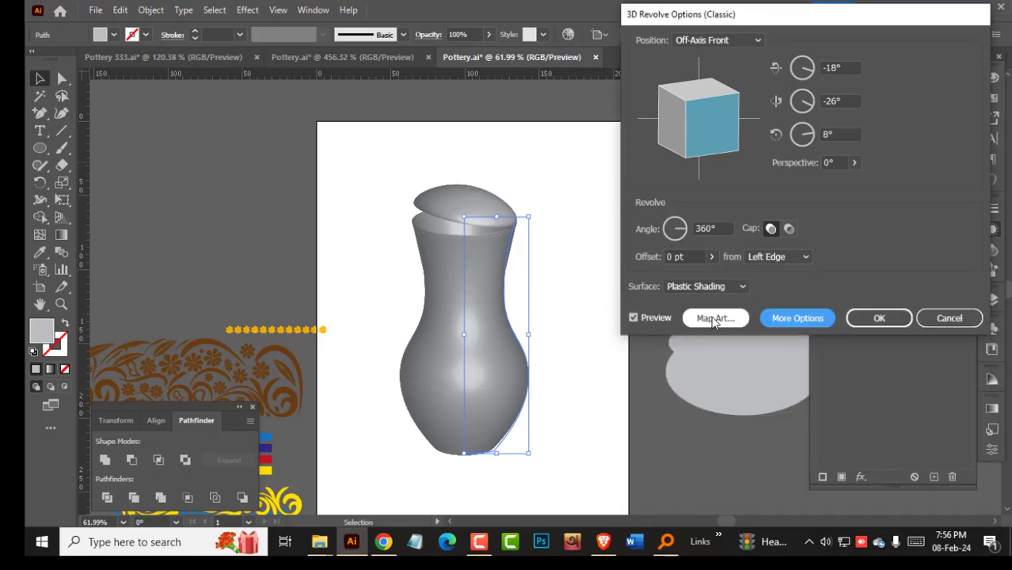
{"action": "left_click", "coordinate": [713, 319]}
{"action": "left_click", "coordinate": [720, 40]}
{"action": "left_click", "coordinate": [708, 171]}
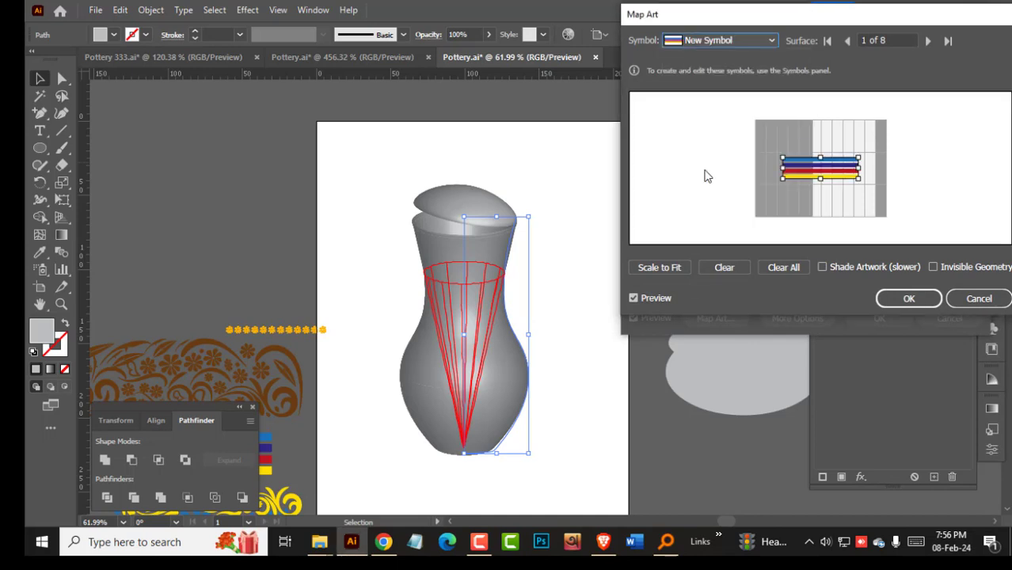
{"action": "left_click", "coordinate": [722, 267]}
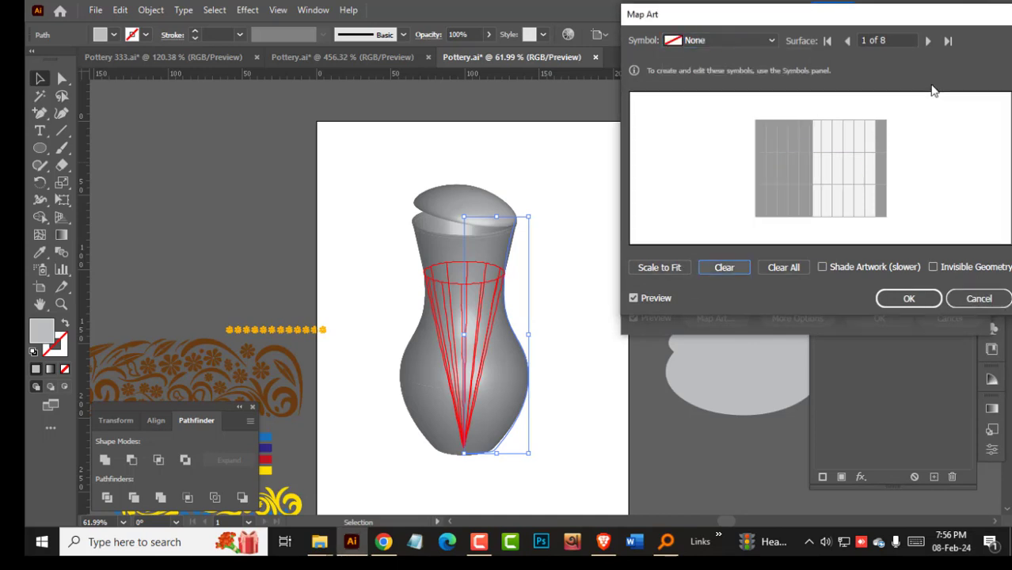
Map the striped New Symbol onto surface 3 of the vase and stretch it across the shaded width of that surface.
{"action": "left_click", "coordinate": [926, 42]}
{"action": "left_click", "coordinate": [925, 43]}
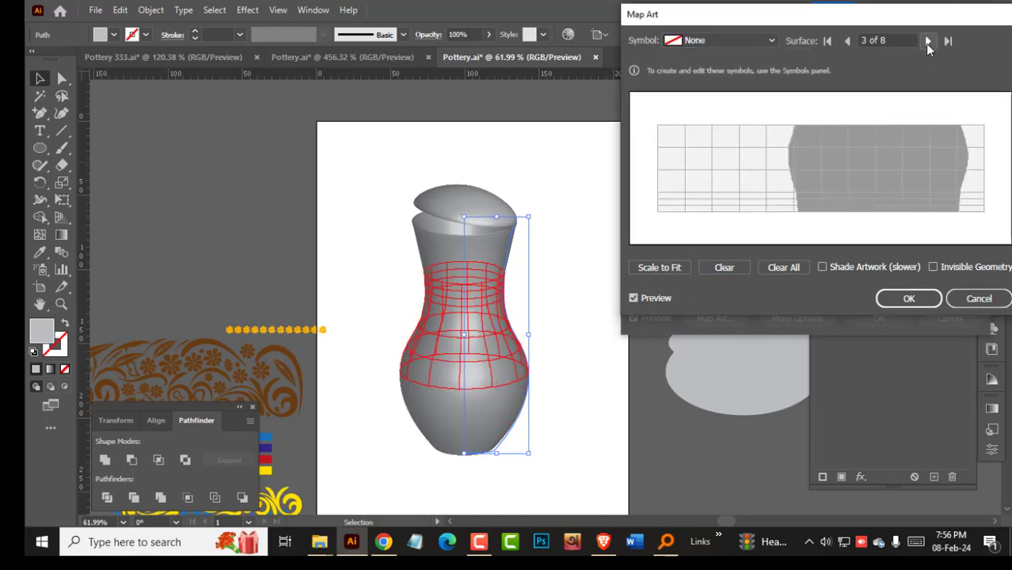
{"action": "left_click", "coordinate": [771, 40]}
{"action": "left_click", "coordinate": [704, 173]}
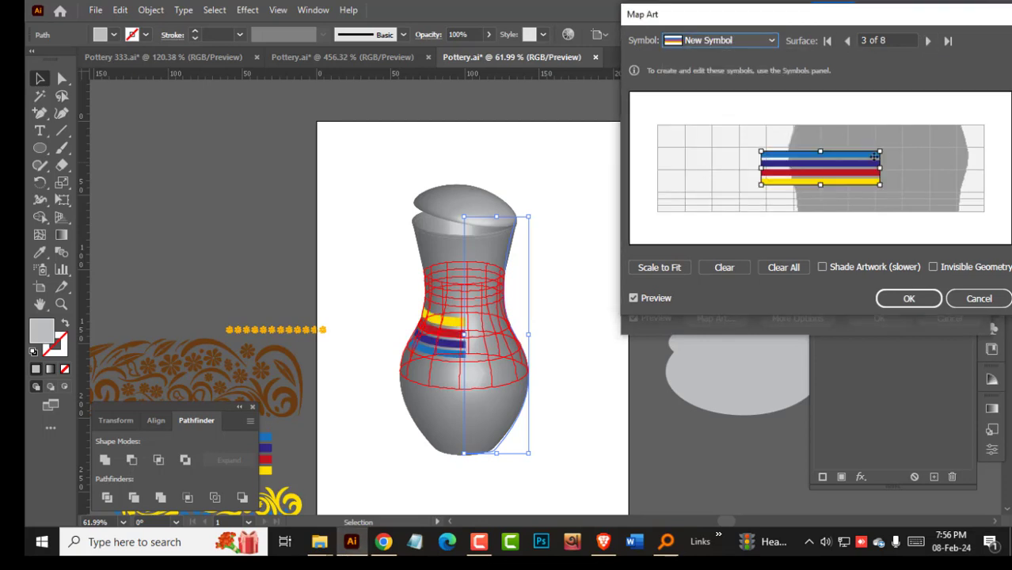
{"action": "left_click_drag", "start_coordinate": [884, 168], "coordinate": [978, 167]}
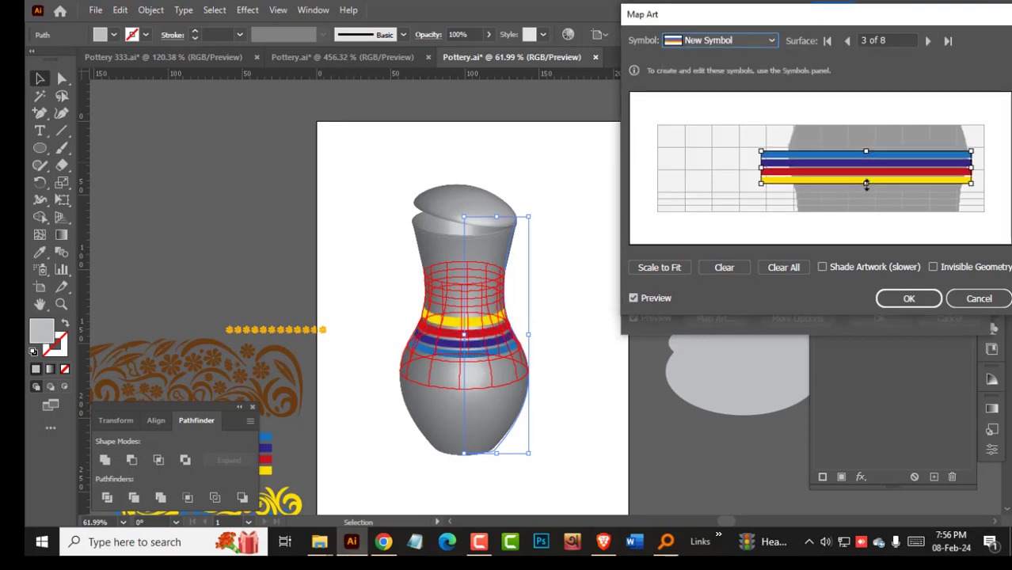
{"action": "left_click_drag", "start_coordinate": [757, 168], "coordinate": [766, 168]}
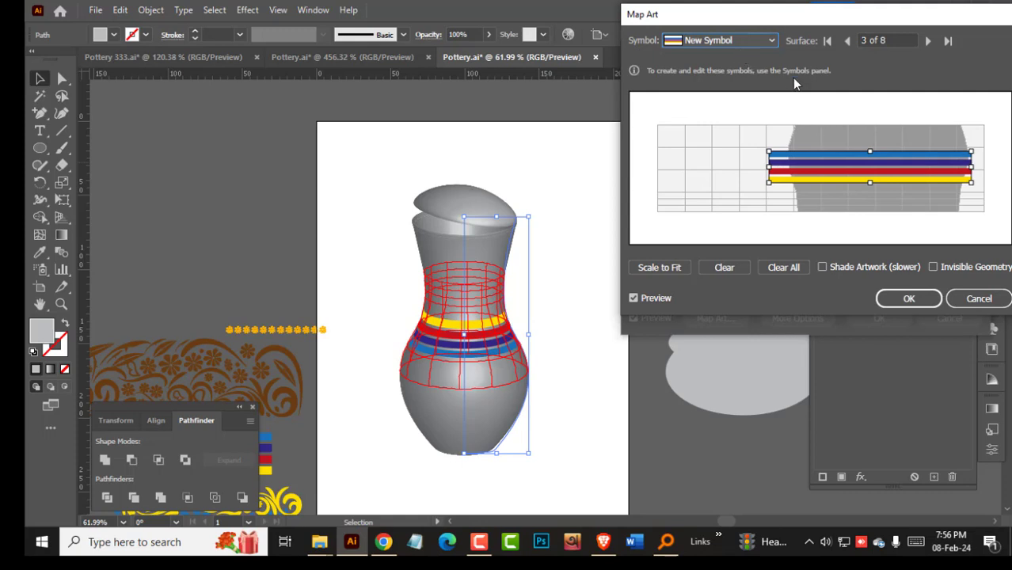
Try mapping the flower band New Symbol 4 onto surface 7, widened and heightened, and clear it.
{"action": "left_click", "coordinate": [928, 40]}
{"action": "left_click", "coordinate": [927, 41]}
{"action": "left_click", "coordinate": [928, 41]}
{"action": "left_click", "coordinate": [928, 40]}
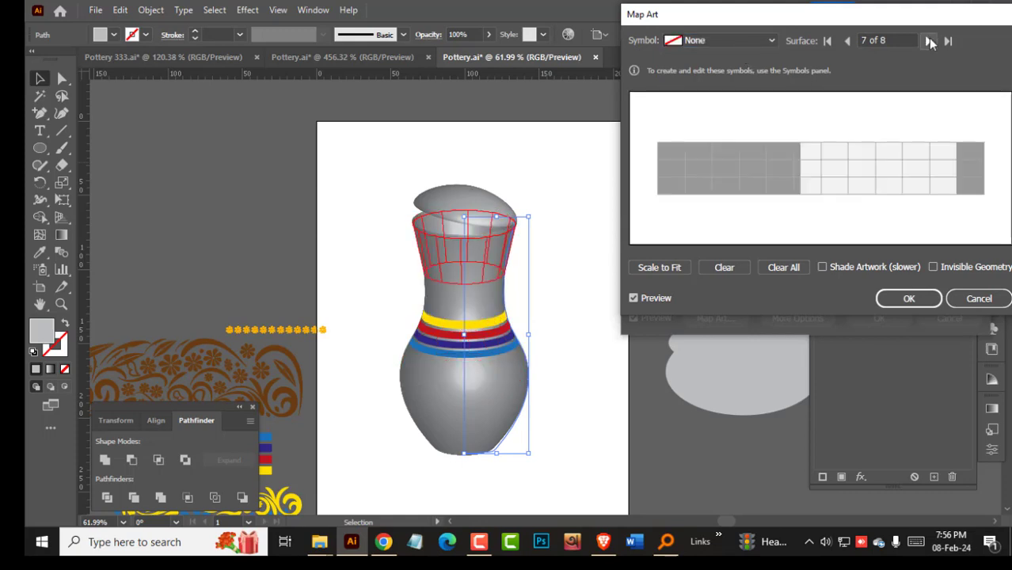
{"action": "left_click", "coordinate": [751, 44]}
{"action": "left_click", "coordinate": [729, 233]}
{"action": "left_click_drag", "start_coordinate": [872, 168], "coordinate": [967, 168]}
{"action": "left_click_drag", "start_coordinate": [868, 174], "coordinate": [869, 184]}
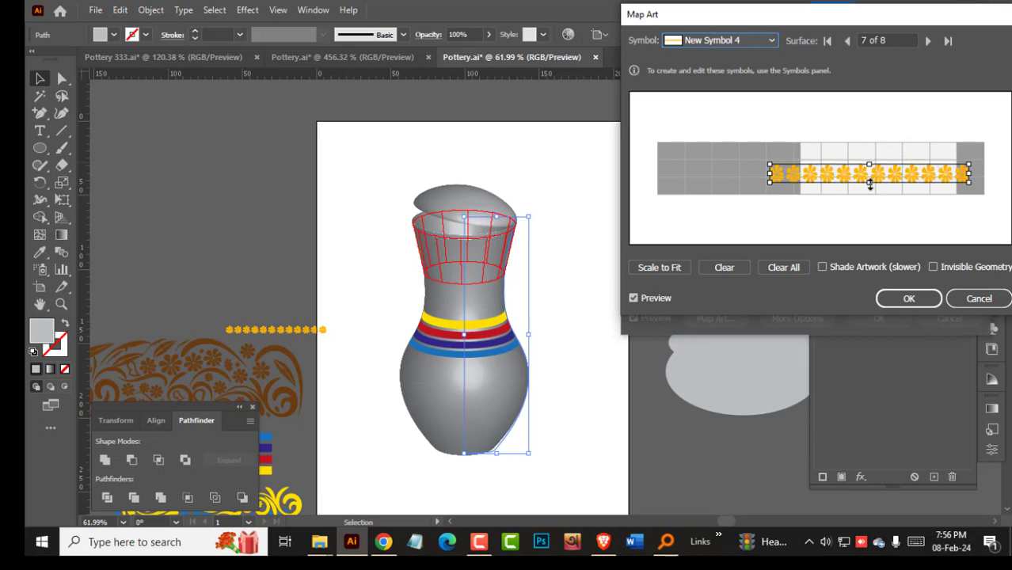
{"action": "left_click", "coordinate": [725, 269]}
Map the striped New Symbol onto surface 8 around the vase's upper neck and widen it past the shaded area.
{"action": "left_click", "coordinate": [927, 40]}
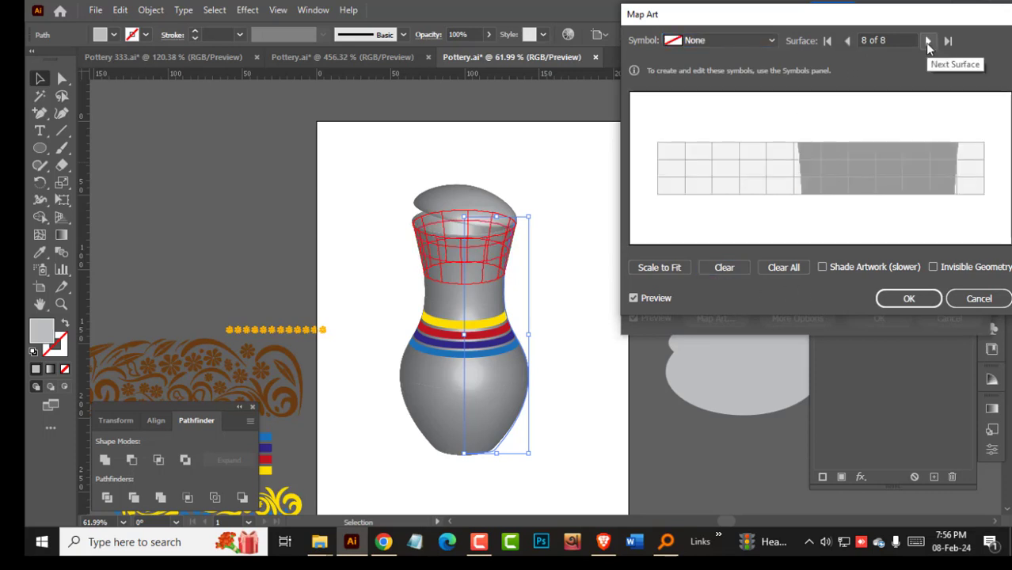
{"action": "left_click", "coordinate": [751, 42]}
{"action": "left_click", "coordinate": [715, 175]}
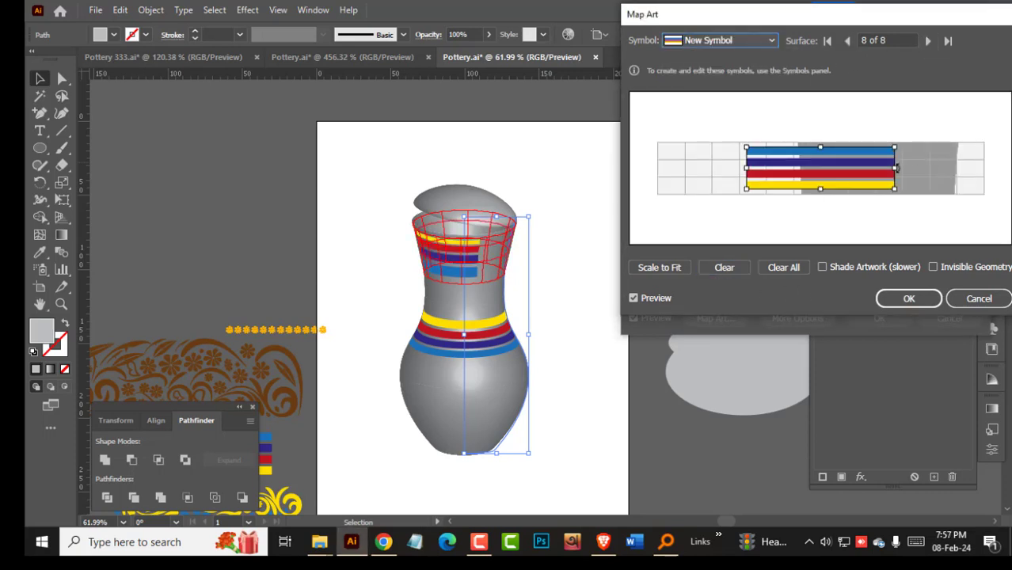
{"action": "left_click_drag", "start_coordinate": [896, 168], "coordinate": [973, 169]}
Map the flower band New Symbol 4 onto surface 2, widen it, and shift it to sit near the vase's base.
{"action": "left_click", "coordinate": [927, 40]}
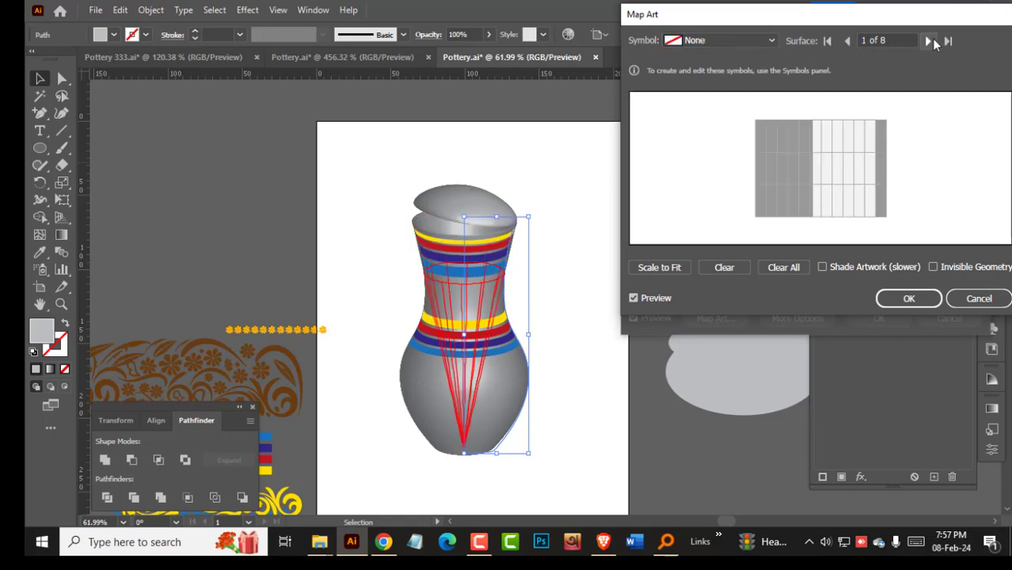
{"action": "left_click", "coordinate": [928, 40]}
{"action": "left_click", "coordinate": [736, 40]}
{"action": "left_click", "coordinate": [712, 231]}
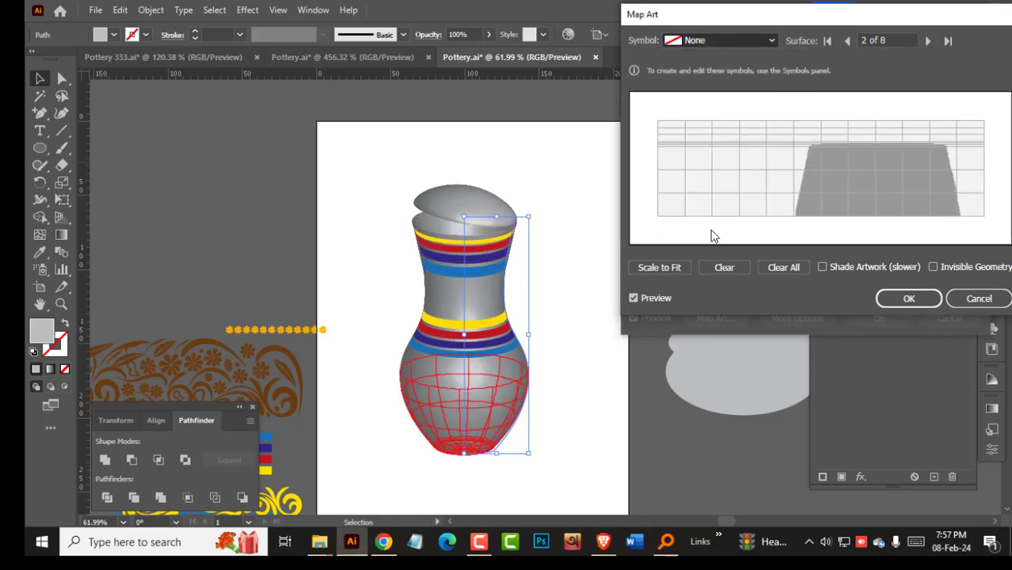
{"action": "left_click_drag", "start_coordinate": [865, 169], "coordinate": [966, 168]}
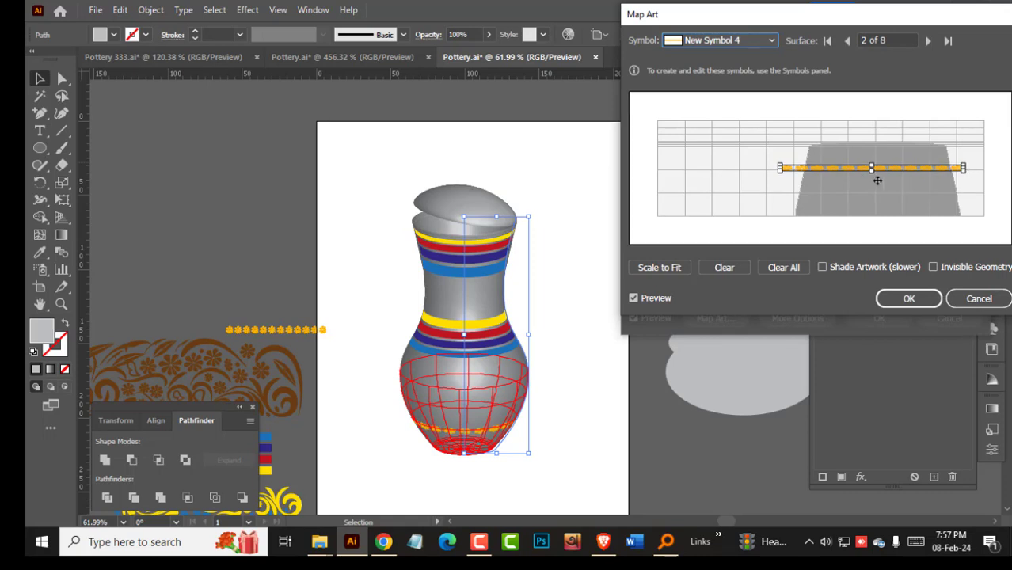
{"action": "left_click_drag", "start_coordinate": [873, 173], "coordinate": [904, 159]}
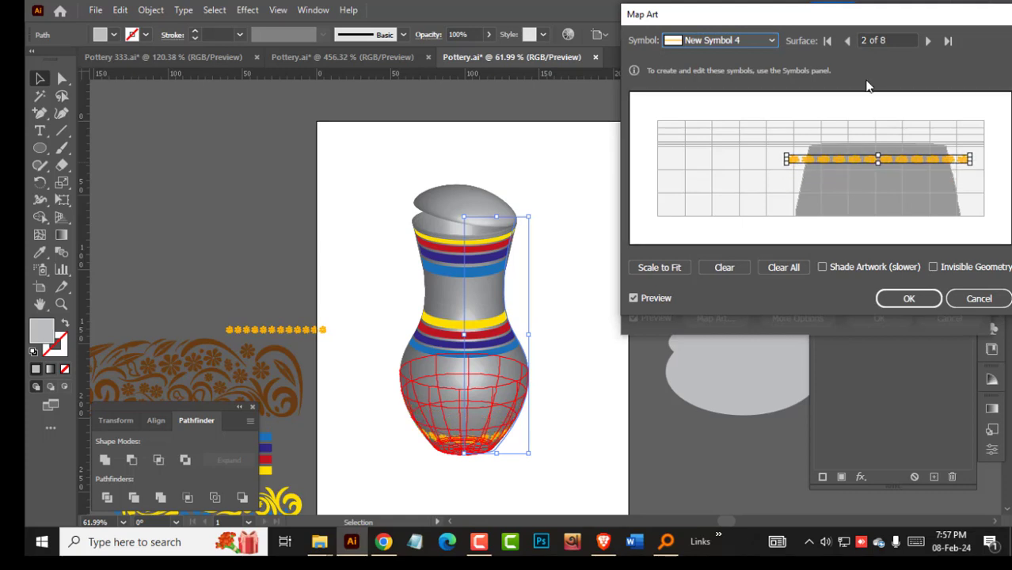
Go through the vase's remaining surfaces and apply the mapped artwork to the revolve effect.
{"action": "left_click", "coordinate": [928, 41]}
{"action": "left_click", "coordinate": [928, 41]}
{"action": "left_click", "coordinate": [928, 41]}
{"action": "left_click", "coordinate": [928, 41]}
{"action": "left_click", "coordinate": [928, 41]}
{"action": "left_click", "coordinate": [928, 41]}
{"action": "left_click", "coordinate": [927, 41]}
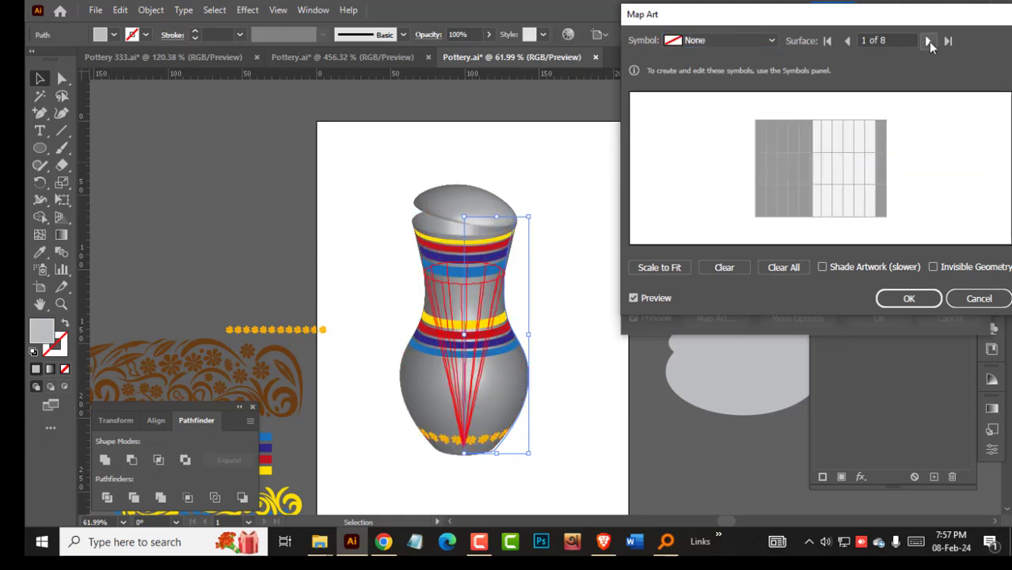
{"action": "left_click", "coordinate": [922, 305]}
{"action": "left_click", "coordinate": [877, 317]}
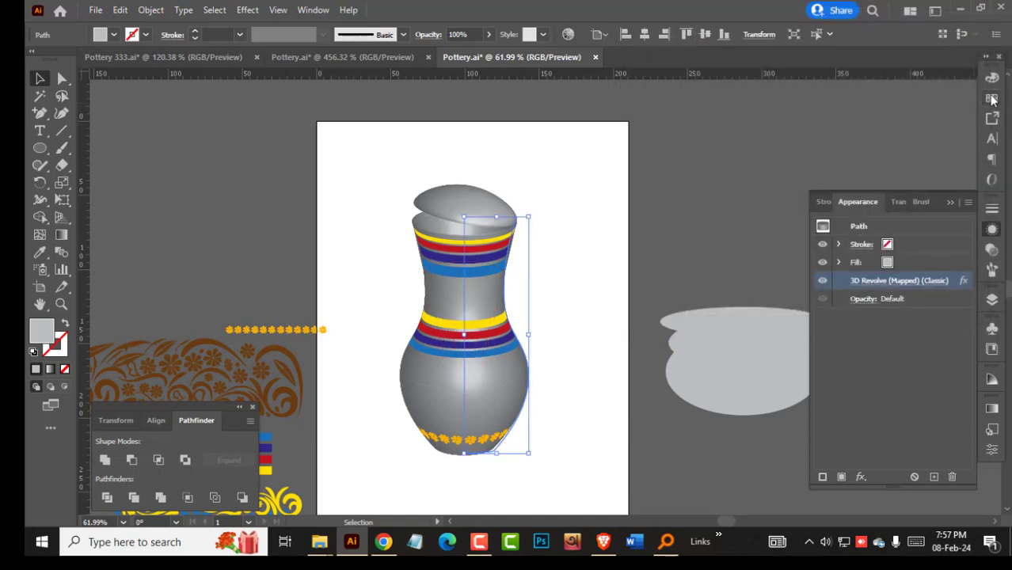
Try several brown swatches as the vase's fill, ending with C=55 M=60 Y=65 K=40.
{"action": "left_click", "coordinate": [992, 98]}
{"action": "left_click", "coordinate": [890, 140]}
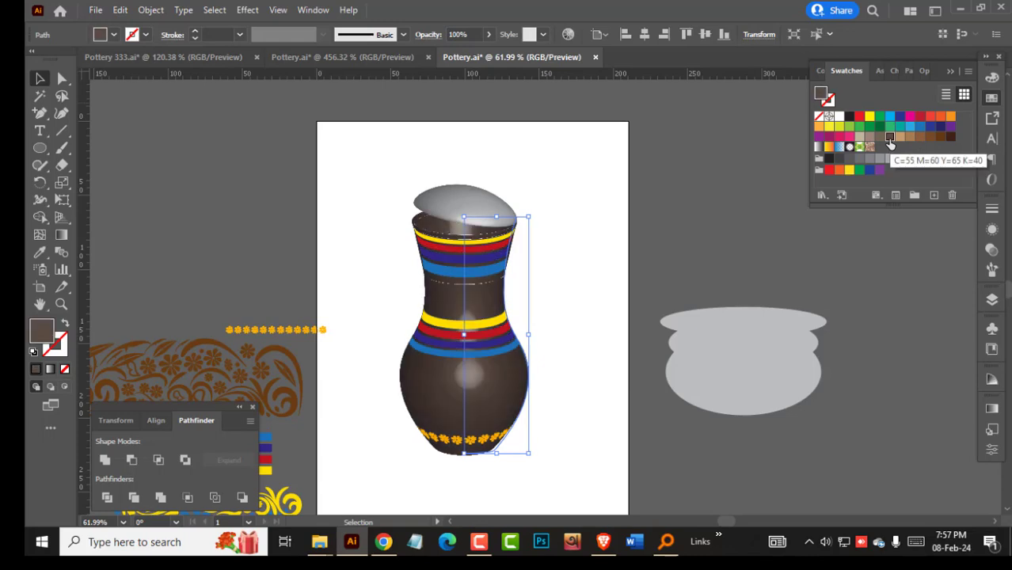
{"action": "left_click_drag", "start_coordinate": [467, 346], "coordinate": [532, 348]}
{"action": "left_click", "coordinate": [879, 139]}
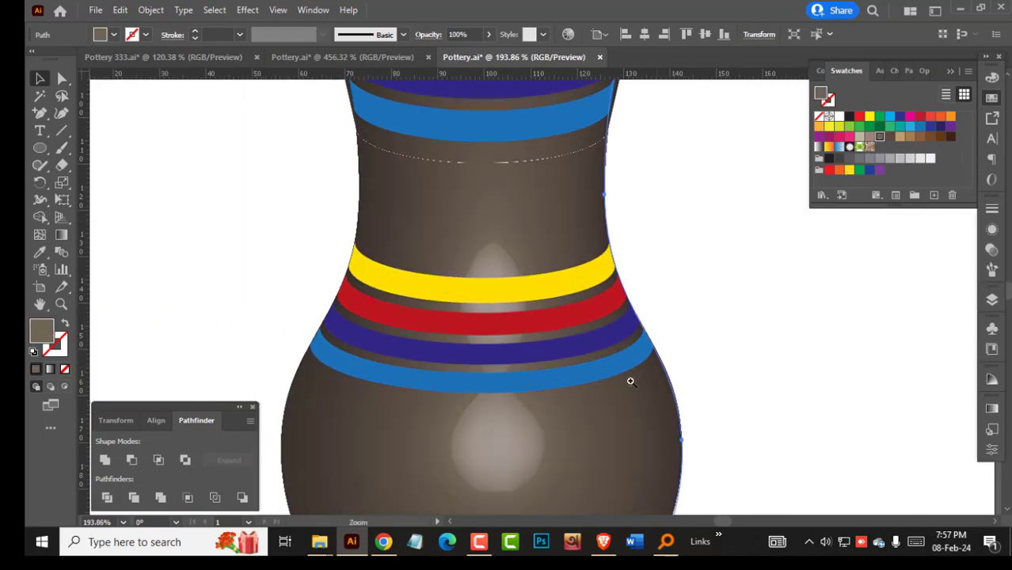
{"action": "key", "text": "ctrl+0"}
{"action": "left_click", "coordinate": [938, 140]}
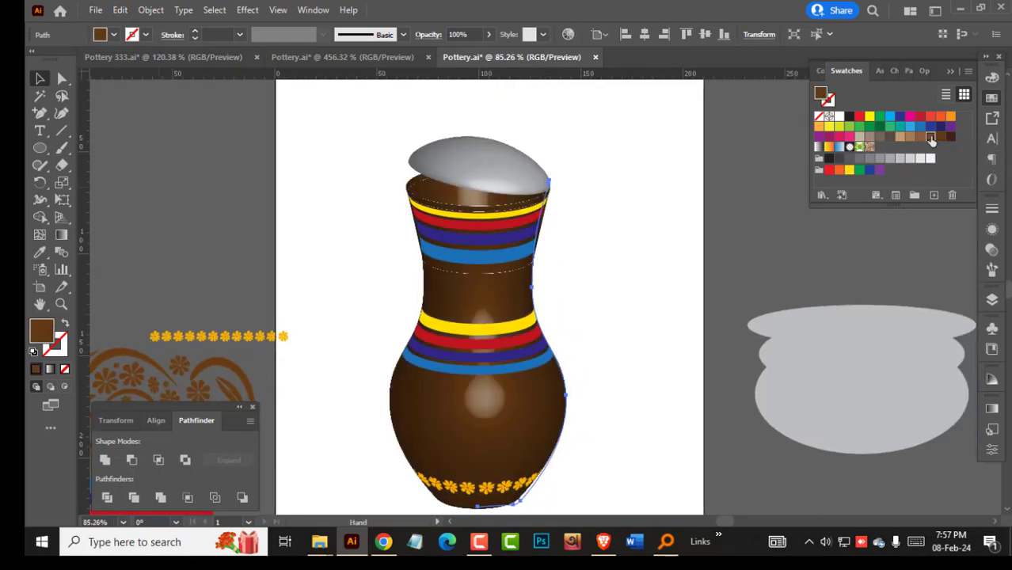
{"action": "left_click", "coordinate": [931, 138]}
{"action": "left_click", "coordinate": [880, 140]}
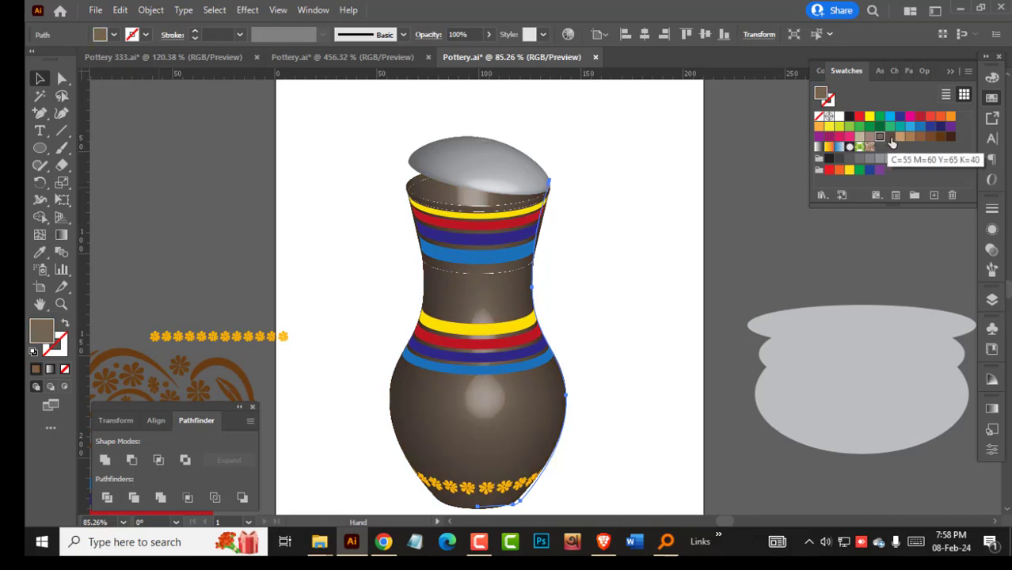
{"action": "left_click", "coordinate": [890, 138]}
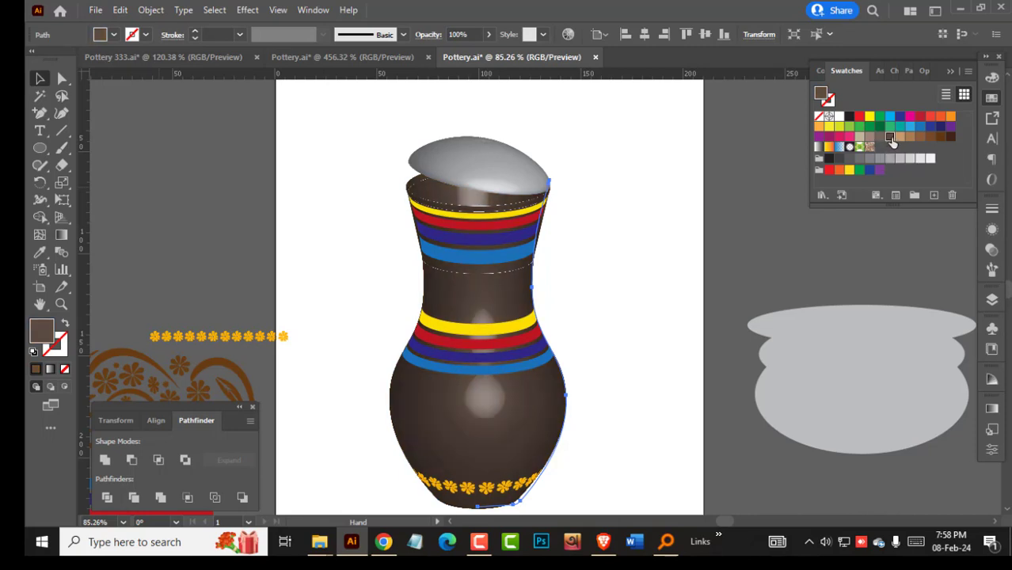
Fill the vase with the brown sampled from the floral ornament and deselect it.
{"action": "left_click", "coordinate": [39, 252]}
{"action": "left_click", "coordinate": [196, 363]}
{"action": "key", "text": "ctrl+shift+a"}
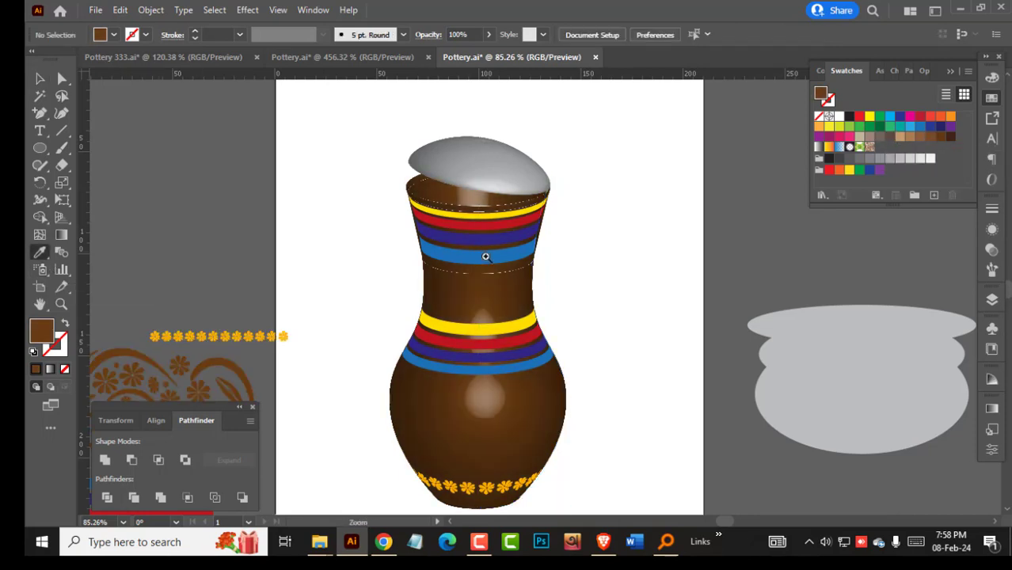
Select the brown vase and reopen the settings of its 3D Revolve effect to inspect the neck.
{"action": "left_click_drag", "start_coordinate": [480, 252], "coordinate": [485, 307]}
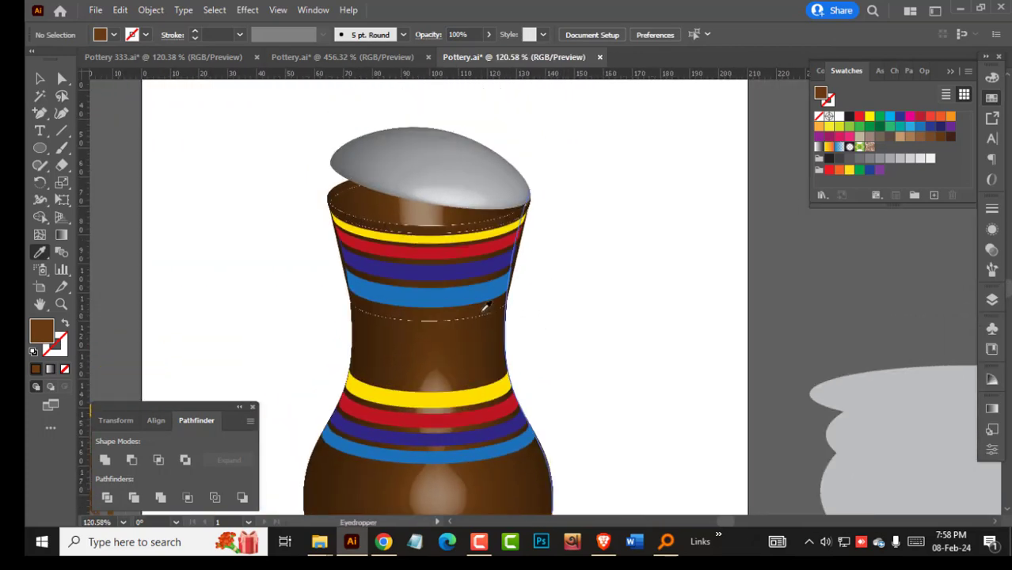
{"action": "left_click", "coordinate": [485, 307], "text": "ctrl"}
{"action": "left_click_drag", "start_coordinate": [518, 254], "coordinate": [520, 275]}
{"action": "left_click_drag", "start_coordinate": [519, 275], "coordinate": [604, 280]}
{"action": "left_click", "coordinate": [990, 230]}
{"action": "left_click", "coordinate": [905, 287]}
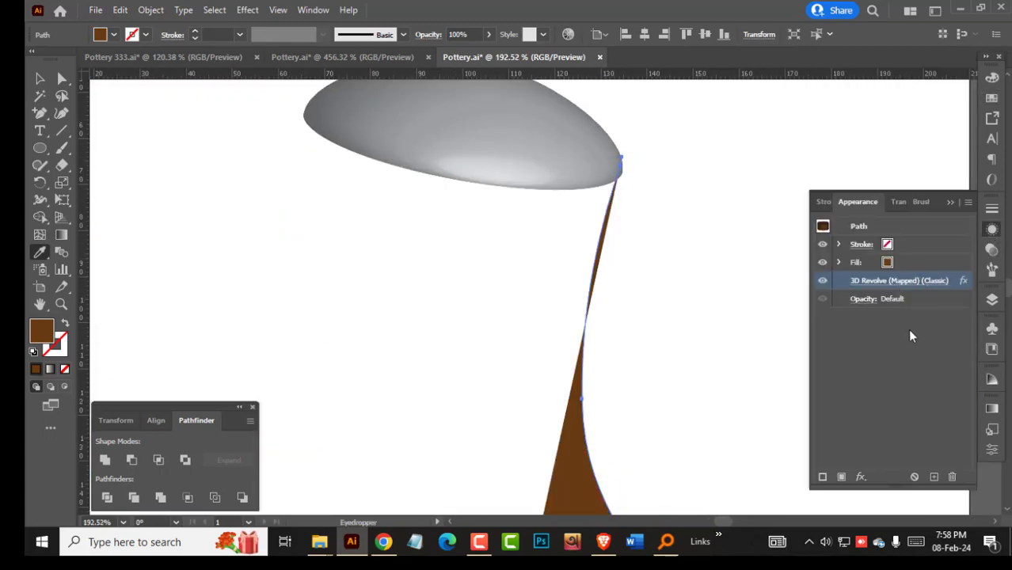
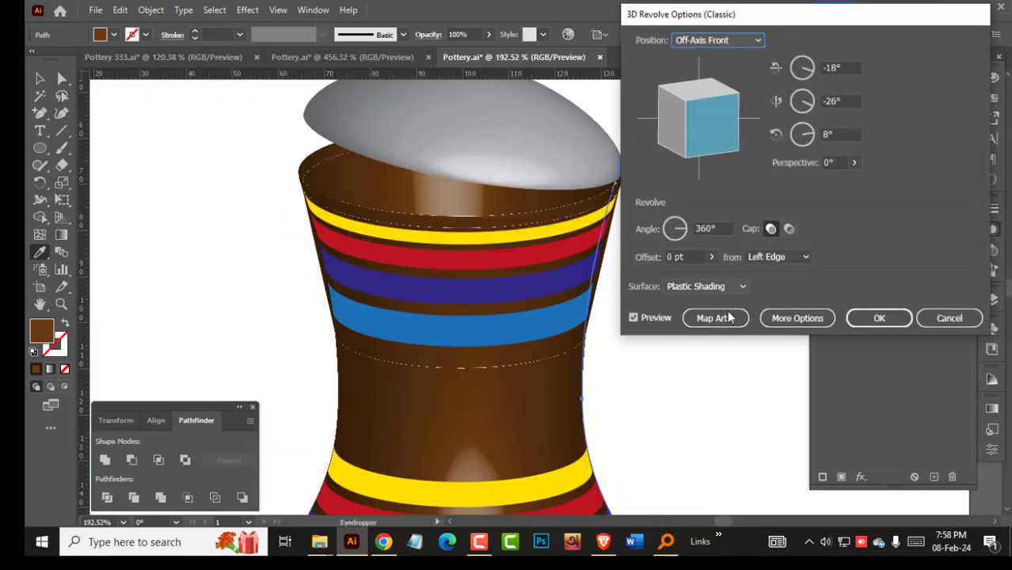
Examine the artwork mapped on the vase's surfaces up to surface 8 and close the revolve settings.
{"action": "left_click", "coordinate": [714, 318]}
{"action": "left_click", "coordinate": [924, 43]}
{"action": "left_click", "coordinate": [924, 44]}
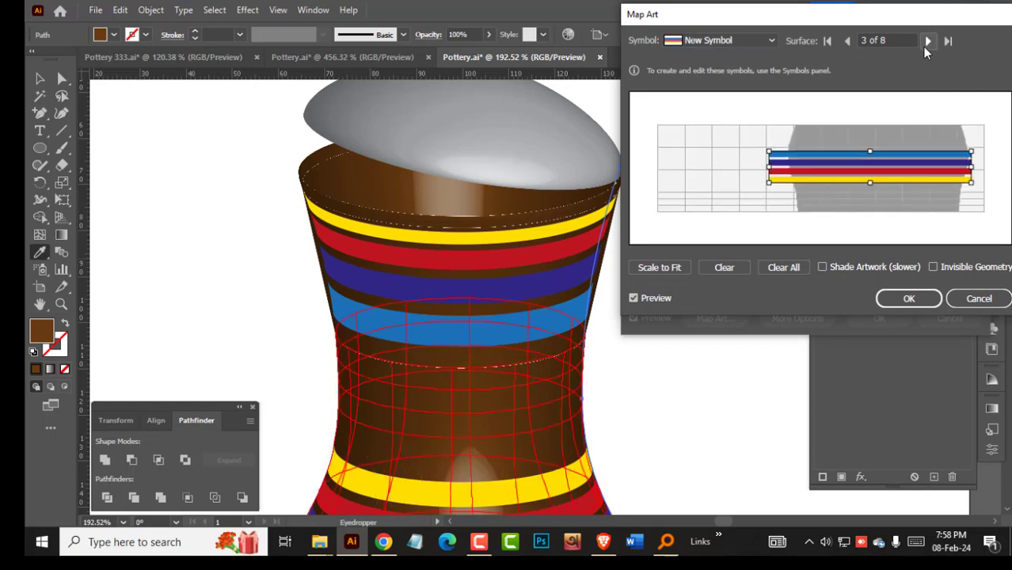
{"action": "left_click", "coordinate": [924, 44]}
{"action": "left_click", "coordinate": [925, 43]}
{"action": "left_click", "coordinate": [924, 44]}
{"action": "left_click", "coordinate": [924, 43]}
{"action": "left_click", "coordinate": [924, 43]}
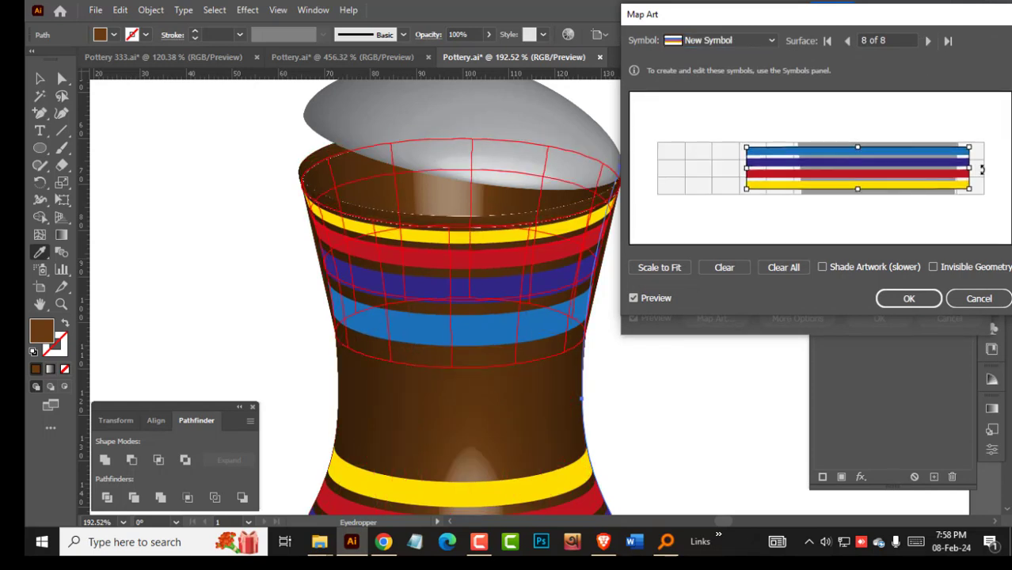
{"action": "left_click", "coordinate": [908, 299]}
{"action": "key", "text": "Return"}
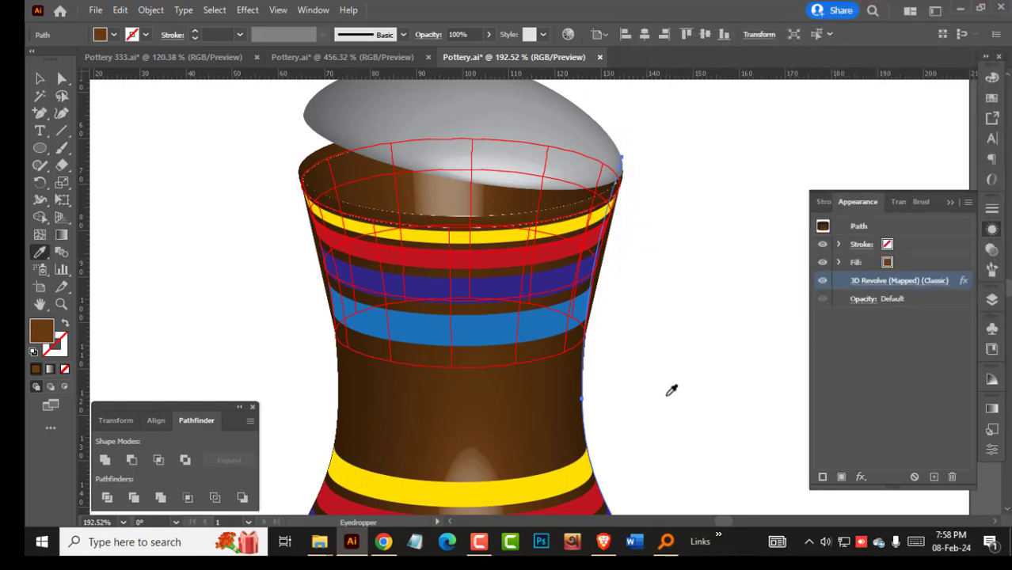
Select the tilted lid and open the artwork mapping of its 3D Revolve effect.
{"action": "left_click", "coordinate": [702, 294], "text": "ctrl"}
{"action": "scroll", "coordinate": [665, 292], "scroll_direction": "down", "scroll_amount": 3}
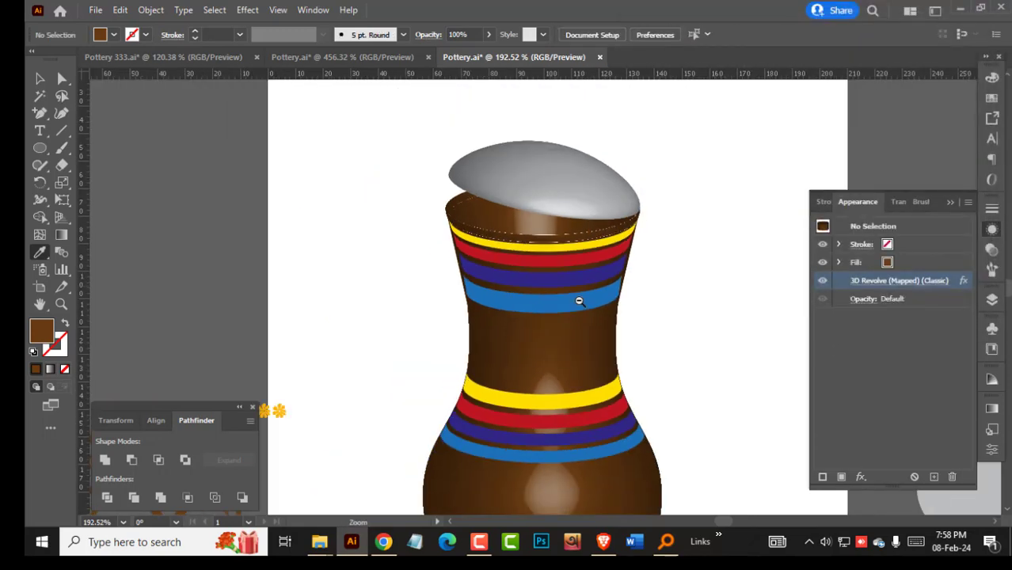
{"action": "left_click_drag", "start_coordinate": [580, 300], "coordinate": [525, 299]}
{"action": "scroll", "coordinate": [591, 302], "scroll_direction": "down", "scroll_amount": 3}
{"action": "scroll", "coordinate": [525, 299], "scroll_direction": "up", "scroll_amount": 2}
{"action": "left_click", "coordinate": [543, 188], "text": "ctrl"}
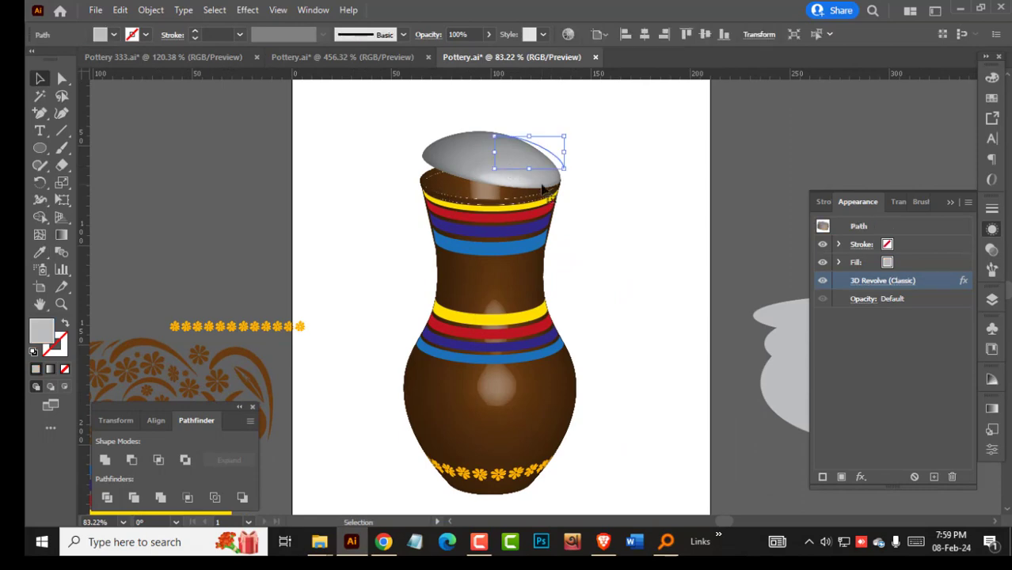
{"action": "left_click", "coordinate": [893, 280]}
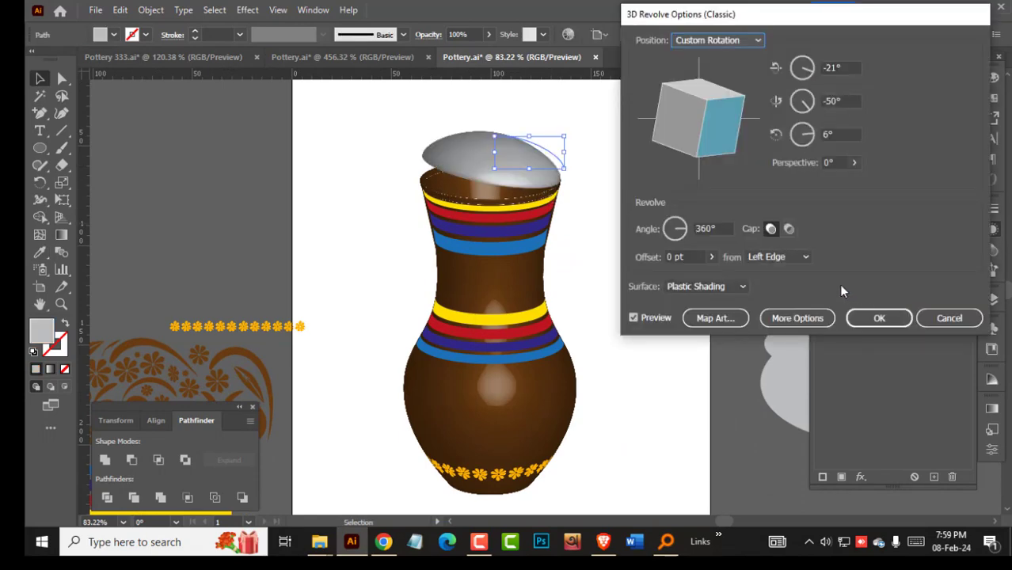
{"action": "left_click", "coordinate": [732, 317]}
Try mapping the floral New Symbol 3 onto surface 1 of the lid and clear it.
{"action": "left_click", "coordinate": [752, 40]}
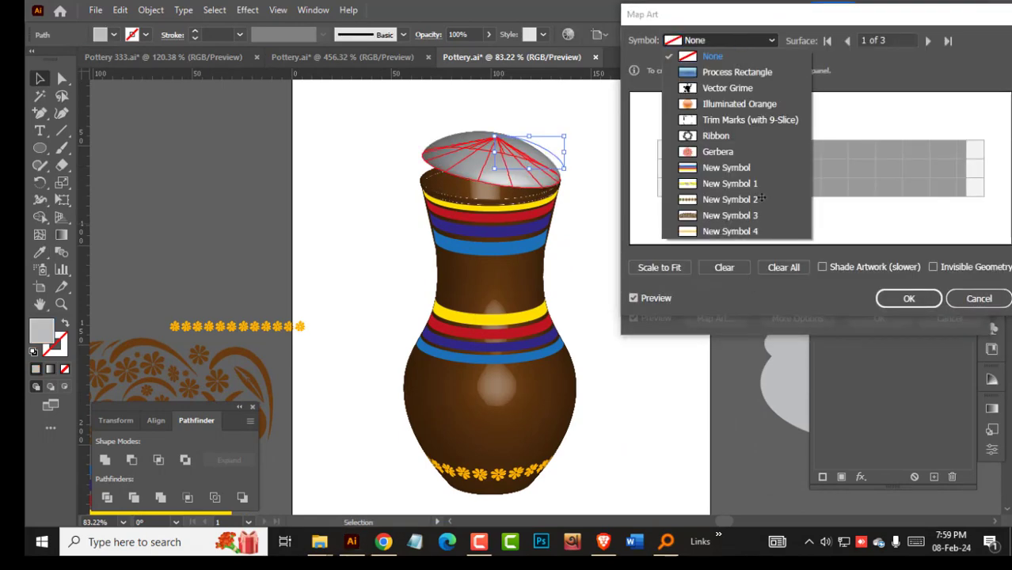
{"action": "left_click", "coordinate": [756, 215]}
{"action": "left_click", "coordinate": [723, 267]}
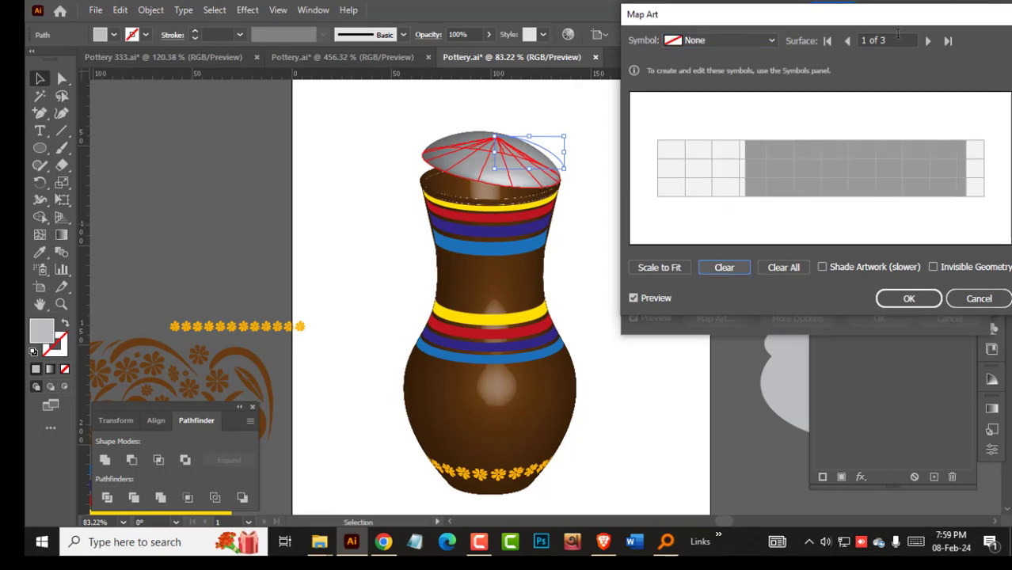
Map the floral New Symbol 3 onto surface 3 of the lid, stretch it across the surface and apply the mapping.
{"action": "left_click", "coordinate": [920, 41]}
{"action": "left_click", "coordinate": [920, 40]}
{"action": "left_click", "coordinate": [751, 41]}
{"action": "left_click", "coordinate": [711, 216]}
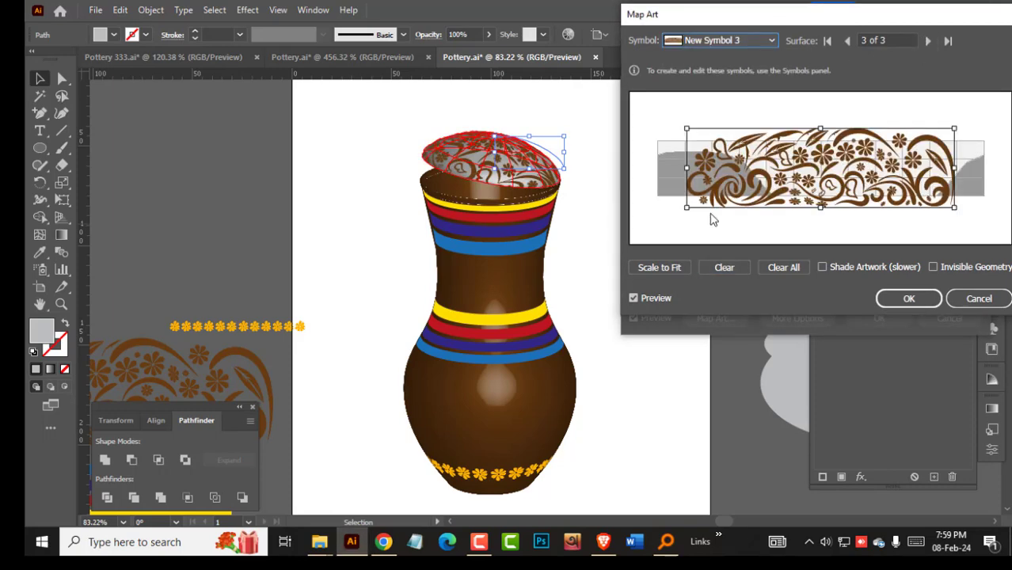
{"action": "left_click_drag", "start_coordinate": [820, 208], "coordinate": [821, 177]}
{"action": "left_click_drag", "start_coordinate": [821, 133], "coordinate": [821, 136]}
{"action": "left_click_drag", "start_coordinate": [688, 170], "coordinate": [684, 170]}
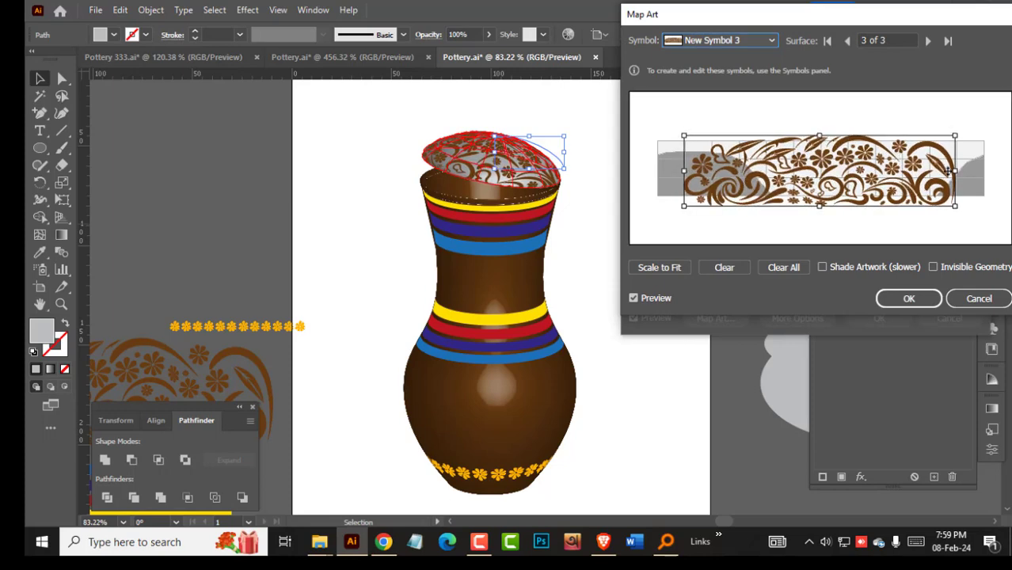
{"action": "left_click_drag", "start_coordinate": [955, 171], "coordinate": [965, 172]}
{"action": "left_click", "coordinate": [908, 298]}
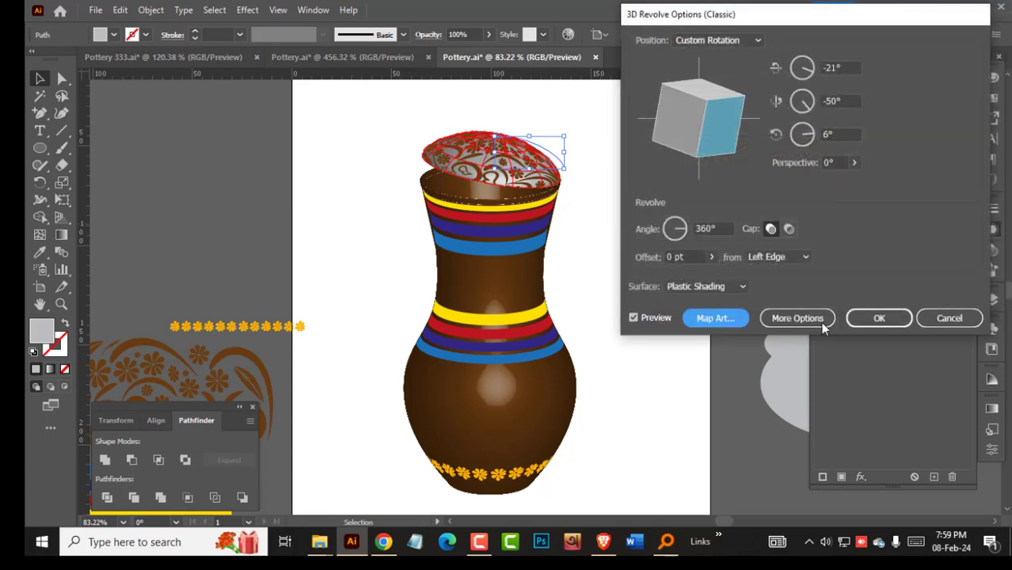
{"action": "left_click", "coordinate": [865, 325]}
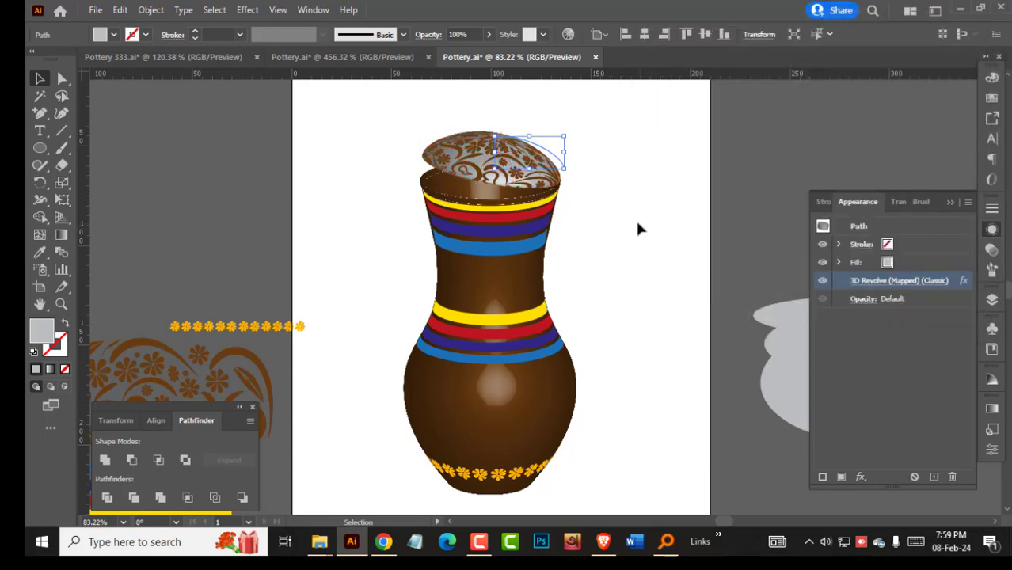
Recolour the lid with the brown sampled from the floral ornament and deselect it.
{"action": "double_click", "coordinate": [33, 335]}
{"action": "left_click", "coordinate": [950, 215]}
{"action": "left_click", "coordinate": [39, 251]}
{"action": "left_click", "coordinate": [237, 347]}
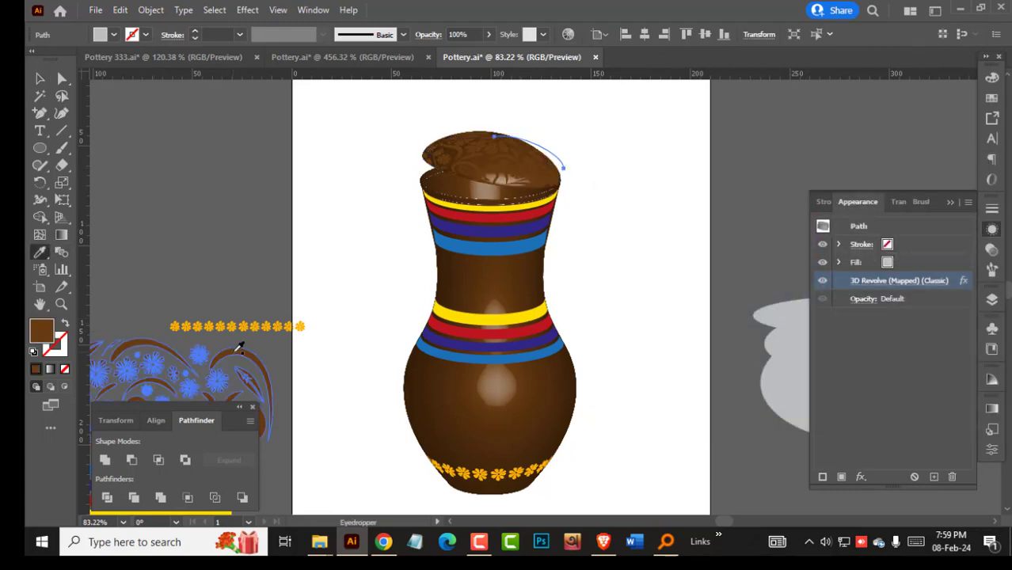
{"action": "left_click", "coordinate": [314, 249], "text": "ctrl"}
{"action": "left_click_drag", "start_coordinate": [576, 187], "coordinate": [446, 129]}
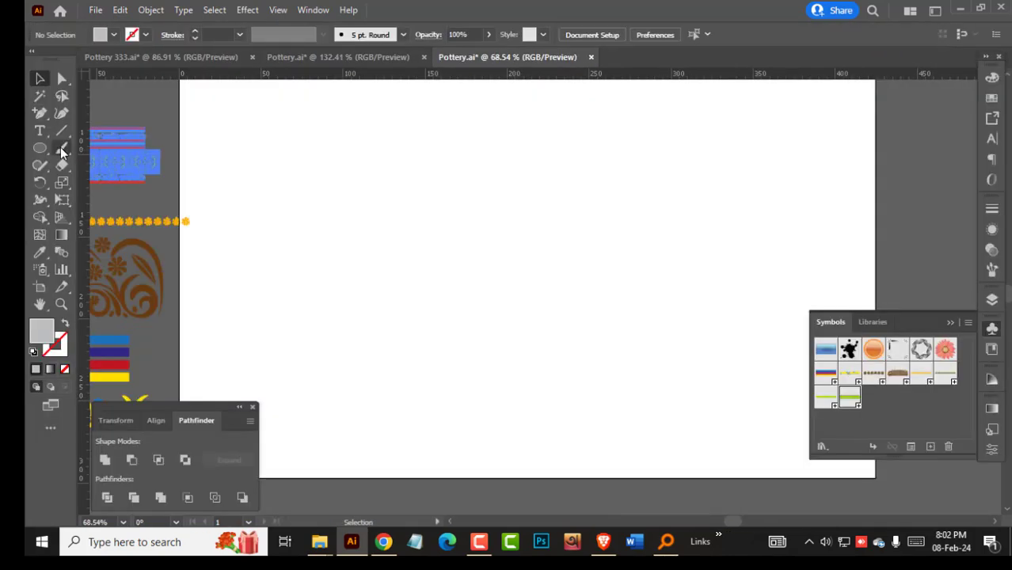
Paint a rounded half-pot body curve and a small knob curve above it with the Paintbrush, bringing their ends together.
{"action": "left_click_drag", "start_coordinate": [63, 152], "coordinate": [119, 141]}
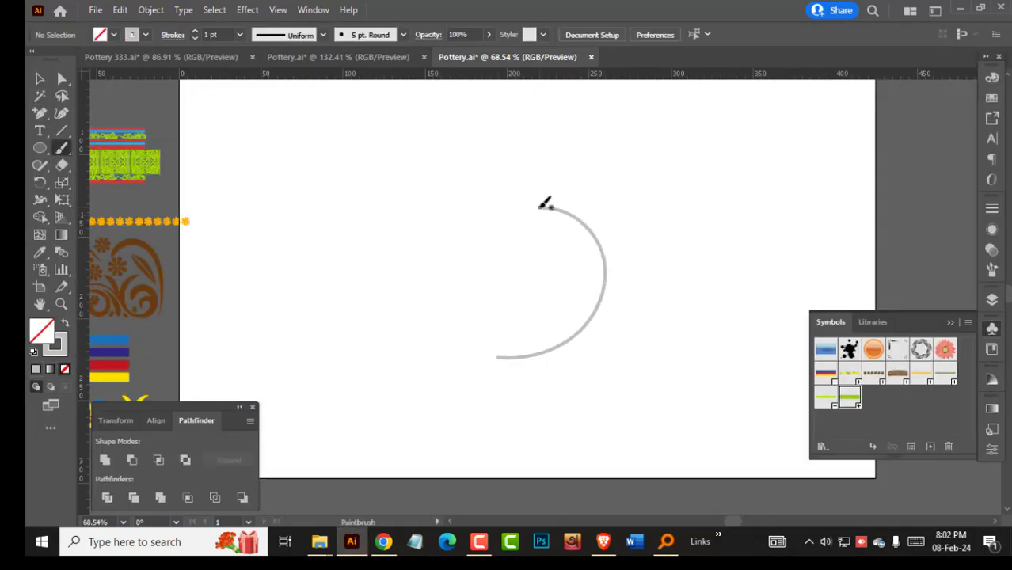
{"action": "left_click", "coordinate": [594, 236], "text": "ctrl"}
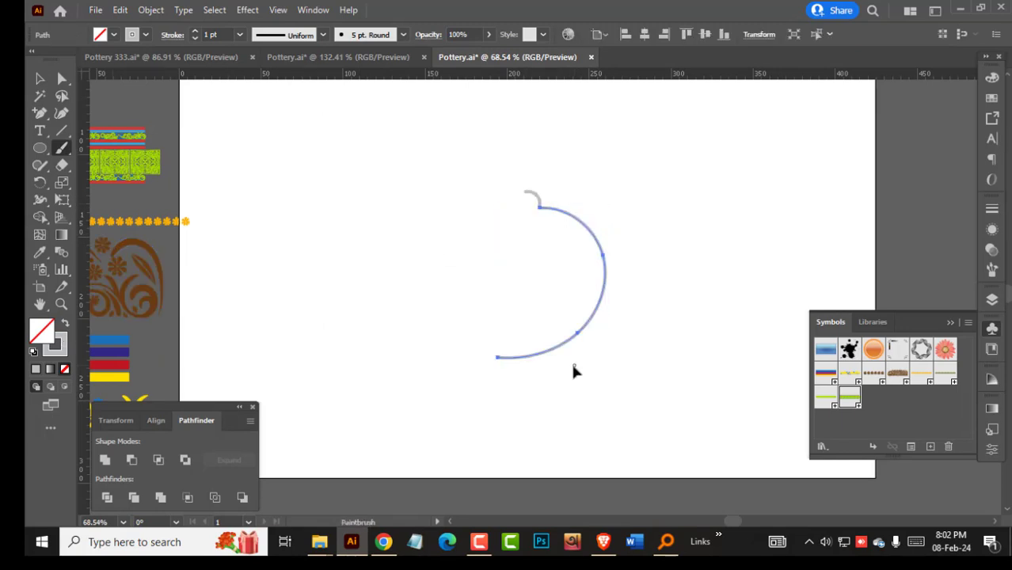
{"action": "left_click_drag", "start_coordinate": [552, 359], "coordinate": [553, 371]}
{"action": "left_click_drag", "start_coordinate": [607, 290], "coordinate": [615, 291]}
{"action": "left_click", "coordinate": [578, 192], "text": "ctrl"}
{"action": "scroll", "coordinate": [530, 193], "scroll_direction": "up", "scroll_amount": 5}
{"action": "left_click_drag", "start_coordinate": [577, 232], "coordinate": [571, 234]}
Select both curves and give them the Basic brush with a 3 pt stroke.
{"action": "left_click_drag", "start_coordinate": [530, 270], "coordinate": [608, 215]}
{"action": "left_click", "coordinate": [227, 33]}
{"action": "type", "text": "1"}
{"action": "key", "text": "Return"}
{"action": "left_click", "coordinate": [59, 349]}
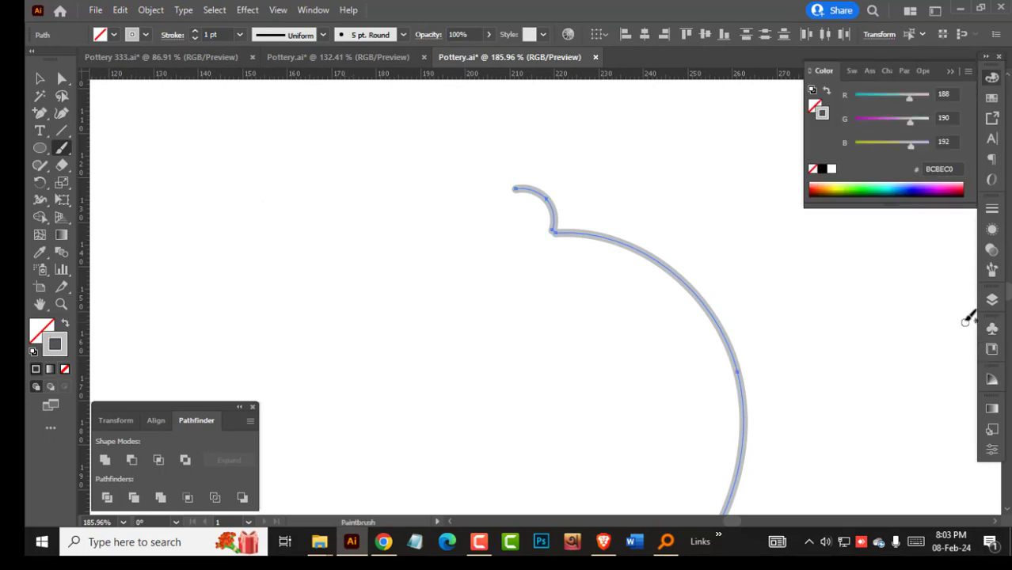
{"action": "left_click", "coordinate": [991, 270]}
{"action": "left_click", "coordinate": [882, 254]}
{"action": "left_click", "coordinate": [195, 32]}
{"action": "left_click", "coordinate": [195, 31]}
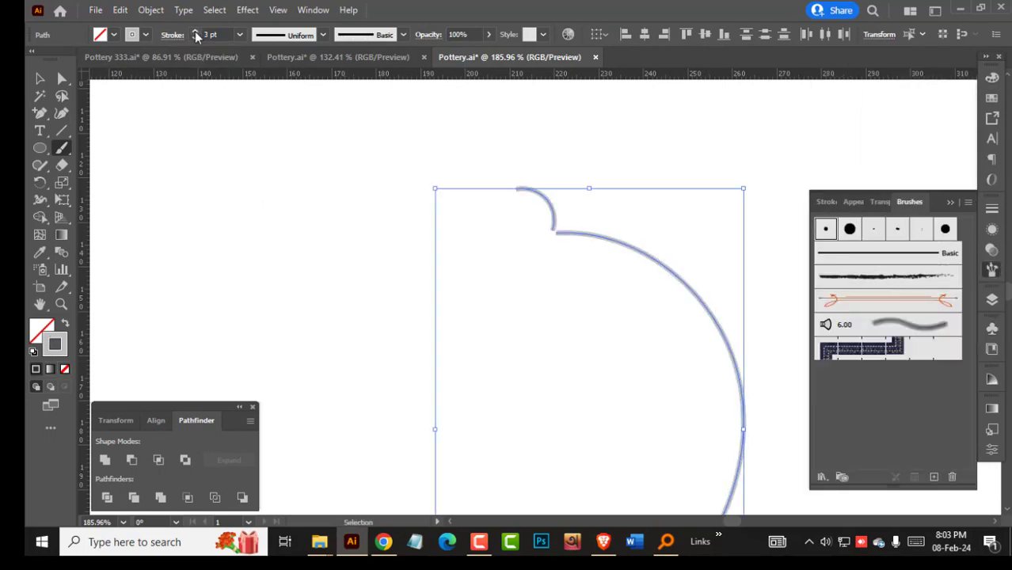
Select the touching endpoints of the knob and body curves and join them into one path.
{"action": "left_click", "coordinate": [475, 230], "text": "ctrl"}
{"action": "left_click_drag", "start_coordinate": [615, 309], "coordinate": [531, 300]}
{"action": "left_click_drag", "start_coordinate": [602, 290], "coordinate": [780, 333]}
{"action": "key", "text": "a"}
{"action": "mouse_move", "coordinate": [586, 277]}
{"action": "left_mouse_down"}
{"action": "mouse_move", "coordinate": [608, 303]}
{"action": "mouse_move", "coordinate": [514, 260]}
{"action": "left_mouse_up"}
{"action": "right_click", "coordinate": [614, 307]}
{"action": "left_click", "coordinate": [646, 331]}
Turn the joined path into a solid grey shape by swapping its stroke and fill.
{"action": "left_click", "coordinate": [599, 312]}
{"action": "scroll", "coordinate": [593, 307], "scroll_direction": "down", "scroll_amount": 5}
{"action": "key", "text": "v"}
{"action": "left_click", "coordinate": [522, 380]}
{"action": "key", "text": "shift+x"}
{"action": "left_click", "coordinate": [667, 297]}
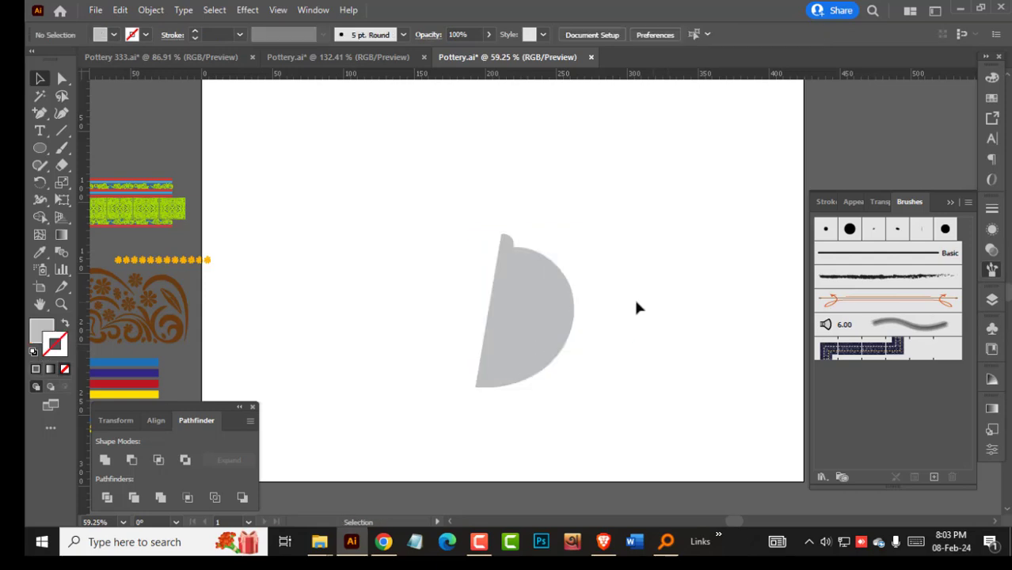
Place a vertical guide through the top of the knob and bend the profile's bottom edge by its anchor handle.
{"action": "left_click", "coordinate": [524, 310]}
{"action": "left_click", "coordinate": [641, 277]}
{"action": "left_click_drag", "start_coordinate": [504, 74], "coordinate": [716, 342]}
{"action": "key", "text": "a"}
{"action": "left_click", "coordinate": [475, 386]}
{"action": "left_click_drag", "start_coordinate": [510, 359], "coordinate": [501, 91]}
{"action": "left_click_drag", "start_coordinate": [468, 294], "coordinate": [566, 299]}
{"action": "left_click_drag", "start_coordinate": [504, 292], "coordinate": [504, 300]}
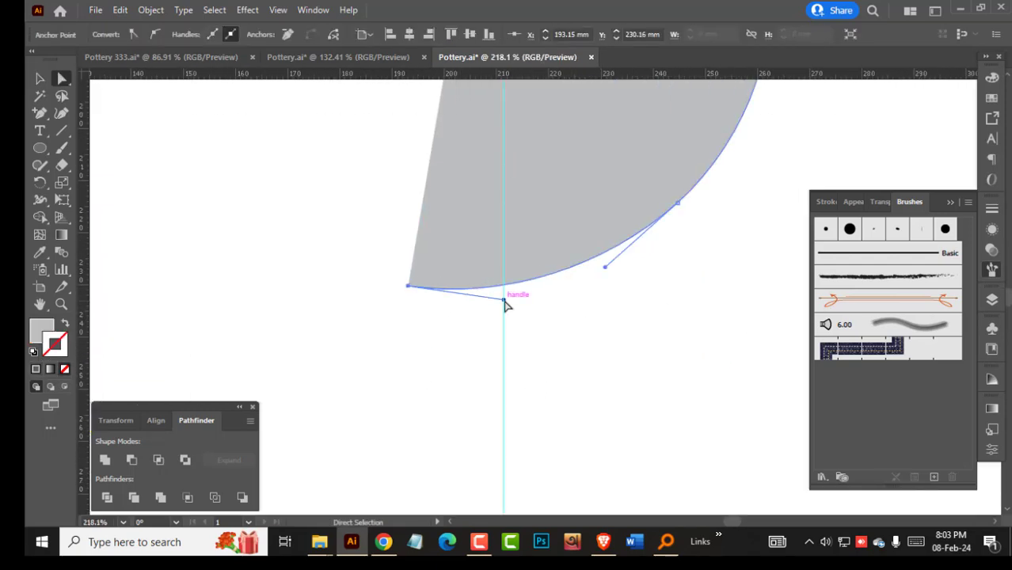
Cut the profile's bottom edge at the guide and delete the part beyond it.
{"action": "key", "text": "c"}
{"action": "left_click", "coordinate": [503, 285]}
{"action": "key", "text": "Delete"}
{"action": "key", "text": "ctrl+0"}
Narrow the half-profile slightly and adjust its height against the guide.
{"action": "key", "text": "v"}
{"action": "left_click", "coordinate": [519, 257]}
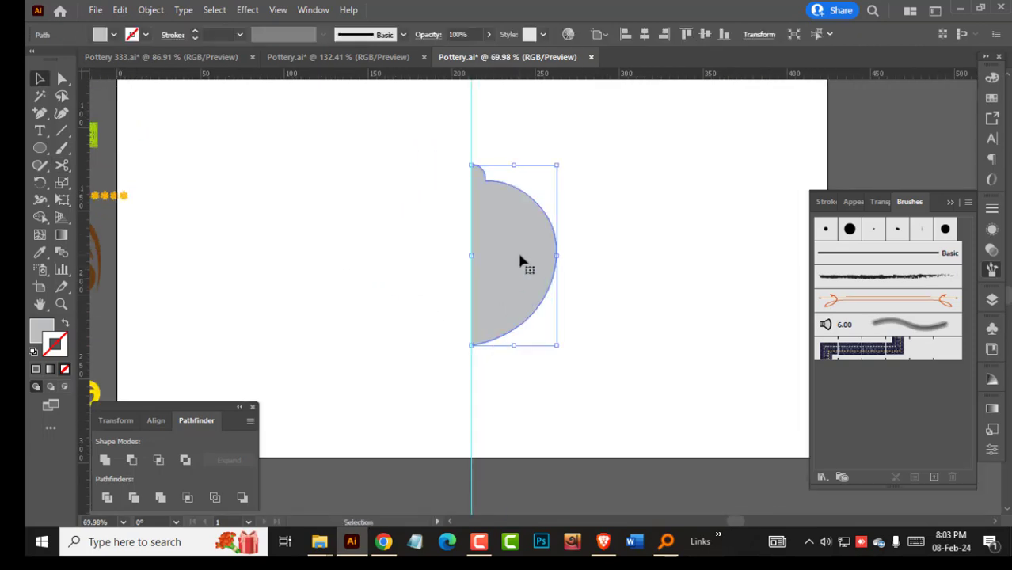
{"action": "left_click_drag", "start_coordinate": [514, 166], "coordinate": [514, 159]}
{"action": "left_click_drag", "start_coordinate": [557, 253], "coordinate": [540, 253]}
{"action": "left_click_drag", "start_coordinate": [506, 344], "coordinate": [505, 338]}
{"action": "left_click_drag", "start_coordinate": [540, 250], "coordinate": [547, 252]}
{"action": "key", "text": "a"}
{"action": "key", "text": "v"}
Apply a classic 3D Revolve to the half-profile with the Off-Axis Front position, 360° around its left edge.
{"action": "left_click", "coordinate": [247, 9]}
{"action": "mouse_move", "coordinate": [271, 92]}
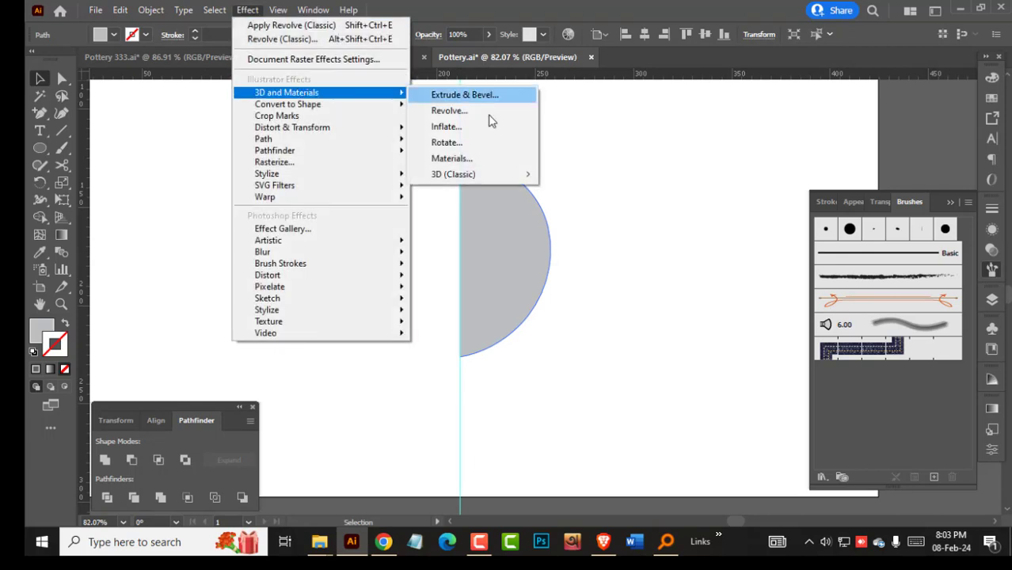
{"action": "mouse_move", "coordinate": [429, 172]}
{"action": "left_click", "coordinate": [582, 190]}
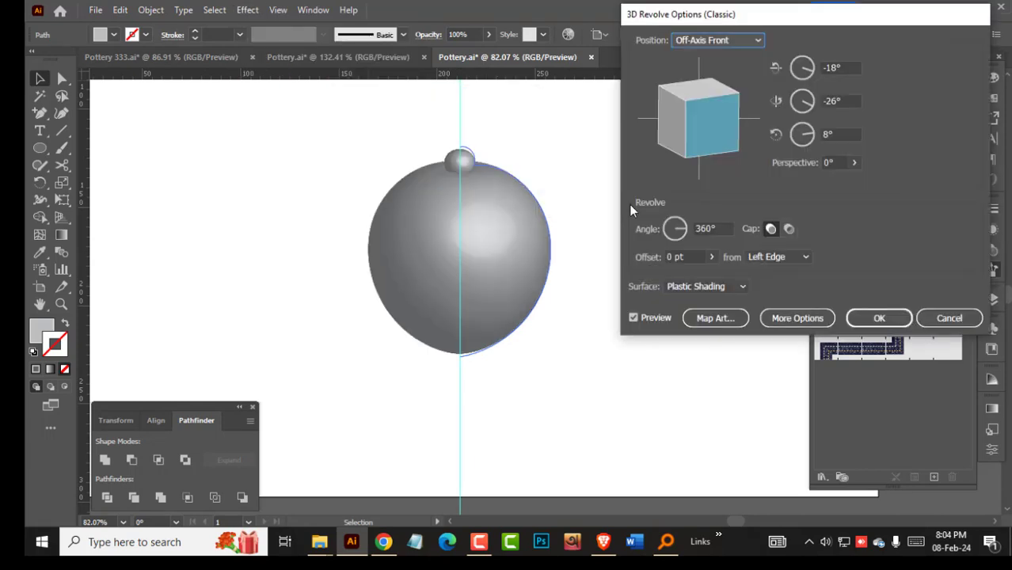
{"action": "left_click", "coordinate": [879, 318]}
Nudge the revolved profile's bottom anchor point upward and check the seam between the pot's base and knob.
{"action": "key", "text": "a"}
{"action": "left_click", "coordinate": [484, 355]}
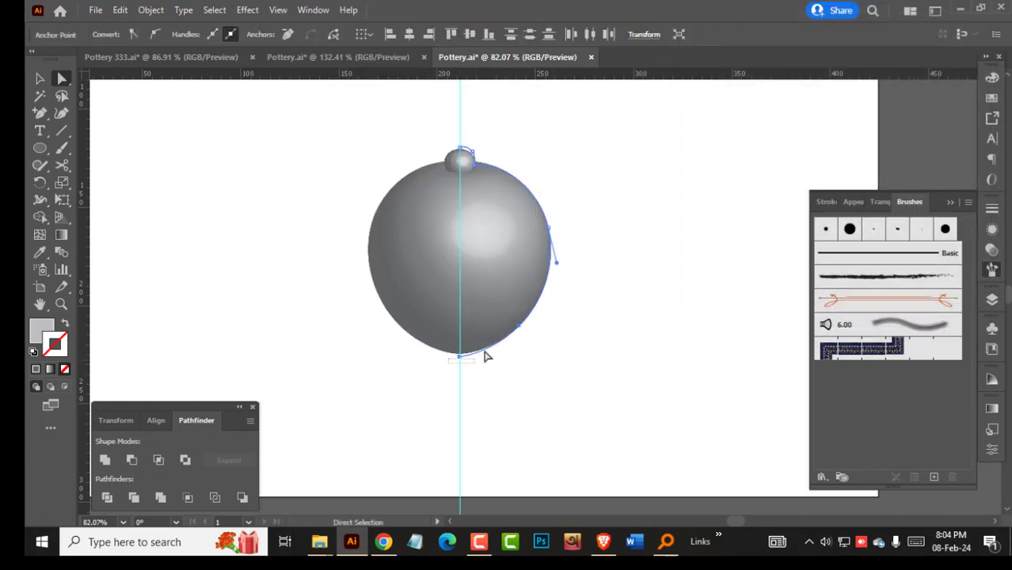
{"action": "left_click_drag", "start_coordinate": [459, 356], "coordinate": [461, 351]}
{"action": "left_click", "coordinate": [567, 228]}
{"action": "scroll", "coordinate": [461, 206], "scroll_direction": "up", "scroll_amount": 3}
{"action": "scroll", "coordinate": [464, 282], "scroll_direction": "up", "scroll_amount": 3}
{"action": "scroll", "coordinate": [474, 348], "scroll_direction": "down", "scroll_amount": 3}
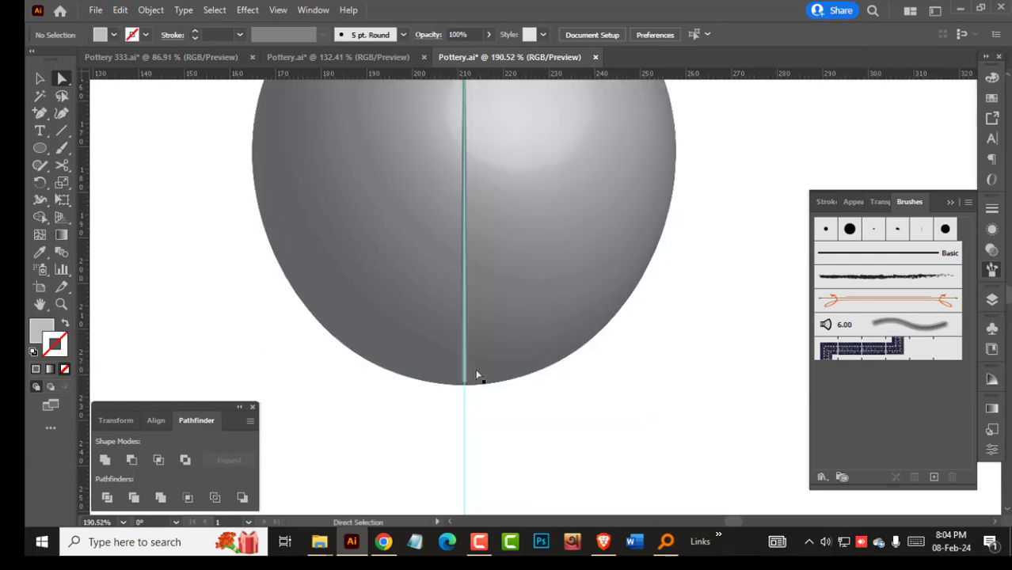
{"action": "left_click", "coordinate": [477, 375]}
{"action": "key", "text": "ctrl+shift+a"}
{"action": "scroll", "coordinate": [467, 388], "scroll_direction": "up", "scroll_amount": 5}
{"action": "left_click_drag", "start_coordinate": [448, 149], "coordinate": [502, 192]}
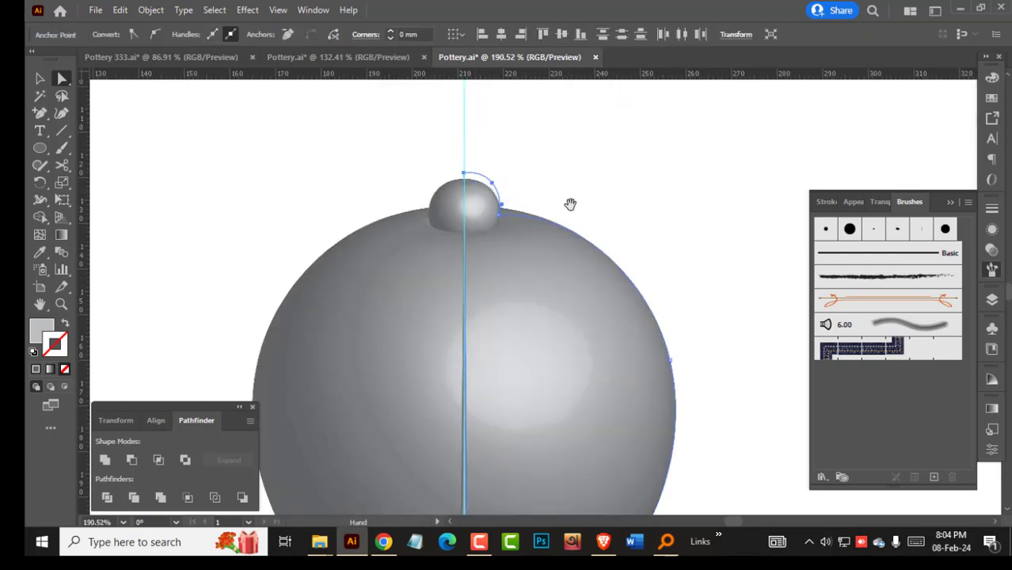
Move the profile's bottom and top anchor points slightly to the left of the guide.
{"action": "left_click", "coordinate": [570, 204], "text": "ctrl+alt"}
{"action": "left_click", "coordinate": [565, 411]}
{"action": "left_click", "coordinate": [528, 354], "text": "ctrl"}
{"action": "left_click", "coordinate": [519, 463]}
{"action": "left_click_drag", "start_coordinate": [520, 465], "coordinate": [515, 467]}
{"action": "scroll", "coordinate": [516, 395], "scroll_direction": "up", "scroll_amount": 4}
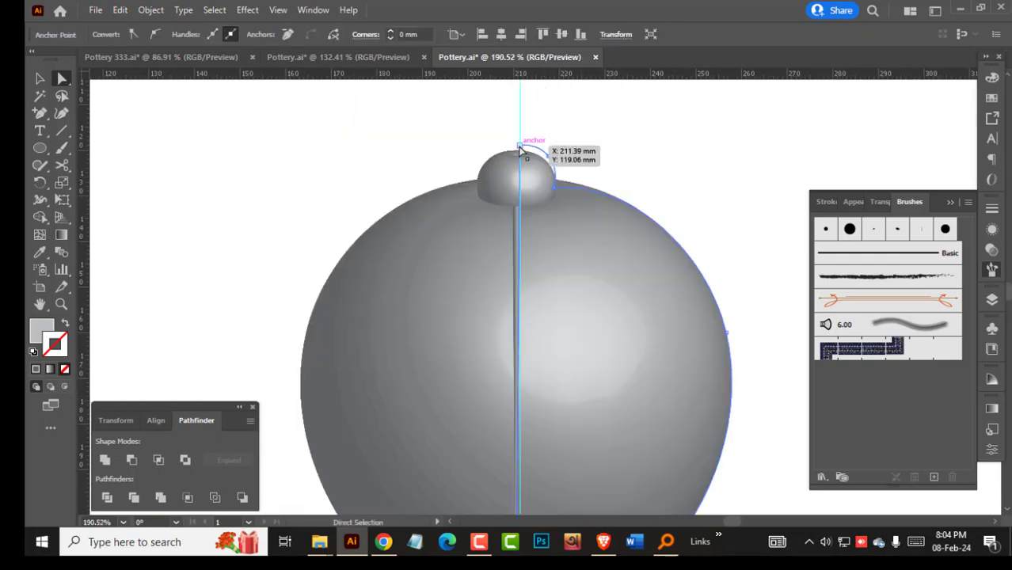
{"action": "left_click_drag", "start_coordinate": [520, 147], "coordinate": [517, 148]}
{"action": "left_click_drag", "start_coordinate": [760, 354], "coordinate": [740, 445]}
Try removing the knob from the revolved profile by deleting its anchor points.
{"action": "left_click", "coordinate": [601, 225]}
{"action": "left_click", "coordinate": [501, 242]}
{"action": "left_click_drag", "start_coordinate": [513, 215], "coordinate": [548, 261]}
{"action": "key", "text": "Delete"}
{"action": "left_click", "coordinate": [570, 243], "text": "ctrl"}
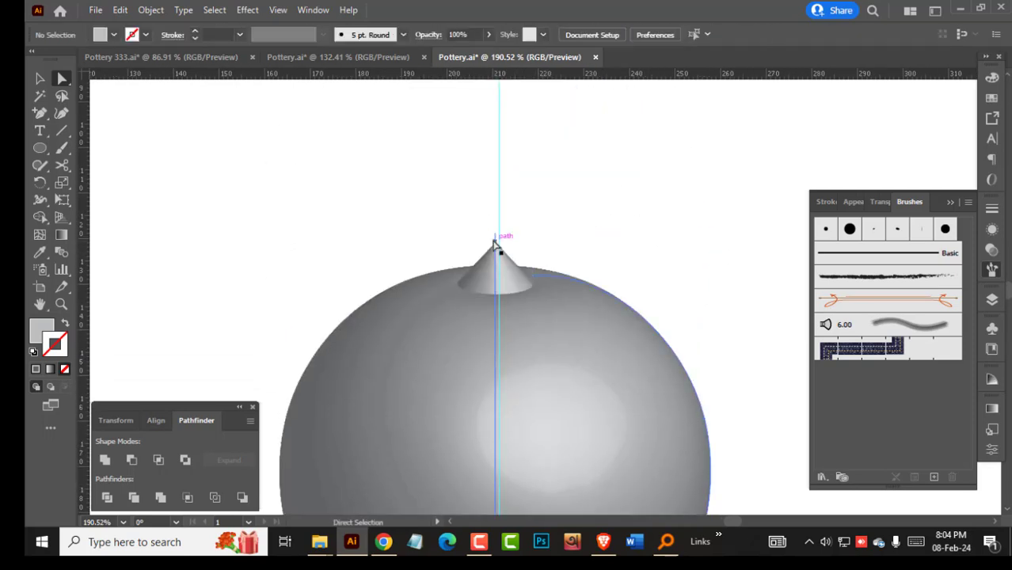
{"action": "left_click", "coordinate": [494, 239]}
{"action": "key", "text": "Delete"}
Undo the deletion of the knob's anchor points.
{"action": "scroll", "coordinate": [543, 246], "scroll_direction": "down", "scroll_amount": 5}
{"action": "left_click", "coordinate": [563, 235]}
{"action": "left_click_drag", "start_coordinate": [463, 226], "coordinate": [283, 237]}
{"action": "scroll", "coordinate": [382, 196], "scroll_direction": "up", "scroll_amount": 2}
{"action": "left_click", "coordinate": [121, 12]}
{"action": "left_click", "coordinate": [154, 27]}
{"action": "key", "text": "ctrl+z"}
Narrow the pot body's profile to about 42.7 mm wide and shorten it slightly from the bottom.
{"action": "left_click", "coordinate": [513, 151]}
{"action": "scroll", "coordinate": [507, 198], "scroll_direction": "up", "scroll_amount": 5}
{"action": "key", "text": "v"}
{"action": "left_click", "coordinate": [485, 370]}
{"action": "left_click_drag", "start_coordinate": [561, 293], "coordinate": [553, 293]}
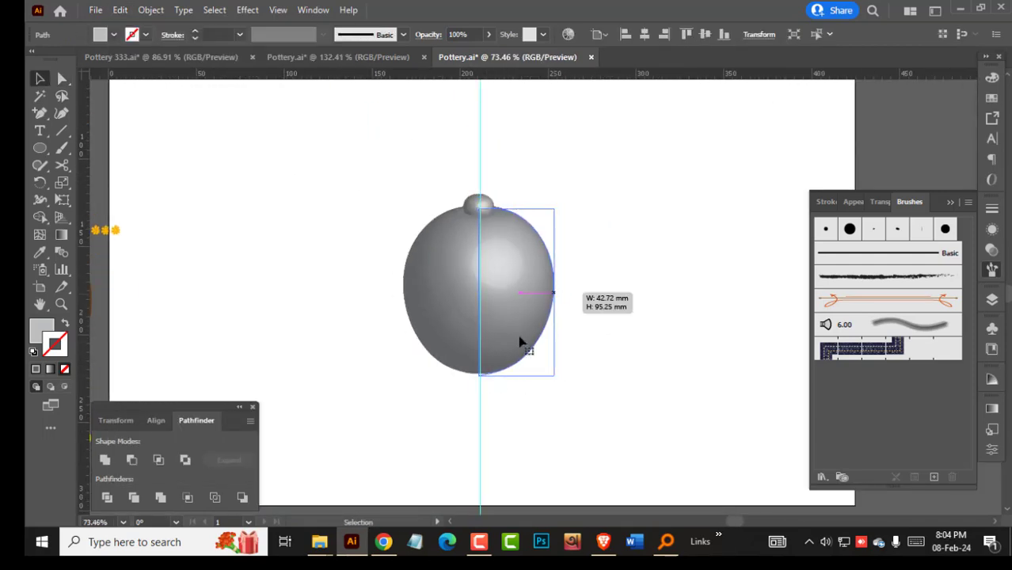
{"action": "left_click_drag", "start_coordinate": [516, 375], "coordinate": [517, 370]}
Taper the lower side of the pot body by adjusting the handle of its lower anchor point.
{"action": "key", "text": "a"}
{"action": "left_click", "coordinate": [528, 348]}
{"action": "left_click_drag", "start_coordinate": [552, 335], "coordinate": [543, 326]}
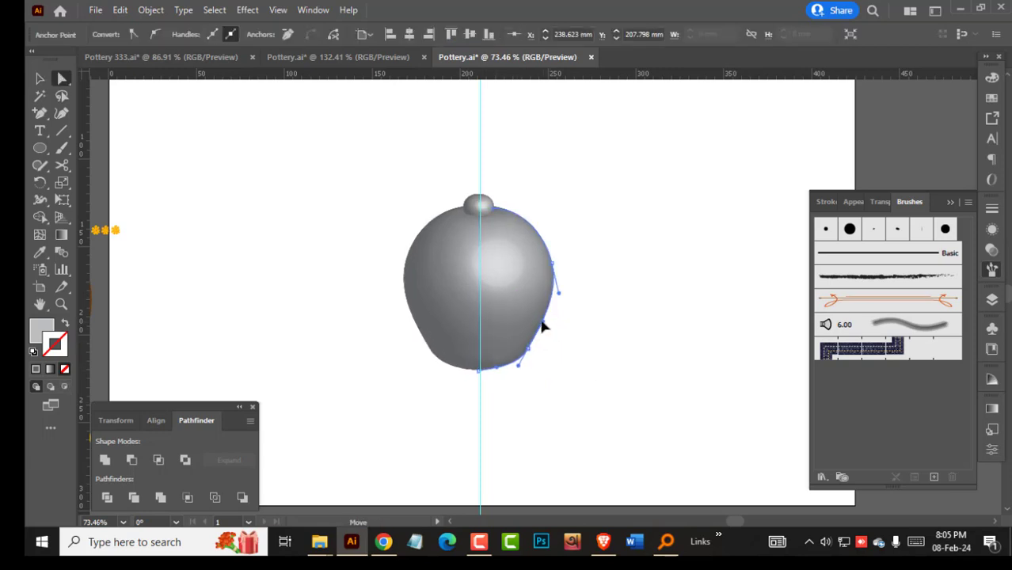
Try raising the anchor point at the body's widest part with the Curvature tool.
{"action": "left_click", "coordinate": [552, 262]}
{"action": "left_click", "coordinate": [64, 112]}
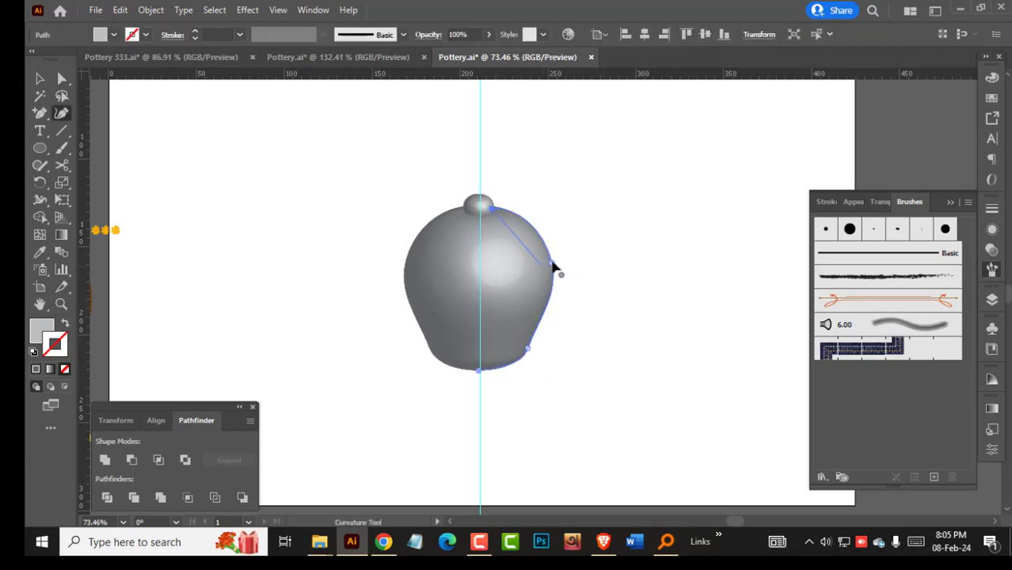
{"action": "left_click_drag", "start_coordinate": [552, 263], "coordinate": [560, 223]}
{"action": "key", "text": "ctrl+z"}
{"action": "key", "text": "a"}
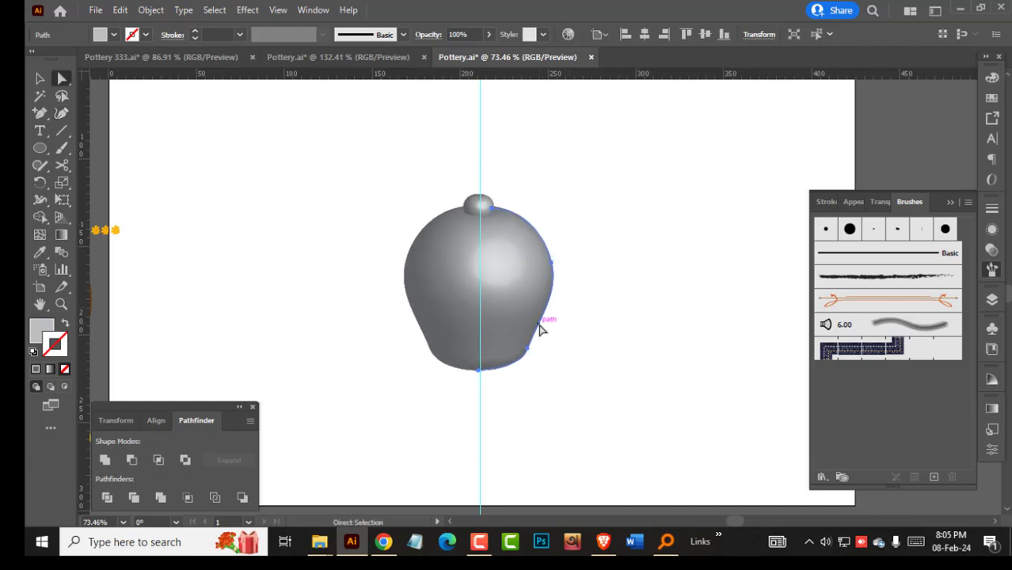
Pull the body's lower side inward with the Curvature tool and add a shoulder point, drawing it in to form a slender neck.
{"action": "left_click", "coordinate": [64, 112]}
{"action": "left_click_drag", "start_coordinate": [543, 319], "coordinate": [535, 318]}
{"action": "left_click", "coordinate": [519, 229]}
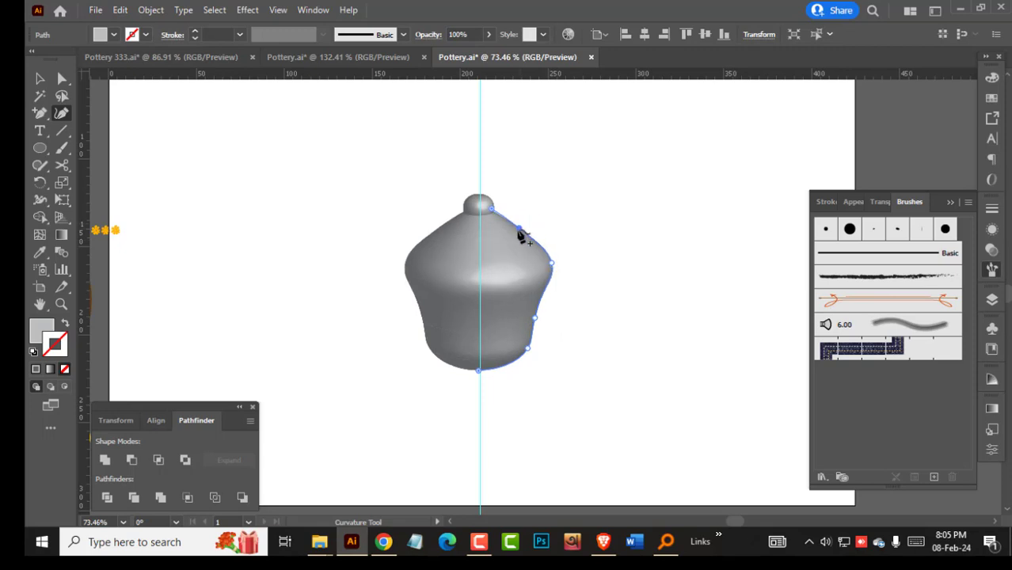
{"action": "left_click_drag", "start_coordinate": [519, 231], "coordinate": [503, 261]}
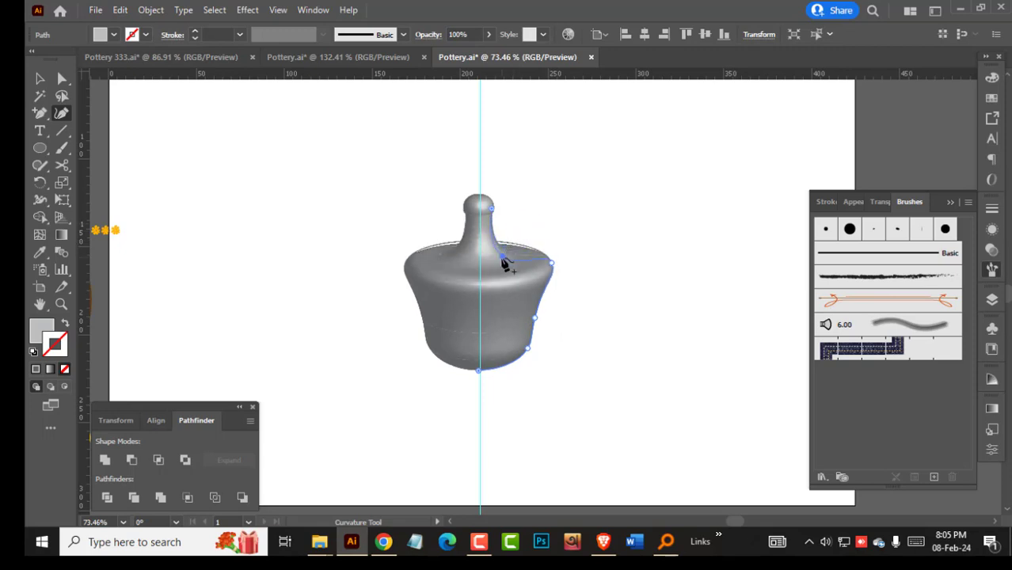
{"action": "left_click", "coordinate": [548, 223], "text": "ctrl"}
Select the knob, reopen its 3D Revolve settings and set the perspective to 2°.
{"action": "left_click_drag", "start_coordinate": [448, 172], "coordinate": [532, 220]}
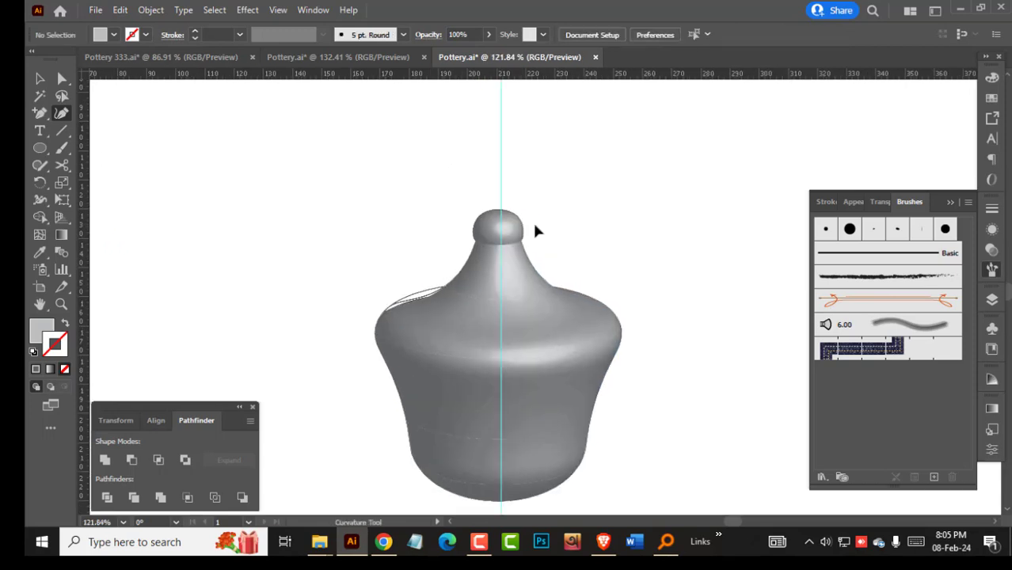
{"action": "key", "text": "v"}
{"action": "left_click_drag", "start_coordinate": [431, 329], "coordinate": [466, 308]}
{"action": "left_click_drag", "start_coordinate": [530, 305], "coordinate": [366, 272]}
{"action": "left_click", "coordinate": [370, 257]}
{"action": "left_click", "coordinate": [370, 168]}
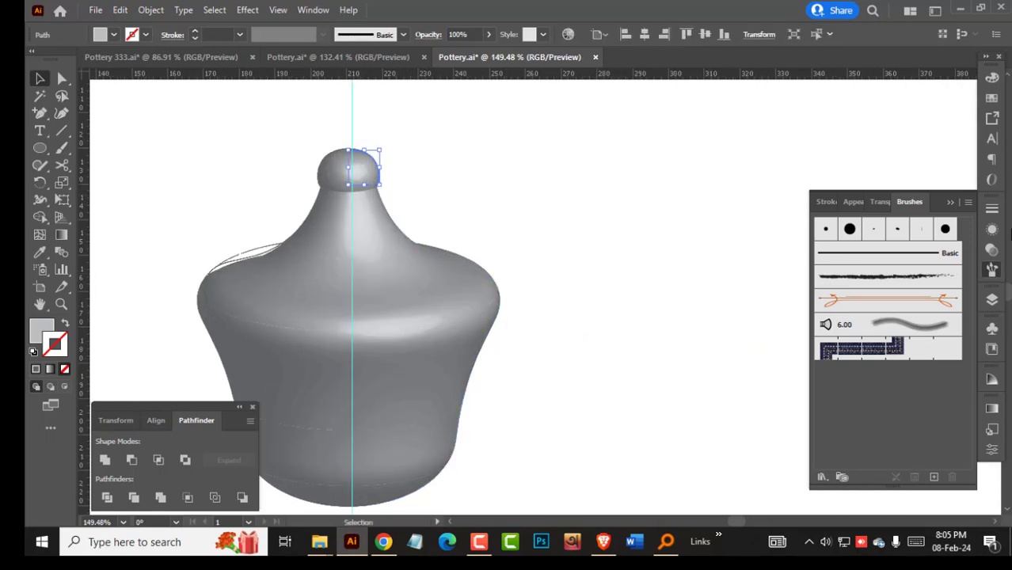
{"action": "left_click", "coordinate": [991, 229]}
{"action": "left_click", "coordinate": [894, 282]}
{"action": "left_click", "coordinate": [710, 168]}
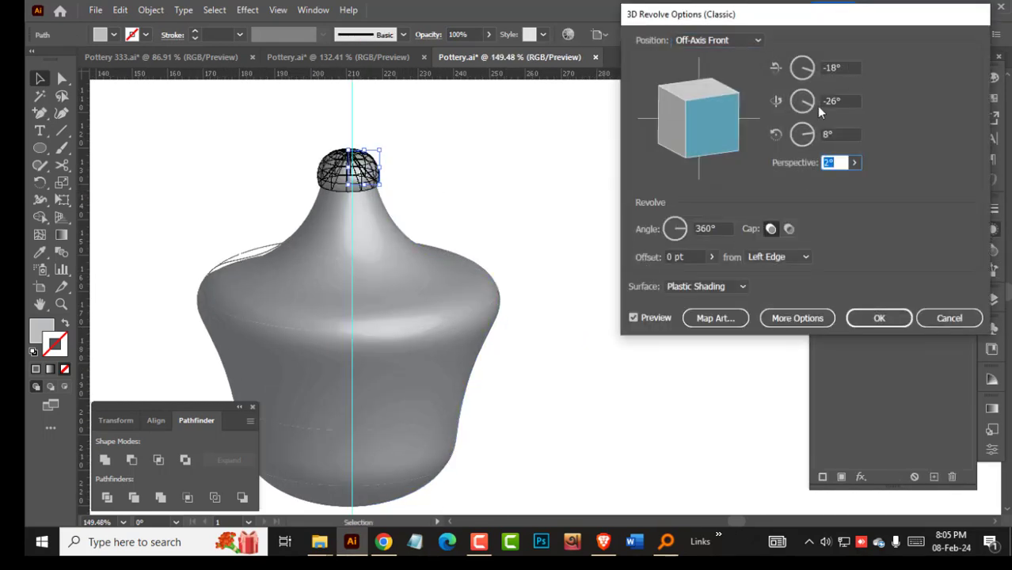
Tilt the knob with custom rotation angles of -21°, -28° and -10° and apply the revolve settings.
{"action": "left_click_drag", "start_coordinate": [801, 136], "coordinate": [762, 132]}
{"action": "left_click_drag", "start_coordinate": [799, 103], "coordinate": [800, 113]}
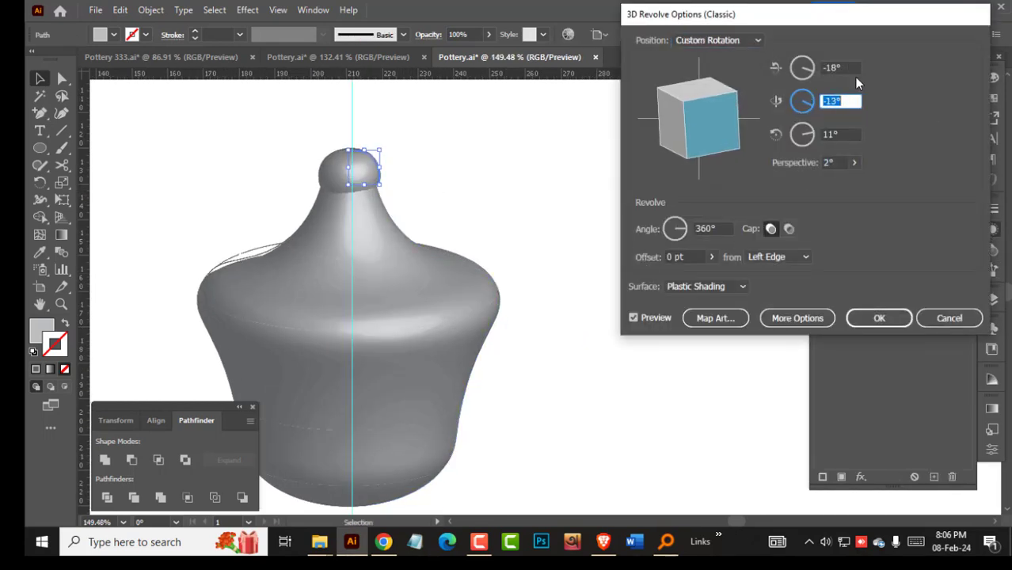
{"action": "left_click_drag", "start_coordinate": [802, 70], "coordinate": [763, 69]}
{"action": "left_click_drag", "start_coordinate": [802, 102], "coordinate": [843, 97]}
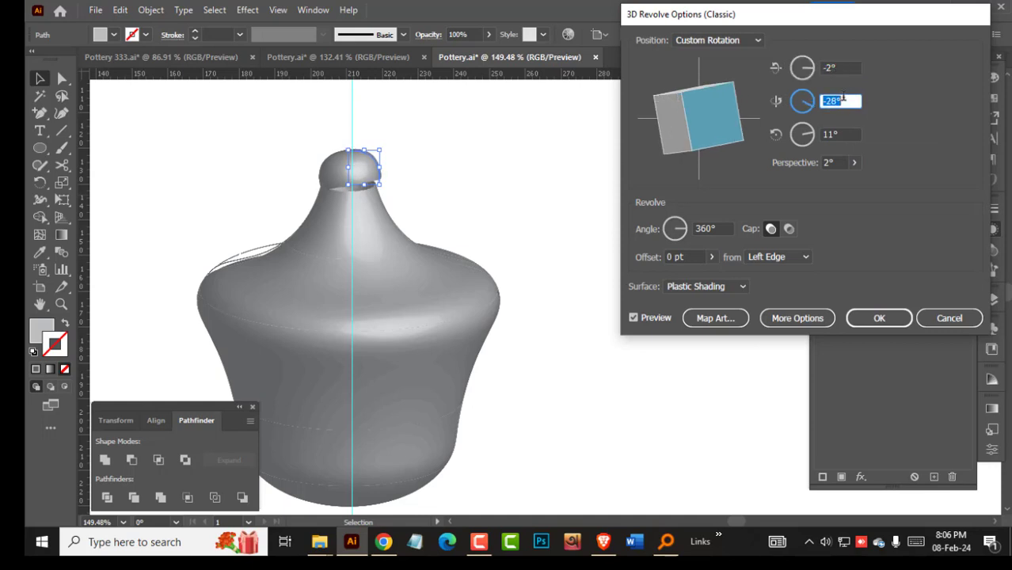
{"action": "left_click_drag", "start_coordinate": [802, 68], "coordinate": [755, 68]}
{"action": "left_click_drag", "start_coordinate": [802, 135], "coordinate": [700, 155]}
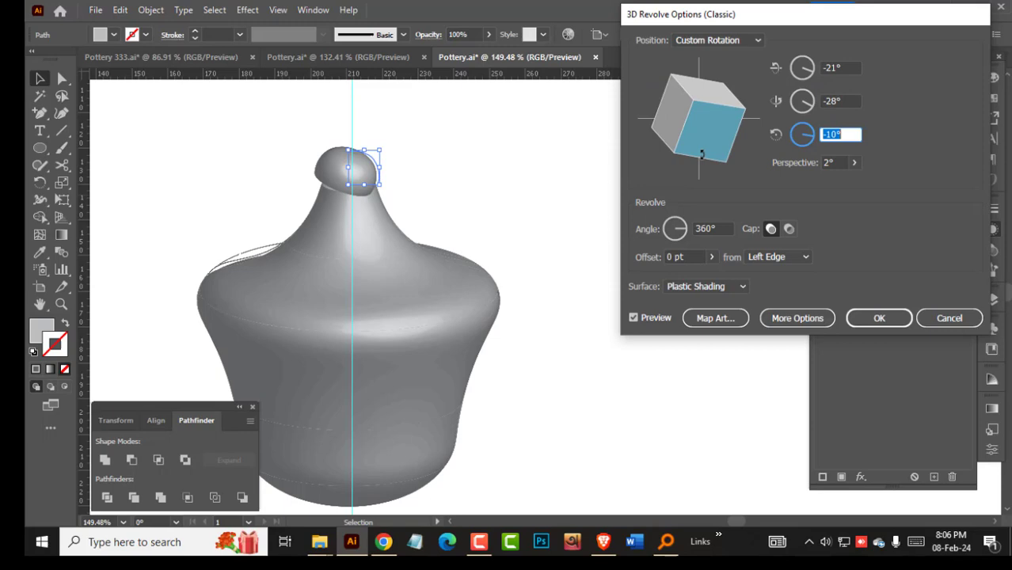
{"action": "left_click", "coordinate": [892, 321]}
Select the grey pot body and open the artwork mapping of its 3D Revolve effect.
{"action": "left_click", "coordinate": [295, 136]}
{"action": "left_click_drag", "start_coordinate": [295, 136], "coordinate": [457, 216]}
{"action": "left_click", "coordinate": [595, 277]}
{"action": "left_click_drag", "start_coordinate": [596, 276], "coordinate": [269, 304]}
{"action": "left_click_drag", "start_coordinate": [579, 384], "coordinate": [511, 263]}
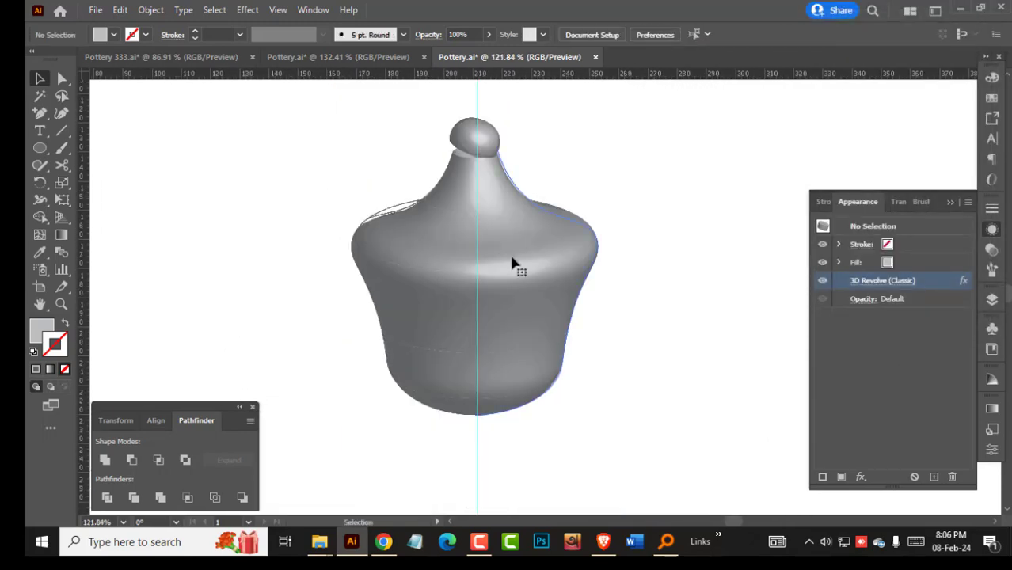
{"action": "left_click", "coordinate": [511, 263]}
{"action": "scroll", "coordinate": [635, 273], "scroll_direction": "up", "scroll_amount": 2}
{"action": "left_click", "coordinate": [874, 282]}
{"action": "left_click", "coordinate": [740, 317]}
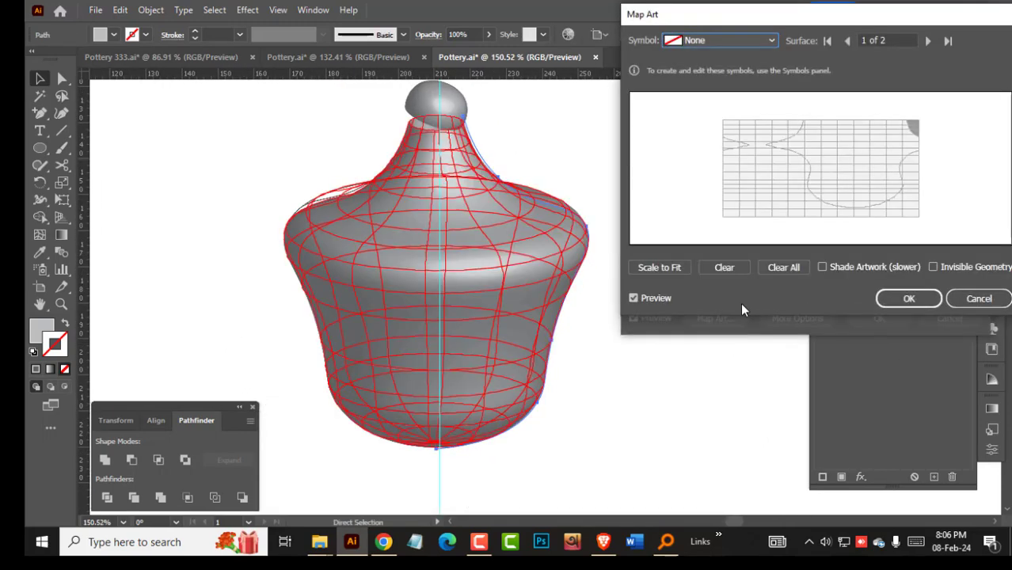
Try the green band New Symbol 6 on surface 1 of the pot body, stretched across the width and placed near the base.
{"action": "left_click", "coordinate": [928, 42]}
{"action": "left_click", "coordinate": [928, 42]}
{"action": "left_click", "coordinate": [741, 40]}
{"action": "left_click", "coordinate": [714, 266]}
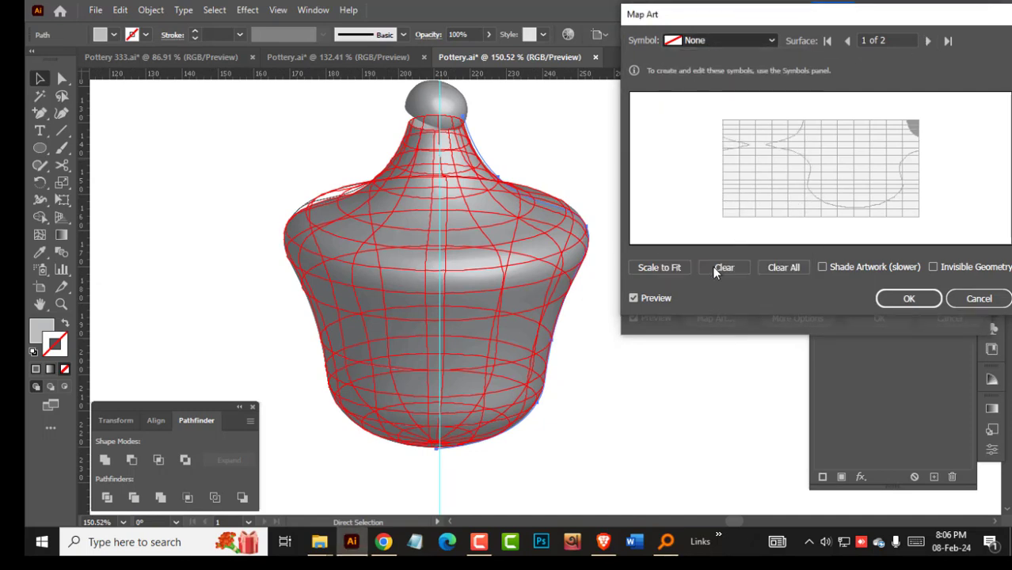
{"action": "left_click_drag", "start_coordinate": [897, 169], "coordinate": [925, 169]}
{"action": "left_click_drag", "start_coordinate": [741, 169], "coordinate": [716, 169]}
{"action": "left_click_drag", "start_coordinate": [927, 169], "coordinate": [893, 213]}
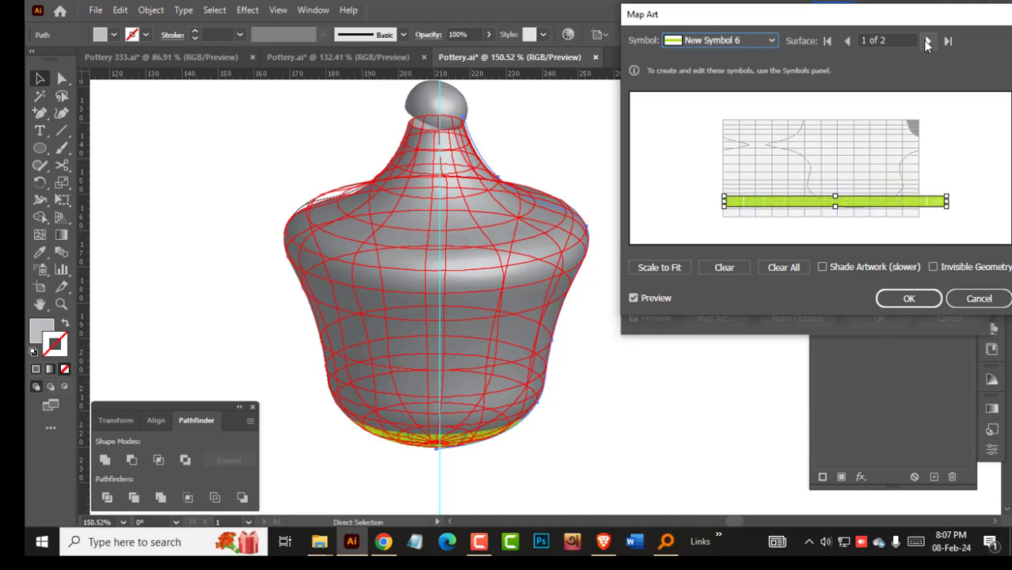
Map the brown floral New Symbol 3 onto surface 1, stretch it into a wide band around the lower body, and apply the revolve settings.
{"action": "left_click", "coordinate": [927, 40]}
{"action": "left_click", "coordinate": [846, 41]}
{"action": "left_click", "coordinate": [732, 40]}
{"action": "left_click", "coordinate": [736, 211]}
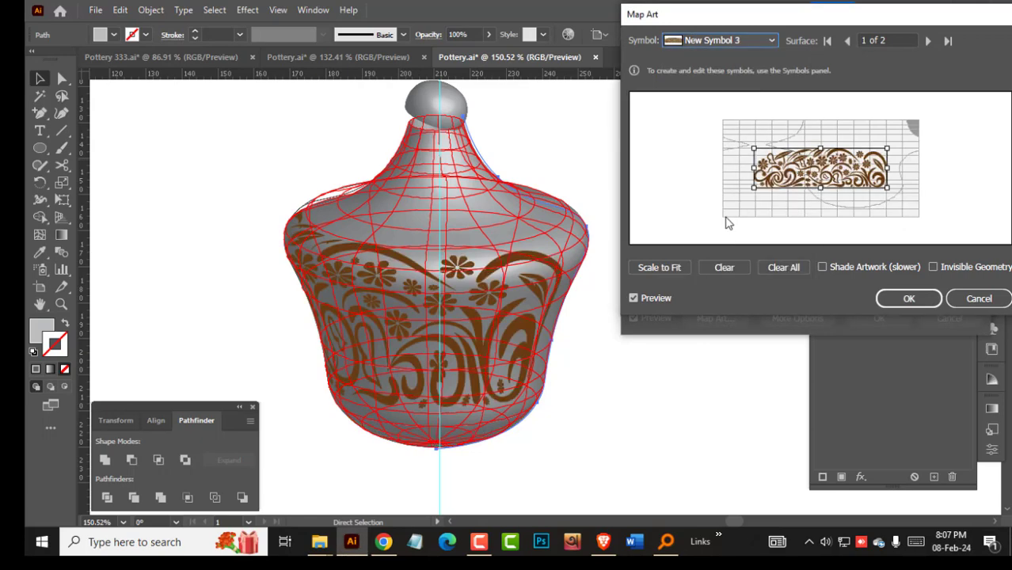
{"action": "left_click_drag", "start_coordinate": [890, 167], "coordinate": [919, 169]}
{"action": "left_click_drag", "start_coordinate": [841, 187], "coordinate": [842, 192]}
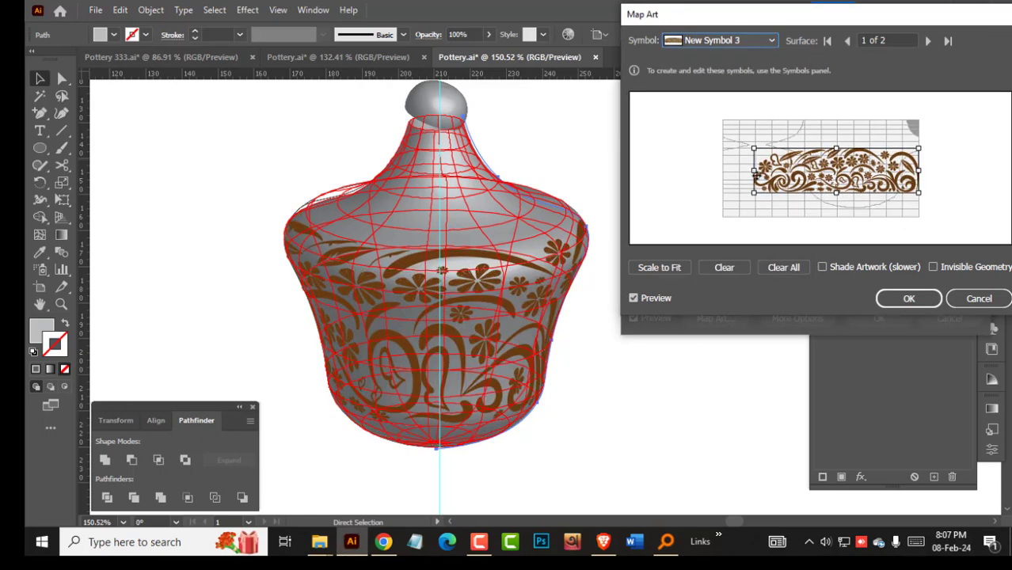
{"action": "left_click_drag", "start_coordinate": [839, 148], "coordinate": [838, 122]}
{"action": "left_click_drag", "start_coordinate": [911, 157], "coordinate": [935, 156]}
{"action": "left_click_drag", "start_coordinate": [850, 123], "coordinate": [871, 181]}
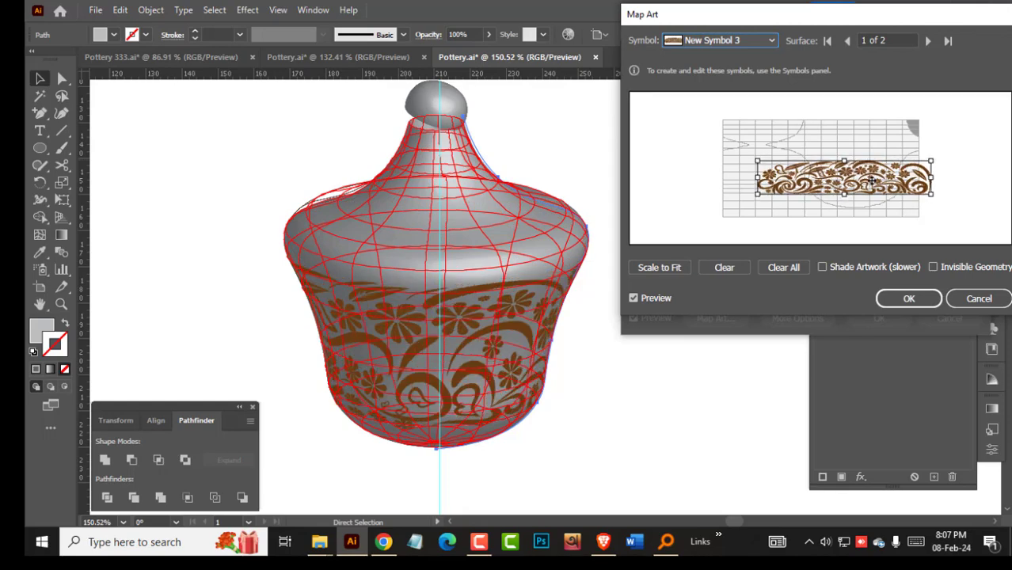
{"action": "left_click", "coordinate": [919, 303]}
{"action": "left_click", "coordinate": [862, 316]}
Fill the pot body with brown #683C11 sampled from the floral ornament using the Eyedropper.
{"action": "left_click", "coordinate": [665, 273]}
{"action": "left_click", "coordinate": [479, 224]}
{"action": "key", "text": "x"}
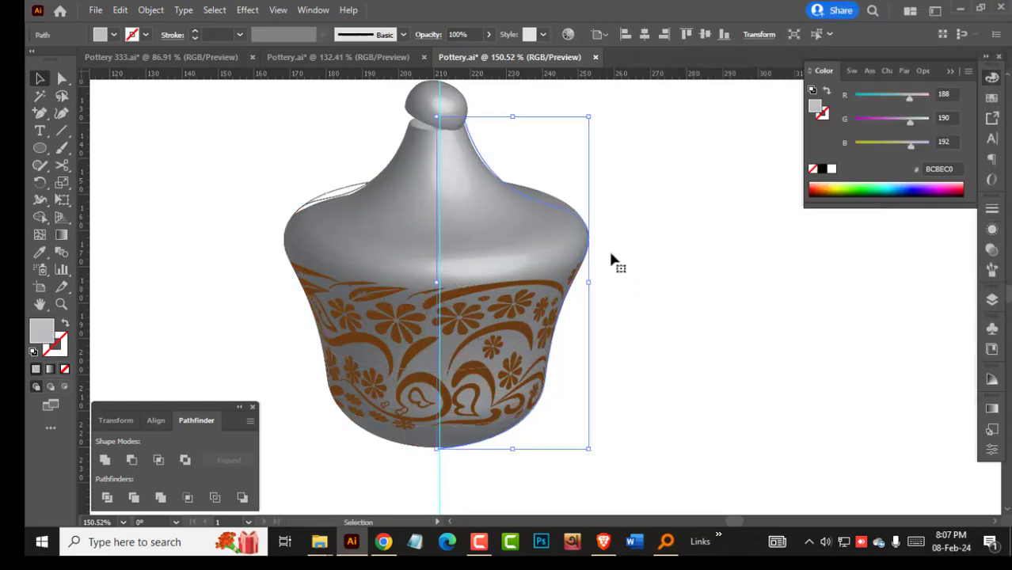
{"action": "scroll", "coordinate": [608, 254], "scroll_direction": "down", "scroll_amount": 5}
{"action": "scroll", "coordinate": [405, 297], "scroll_direction": "left", "scroll_amount": 3}
{"action": "key", "text": "i"}
{"action": "left_click", "coordinate": [305, 276]}
{"action": "left_click", "coordinate": [476, 288], "text": "ctrl"}
Fill the grey knob with the body's brown using the Eyedropper.
{"action": "left_click_drag", "start_coordinate": [710, 240], "coordinate": [746, 306]}
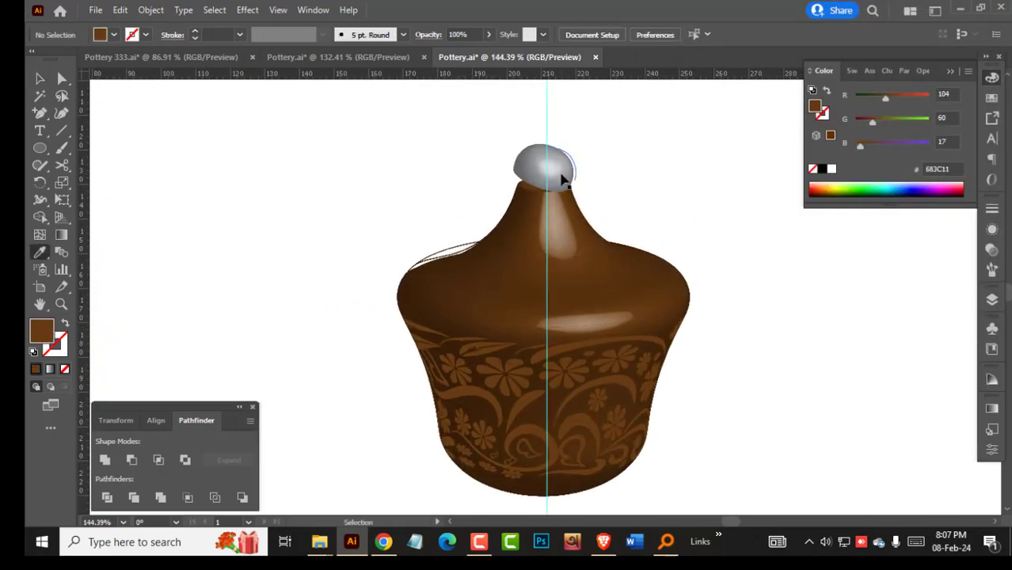
{"action": "left_click", "coordinate": [560, 176], "text": "ctrl"}
{"action": "left_click", "coordinate": [621, 273]}
{"action": "left_click", "coordinate": [709, 208], "text": "ctrl"}
Select the whole brown knobbed pot and delete it from the artboard.
{"action": "left_click_drag", "start_coordinate": [710, 207], "coordinate": [554, 293]}
{"action": "left_click_drag", "start_coordinate": [554, 293], "coordinate": [582, 277]}
{"action": "key", "text": "v"}
{"action": "left_click_drag", "start_coordinate": [698, 377], "coordinate": [441, 117]}
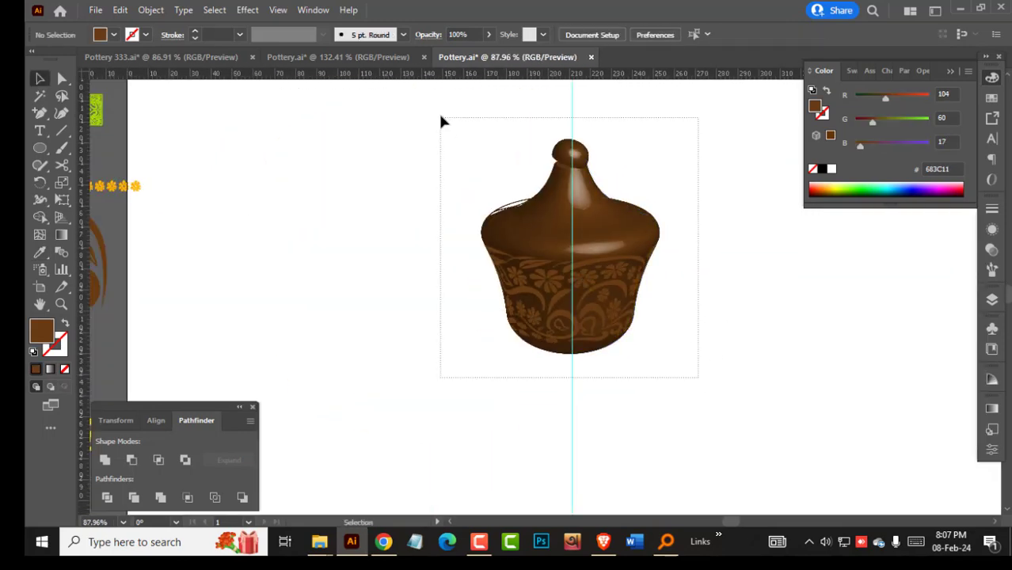
{"action": "key", "text": "Delete"}
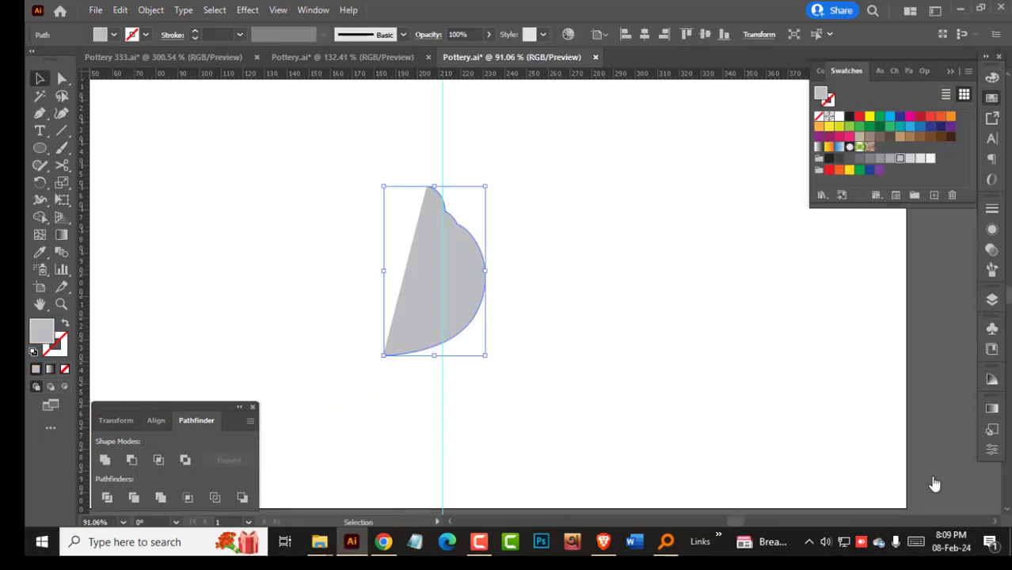
Apply 3D Revolve (Classic) to the new grey half-profile with 86% light intensity, 32% ambient light and 63% highlight intensity.
{"action": "left_click", "coordinate": [247, 9]}
{"action": "mouse_move", "coordinate": [282, 90]}
{"action": "mouse_move", "coordinate": [467, 174]}
{"action": "left_click", "coordinate": [586, 190]}
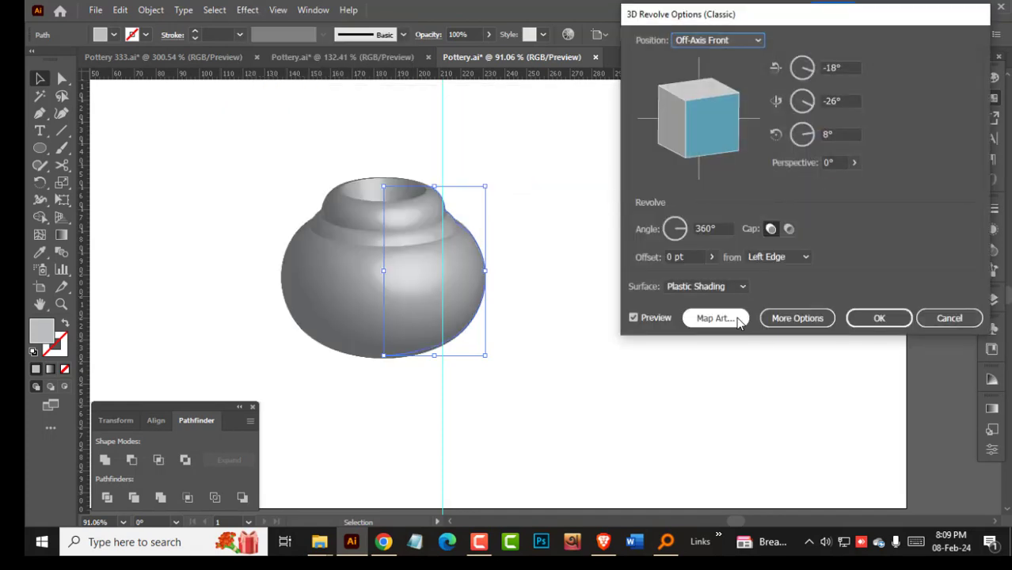
{"action": "left_click", "coordinate": [780, 317]}
{"action": "left_click_drag", "start_coordinate": [818, 355], "coordinate": [799, 333]}
{"action": "left_click", "coordinate": [818, 331]}
{"action": "left_click", "coordinate": [818, 310]}
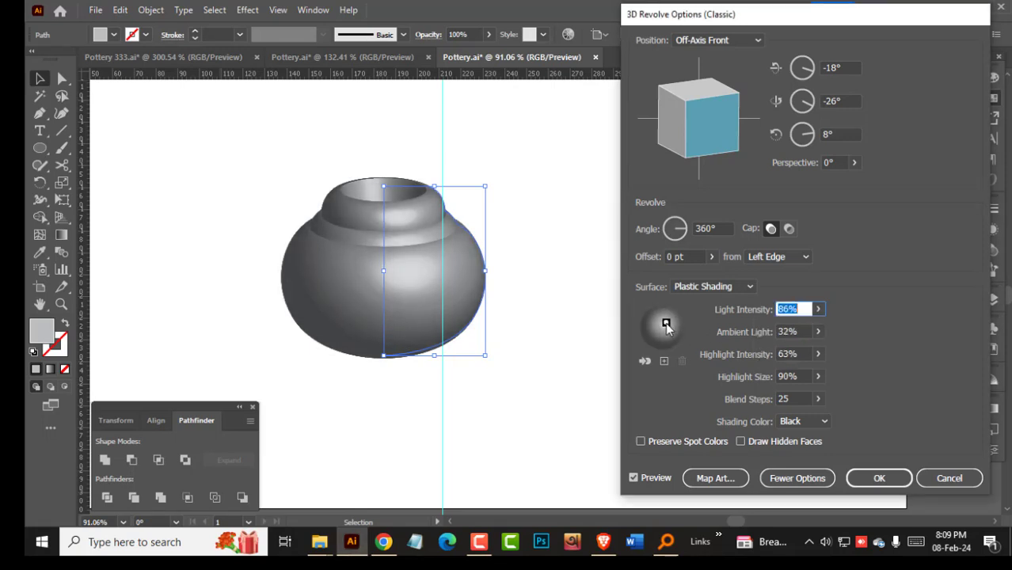
Switch the light behind the object and back to the front, keep the offset at 0 pt, and apply the revolve.
{"action": "left_click", "coordinate": [643, 361]}
{"action": "left_click", "coordinate": [644, 361]}
{"action": "left_click", "coordinate": [712, 257]}
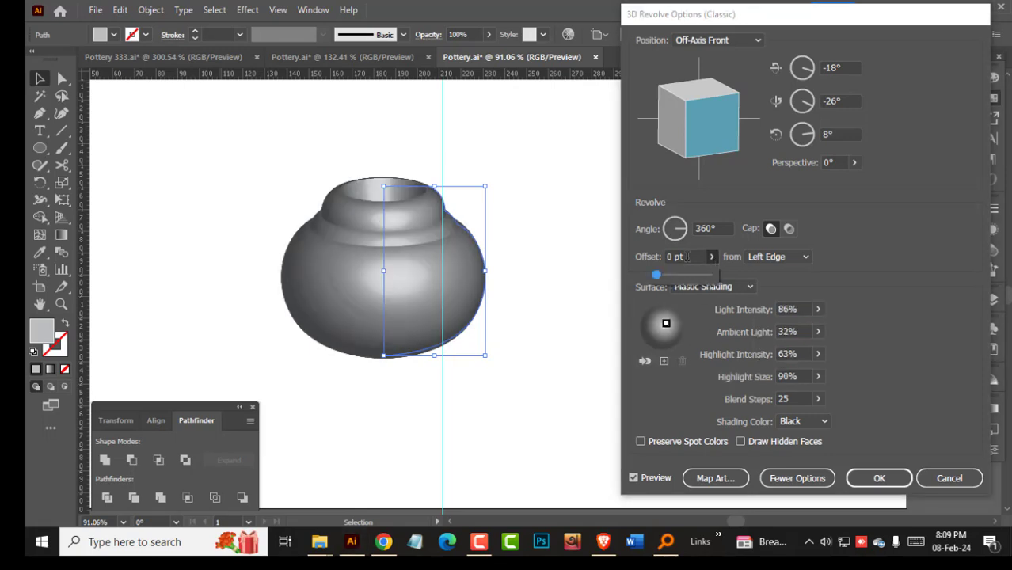
{"action": "left_click_drag", "start_coordinate": [654, 275], "coordinate": [629, 264]}
{"action": "left_click", "coordinate": [714, 229]}
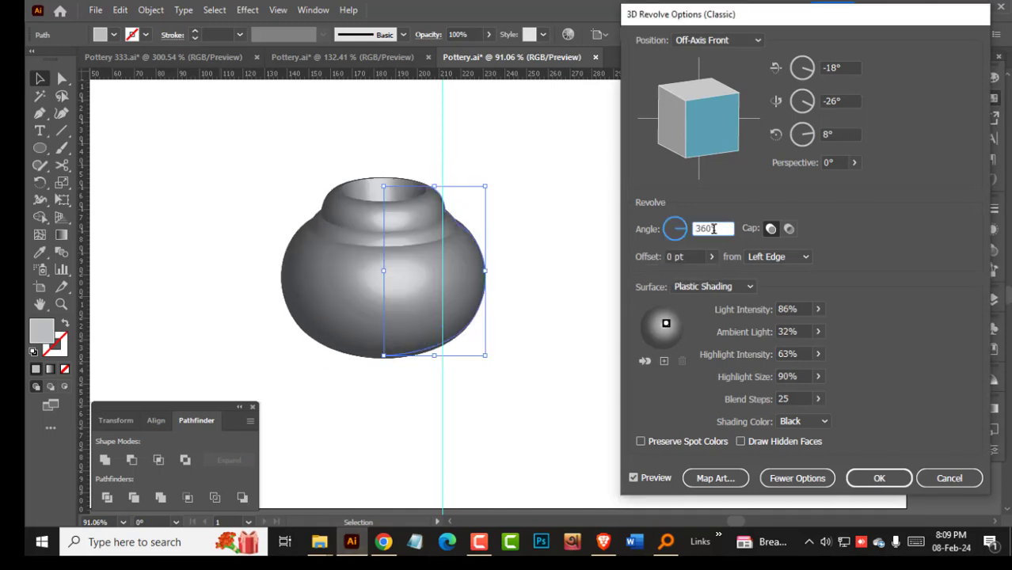
{"action": "left_click", "coordinate": [888, 478]}
Cut the rim segment off the pot's profile, paste it in front as a separate dome, and move it above the body.
{"action": "left_click", "coordinate": [602, 312]}
{"action": "left_click_drag", "start_coordinate": [358, 171], "coordinate": [456, 230]}
{"action": "key", "text": "a"}
{"action": "left_click", "coordinate": [463, 194]}
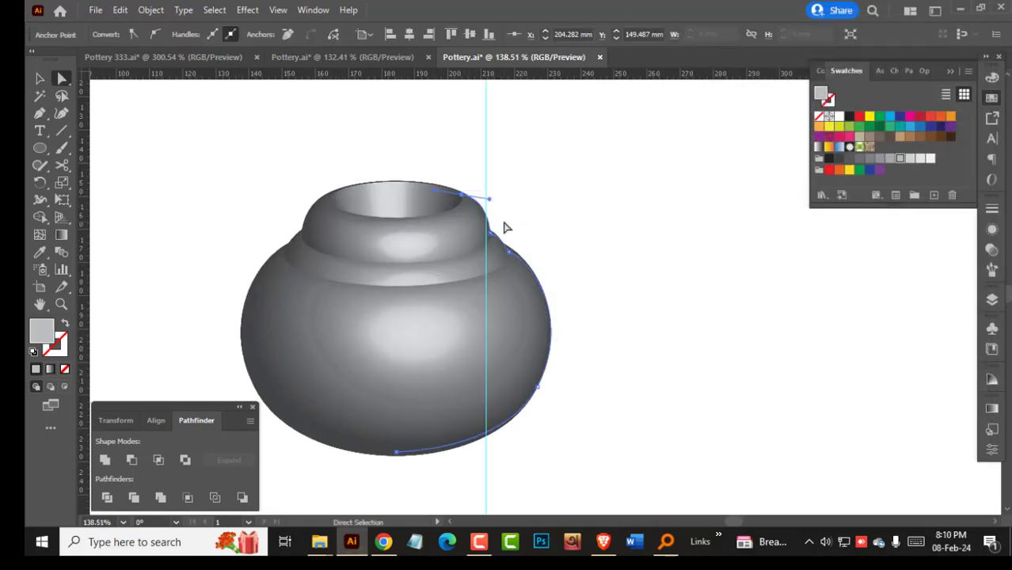
{"action": "key", "text": "Delete"}
{"action": "left_click", "coordinate": [562, 212]}
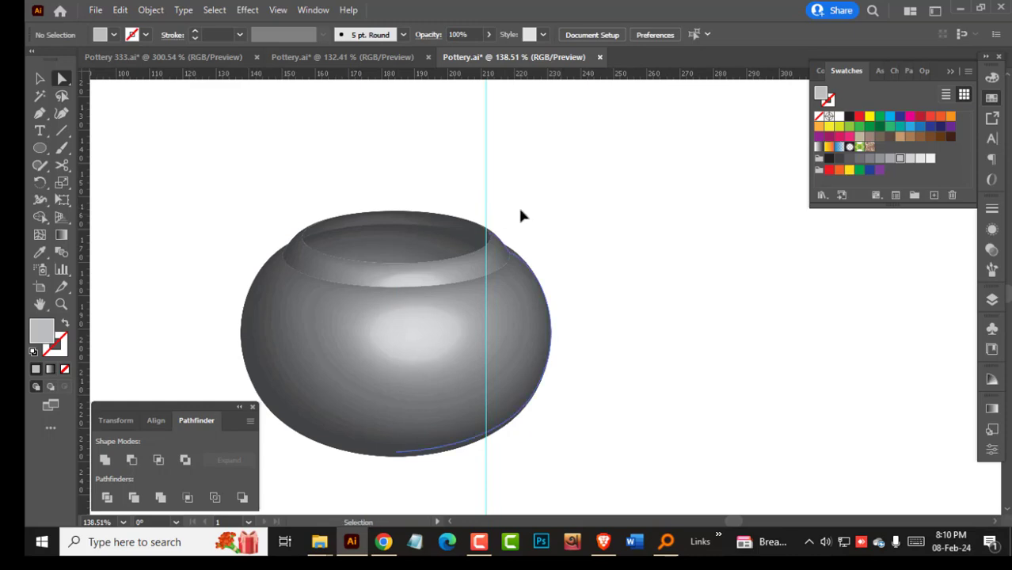
{"action": "key", "text": "ctrl+z"}
{"action": "left_click", "coordinate": [119, 9]}
{"action": "left_click", "coordinate": [139, 40]}
{"action": "left_click", "coordinate": [119, 9]}
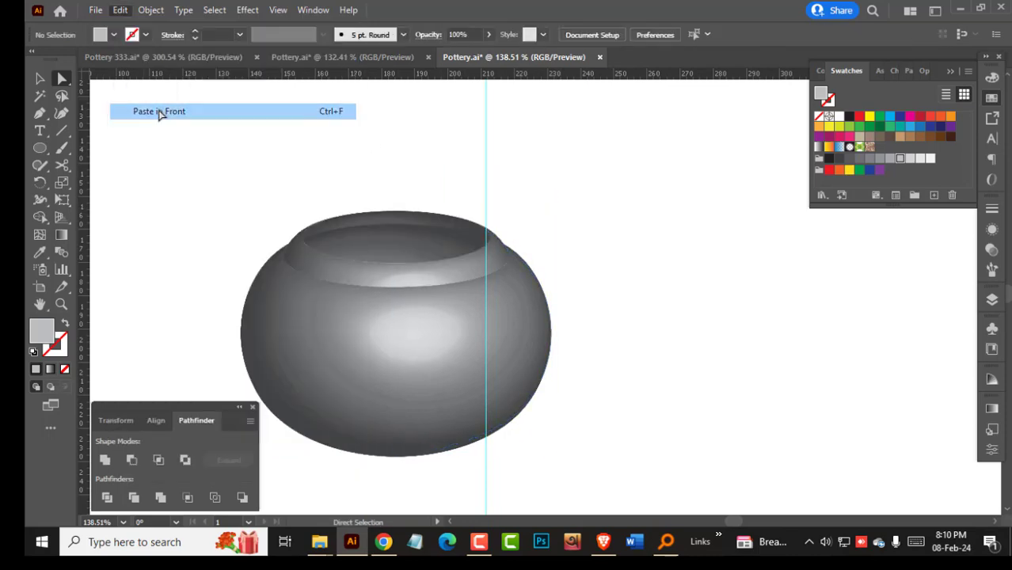
{"action": "left_click", "coordinate": [160, 113]}
{"action": "left_click_drag", "start_coordinate": [467, 197], "coordinate": [442, 155]}
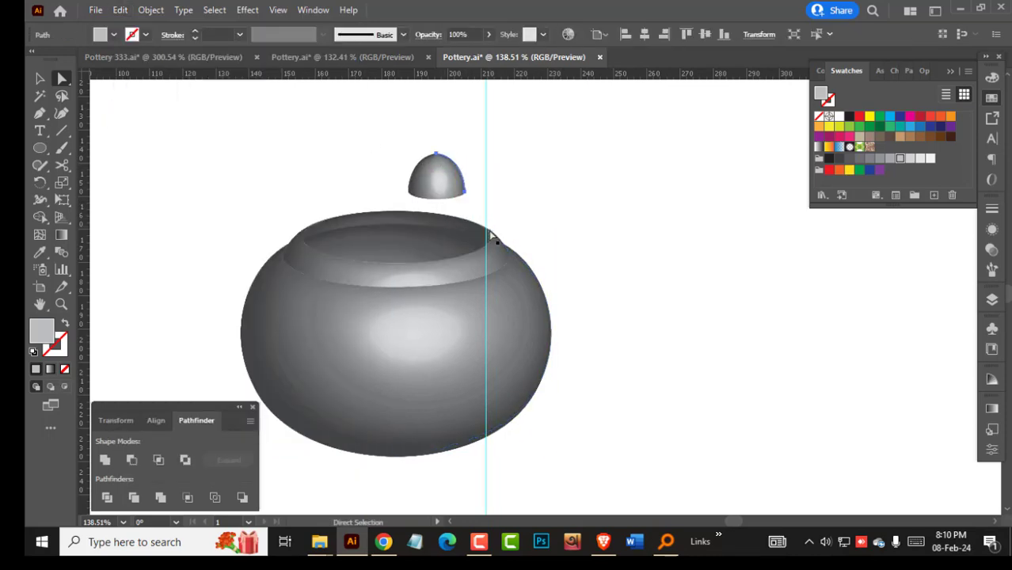
Pull the body's upper anchor inward to nearly close the mouth, and seat the dome over the small opening as a knob.
{"action": "left_click_drag", "start_coordinate": [488, 233], "coordinate": [425, 258]}
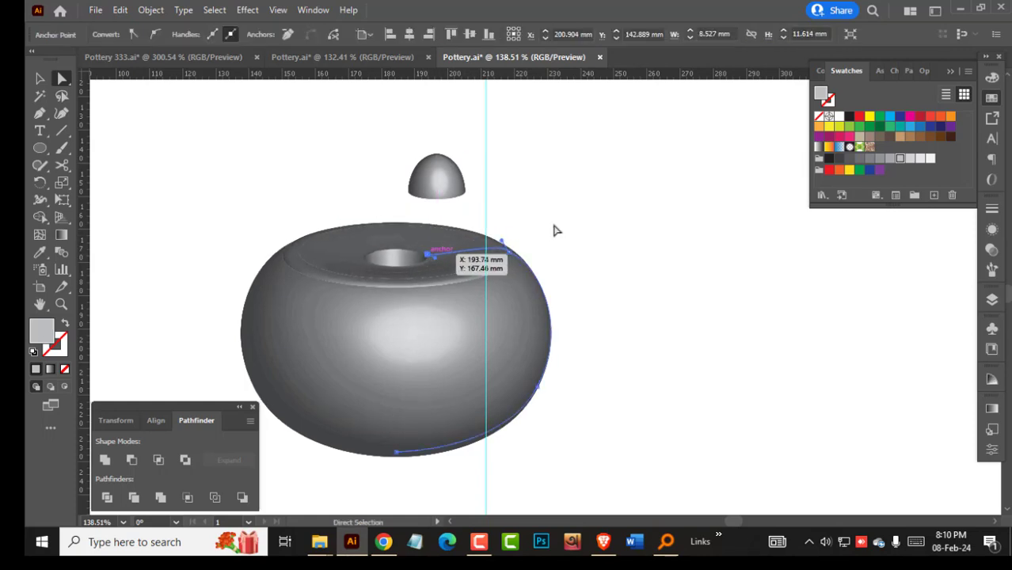
{"action": "left_click", "coordinate": [555, 228]}
{"action": "scroll", "coordinate": [547, 217], "scroll_direction": "left", "scroll_amount": 2}
{"action": "key", "text": "v"}
{"action": "left_click_drag", "start_coordinate": [493, 186], "coordinate": [454, 245]}
{"action": "scroll", "coordinate": [455, 246], "scroll_direction": "up", "scroll_amount": 5}
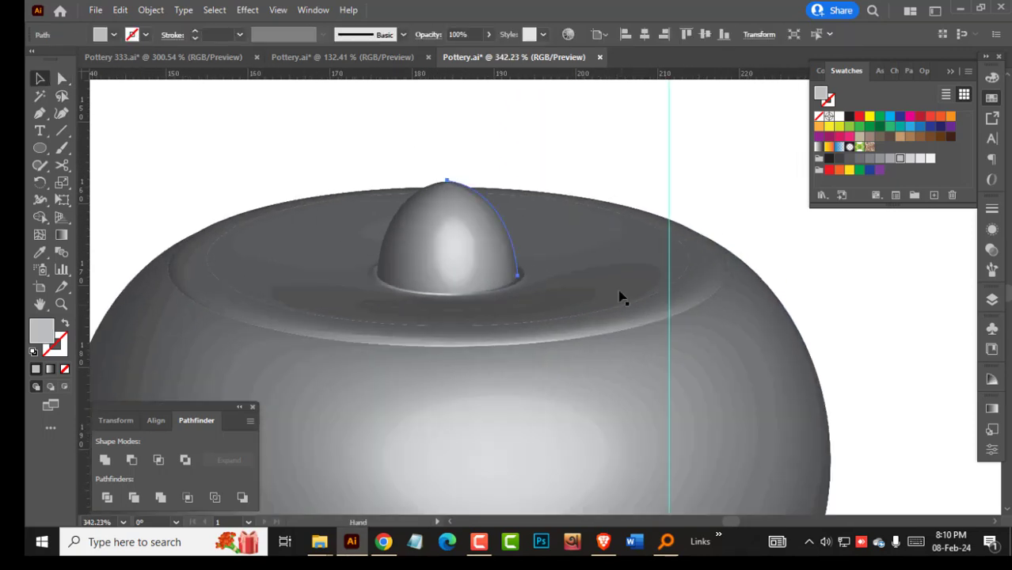
{"action": "left_click", "coordinate": [620, 291]}
{"action": "key", "text": "a"}
{"action": "left_click_drag", "start_coordinate": [524, 266], "coordinate": [536, 259]}
{"action": "scroll", "coordinate": [615, 260], "scroll_direction": "down", "scroll_amount": 5}
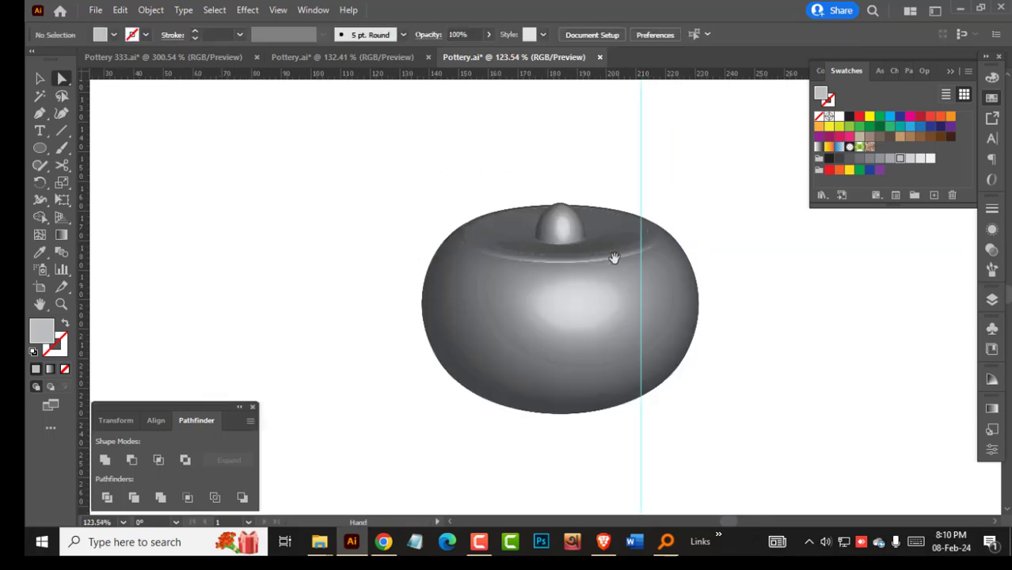
Select the body and knob together, enlarge them and reposition the pot.
{"action": "key", "text": "v"}
{"action": "key", "text": "ctrl+a"}
{"action": "left_click_drag", "start_coordinate": [639, 309], "coordinate": [675, 319]}
{"action": "left_click", "coordinate": [733, 279]}
Reopen the knob's 3D Revolve settings, set its first two rotation angles to -16° and -45°, and apply them.
{"action": "left_click", "coordinate": [486, 184]}
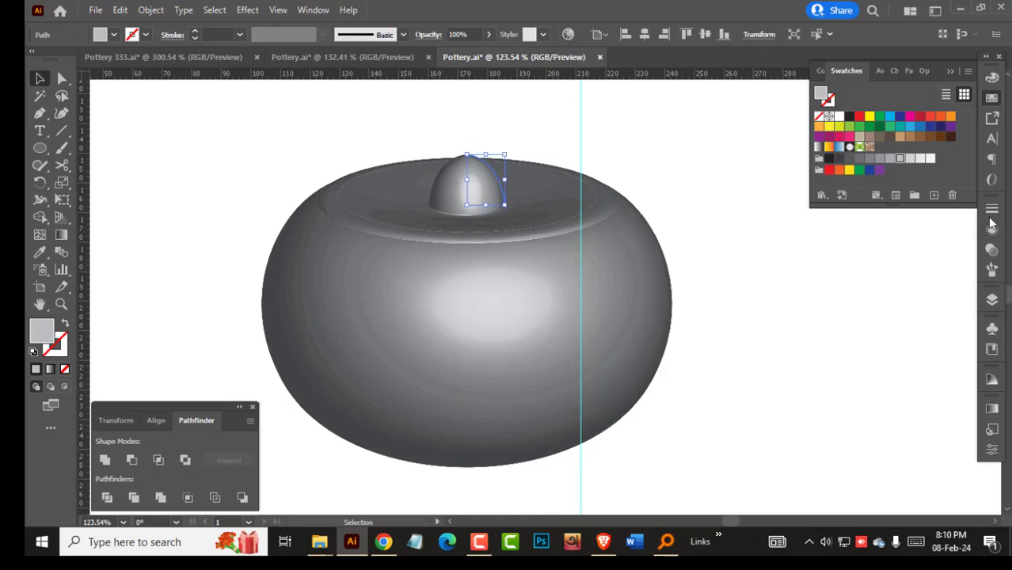
{"action": "left_click", "coordinate": [990, 229]}
{"action": "left_click", "coordinate": [871, 278]}
{"action": "left_click_drag", "start_coordinate": [850, 70], "coordinate": [696, 69]}
{"action": "key", "text": "Up"}
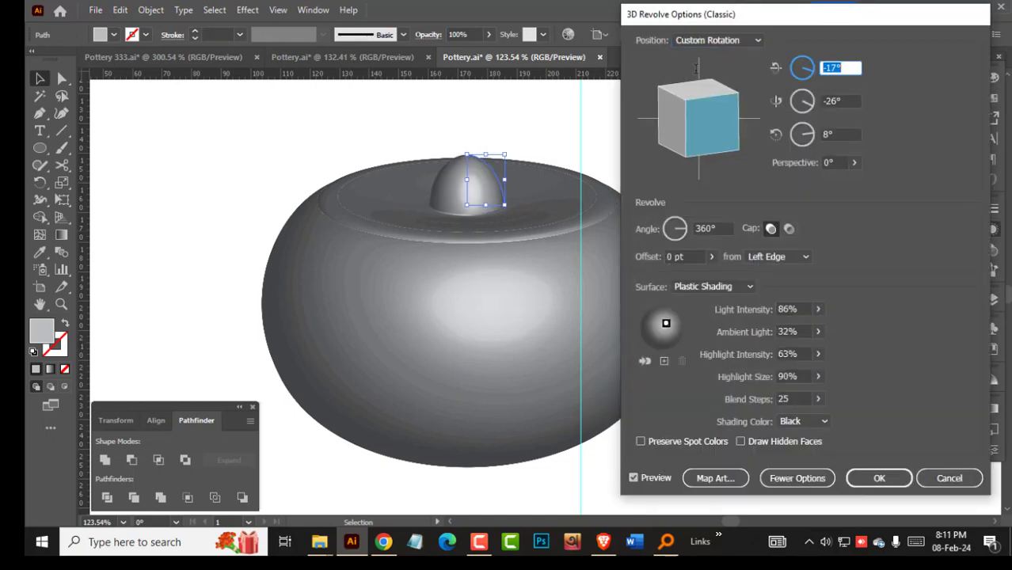
{"action": "key", "text": "Tab"}
{"action": "key", "text": "Up"}
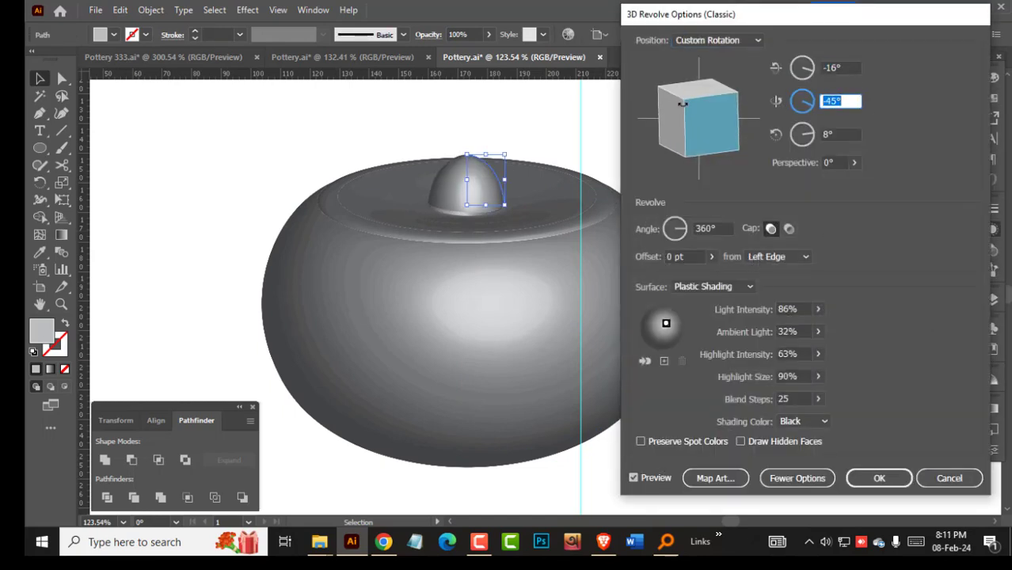
{"action": "key", "text": "Down"}
{"action": "key", "text": "Down"}
{"action": "key", "text": "Down"}
{"action": "key", "text": "Down"}
{"action": "key", "text": "Down"}
{"action": "key", "text": "Down"}
{"action": "key", "text": "Down"}
{"action": "key", "text": "Down"}
{"action": "key", "text": "Down"}
{"action": "key", "text": "Down"}
{"action": "key", "text": "Down"}
{"action": "key", "text": "Down"}
{"action": "key", "text": "Down"}
{"action": "key", "text": "Down"}
{"action": "key", "text": "Down"}
{"action": "key", "text": "Down"}
{"action": "key", "text": "Down"}
{"action": "key", "text": "Down"}
{"action": "key", "text": "Down"}
{"action": "key", "text": "Down"}
{"action": "left_click", "coordinate": [881, 480]}
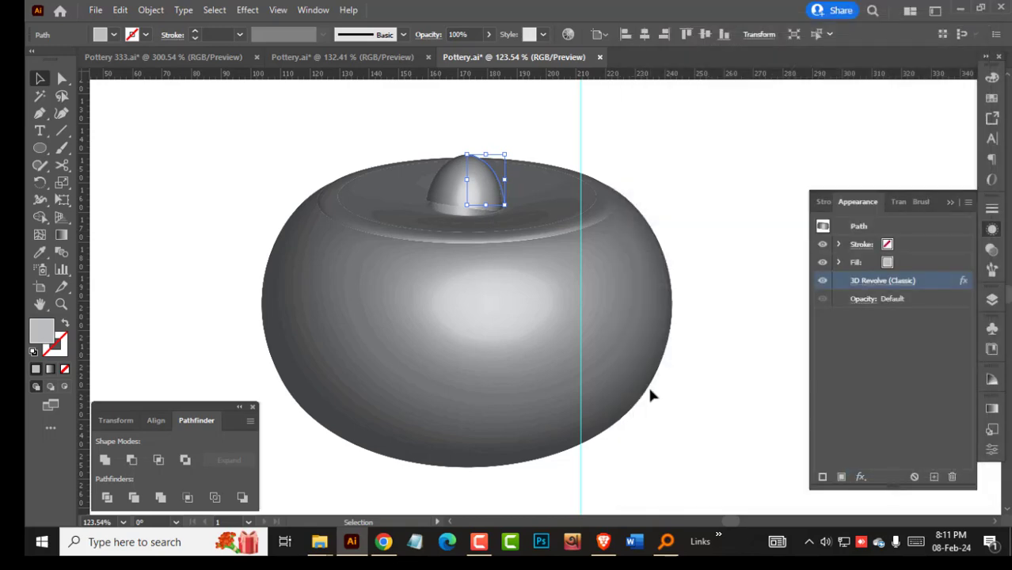
Open the body's artwork mapping and place the brown floral symbol on surface 3 of 4, widened around the lower body.
{"action": "left_click", "coordinate": [720, 354]}
{"action": "left_click", "coordinate": [639, 339]}
{"action": "left_click", "coordinate": [883, 280]}
{"action": "left_click", "coordinate": [714, 478]}
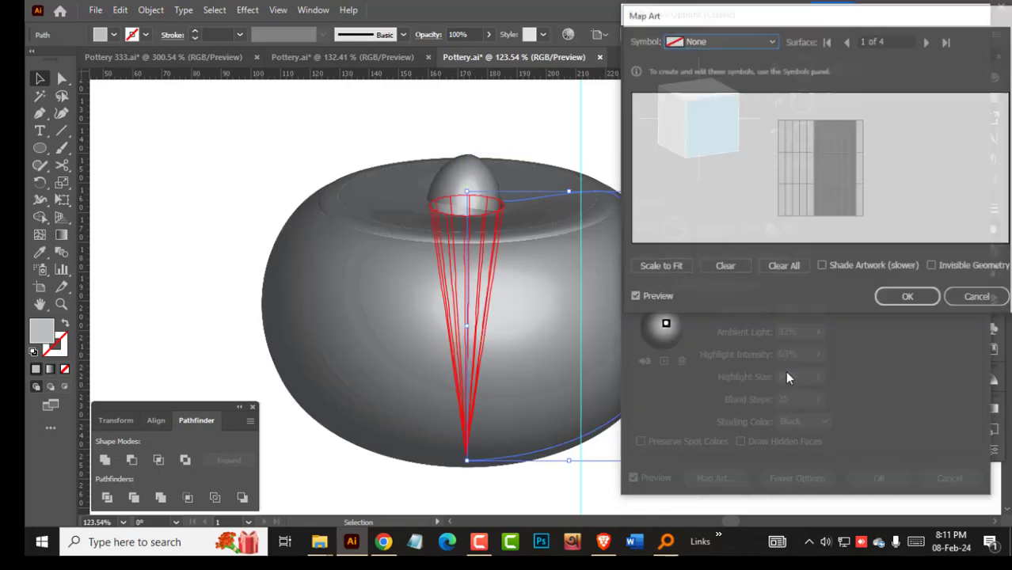
{"action": "left_click", "coordinate": [928, 40]}
{"action": "left_click", "coordinate": [930, 40]}
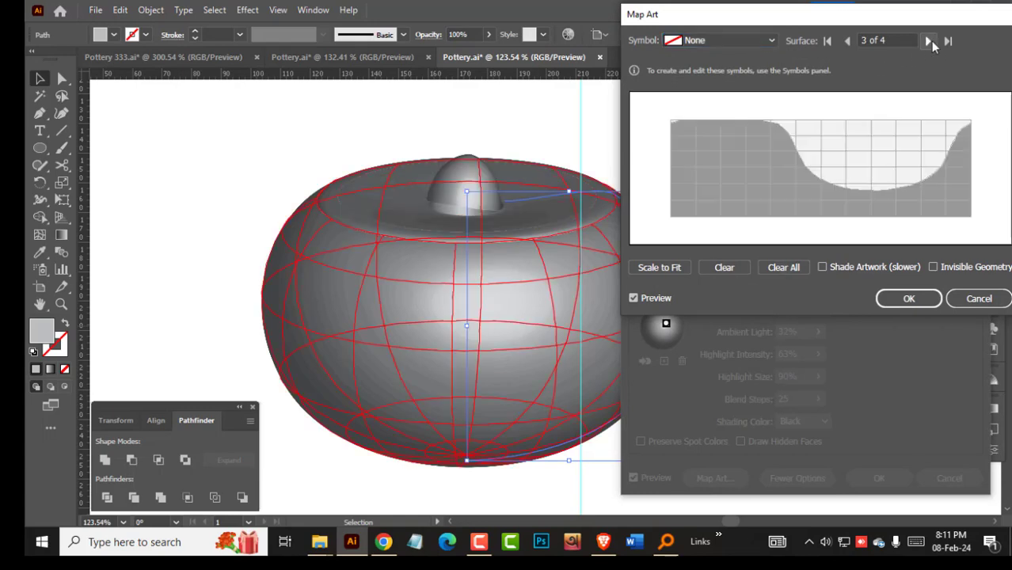
{"action": "left_click", "coordinate": [758, 41]}
{"action": "left_click", "coordinate": [701, 220]}
{"action": "left_click_drag", "start_coordinate": [883, 168], "coordinate": [957, 168]}
{"action": "left_click_drag", "start_coordinate": [857, 149], "coordinate": [857, 155]}
Map the yellow flower border New Symbol 4 onto surface 4 of 4, stretch it around the top rim, and apply the mapping.
{"action": "left_click", "coordinate": [928, 41]}
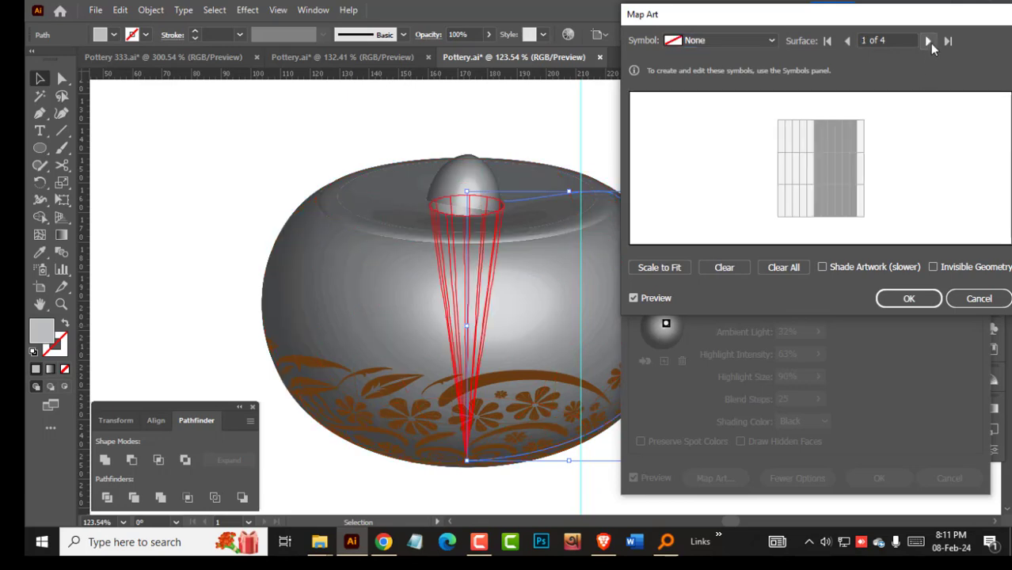
{"action": "left_click", "coordinate": [756, 40]}
{"action": "left_click", "coordinate": [703, 231]}
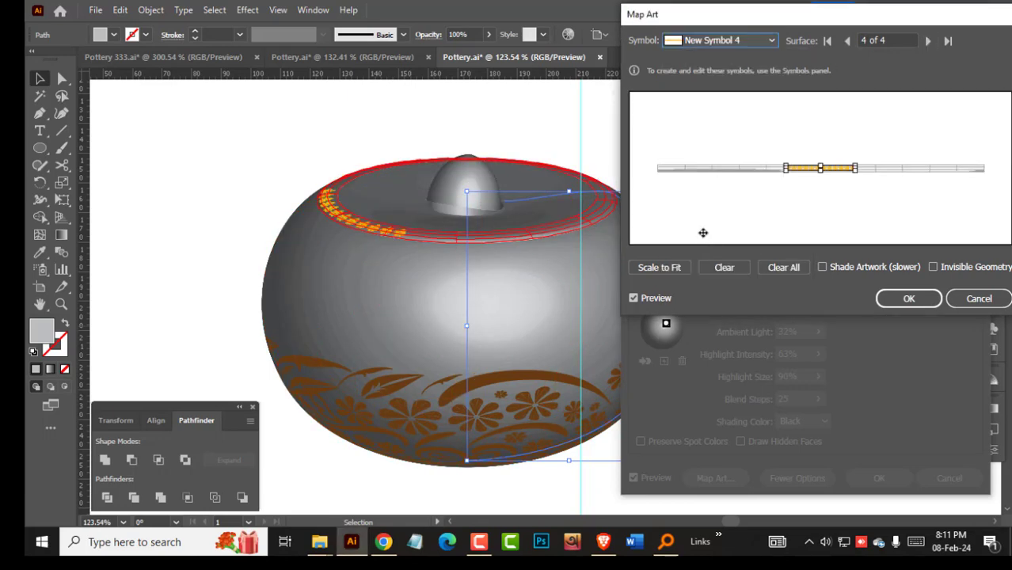
{"action": "left_click_drag", "start_coordinate": [856, 167], "coordinate": [991, 160]}
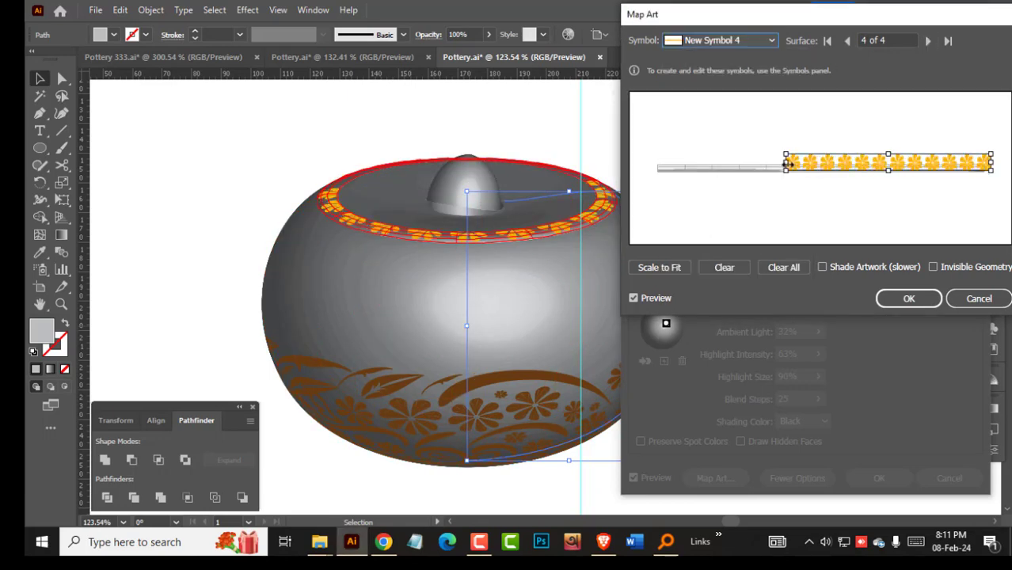
{"action": "left_click_drag", "start_coordinate": [787, 165], "coordinate": [769, 165]}
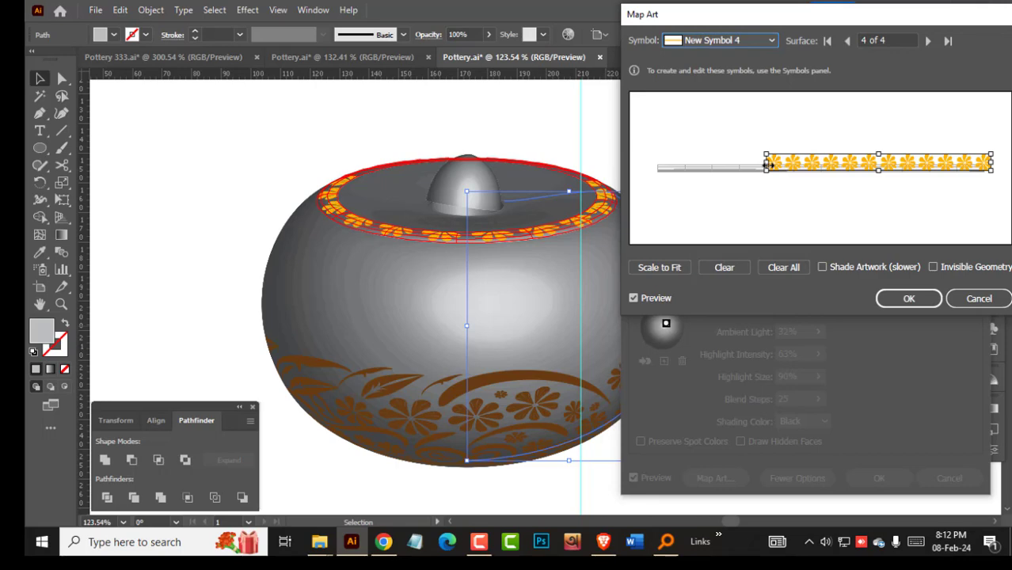
{"action": "left_click", "coordinate": [879, 301]}
{"action": "left_click", "coordinate": [877, 479]}
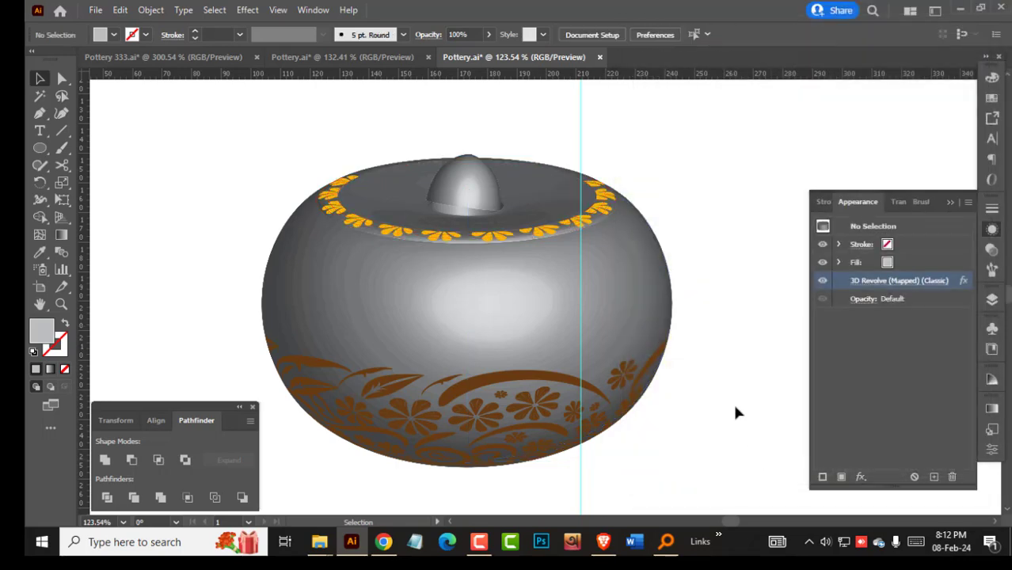
Fill the pot body and the knob with the same medium brown swatch.
{"action": "left_click", "coordinate": [991, 97]}
{"action": "left_click", "coordinate": [930, 136]}
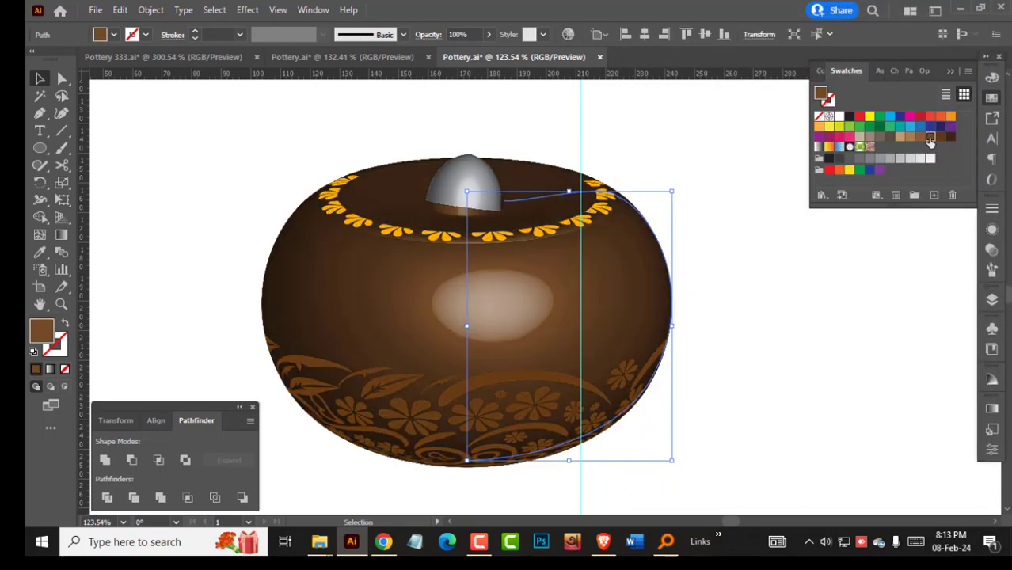
{"action": "key", "text": "ctrl+shift+a"}
{"action": "left_click", "coordinate": [485, 184]}
{"action": "left_click", "coordinate": [930, 136]}
{"action": "left_click", "coordinate": [739, 147]}
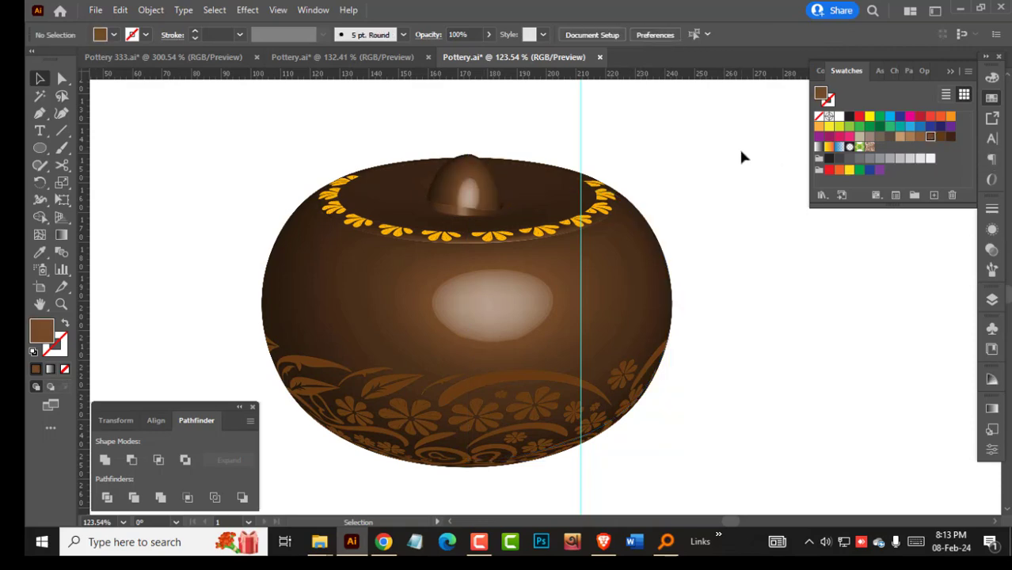
Open the pot body's 3D Revolve settings, lower the light intensity to 50%, and move the light near the centre of the shading sphere.
{"action": "left_click", "coordinate": [627, 307]}
{"action": "left_click", "coordinate": [987, 298]}
{"action": "left_click", "coordinate": [897, 285]}
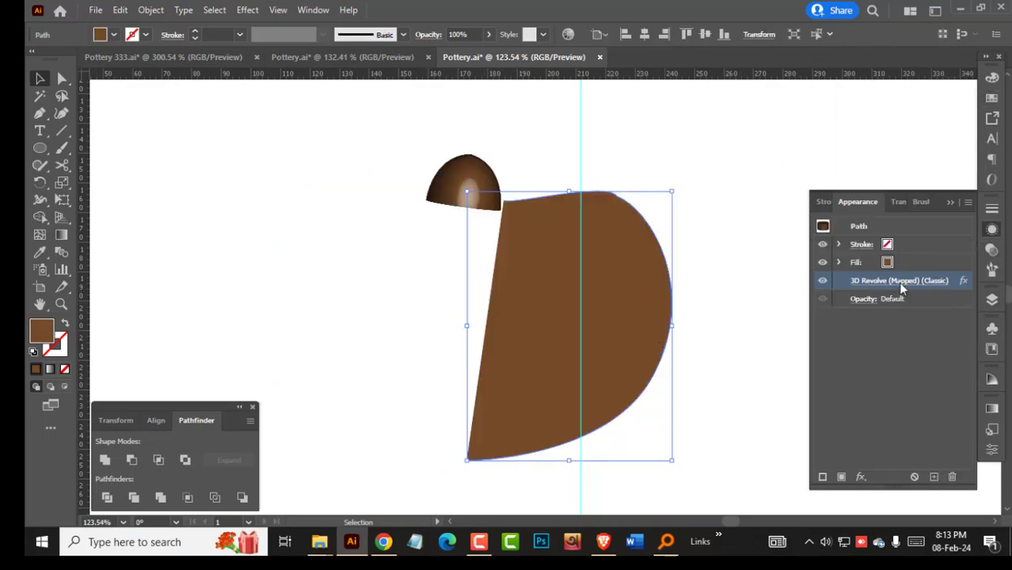
{"action": "left_click", "coordinate": [818, 310]}
{"action": "left_click_drag", "start_coordinate": [808, 326], "coordinate": [787, 326]}
{"action": "left_click_drag", "start_coordinate": [665, 328], "coordinate": [662, 329]}
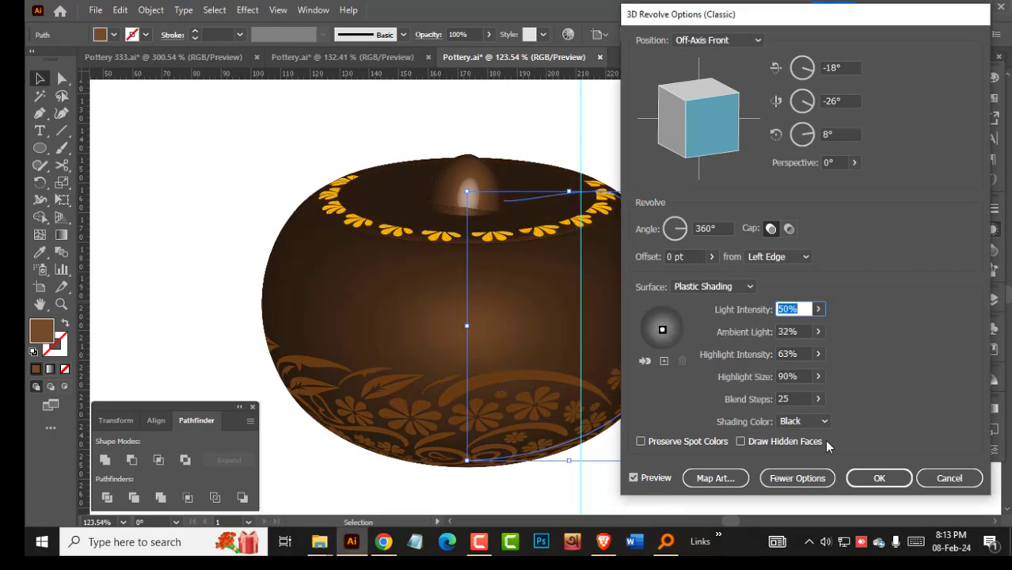
Set the body's highlight intensity to 45%, highlight size to 98%, ambient light to 43% and light intensity to 52%, and apply the shading.
{"action": "left_click", "coordinate": [817, 376]}
{"action": "left_click_drag", "start_coordinate": [817, 375], "coordinate": [792, 375]}
{"action": "left_click", "coordinate": [819, 378]}
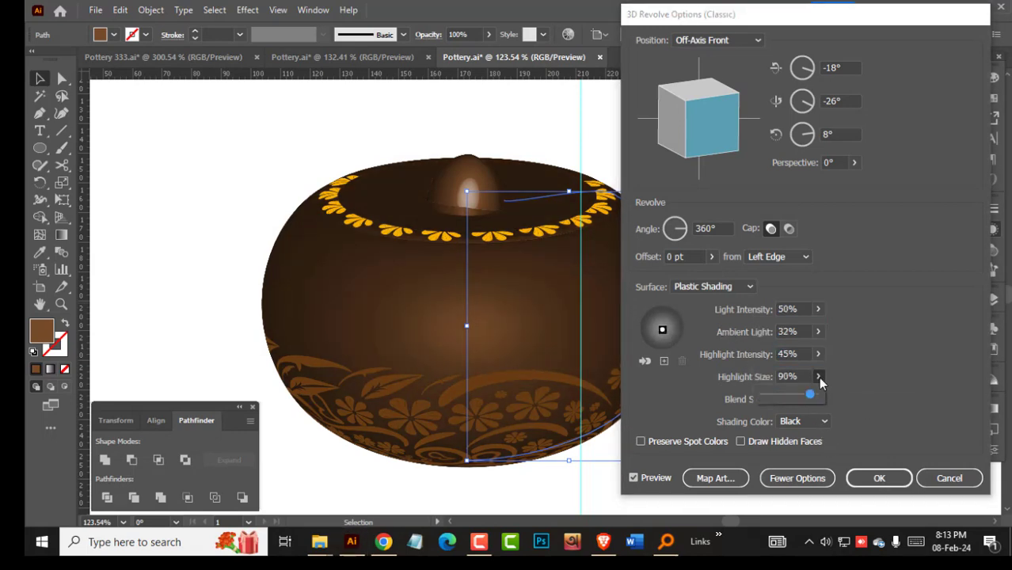
{"action": "left_click", "coordinate": [817, 331]}
{"action": "left_click_drag", "start_coordinate": [780, 352], "coordinate": [791, 327]}
{"action": "left_click", "coordinate": [819, 310]}
{"action": "left_click", "coordinate": [879, 478]}
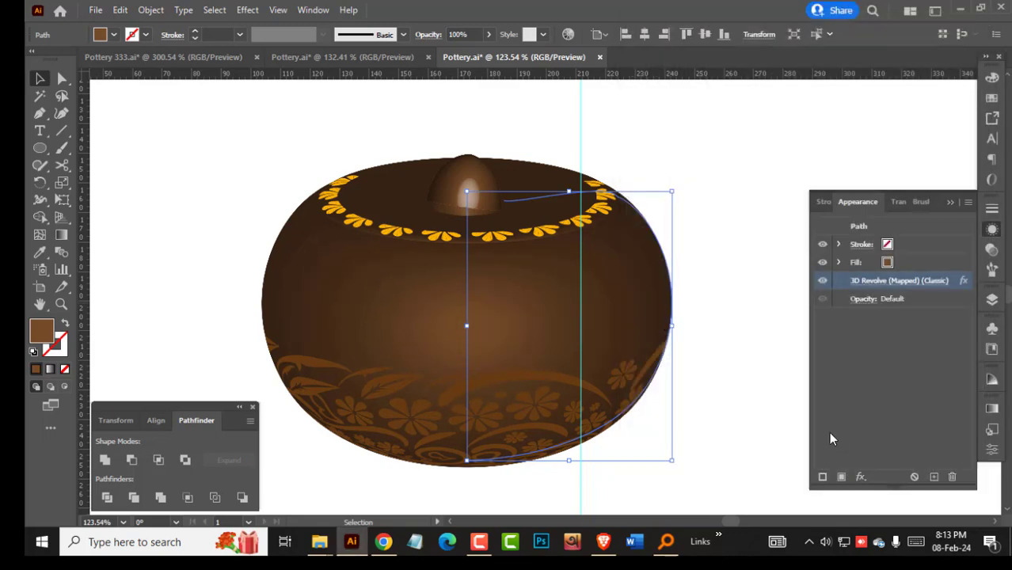
Soften the knob's 3D Revolve shading with a light intensity of about 51% and the light near the sphere's centre, and apply it.
{"action": "left_click", "coordinate": [514, 176]}
{"action": "left_click", "coordinate": [487, 186]}
{"action": "left_click", "coordinate": [879, 281]}
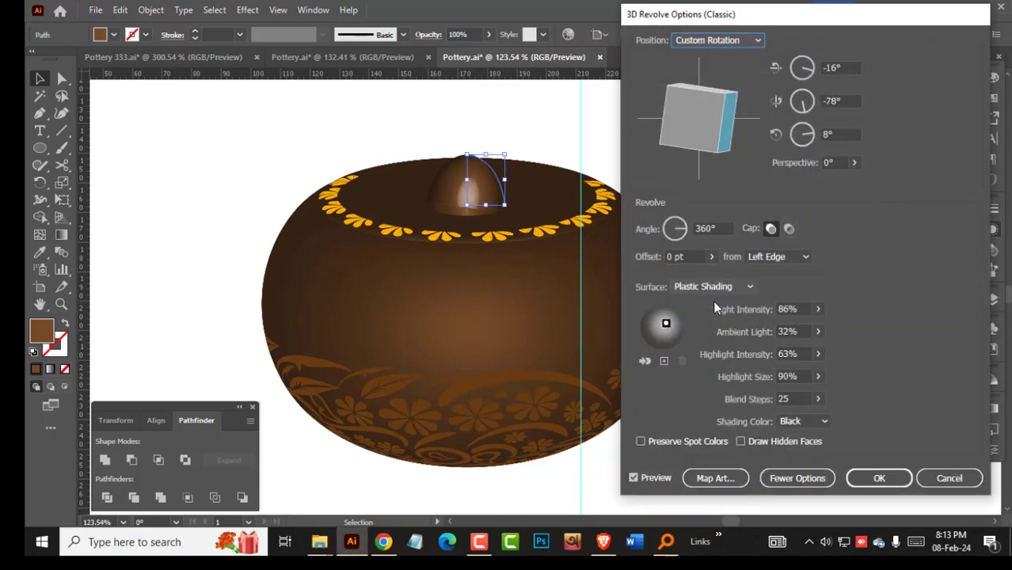
{"action": "left_click", "coordinate": [818, 309]}
{"action": "left_click", "coordinate": [798, 326]}
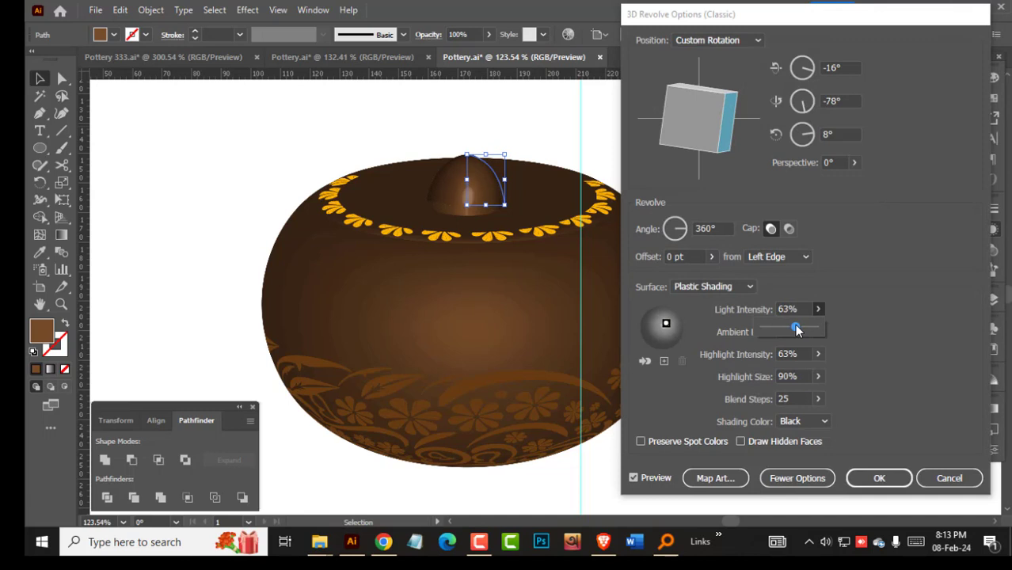
{"action": "left_click", "coordinate": [662, 326]}
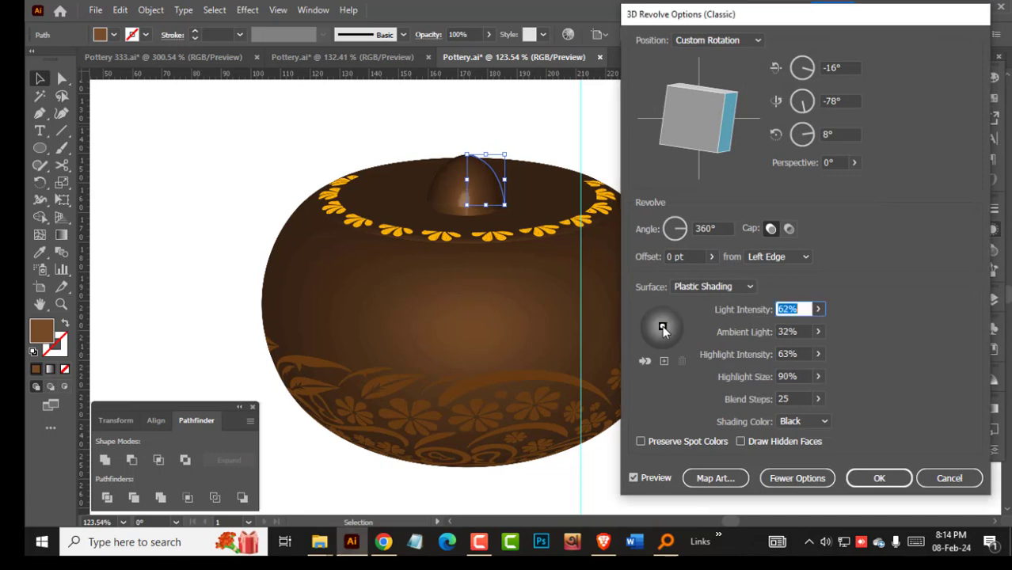
{"action": "left_click_drag", "start_coordinate": [660, 332], "coordinate": [665, 329]}
{"action": "left_click", "coordinate": [818, 310]}
{"action": "left_click_drag", "start_coordinate": [795, 326], "coordinate": [788, 327]}
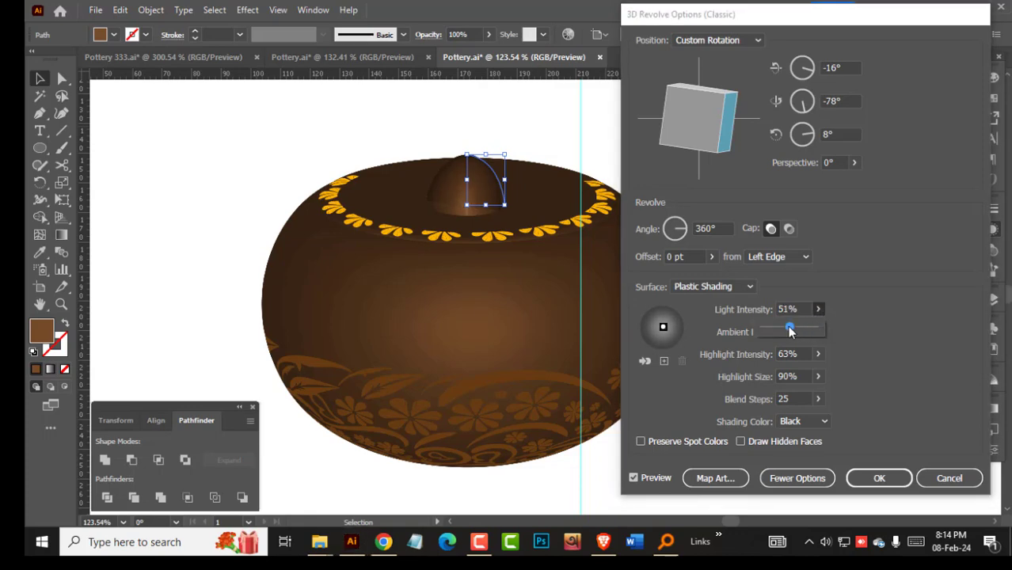
{"action": "left_click", "coordinate": [881, 479]}
{"action": "left_click", "coordinate": [785, 411]}
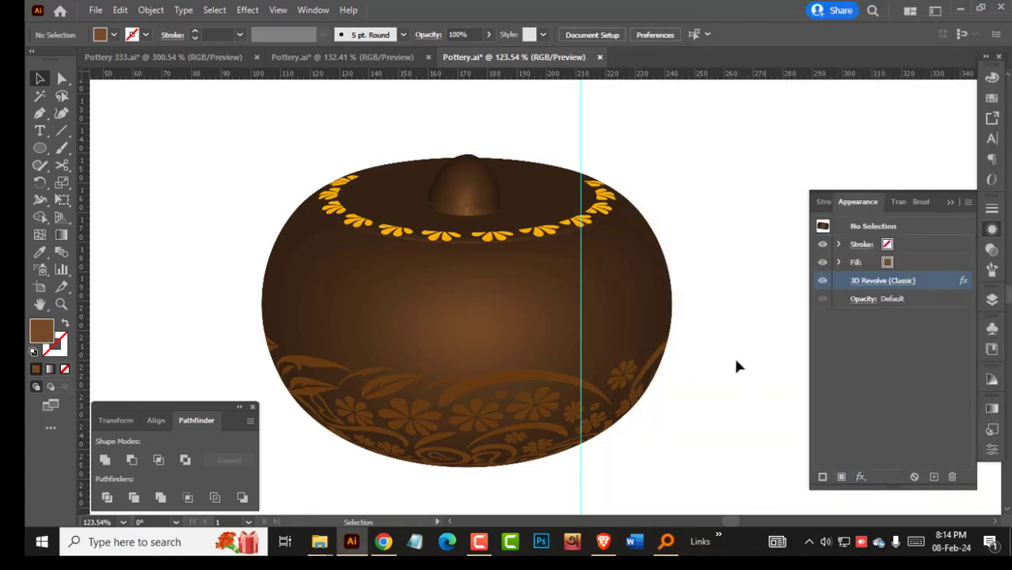
Reopen the body's artwork mapping and replace the brown floral symbol on surface 3 of 4 with New Symbol 6.
{"action": "left_click", "coordinate": [632, 310]}
{"action": "left_click", "coordinate": [877, 282]}
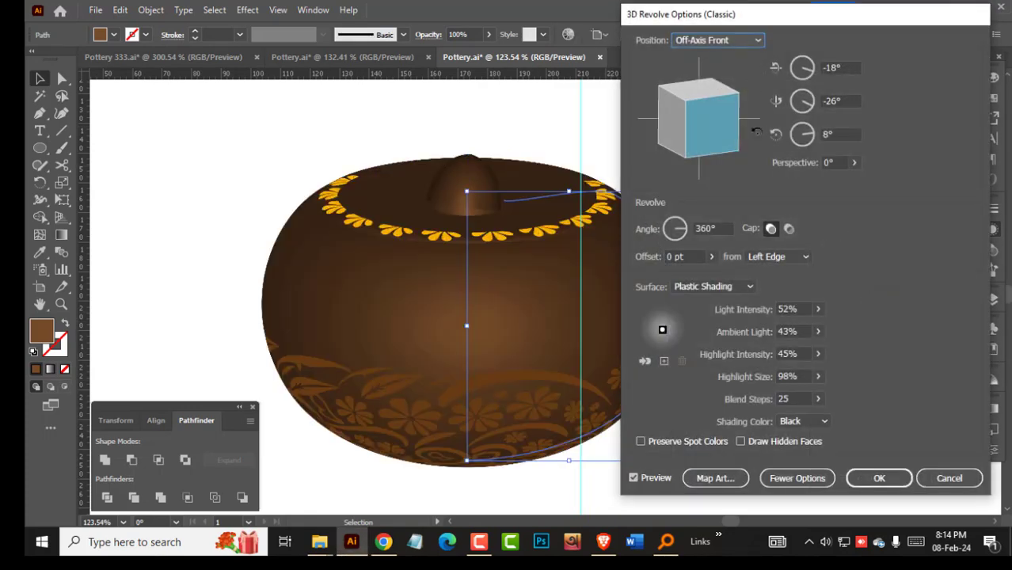
{"action": "left_click", "coordinate": [715, 478]}
{"action": "left_click", "coordinate": [930, 40]}
{"action": "left_click", "coordinate": [930, 40]}
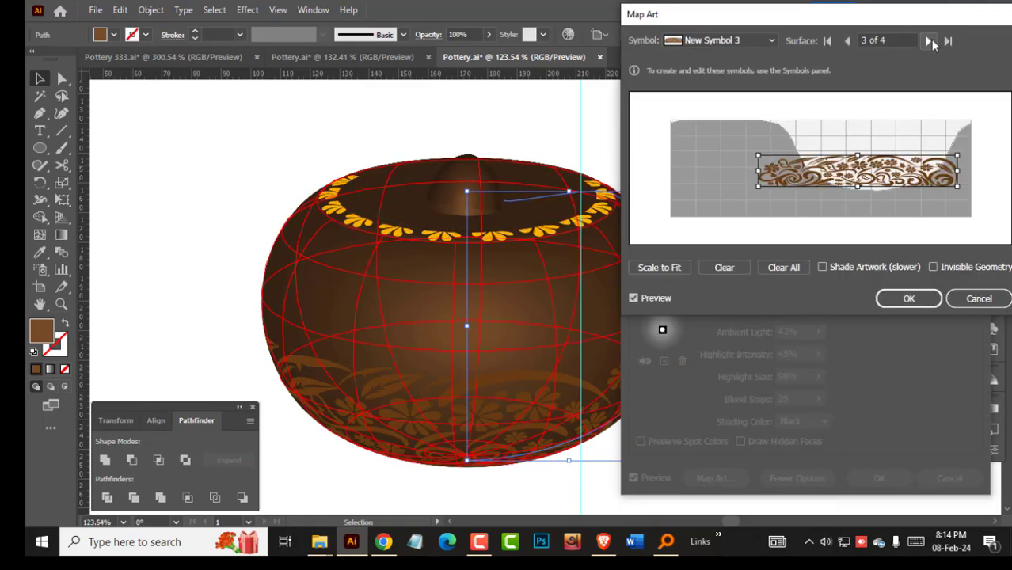
{"action": "left_click", "coordinate": [714, 40]}
{"action": "left_click", "coordinate": [715, 269]}
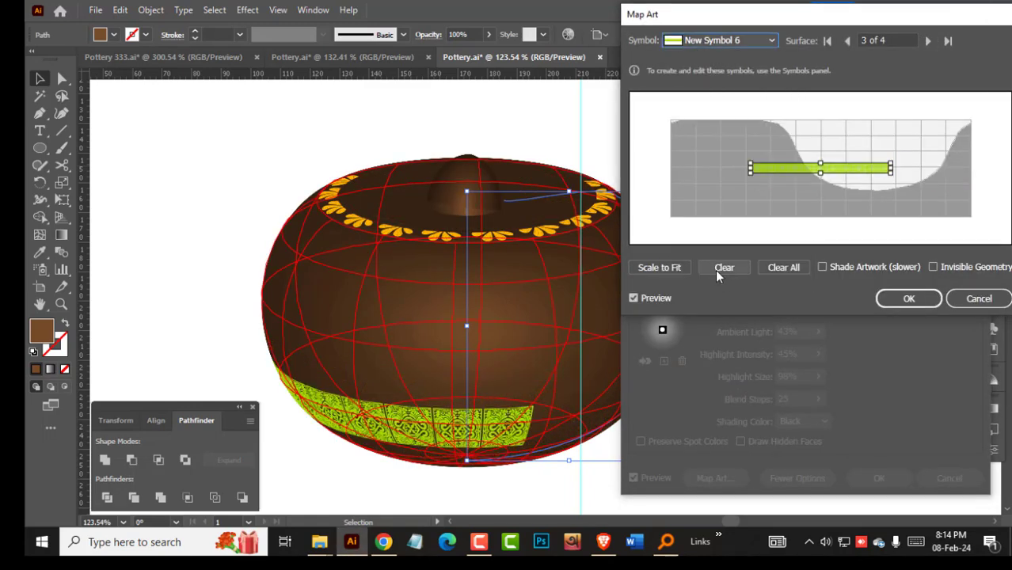
Centre the green ornament band on the visible part of surface 3, widen it to both sides, and apply the mapping.
{"action": "mouse_move", "coordinate": [872, 168]}
{"action": "left_mouse_down"}
{"action": "mouse_move", "coordinate": [915, 169]}
{"action": "mouse_move", "coordinate": [873, 177]}
{"action": "left_mouse_up"}
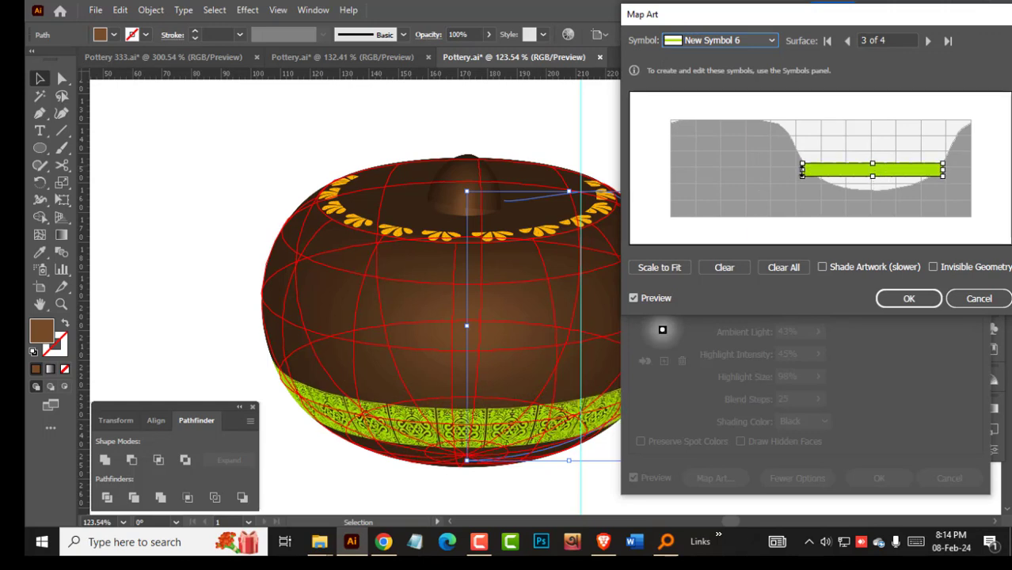
{"action": "left_click_drag", "start_coordinate": [802, 170], "coordinate": [796, 170]}
{"action": "left_click_drag", "start_coordinate": [943, 172], "coordinate": [950, 171]}
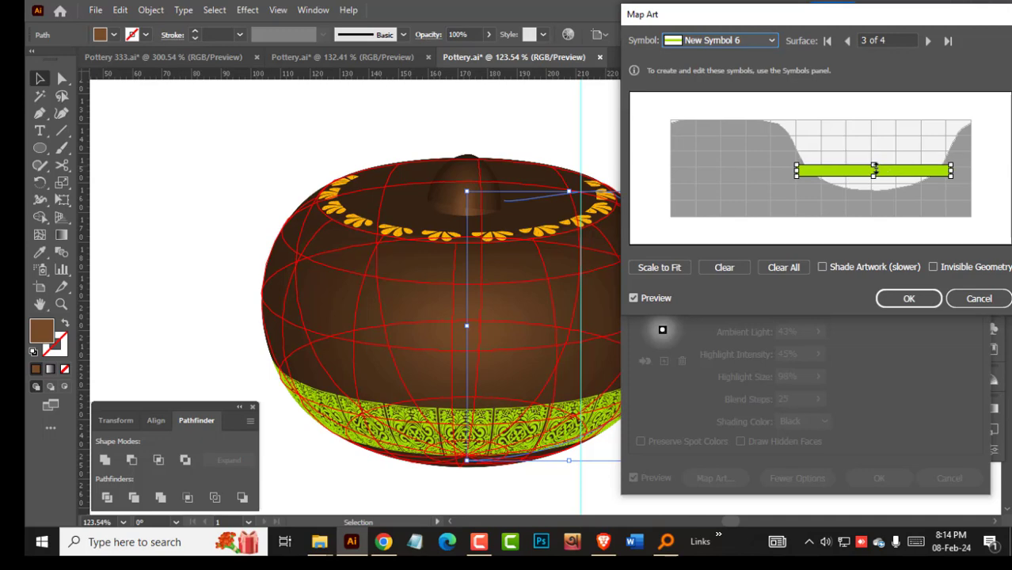
{"action": "left_click", "coordinate": [909, 297]}
{"action": "left_click", "coordinate": [765, 421]}
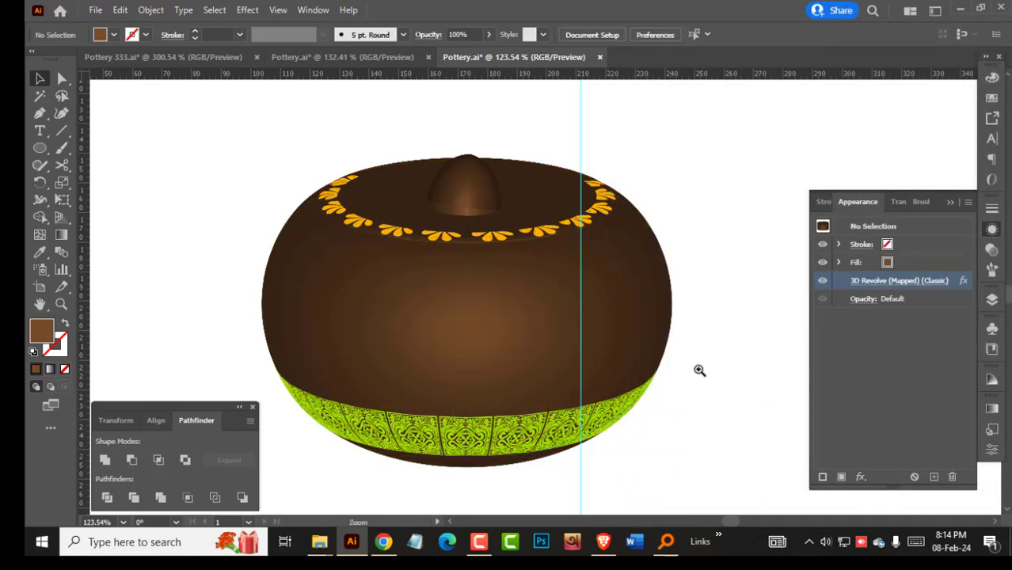
{"action": "scroll", "coordinate": [700, 368], "scroll_direction": "down", "scroll_amount": 3}
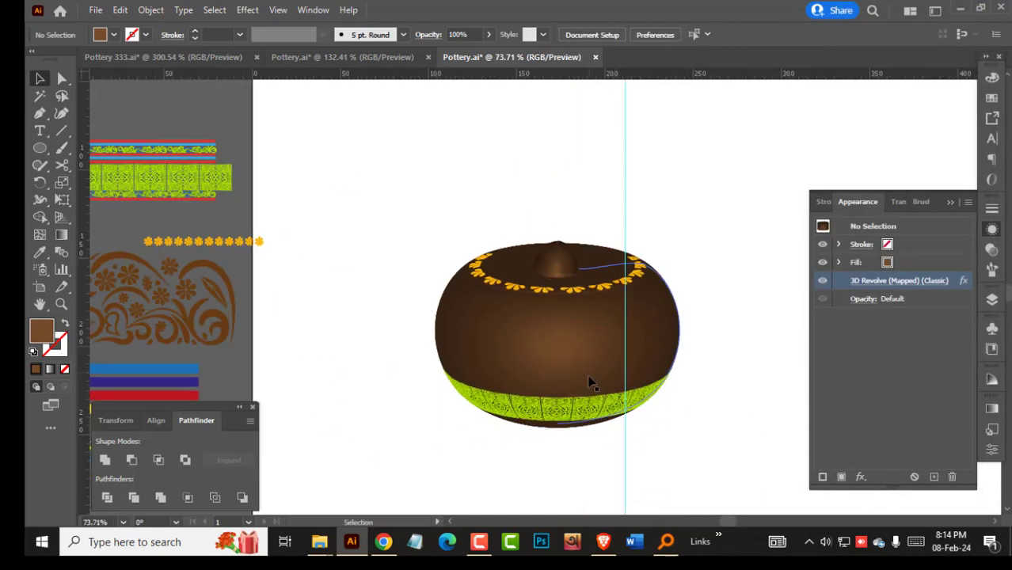
{"action": "left_click", "coordinate": [481, 543]}
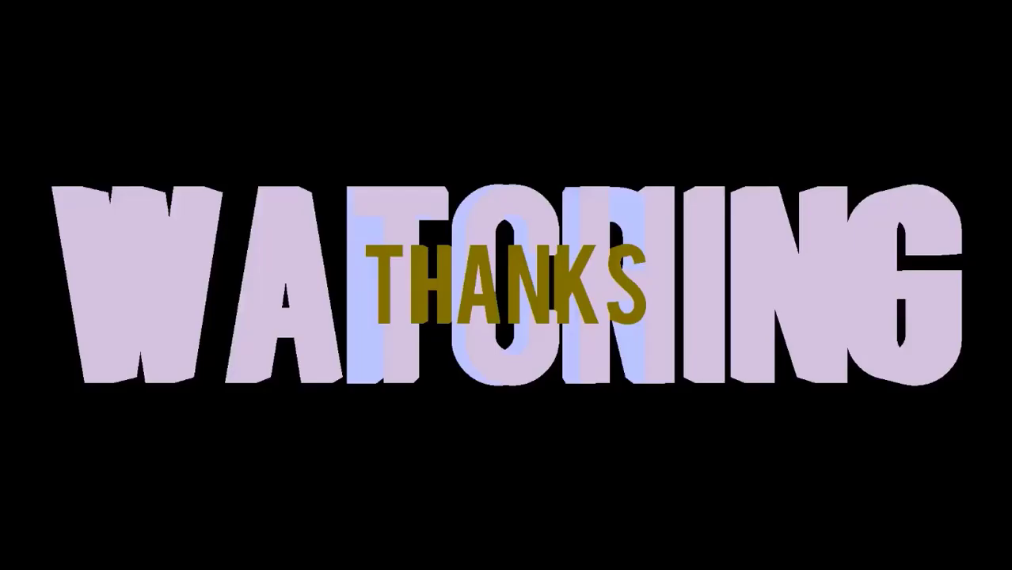